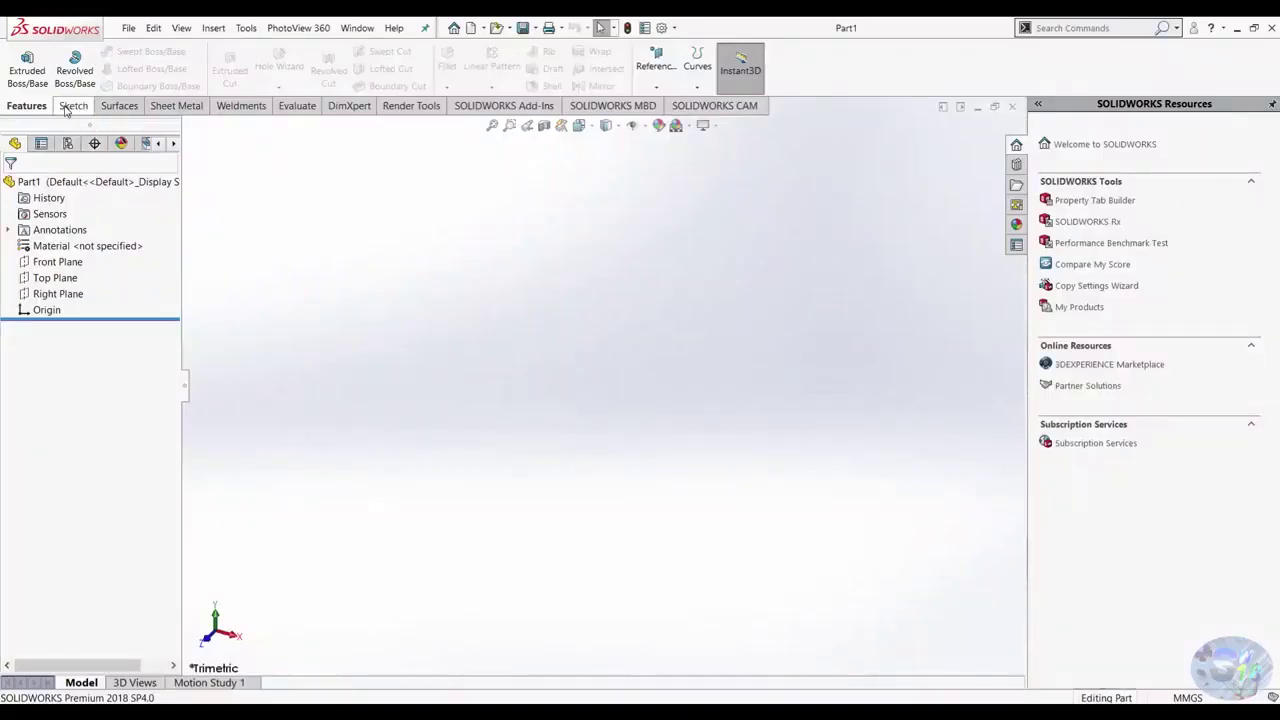
Select the Front Plane and view it normal-to for sketching.
{"action": "left_click", "coordinate": [57, 263]}
{"action": "key", "text": "ctrl+8"}
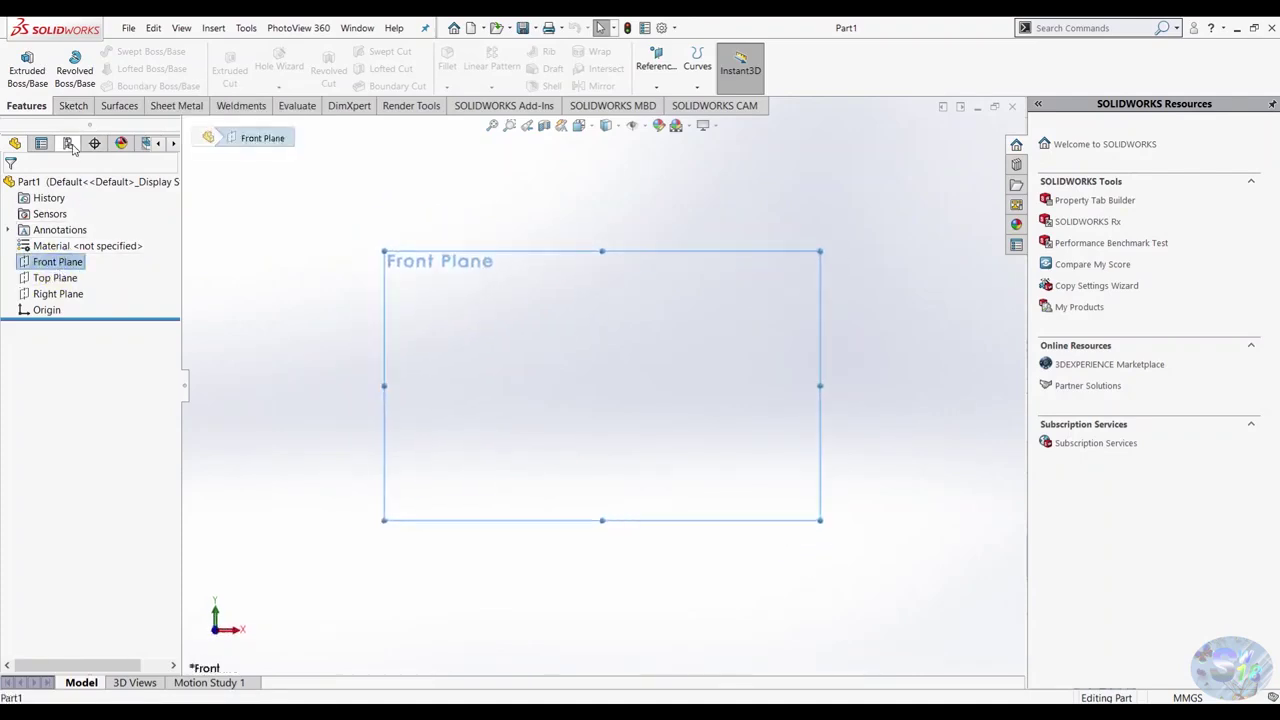
{"action": "left_click", "coordinate": [86, 105]}
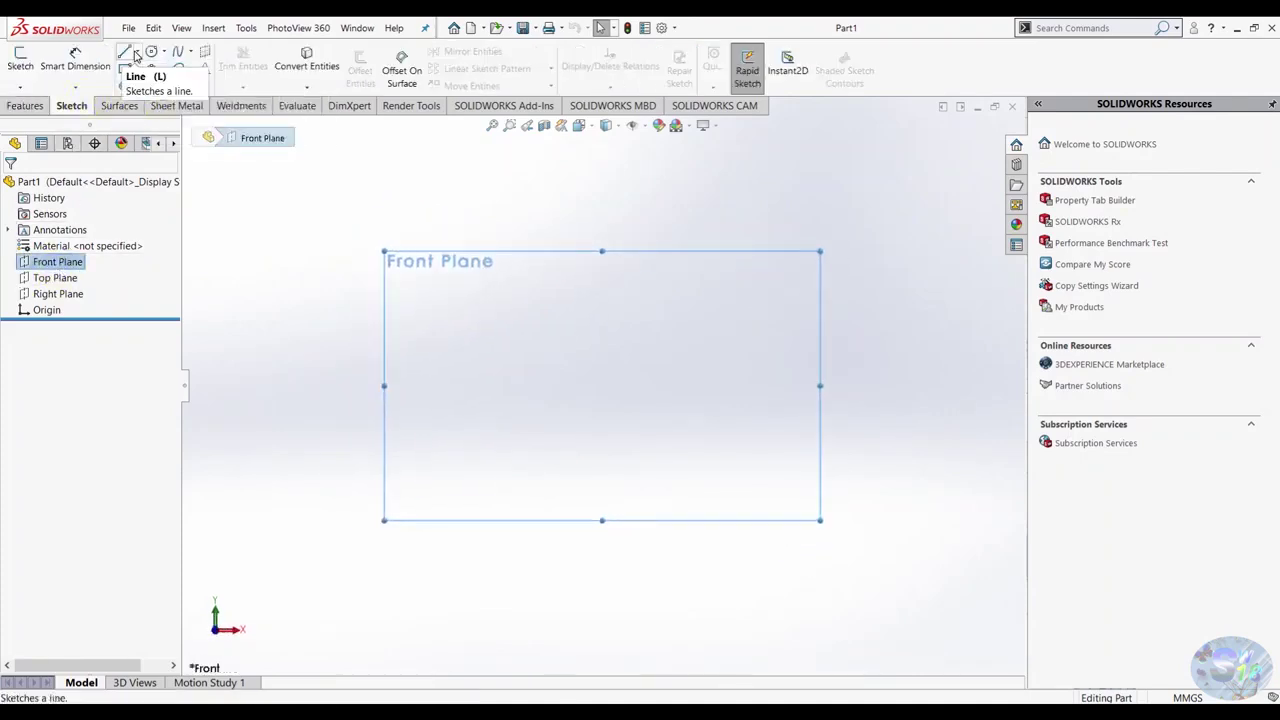
Draw vertical and horizontal infinite centerlines crossing at the origin.
{"action": "left_click", "coordinate": [143, 52]}
{"action": "left_click", "coordinate": [145, 85]}
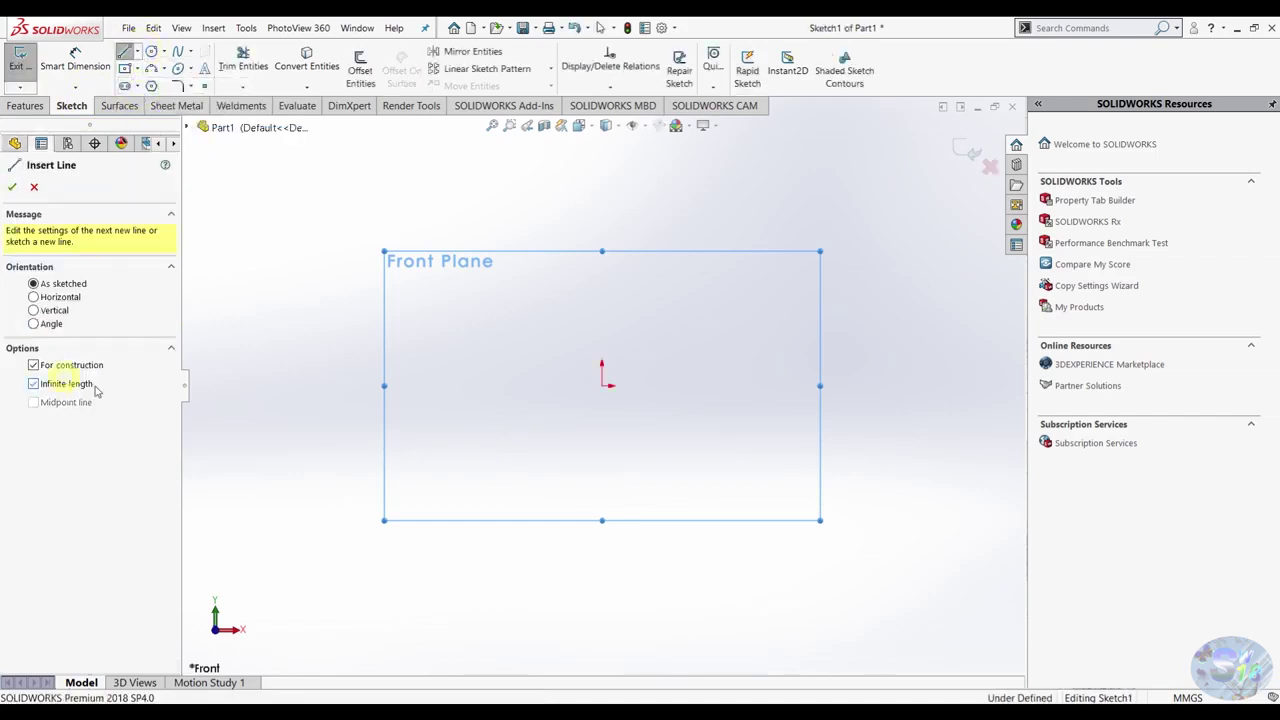
{"action": "left_click", "coordinate": [602, 385]}
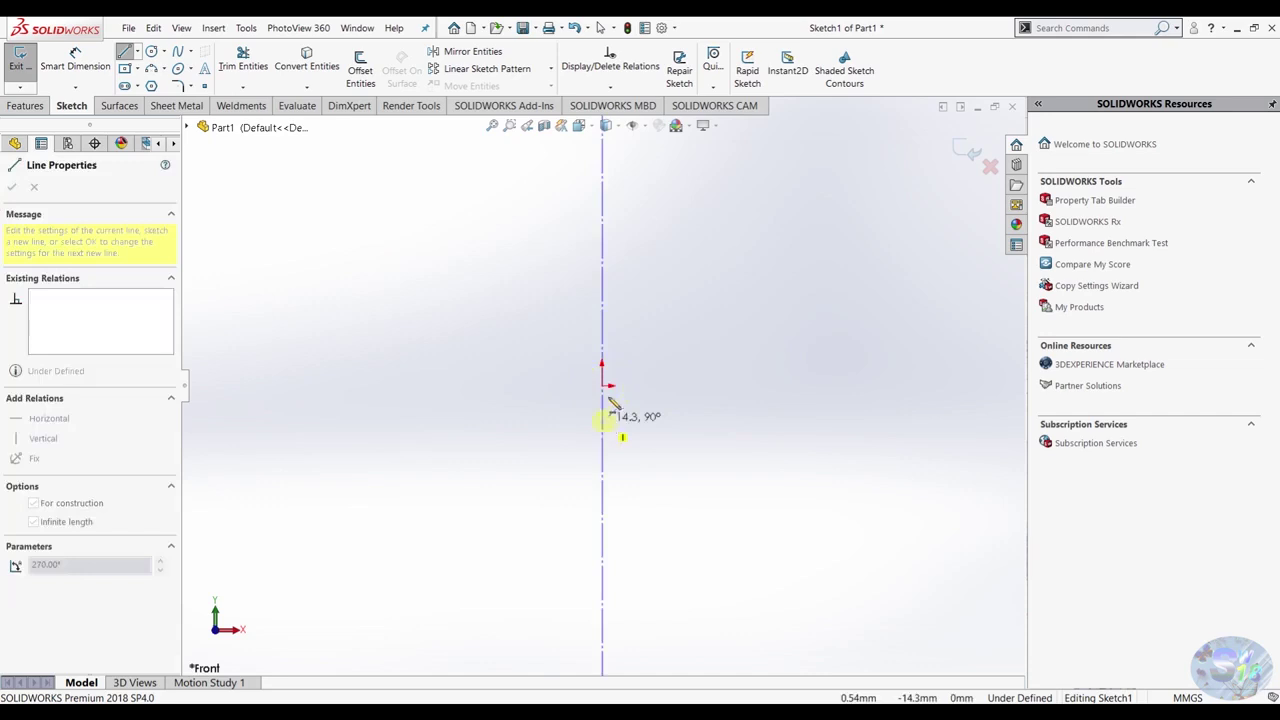
{"action": "left_click", "coordinate": [608, 412]}
{"action": "left_click", "coordinate": [602, 385]}
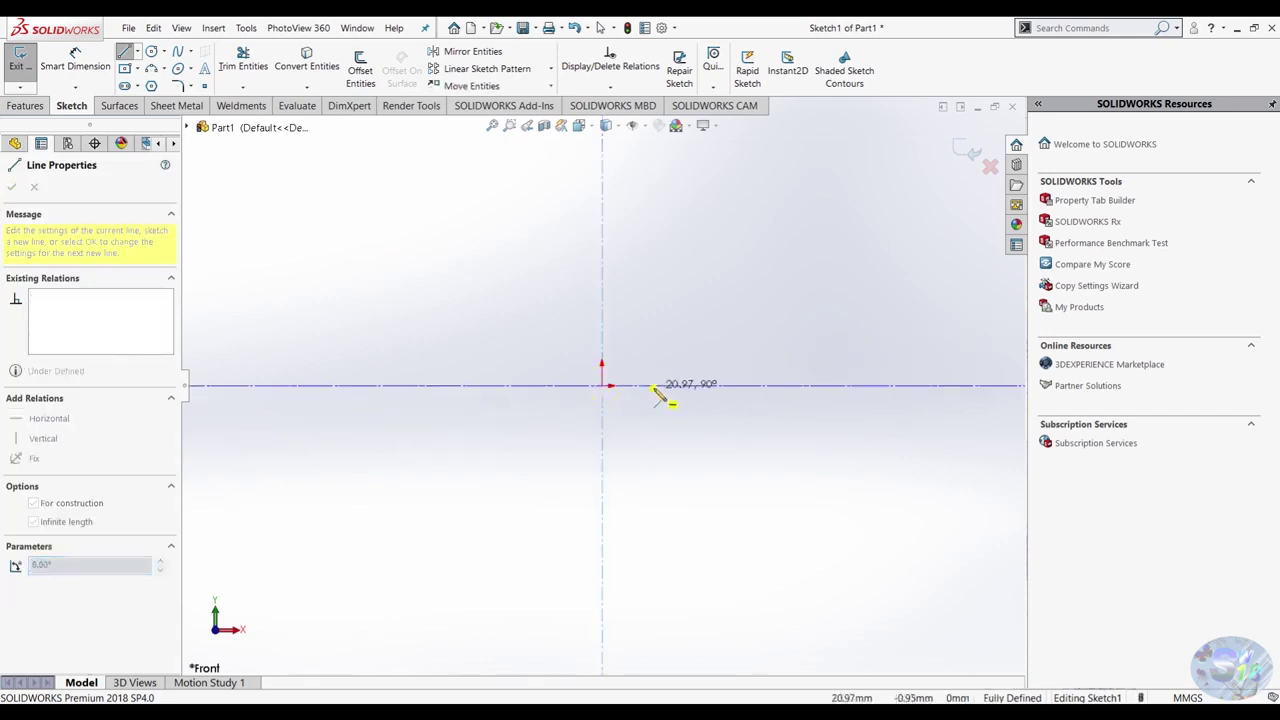
{"action": "left_click", "coordinate": [652, 386]}
{"action": "key", "text": "Escape"}
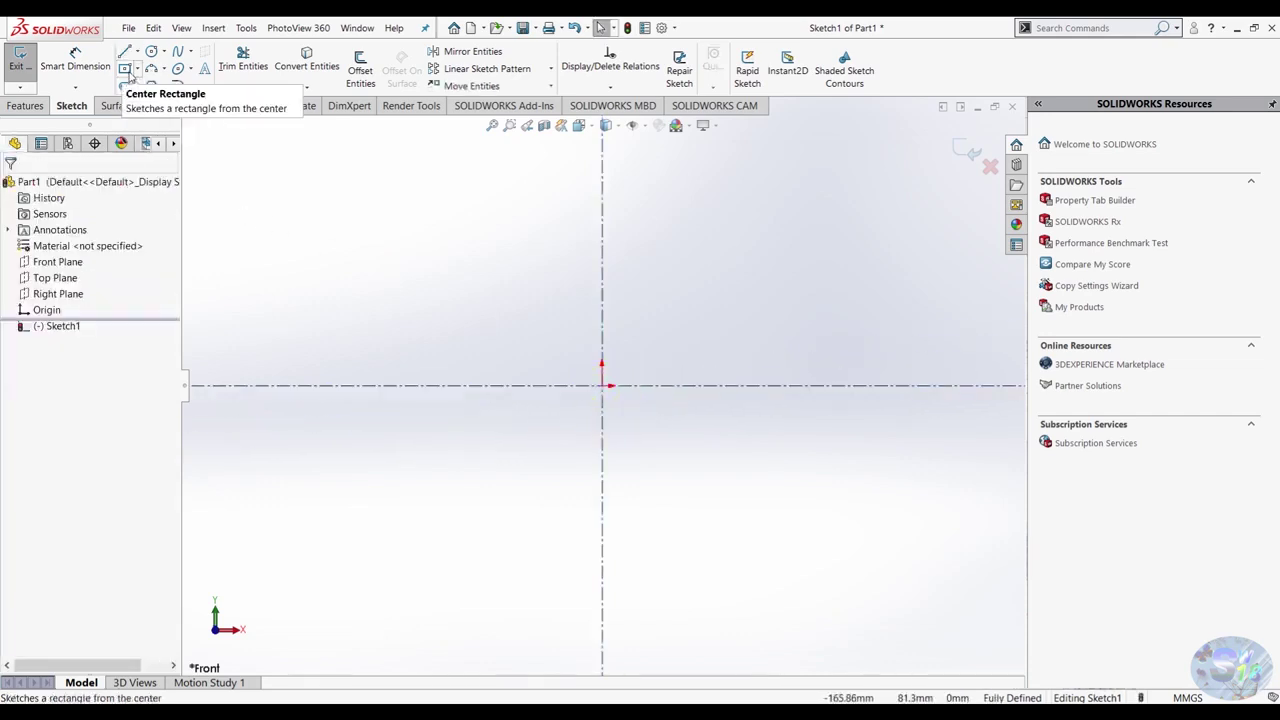
Draw a vertical line right of the origin, ending on the horizontal centerline.
{"action": "left_click", "coordinate": [125, 51]}
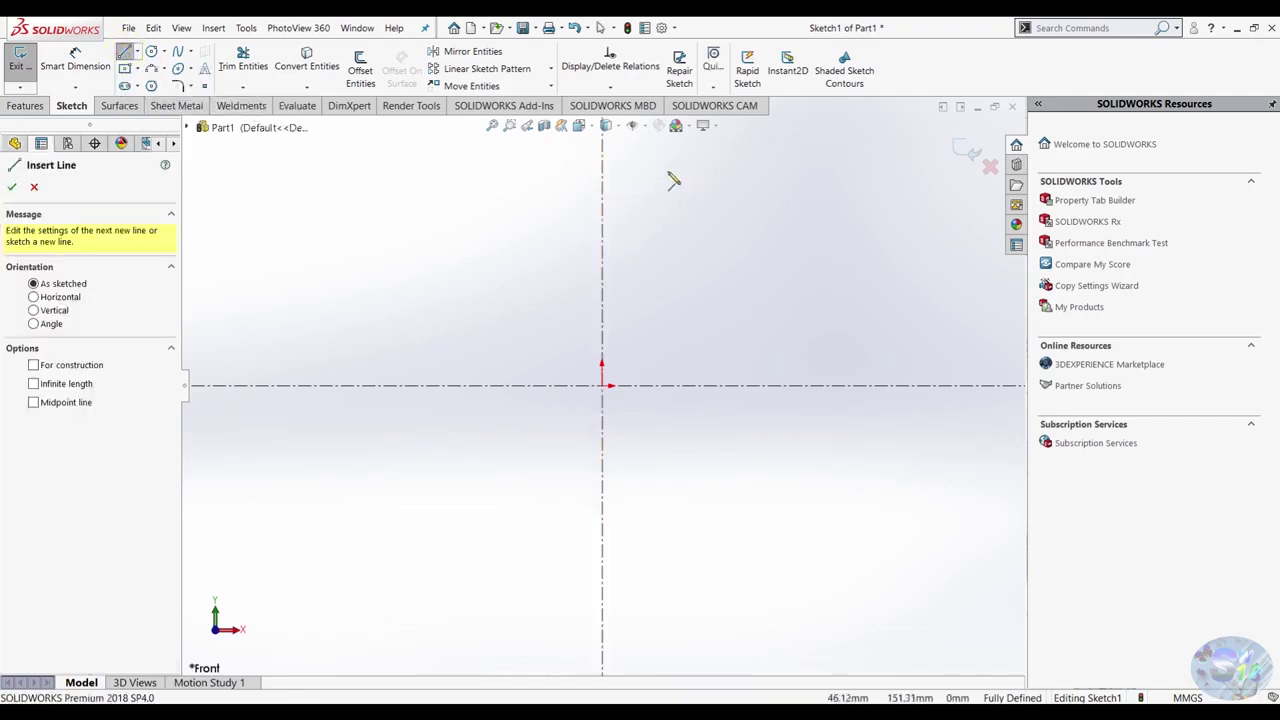
{"action": "left_click", "coordinate": [672, 176]}
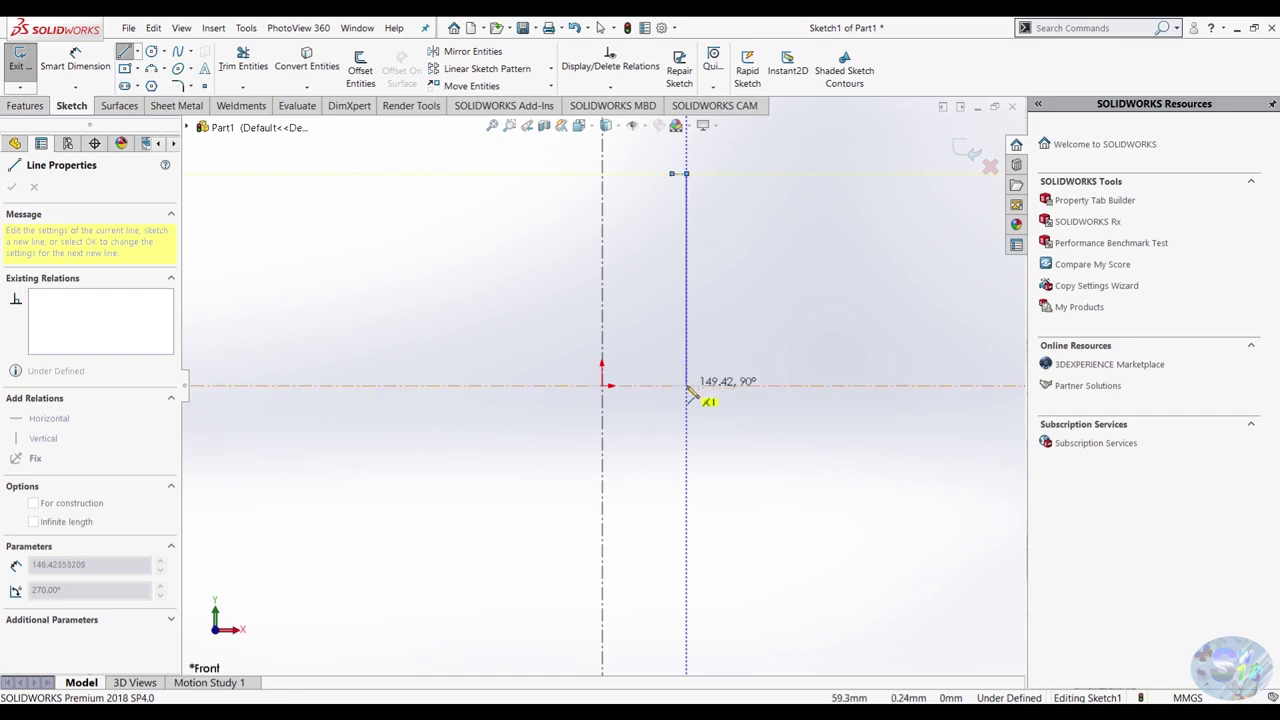
{"action": "double_click", "coordinate": [686, 385]}
{"action": "key", "text": "Escape"}
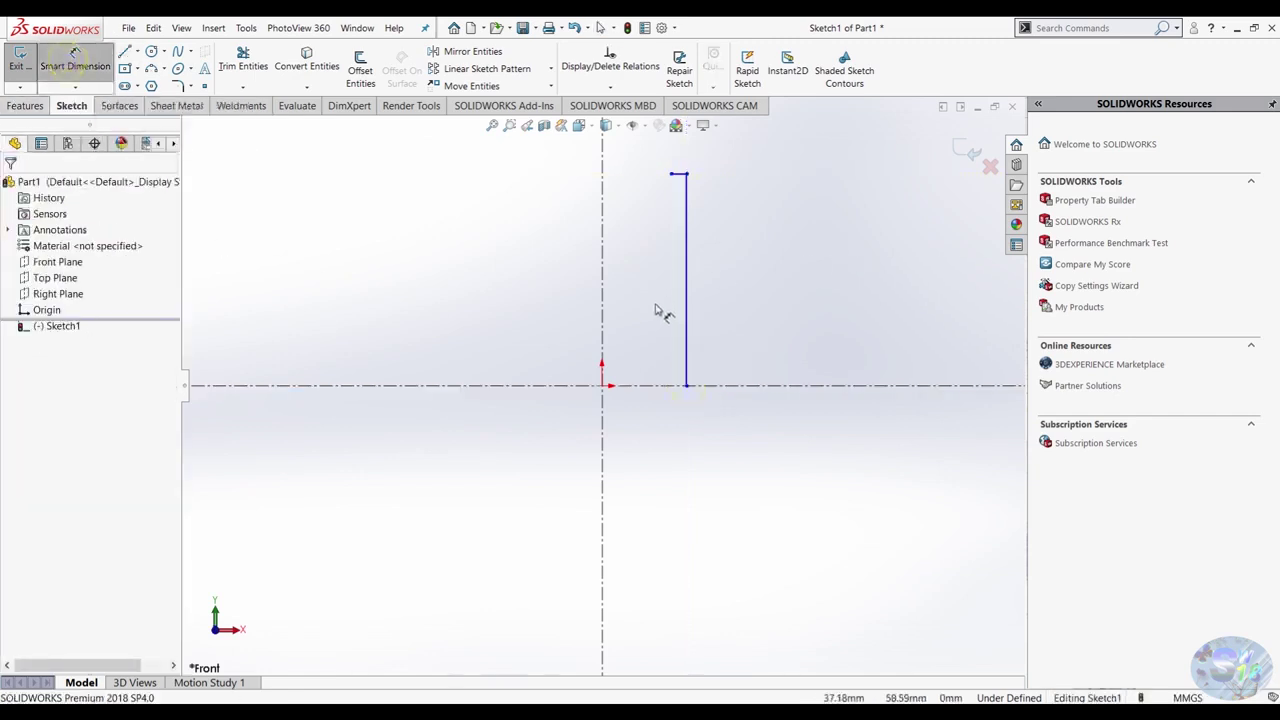
Dimension the vertical line's length to 100 mm.
{"action": "left_click", "coordinate": [686, 315]}
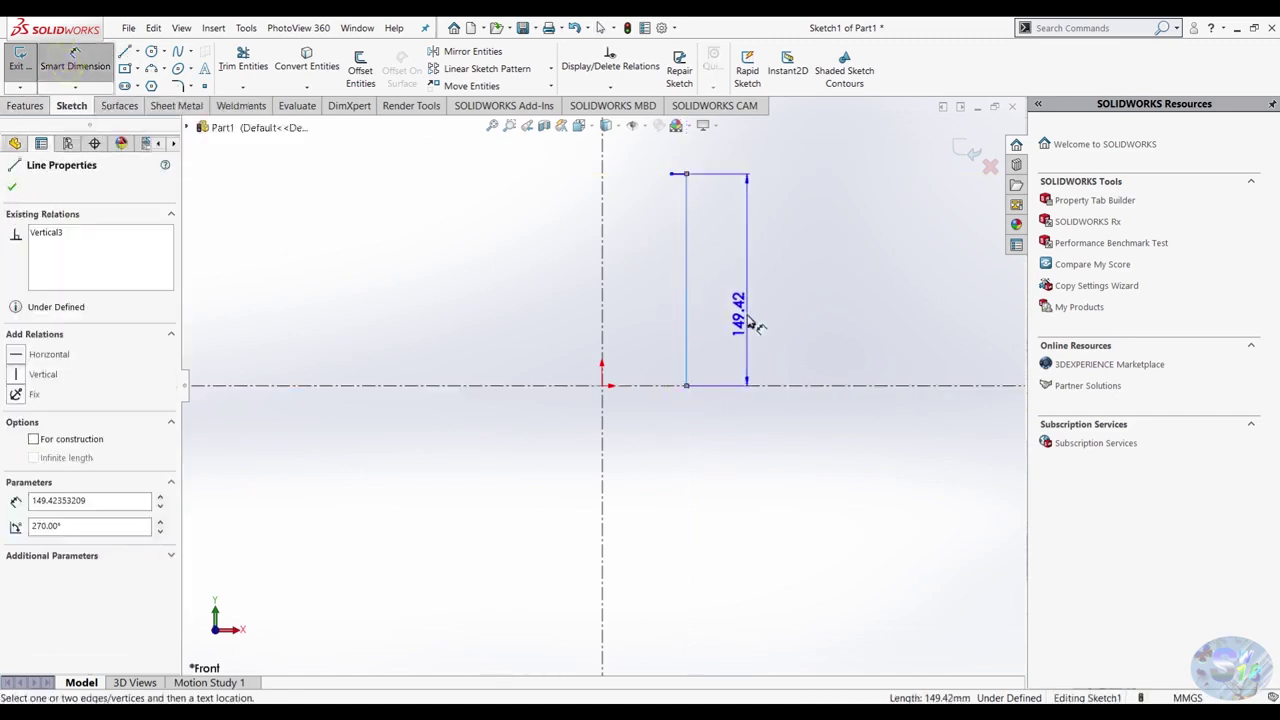
{"action": "left_click", "coordinate": [763, 324]}
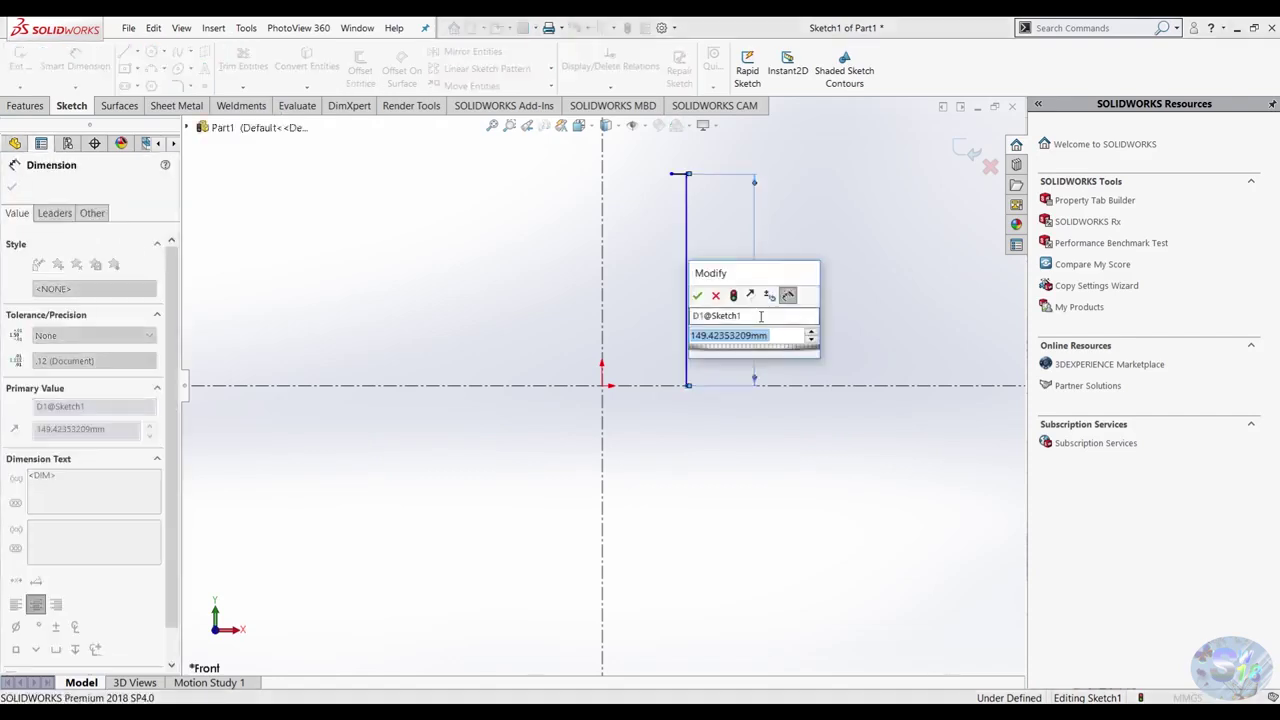
{"action": "type", "text": "100"}
{"action": "key", "text": "Return"}
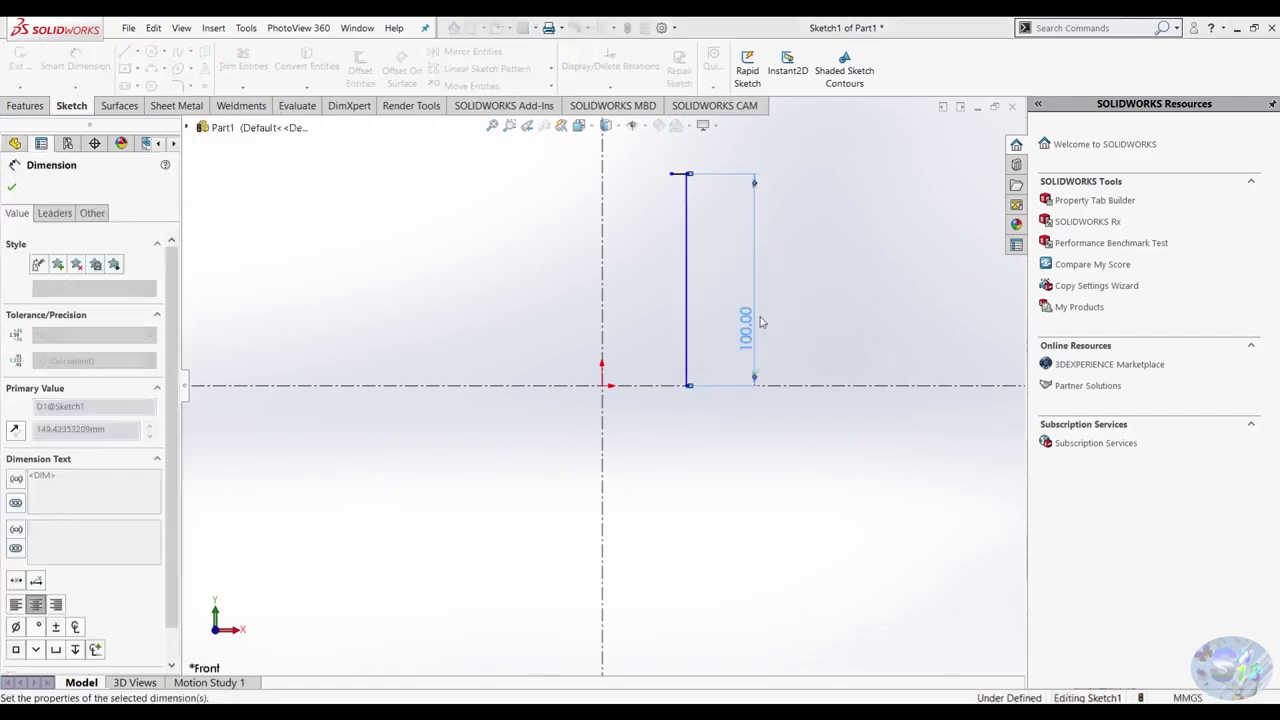
{"action": "key", "text": "Escape"}
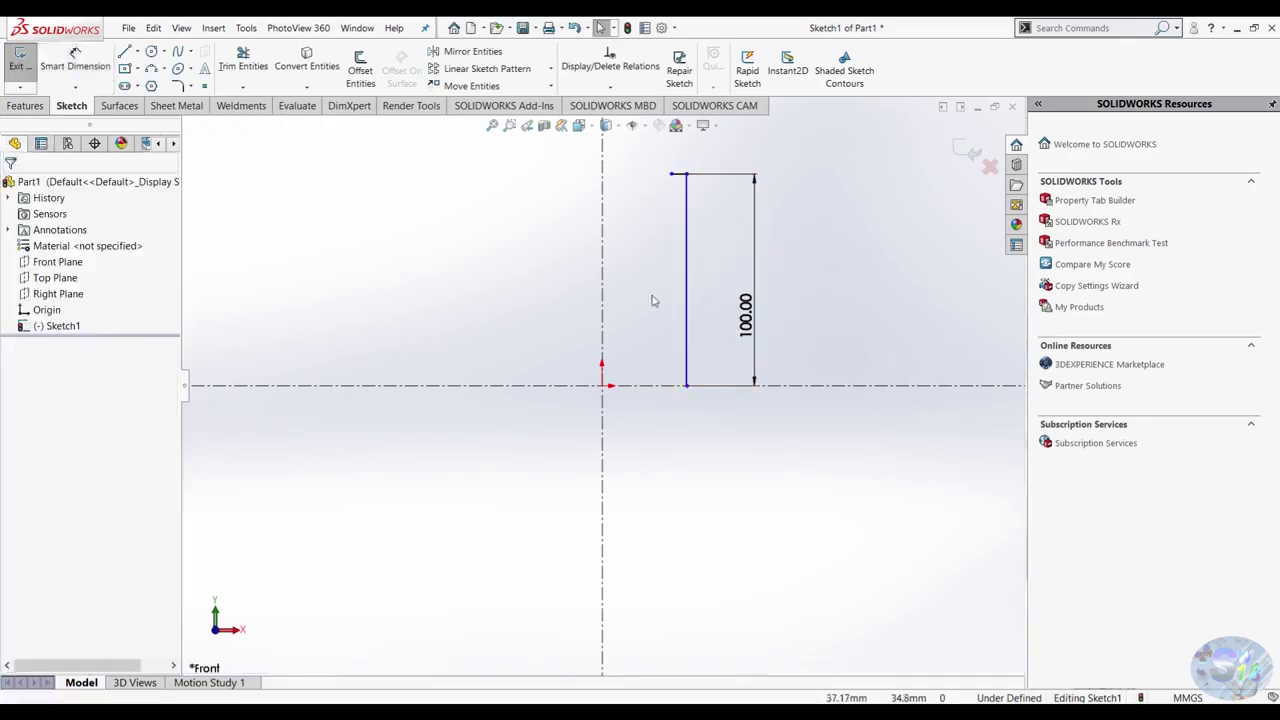
Dimension the vertical line 40 mm from the vertical centerline, correcting a mistyped 8.
{"action": "left_click", "coordinate": [75, 60]}
{"action": "left_click", "coordinate": [686, 281]}
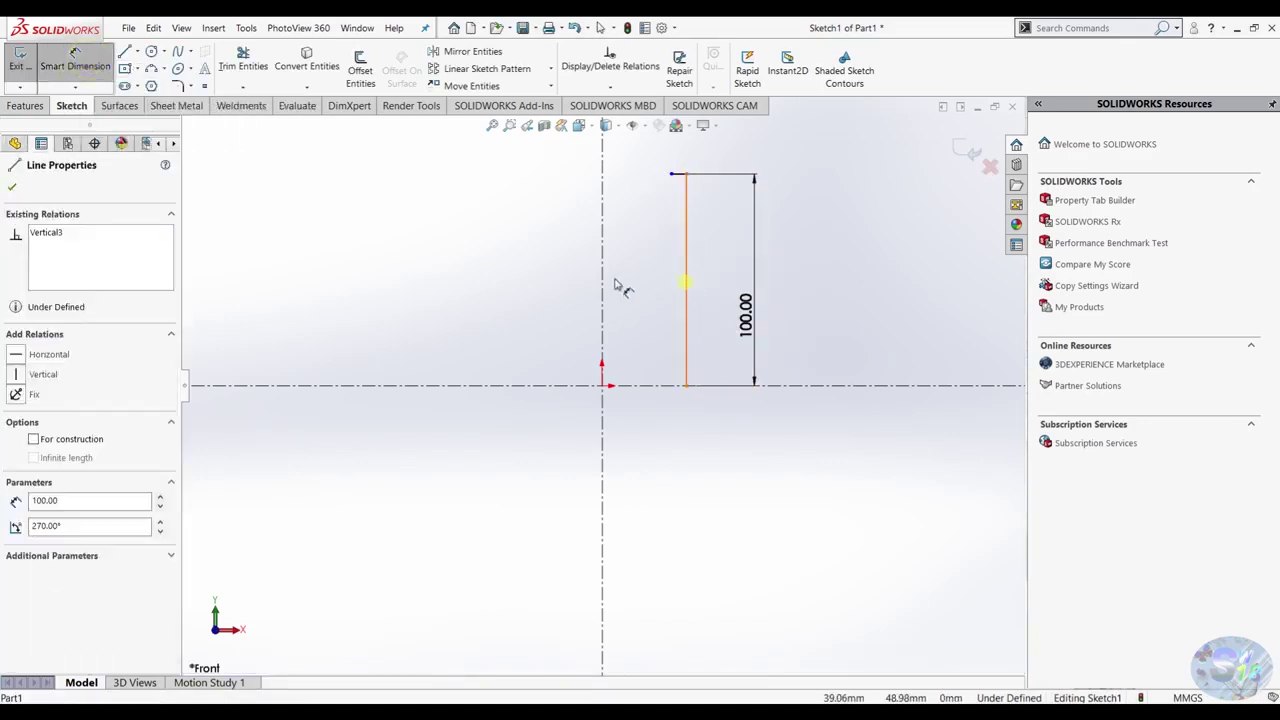
{"action": "left_click", "coordinate": [603, 288]}
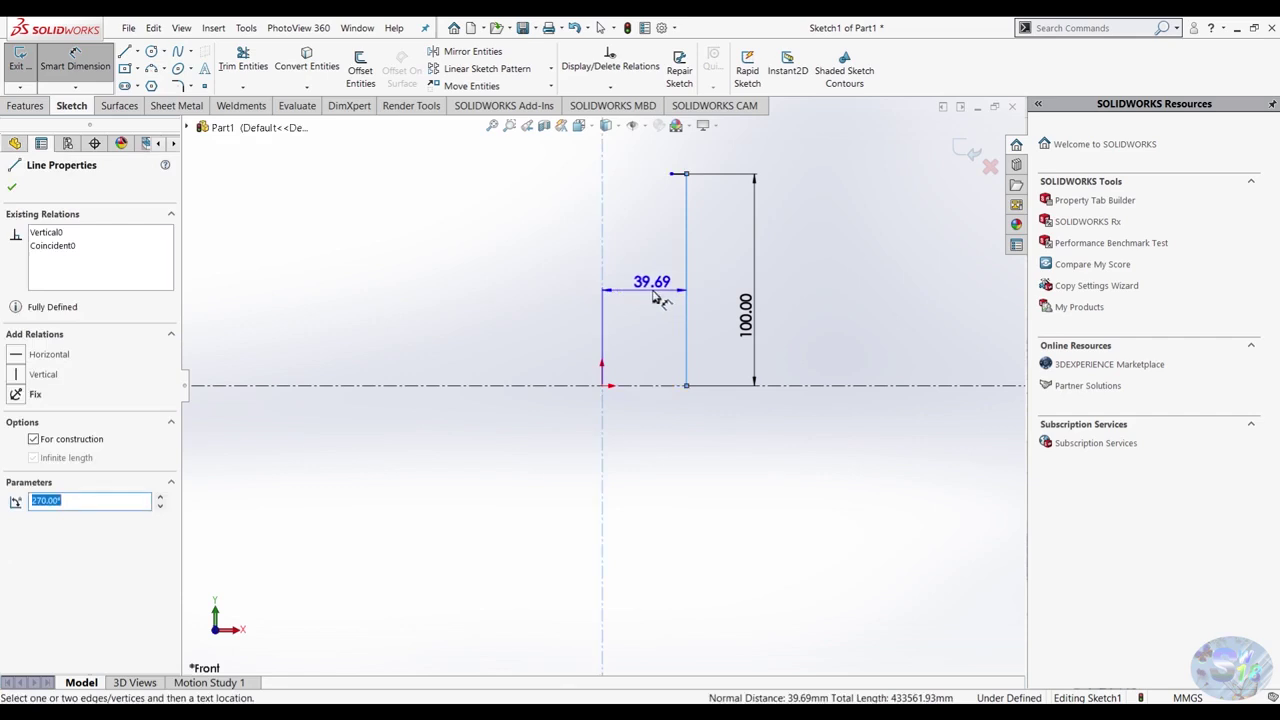
{"action": "left_click", "coordinate": [656, 298]}
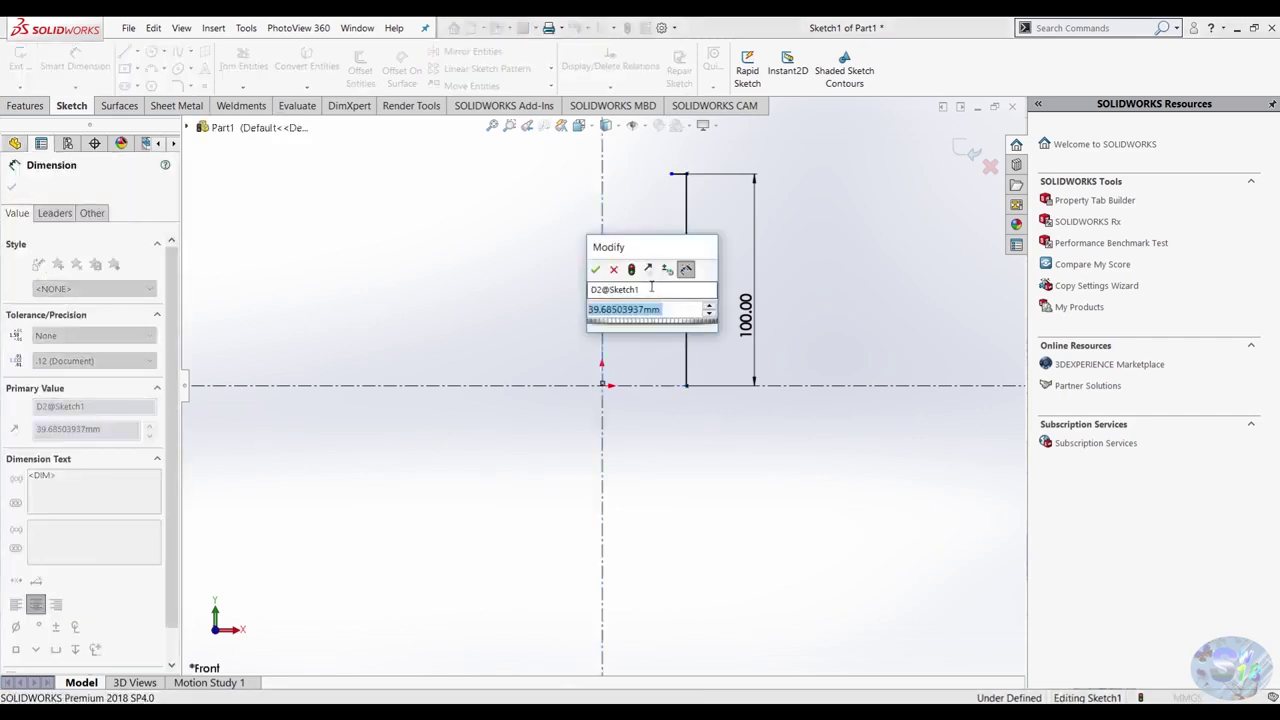
{"action": "type", "text": "8"}
{"action": "key", "text": "Return"}
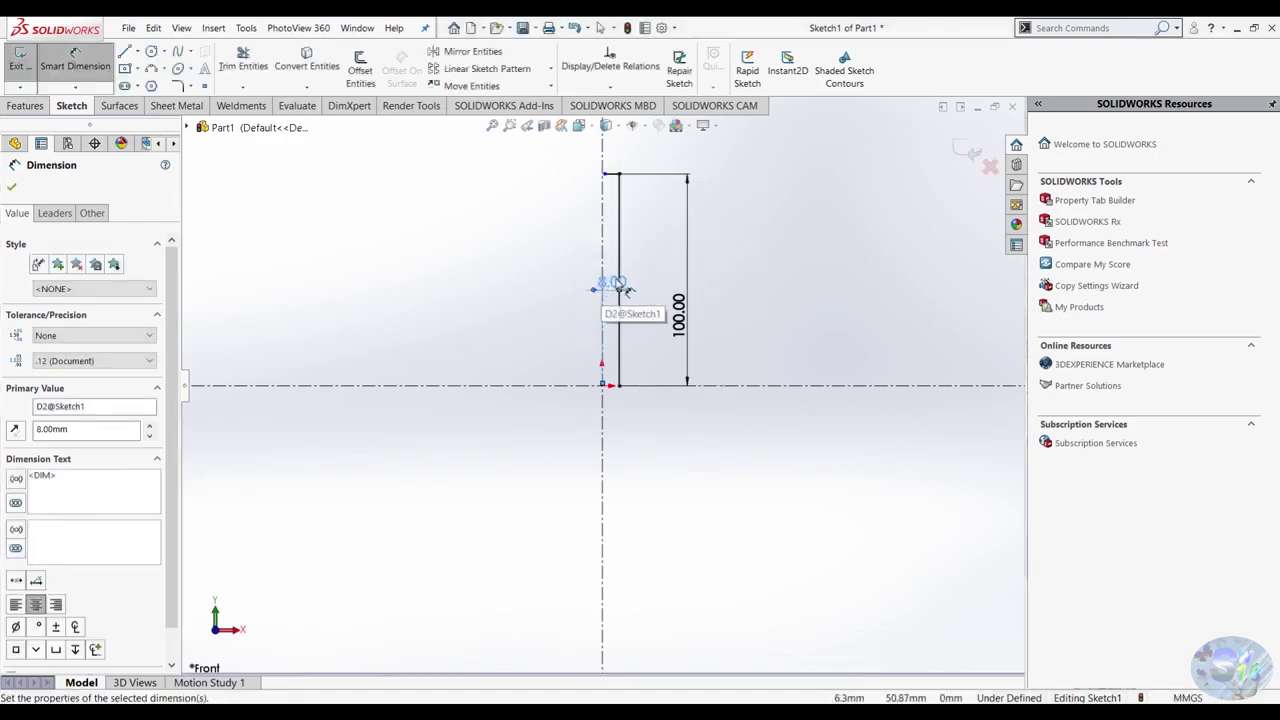
{"action": "double_click", "coordinate": [608, 286]}
{"action": "type", "text": "8"}
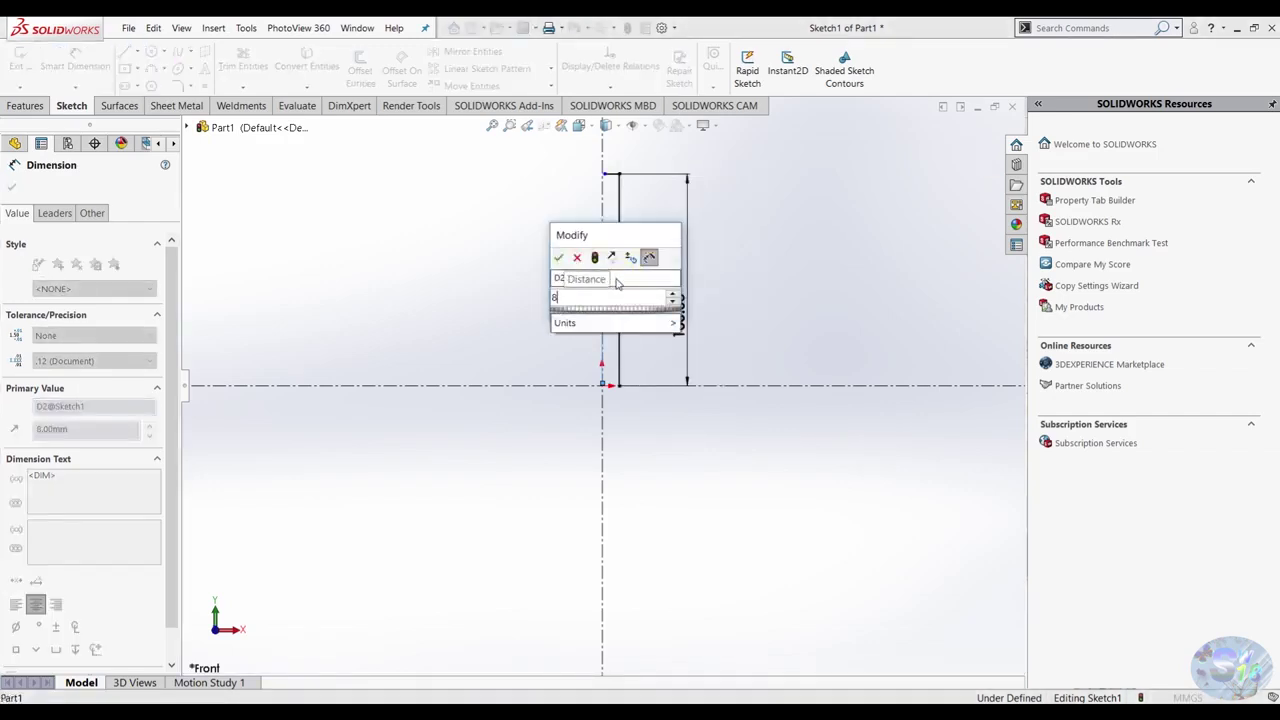
{"action": "key", "text": "BackSpace"}
{"action": "key", "text": "BackSpace"}
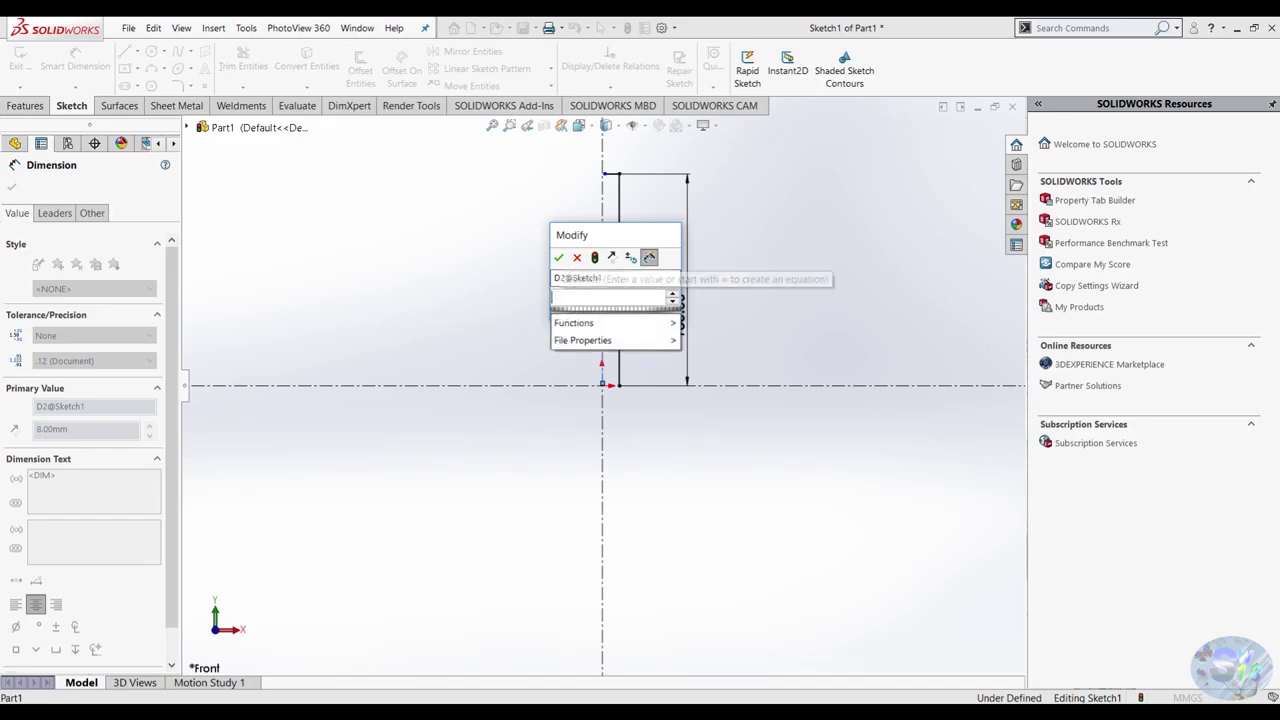
{"action": "type", "text": "4"}
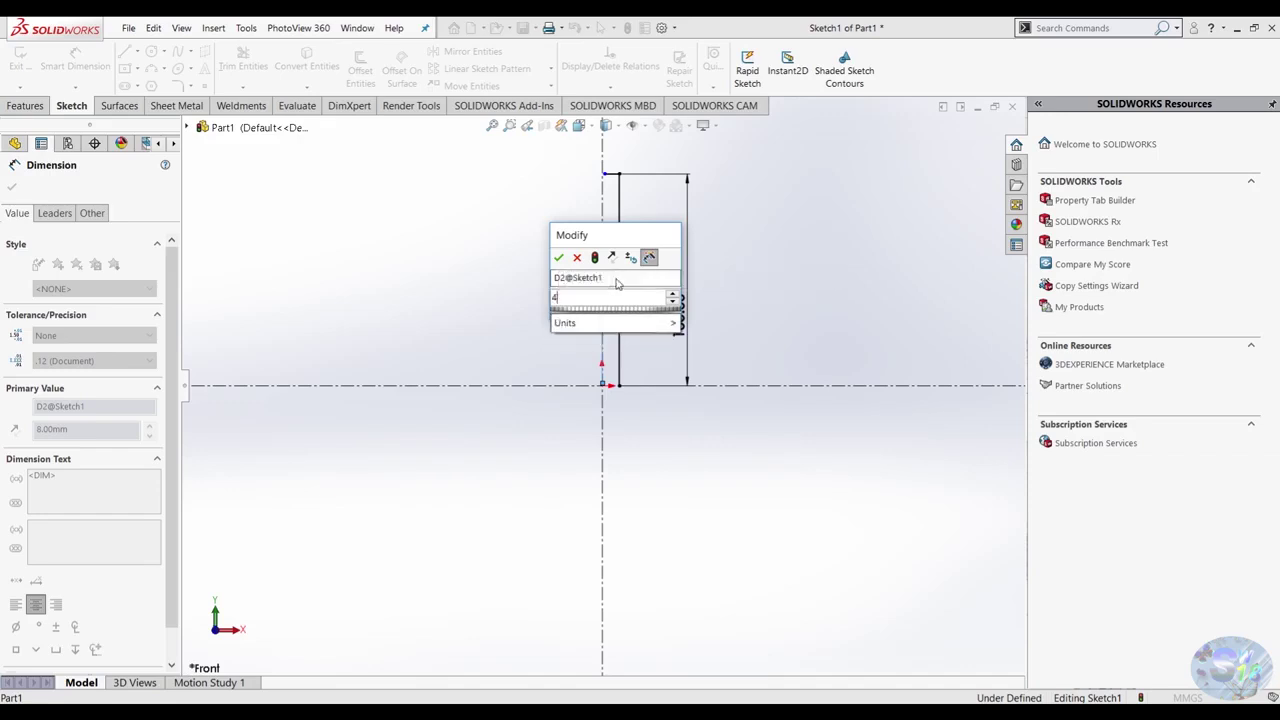
{"action": "type", "text": "0"}
{"action": "key", "text": "Return"}
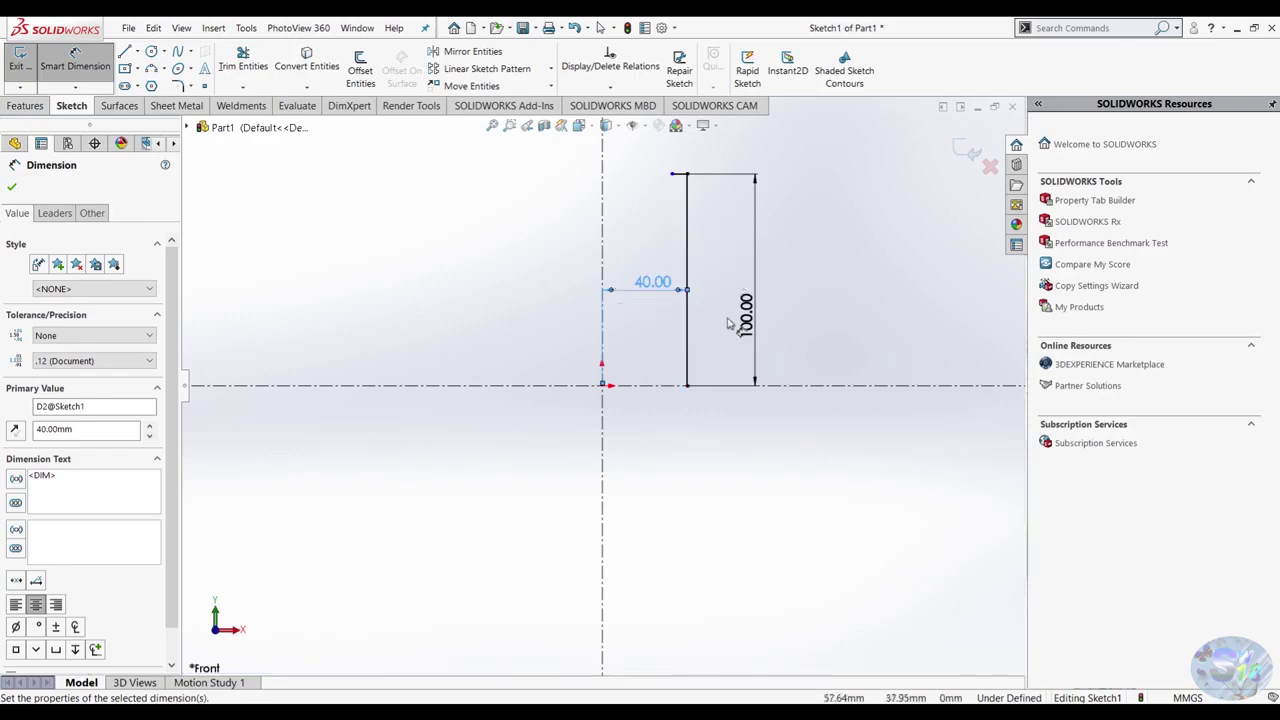
{"action": "key", "text": "Escape"}
Remove the stray top stub and offset the vertical line 10 mm to its right.
{"action": "left_click", "coordinate": [648, 193]}
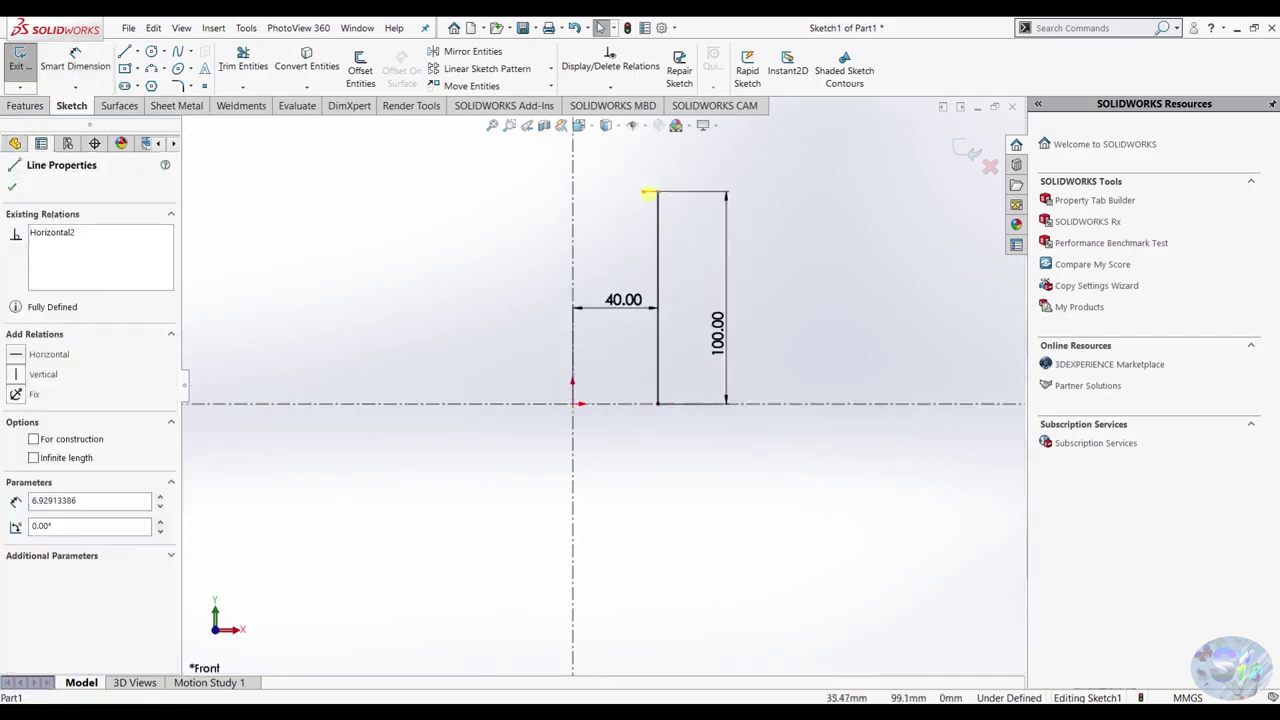
{"action": "key", "text": "Escape"}
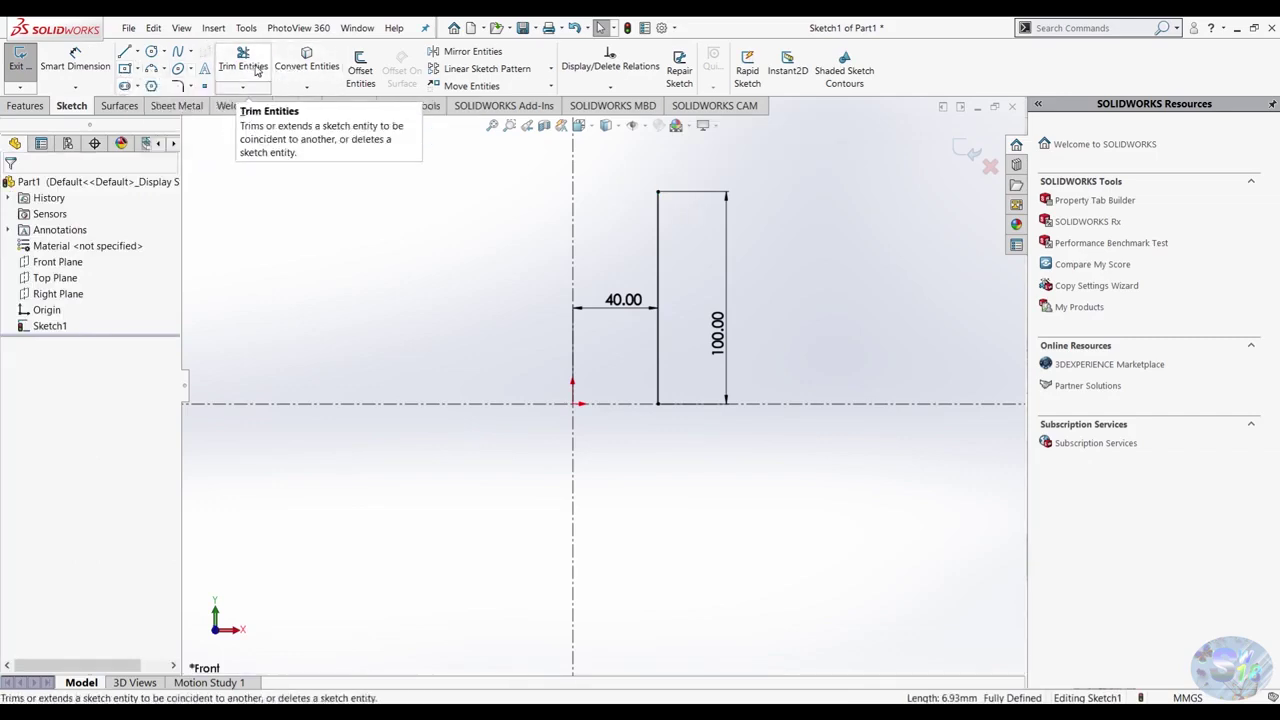
{"action": "left_click", "coordinate": [360, 70]}
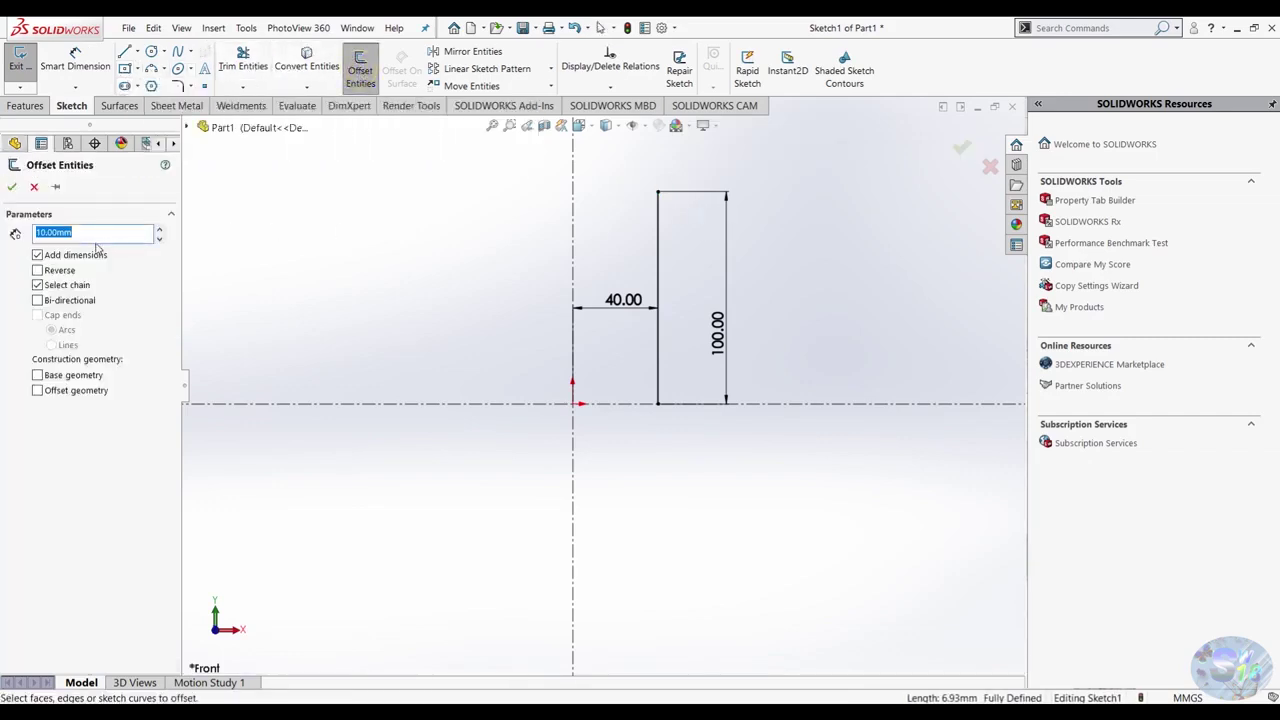
{"action": "left_click", "coordinate": [659, 272]}
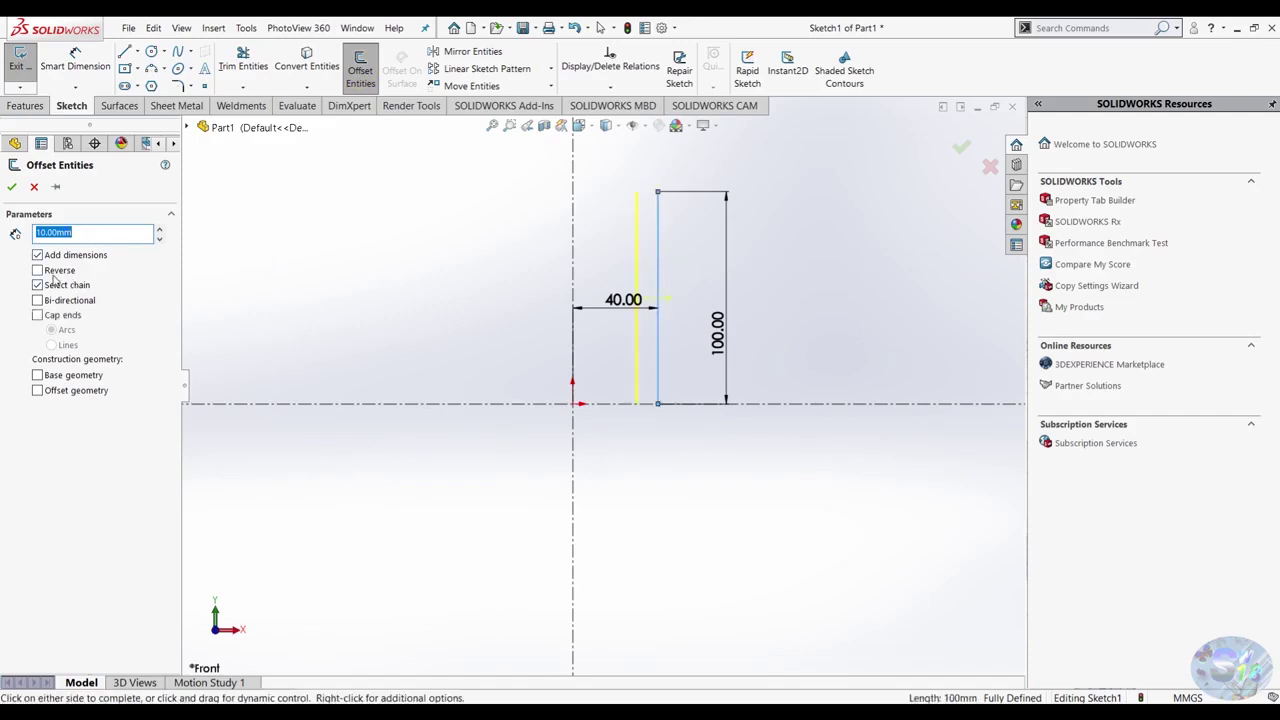
{"action": "left_click", "coordinate": [12, 188]}
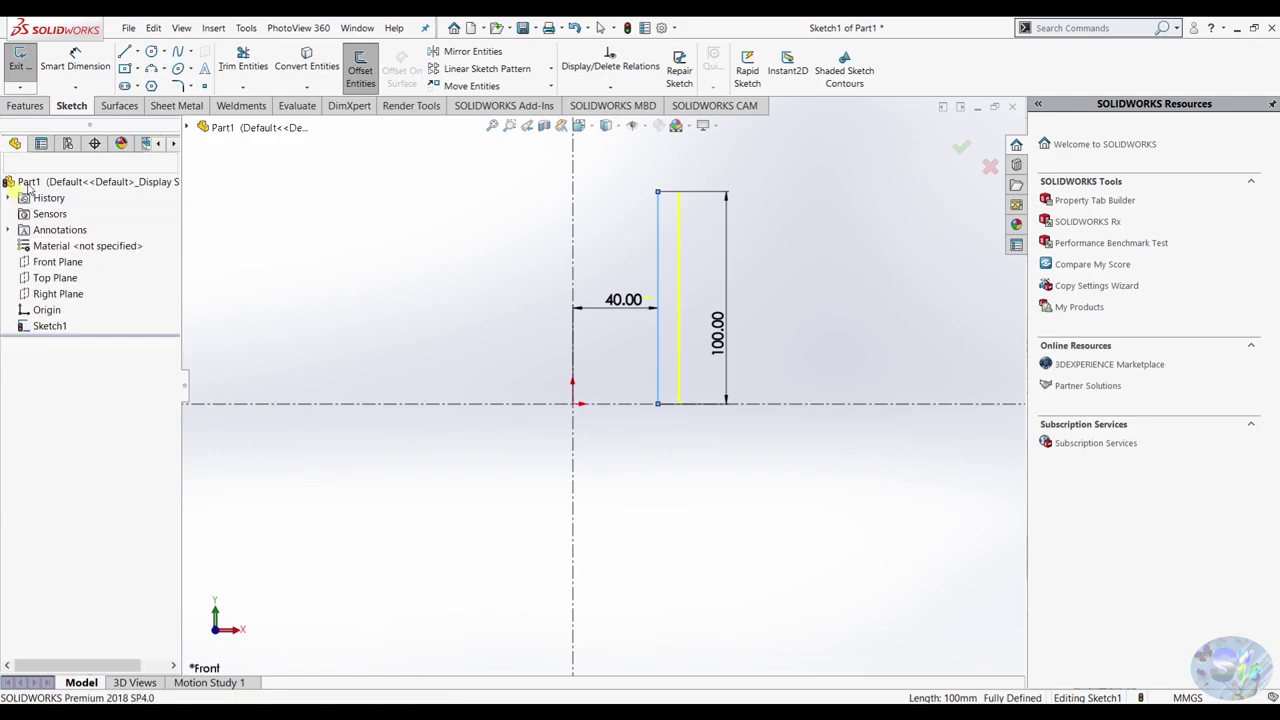
Cap the top of the two parallel lines with a 3-point arc.
{"action": "left_click", "coordinate": [148, 72]}
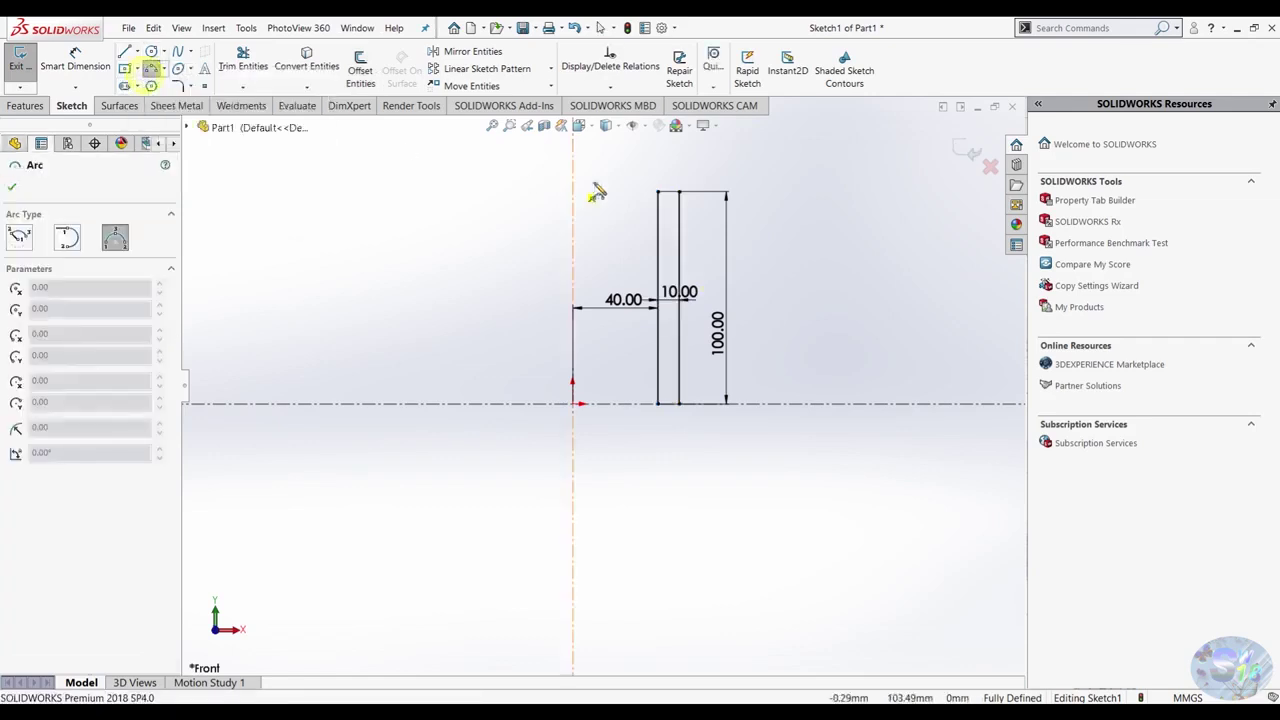
{"action": "left_click", "coordinate": [657, 190]}
{"action": "left_click", "coordinate": [679, 190]}
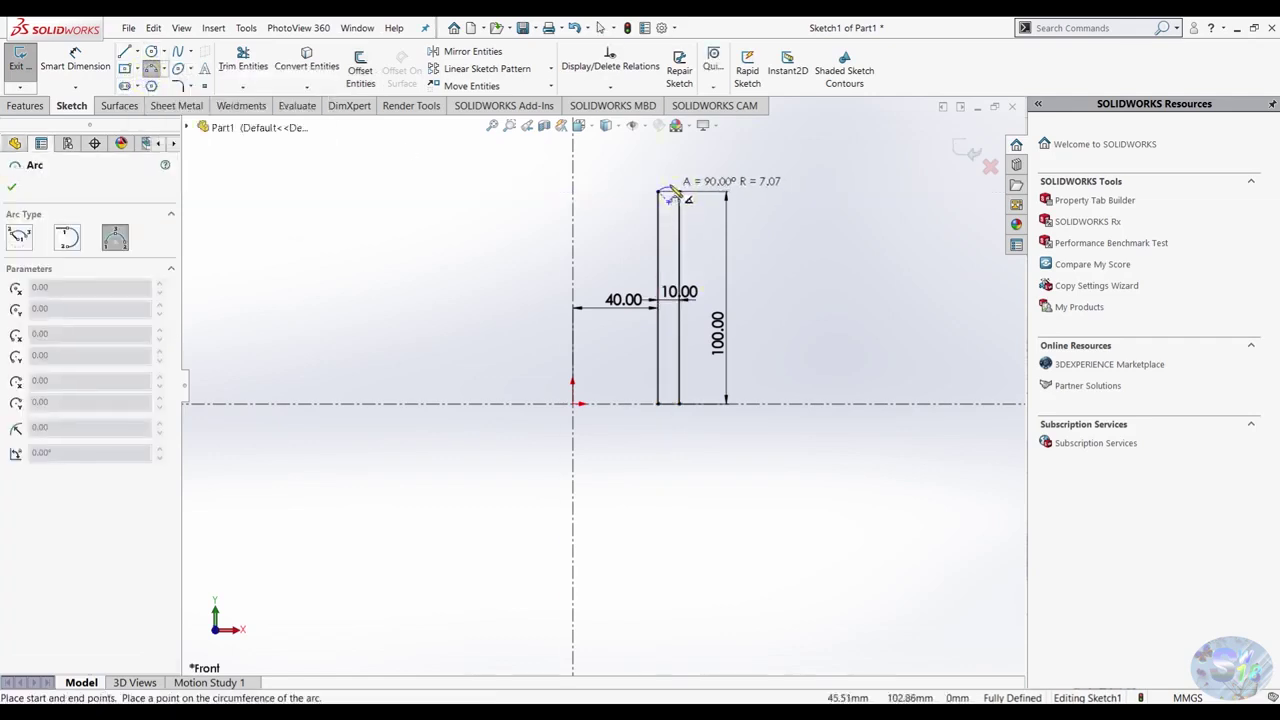
{"action": "scroll", "coordinate": [673, 190], "scroll_direction": "down", "scroll_amount": 3}
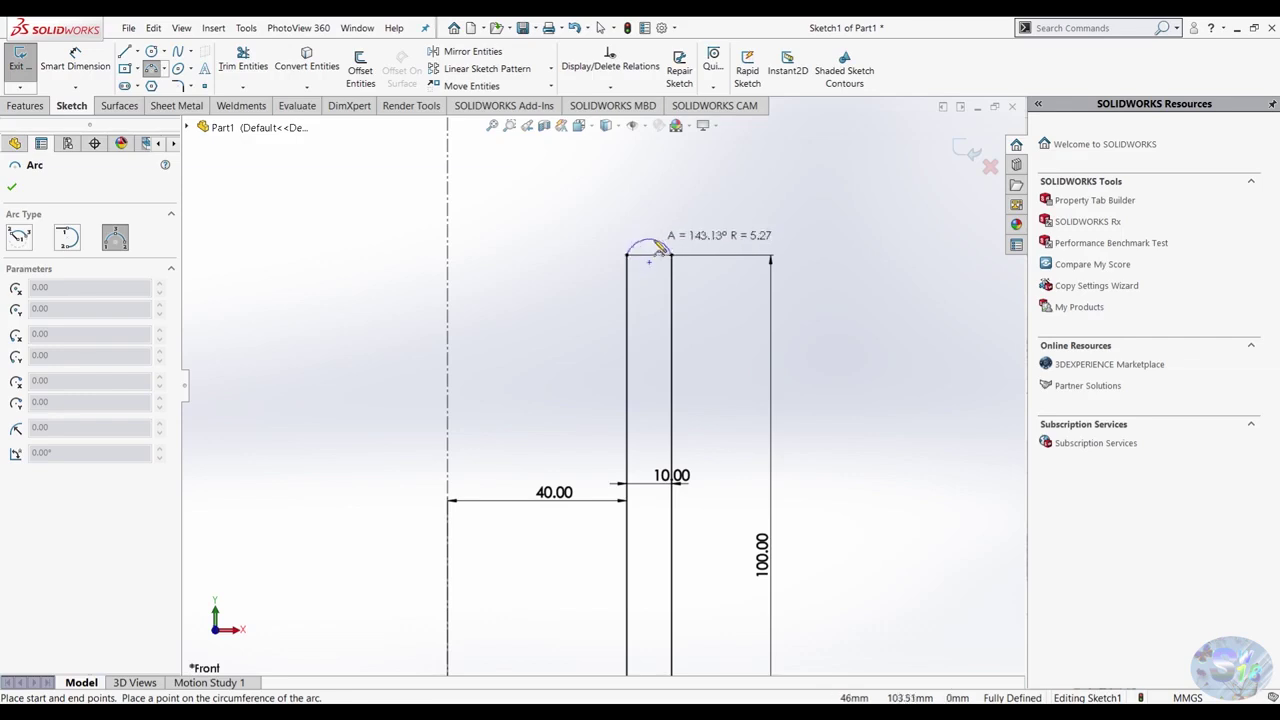
{"action": "left_click", "coordinate": [654, 244]}
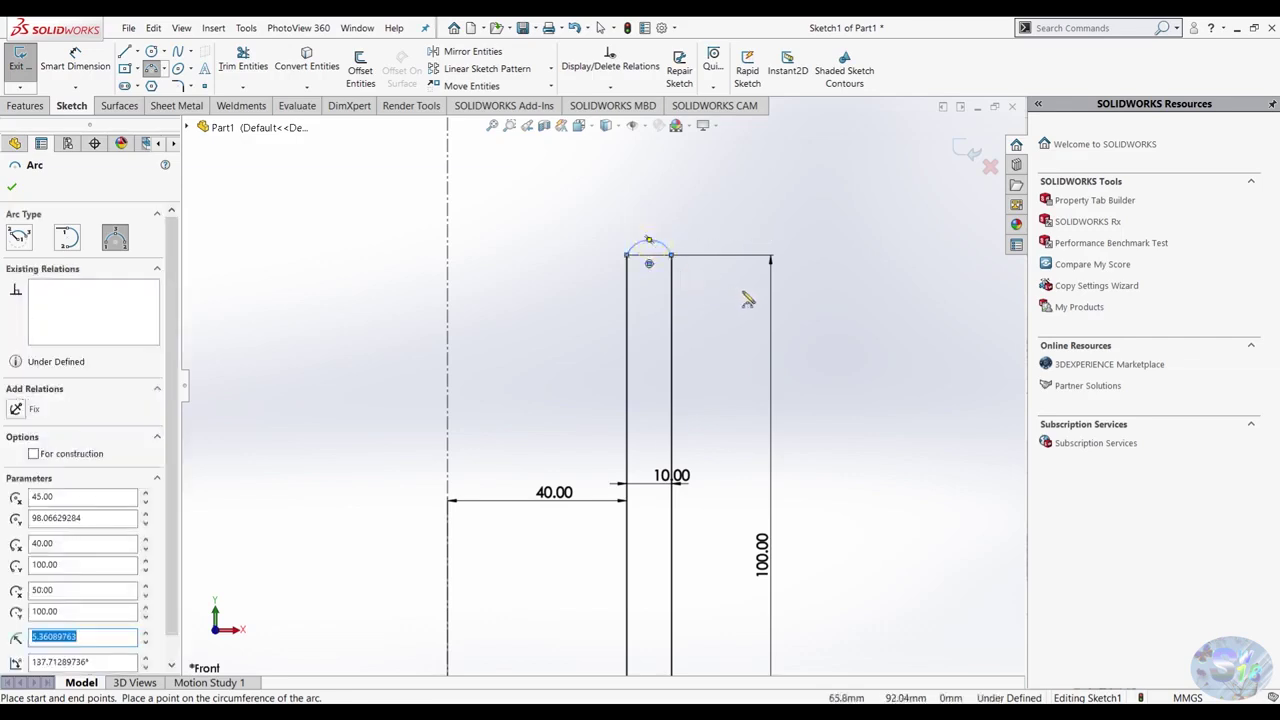
{"action": "key", "text": "Escape"}
{"action": "scroll", "coordinate": [700, 330], "scroll_direction": "up", "scroll_amount": 2}
{"action": "scroll", "coordinate": [658, 360], "scroll_direction": "up", "scroll_amount": 2}
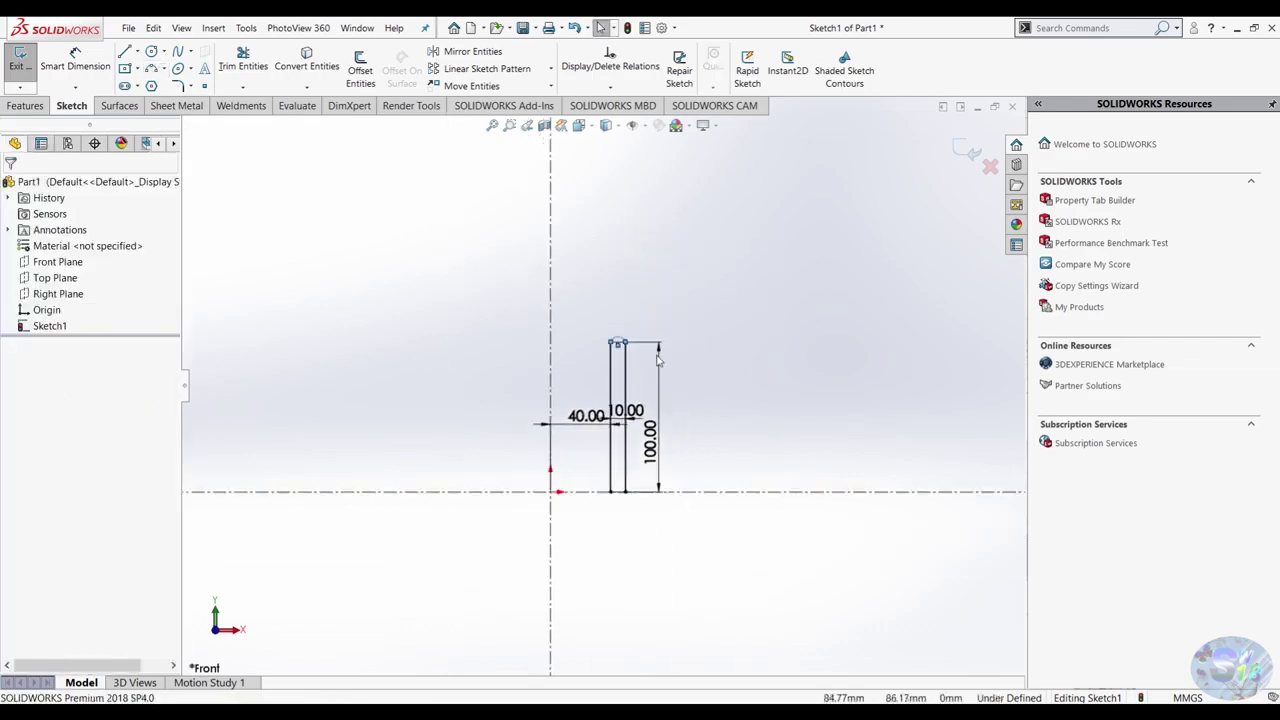
Dimension the top arc's radius to R5.5.
{"action": "left_click", "coordinate": [75, 60]}
{"action": "scroll", "coordinate": [640, 330], "scroll_direction": "down", "scroll_amount": 4}
{"action": "left_click", "coordinate": [563, 392]}
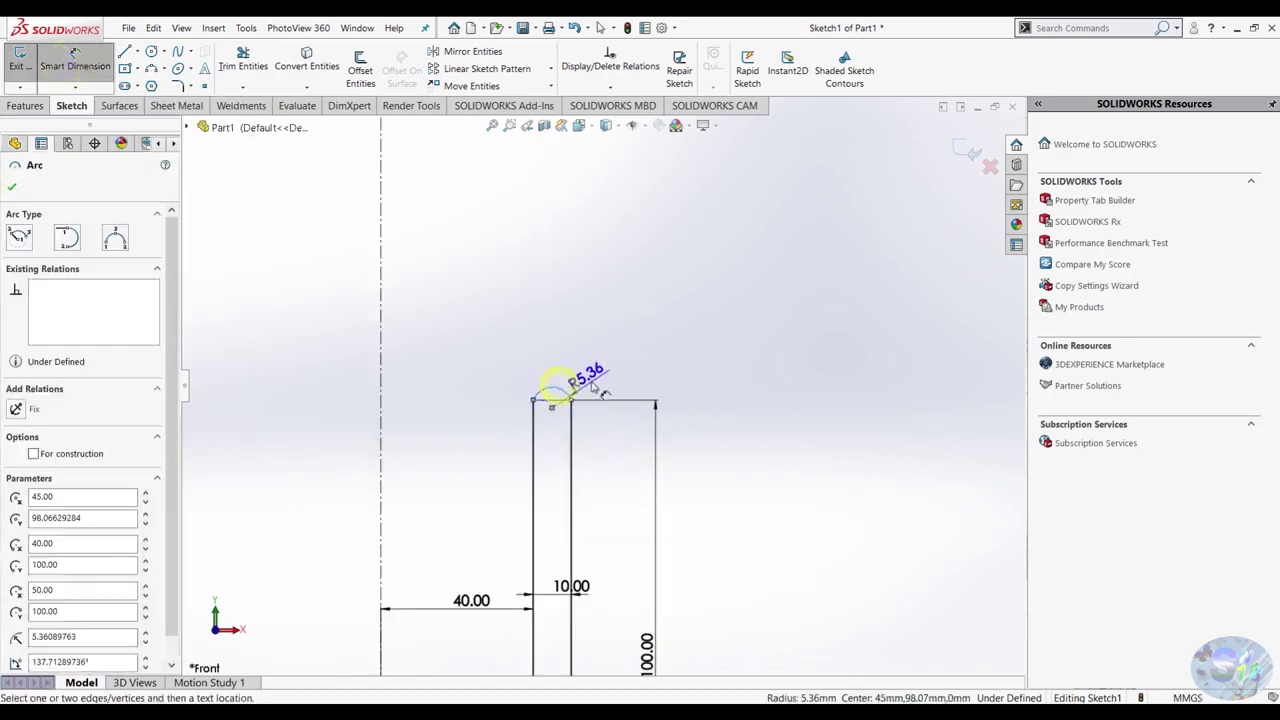
{"action": "left_click", "coordinate": [588, 372]}
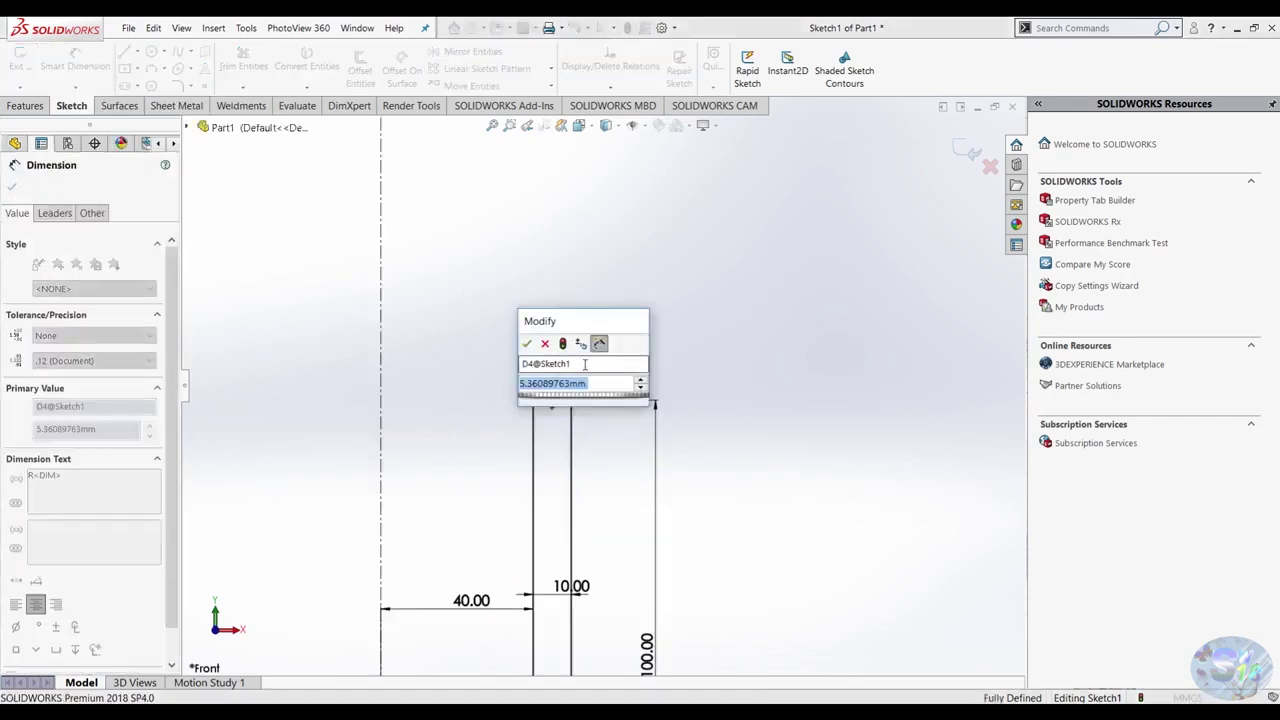
{"action": "type", "text": "5.5"}
{"action": "key", "text": "Return"}
{"action": "key", "text": "Escape"}
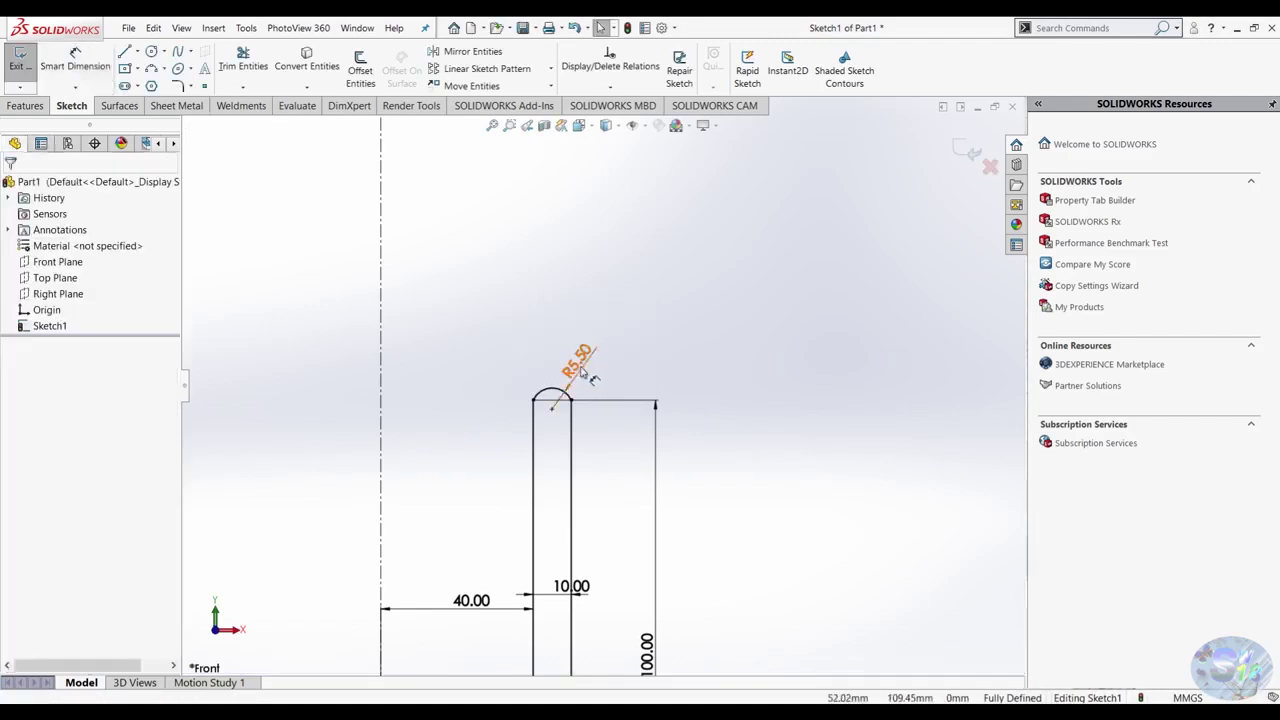
{"action": "scroll", "coordinate": [620, 300], "scroll_direction": "up", "scroll_amount": 2}
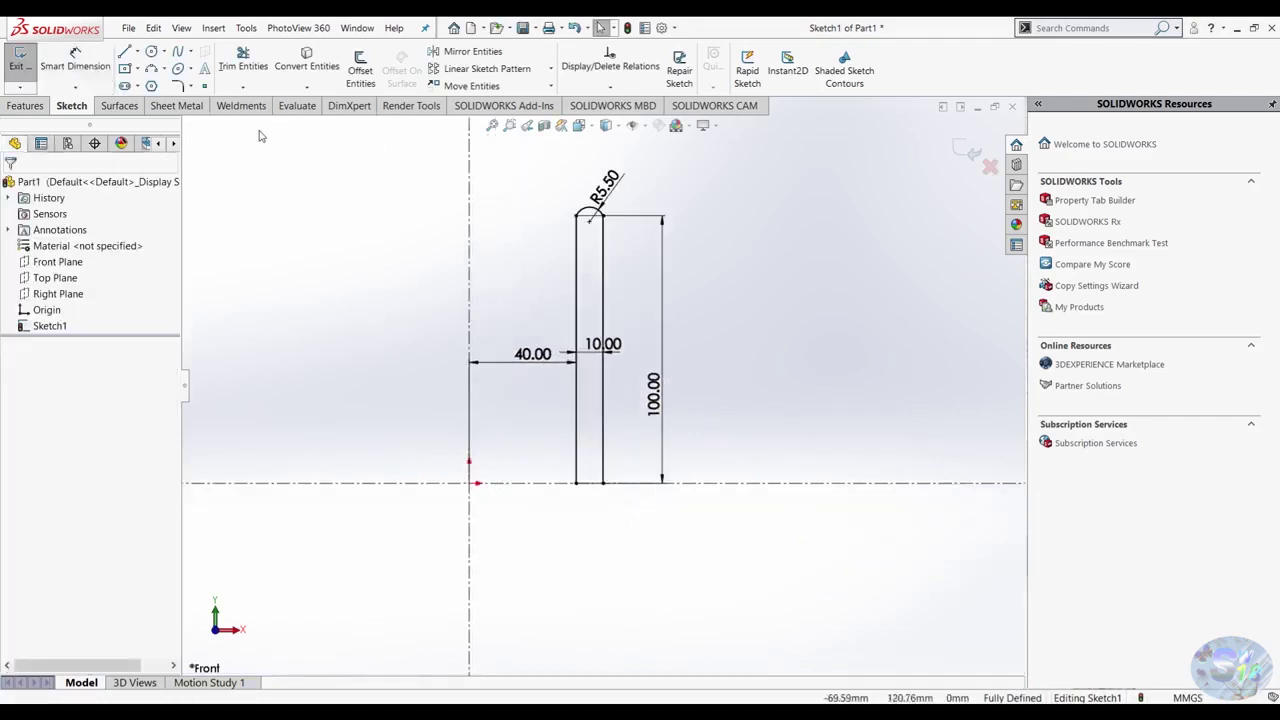
Close the slot's bottom with a 3-point arc bulging below the horizontal centerline.
{"action": "left_click", "coordinate": [150, 70]}
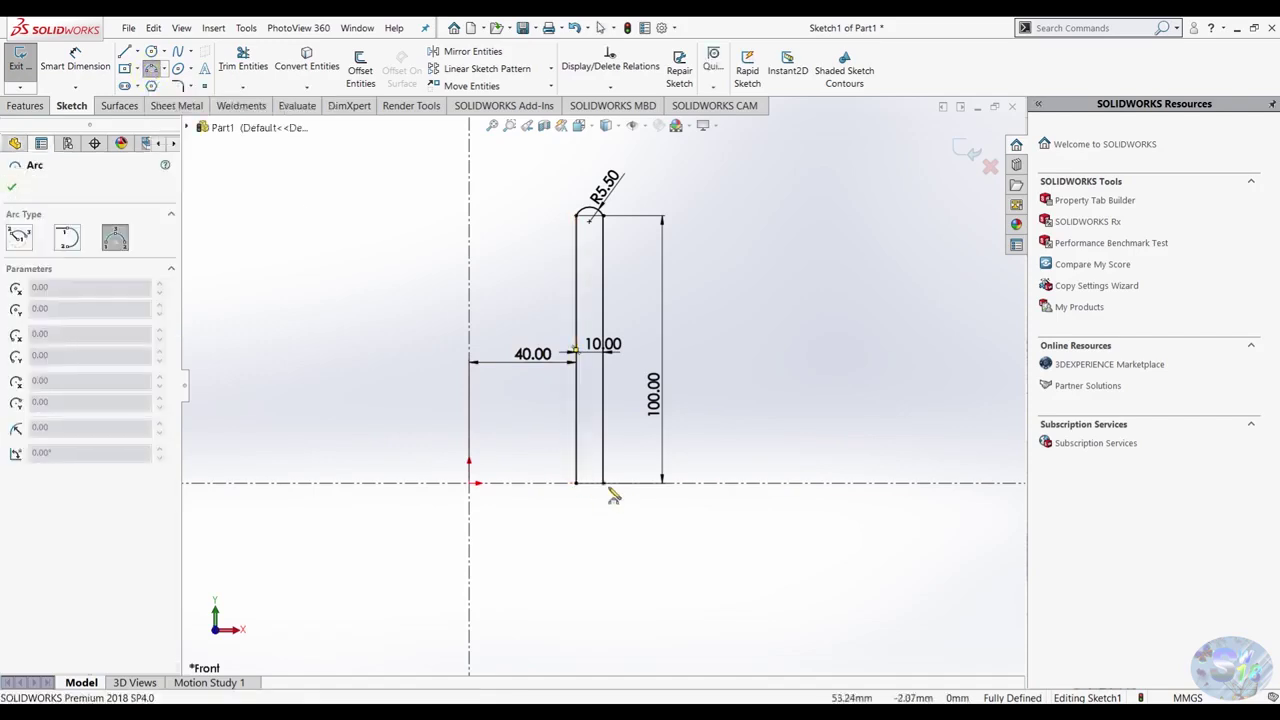
{"action": "left_click", "coordinate": [603, 484]}
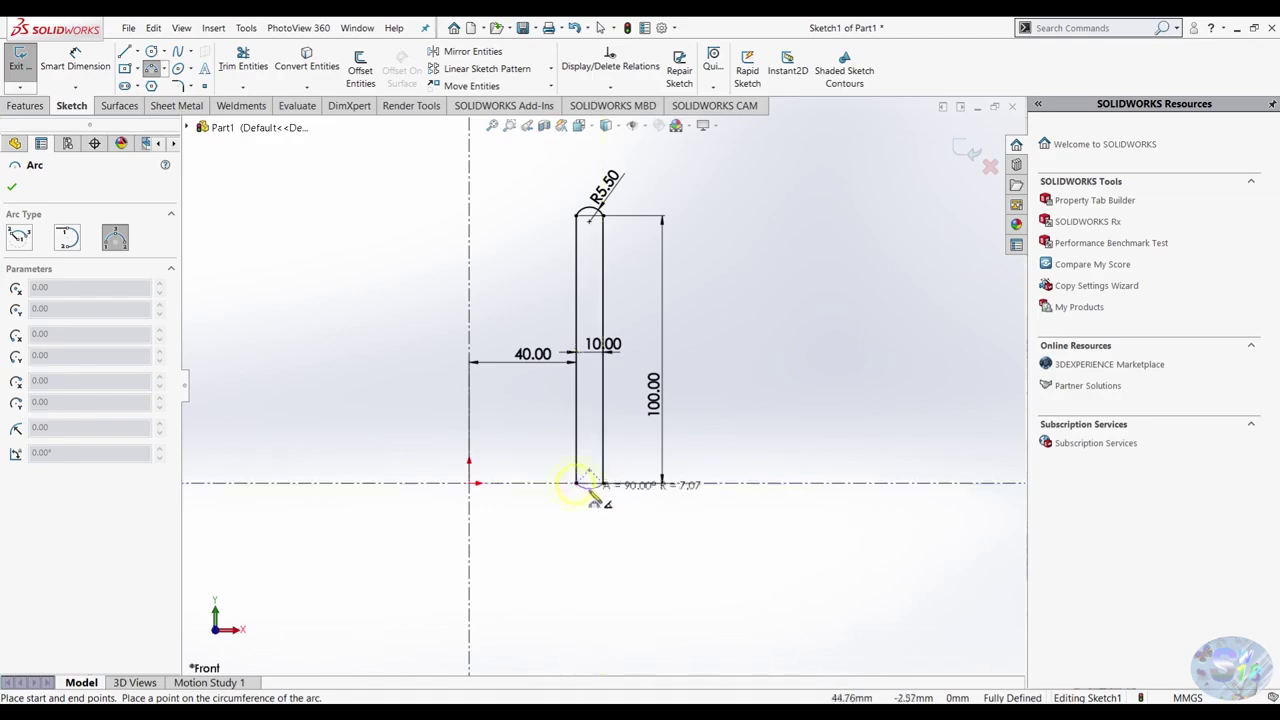
{"action": "left_click", "coordinate": [603, 483]}
{"action": "scroll", "coordinate": [597, 500], "scroll_direction": "down", "scroll_amount": 3}
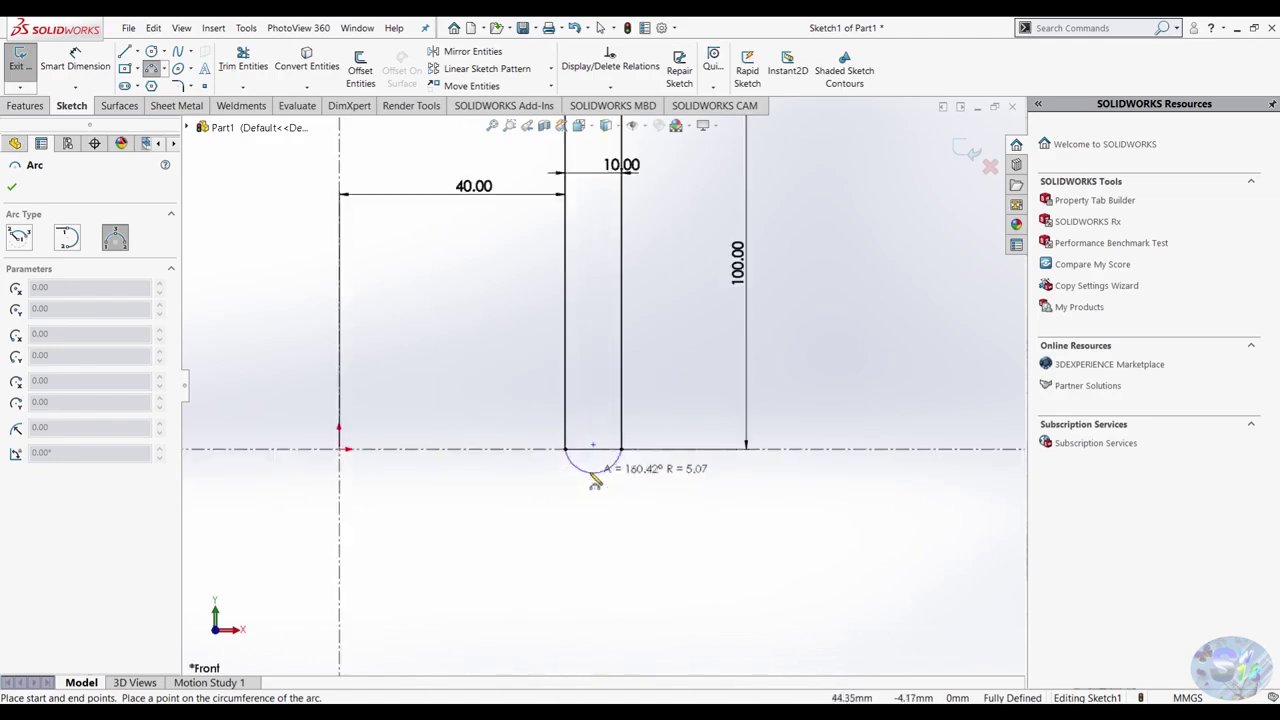
{"action": "left_click", "coordinate": [594, 470]}
{"action": "key", "text": "Escape"}
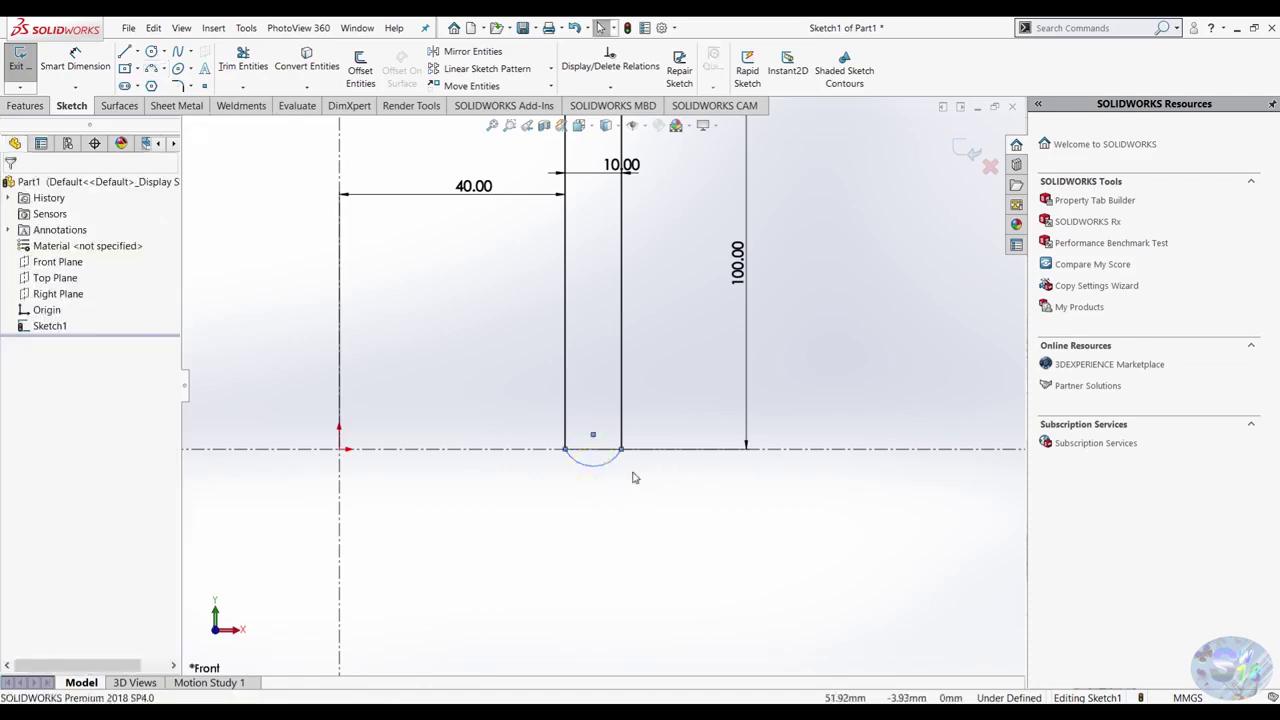
{"action": "left_click", "coordinate": [151, 68]}
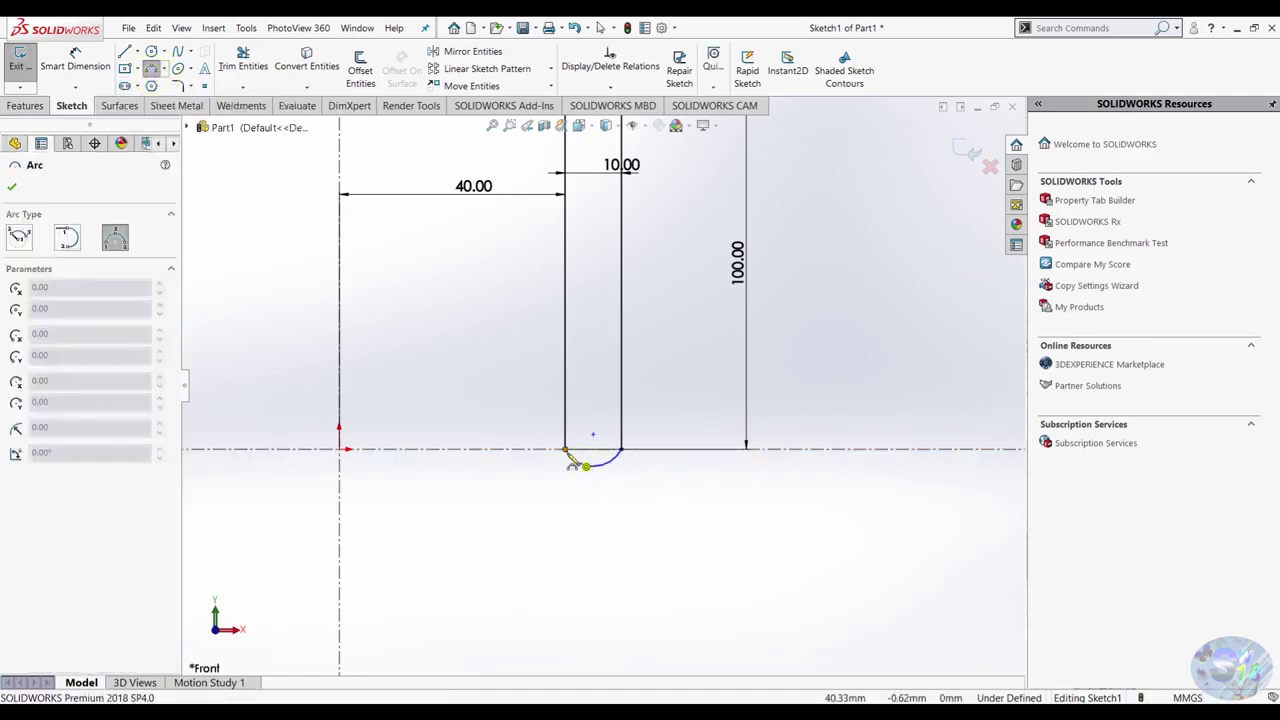
{"action": "left_click", "coordinate": [568, 452]}
Complete a long shallow arc from the slot corner to the vertical centerline, raising its left end.
{"action": "left_click", "coordinate": [340, 441]}
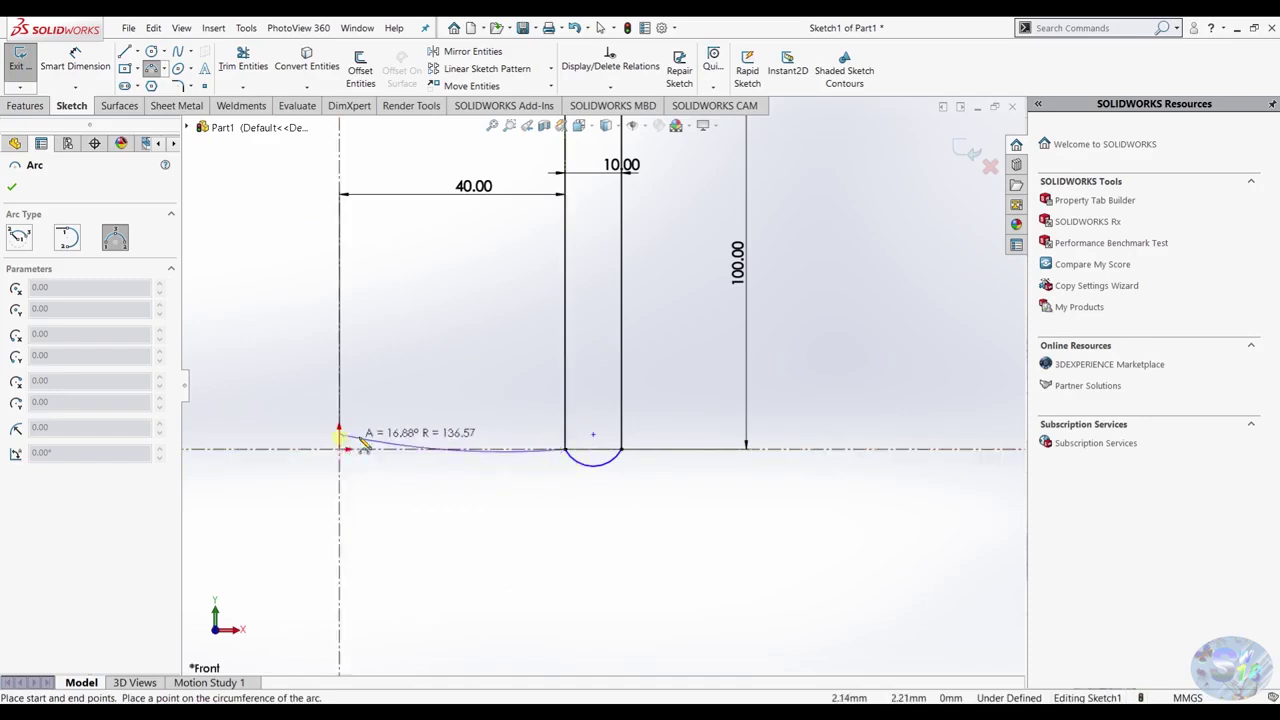
{"action": "left_click", "coordinate": [440, 438]}
{"action": "key", "text": "Escape"}
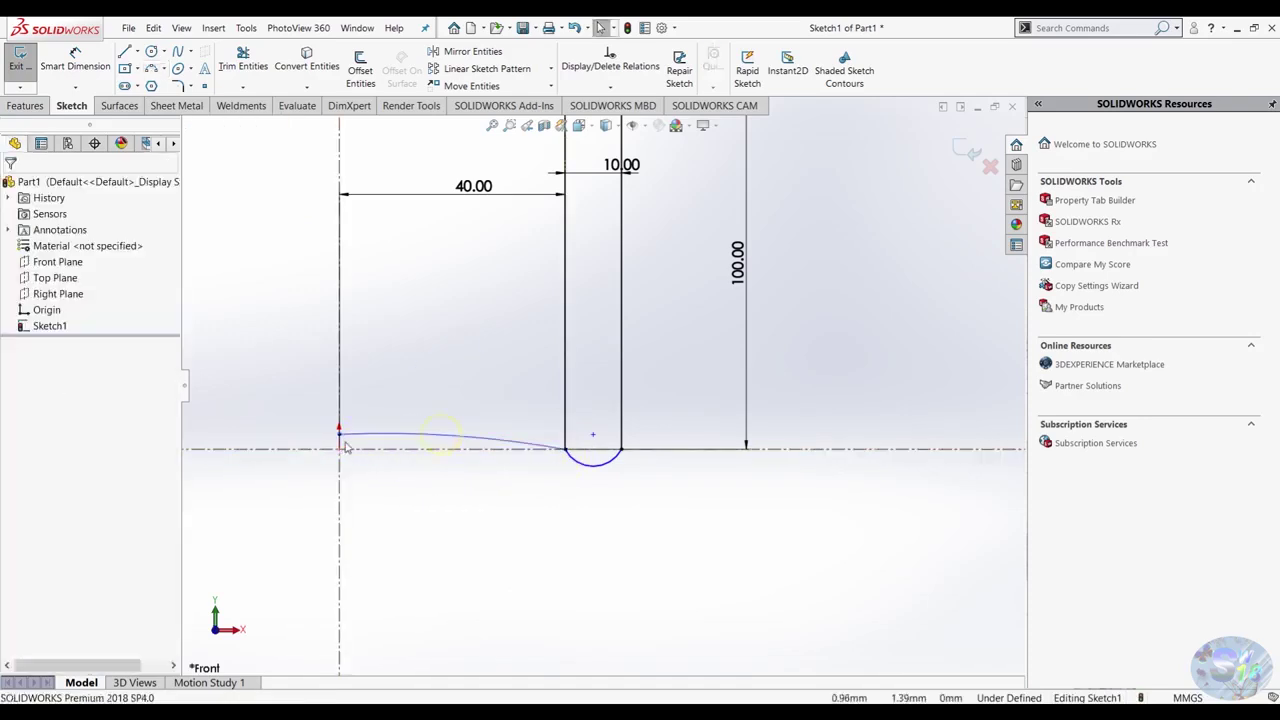
{"action": "left_click_drag", "start_coordinate": [339, 433], "coordinate": [347, 418]}
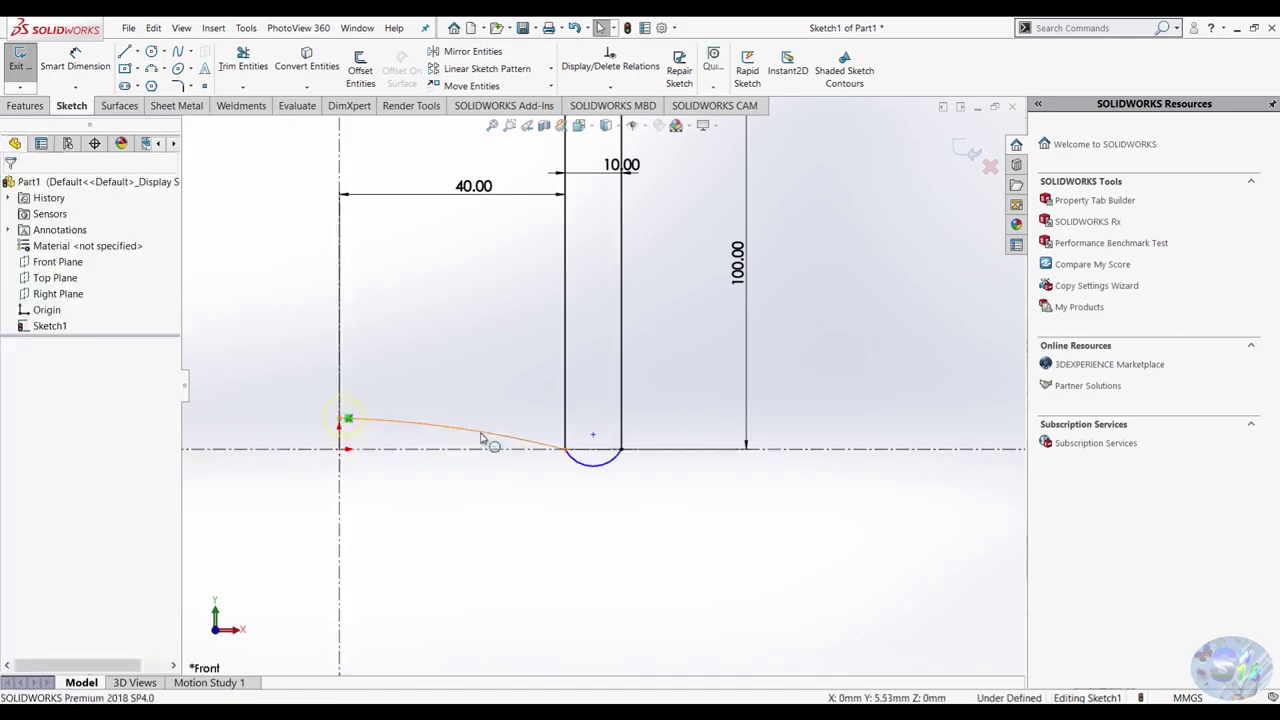
{"action": "scroll", "coordinate": [567, 436], "scroll_direction": "down", "scroll_amount": 2}
{"action": "scroll", "coordinate": [600, 470], "scroll_direction": "down", "scroll_amount": 1}
{"action": "scroll", "coordinate": [555, 440], "scroll_direction": "up", "scroll_amount": 3}
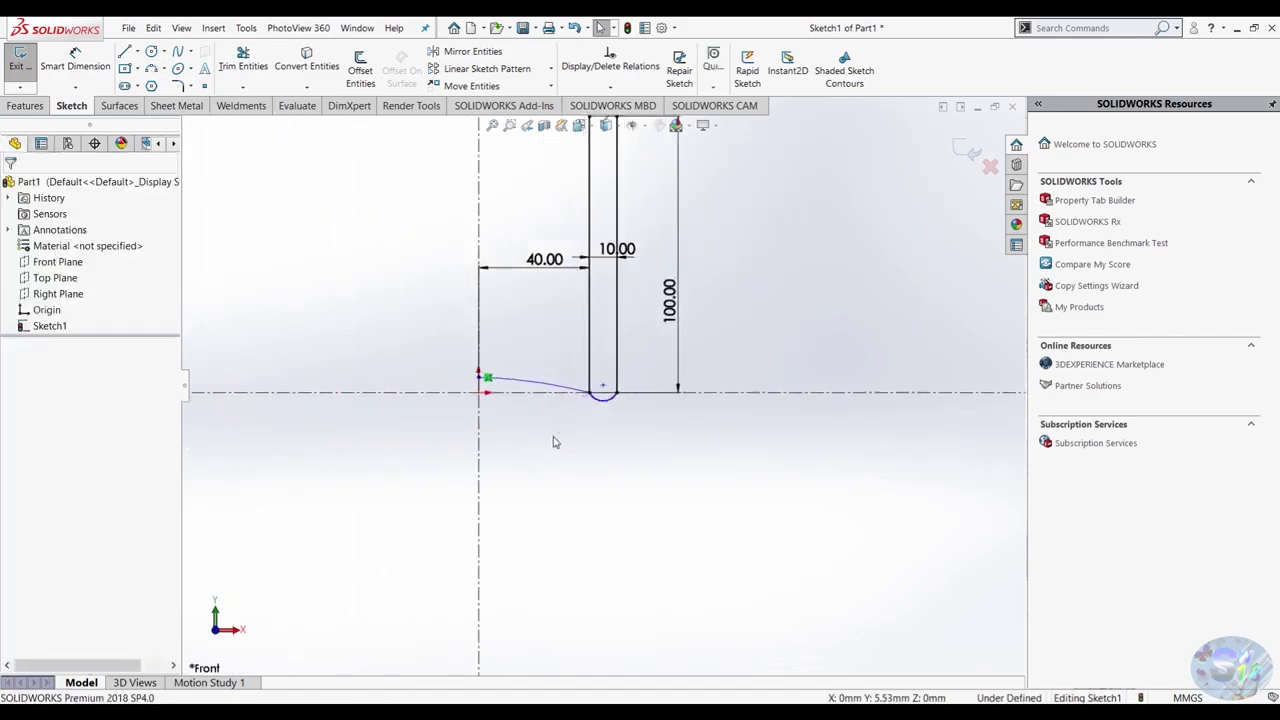
{"action": "scroll", "coordinate": [560, 440], "scroll_direction": "up", "scroll_amount": 2}
{"action": "scroll", "coordinate": [626, 329], "scroll_direction": "down", "scroll_amount": 1}
{"action": "scroll", "coordinate": [615, 312], "scroll_direction": "down", "scroll_amount": 1}
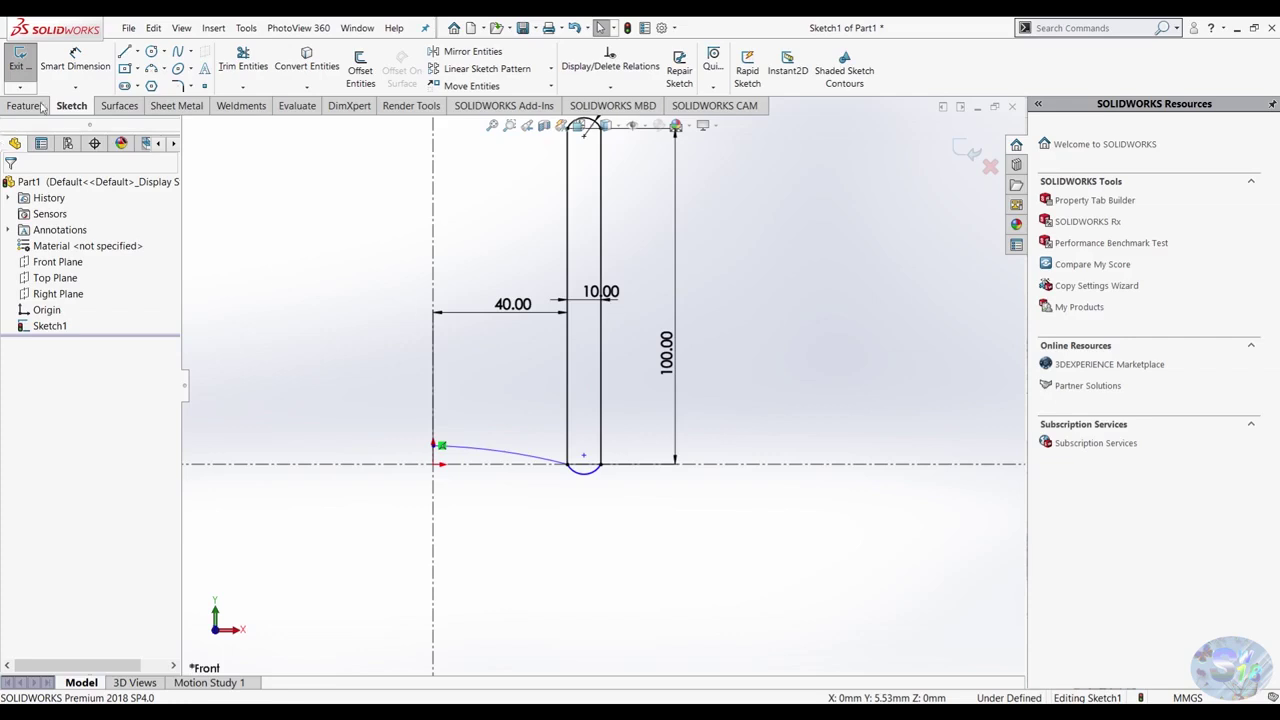
Dimension the long shallow arc's radius to R180.
{"action": "left_click", "coordinate": [75, 62]}
{"action": "scroll", "coordinate": [440, 420], "scroll_direction": "down", "scroll_amount": 2}
{"action": "left_click", "coordinate": [516, 469]}
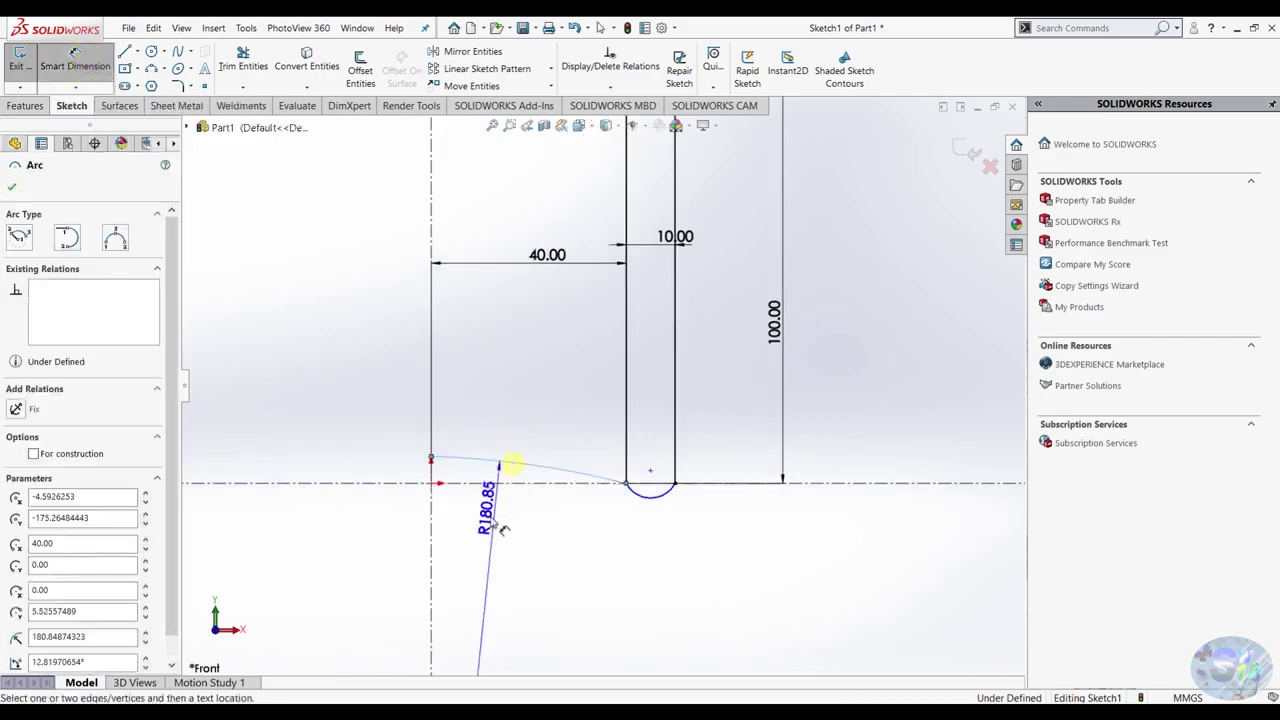
{"action": "left_click", "coordinate": [489, 534]}
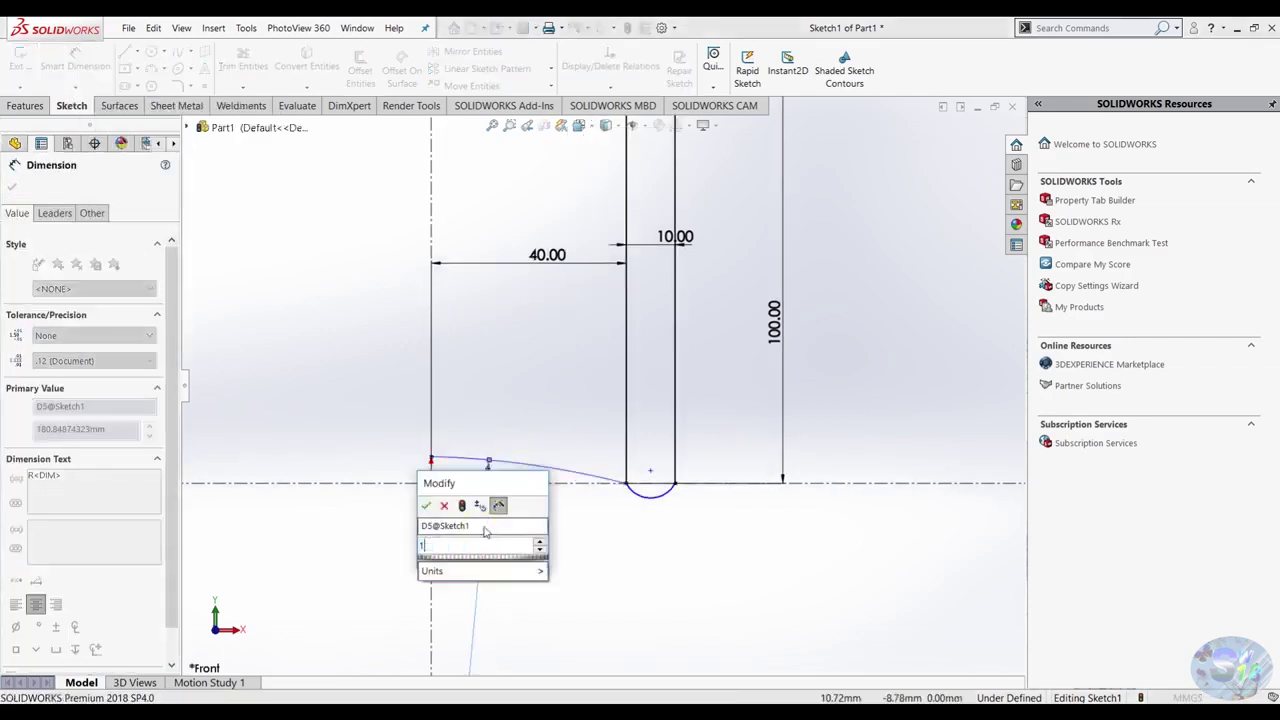
{"action": "type", "text": "180"}
{"action": "key", "text": "Return"}
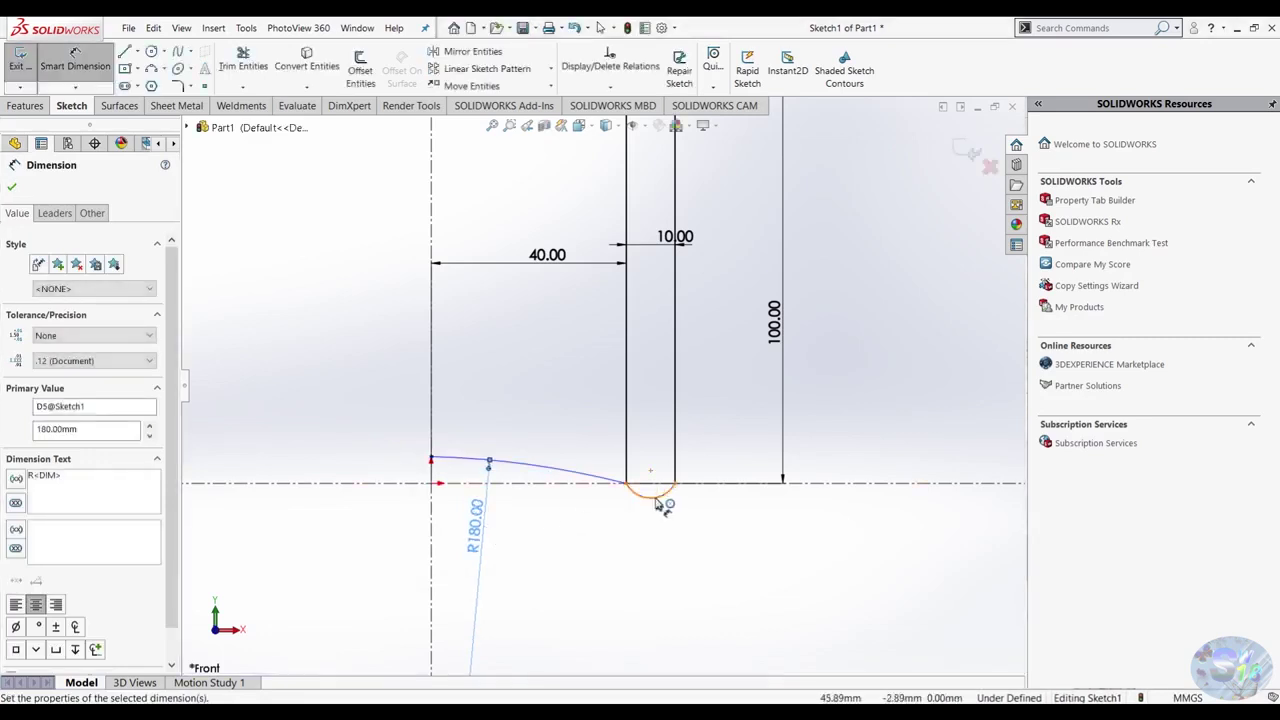
Dimension the slot's bottom arc to R6.
{"action": "left_click", "coordinate": [656, 498]}
{"action": "left_click", "coordinate": [697, 537]}
{"action": "type", "text": "6"}
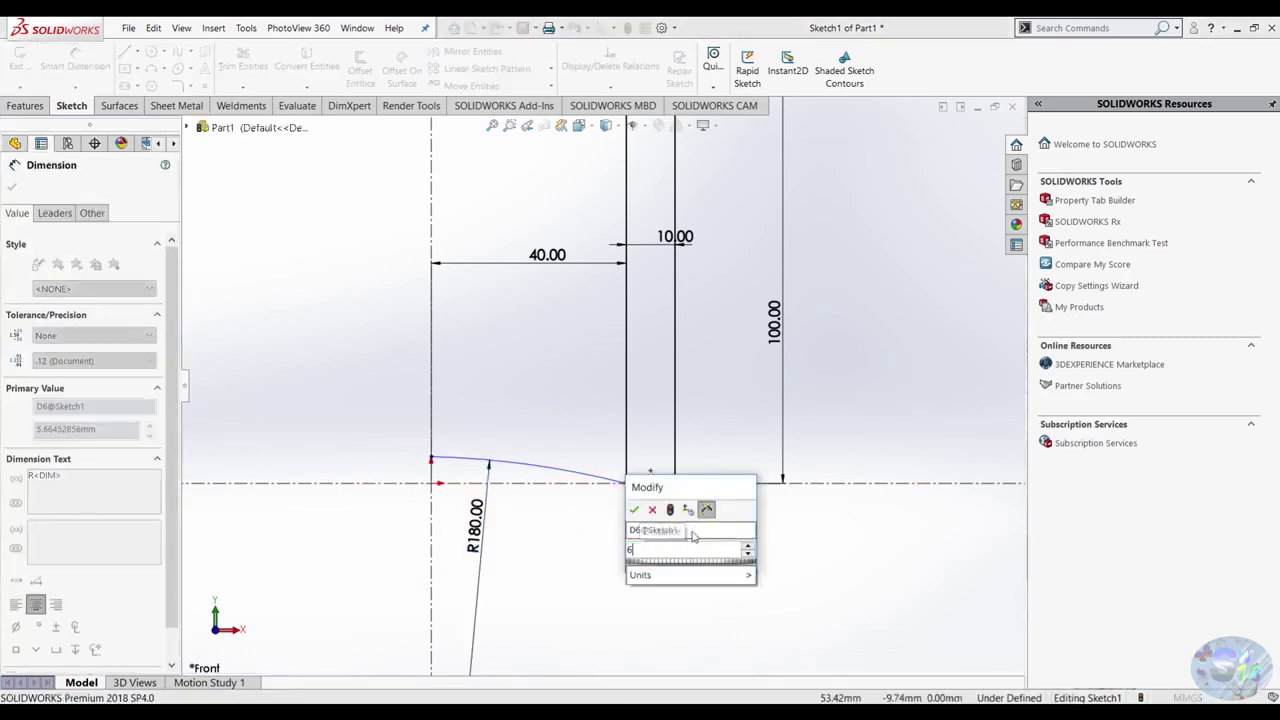
{"action": "key", "text": "Return"}
{"action": "key", "text": "Escape"}
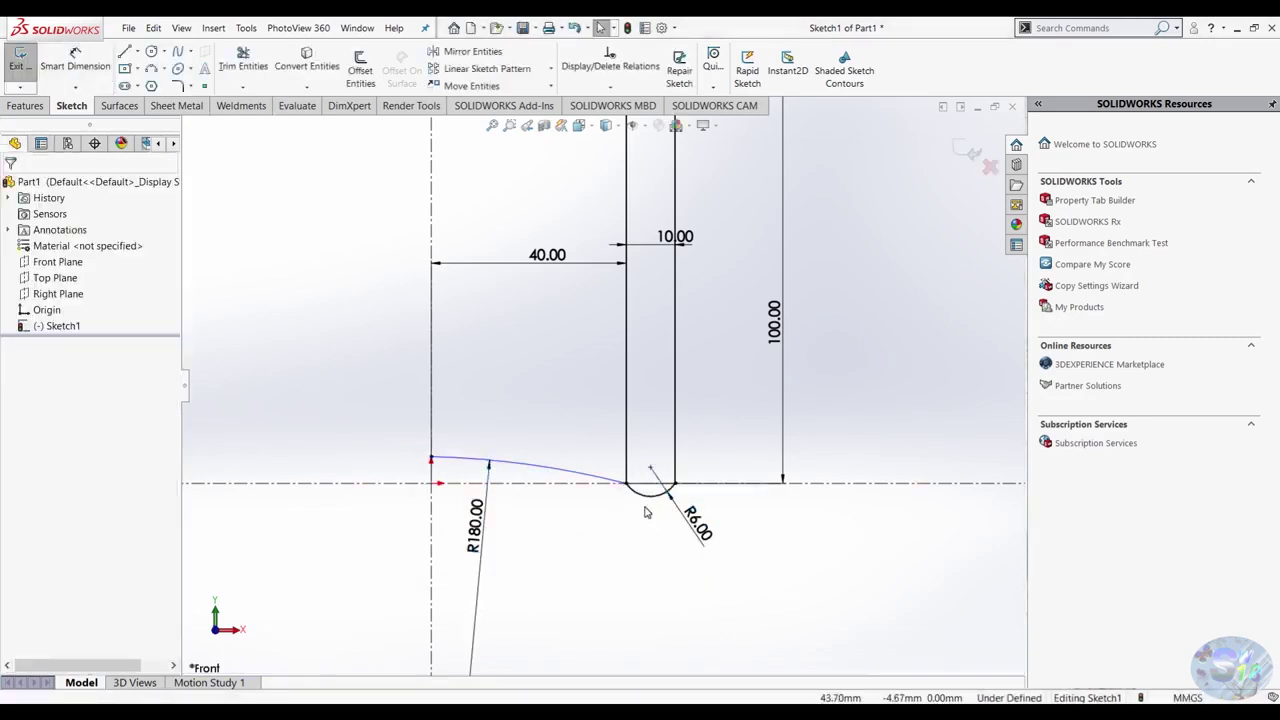
{"action": "scroll", "coordinate": [640, 508], "scroll_direction": "down", "scroll_amount": 2}
{"action": "scroll", "coordinate": [635, 505], "scroll_direction": "down", "scroll_amount": 2}
{"action": "scroll", "coordinate": [600, 420], "scroll_direction": "up", "scroll_amount": 2}
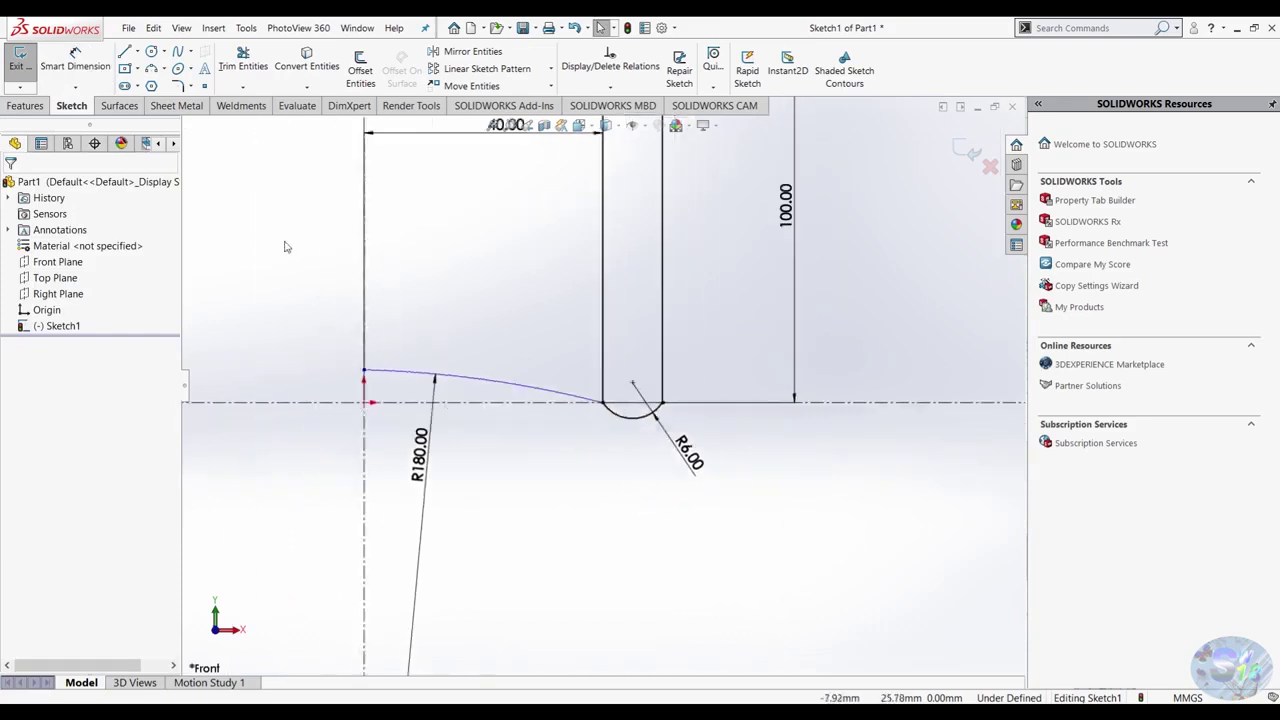
Dimension the long arc's left endpoint 5.5 mm above the horizontal centerline.
{"action": "left_click", "coordinate": [603, 405]}
{"action": "left_click", "coordinate": [545, 403], "text": "ctrl"}
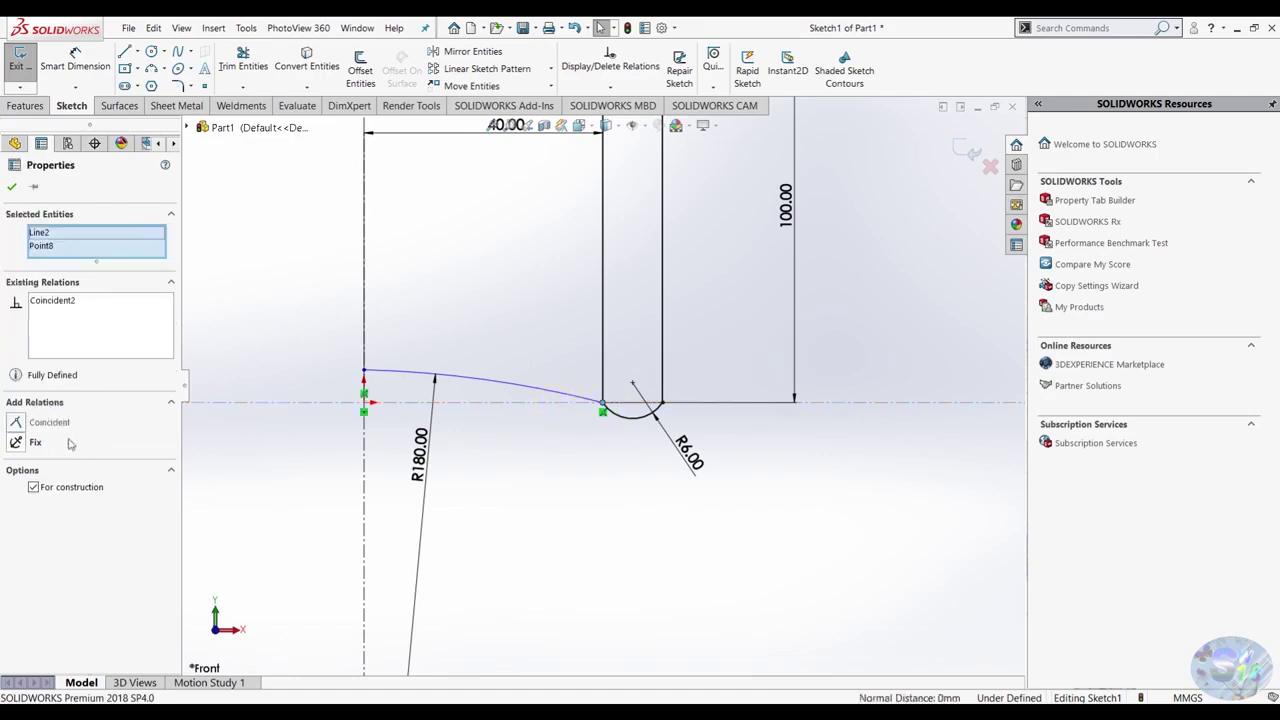
{"action": "left_click", "coordinate": [465, 420]}
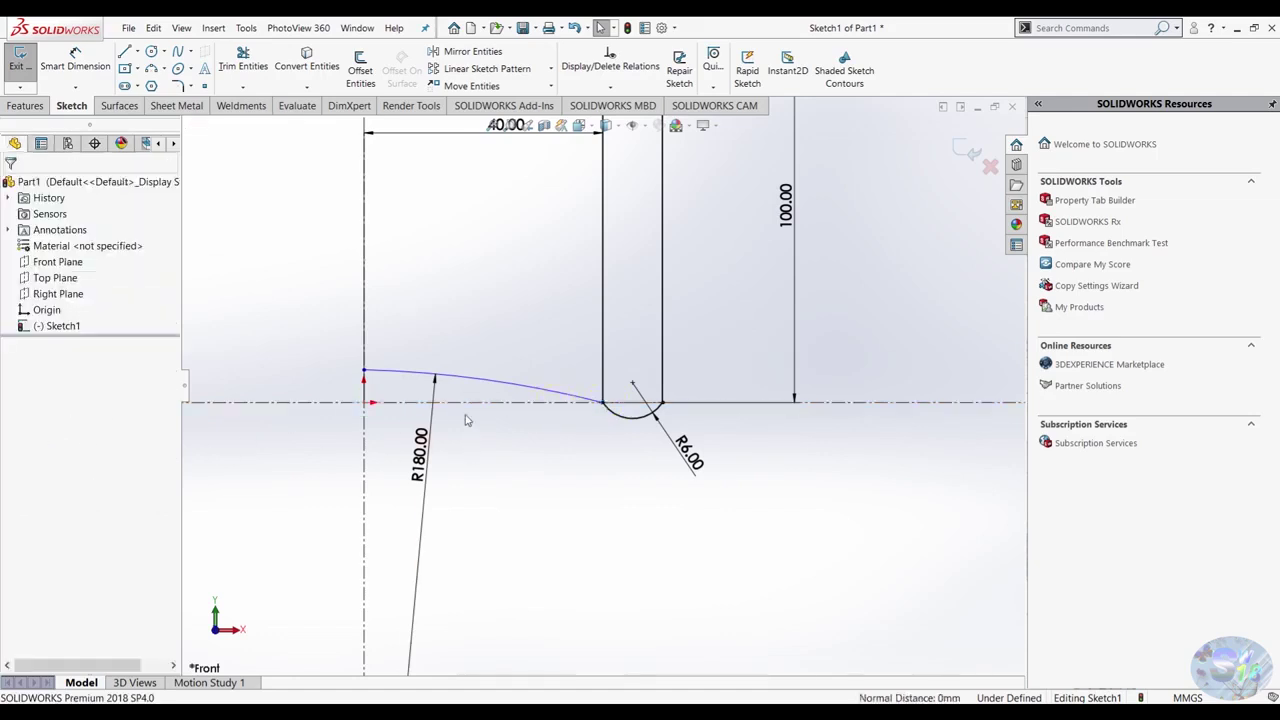
{"action": "left_click", "coordinate": [75, 60]}
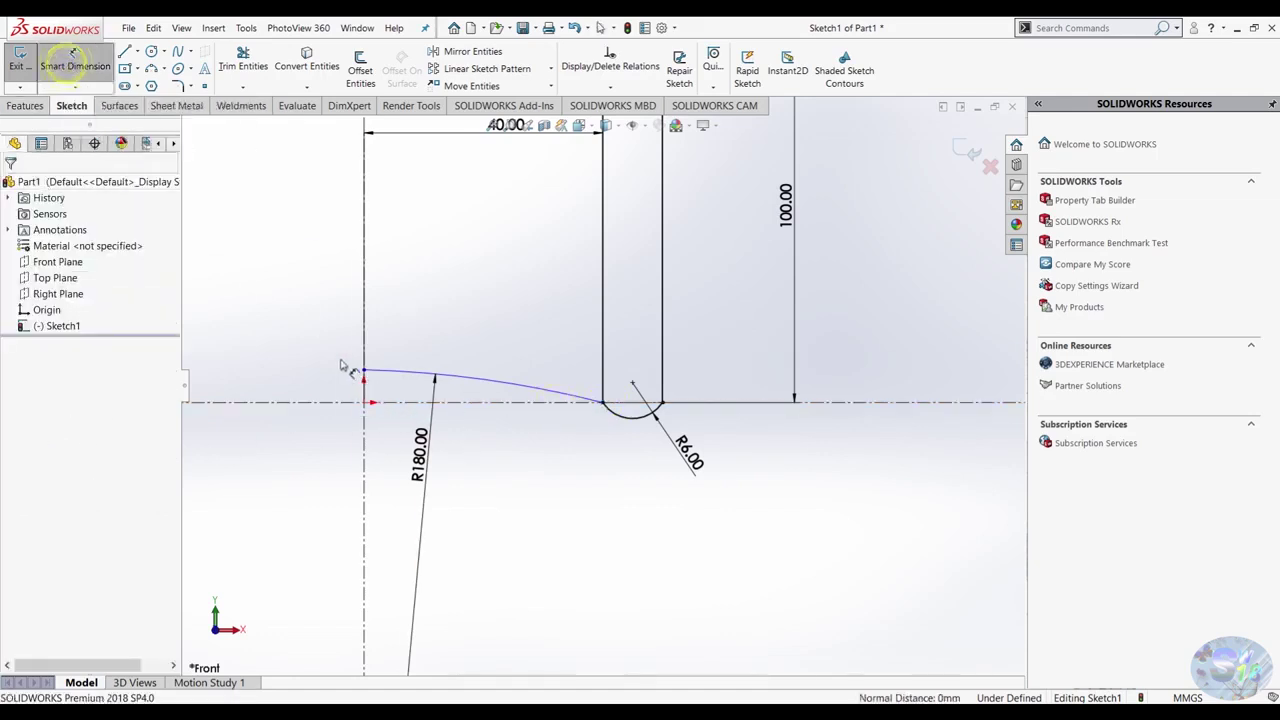
{"action": "left_click", "coordinate": [364, 371]}
{"action": "left_click", "coordinate": [346, 402]}
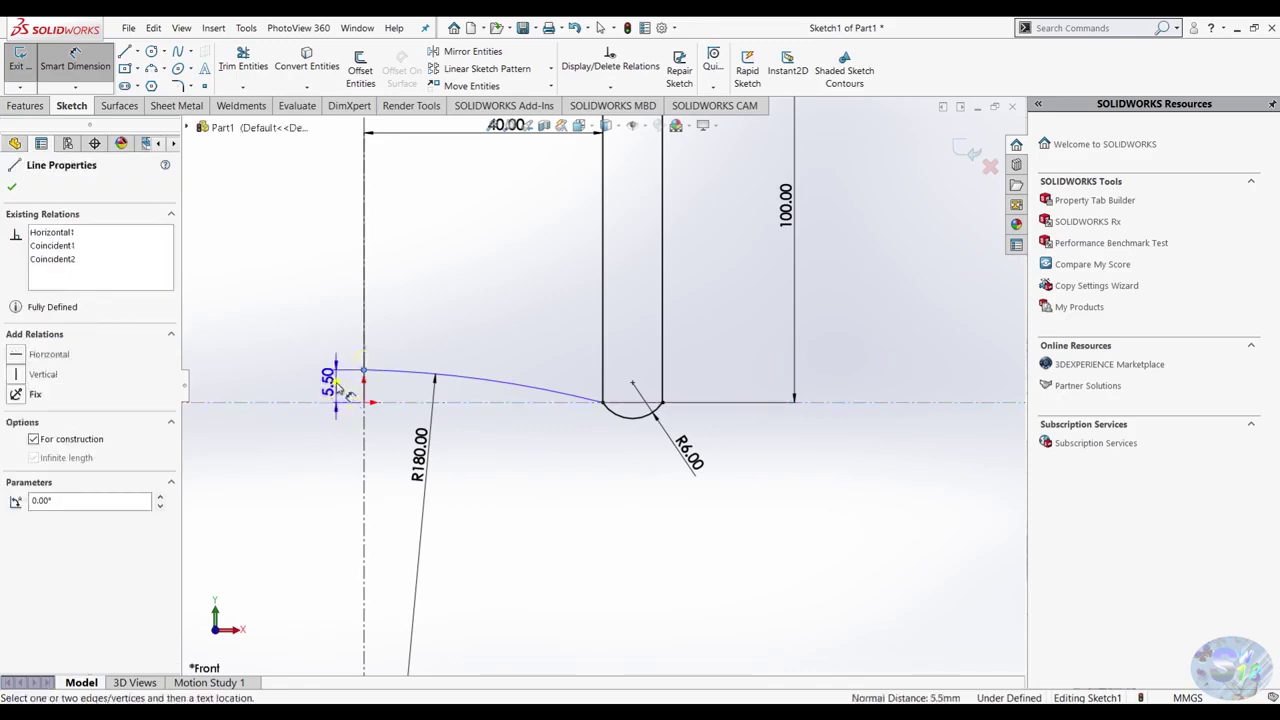
{"action": "left_click", "coordinate": [338, 386]}
{"action": "type", "text": "5.5"}
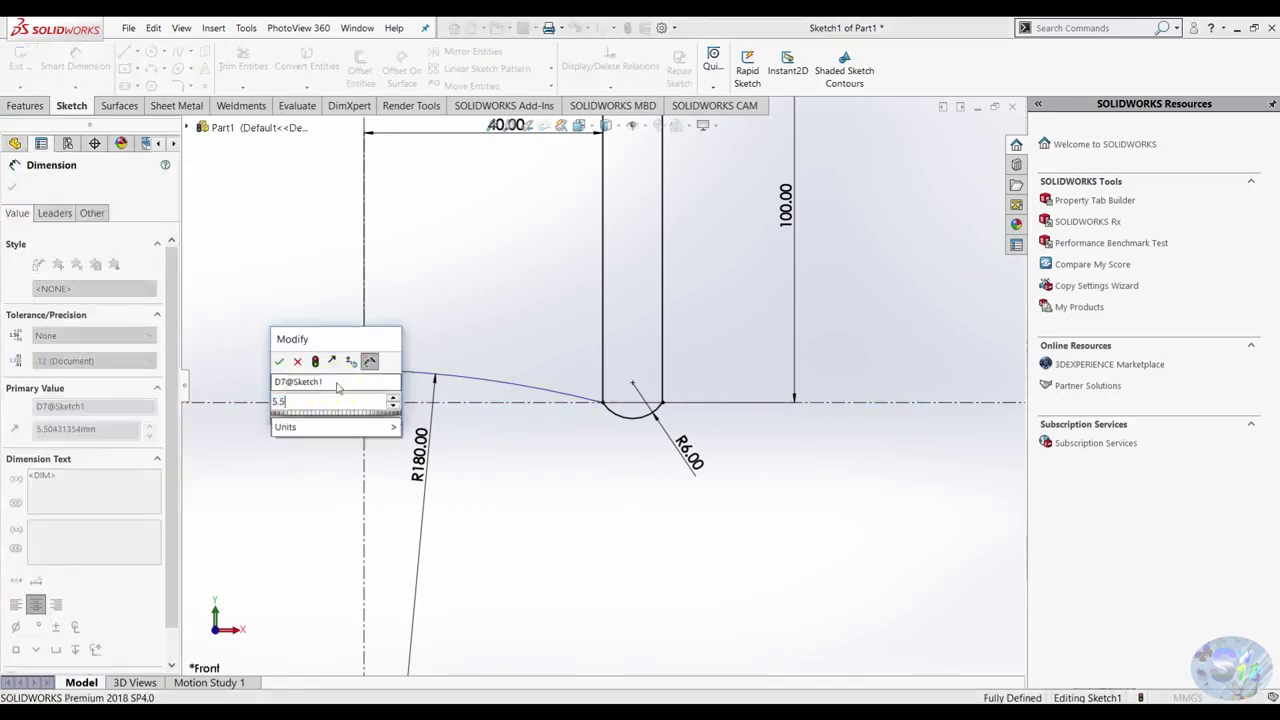
{"action": "key", "text": "Return"}
{"action": "key", "text": "Escape"}
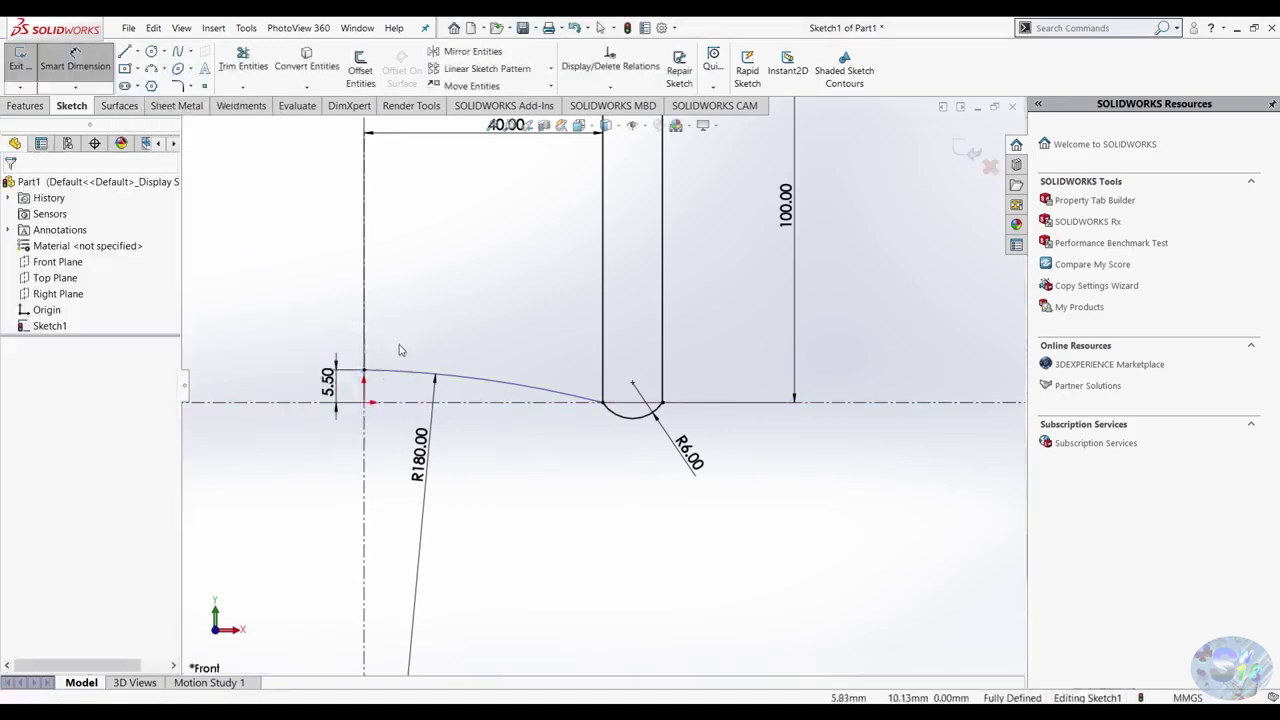
{"action": "key", "text": "Escape"}
{"action": "scroll", "coordinate": [580, 540], "scroll_direction": "up", "scroll_amount": 5}
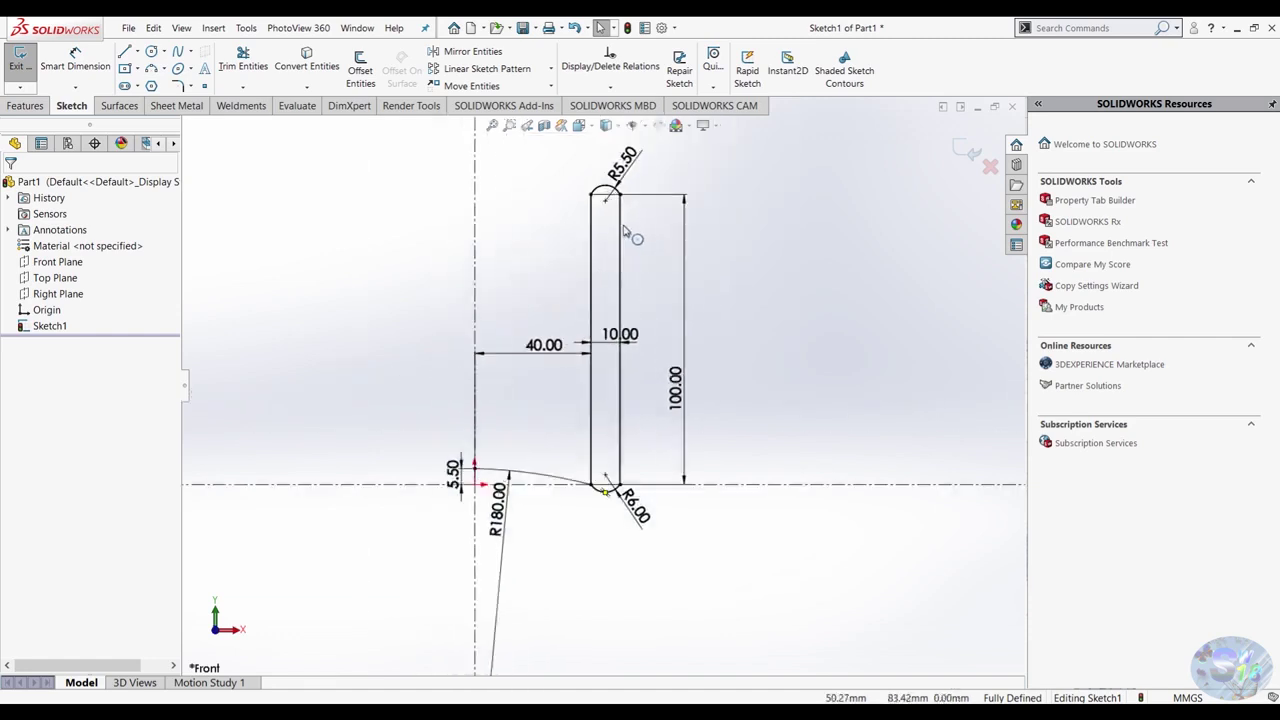
{"action": "scroll", "coordinate": [623, 230], "scroll_direction": "down", "scroll_amount": 3}
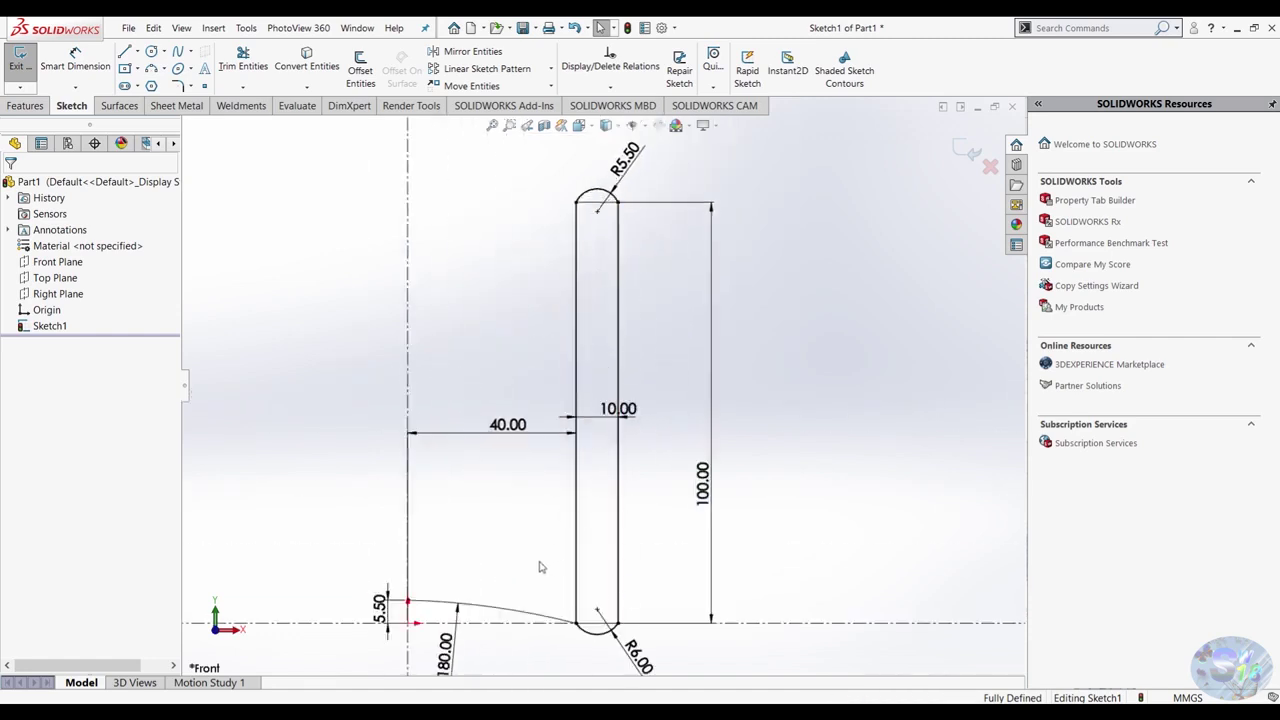
Offset the R180 arc upward by 10 mm.
{"action": "left_click", "coordinate": [360, 70]}
{"action": "left_click", "coordinate": [503, 610]}
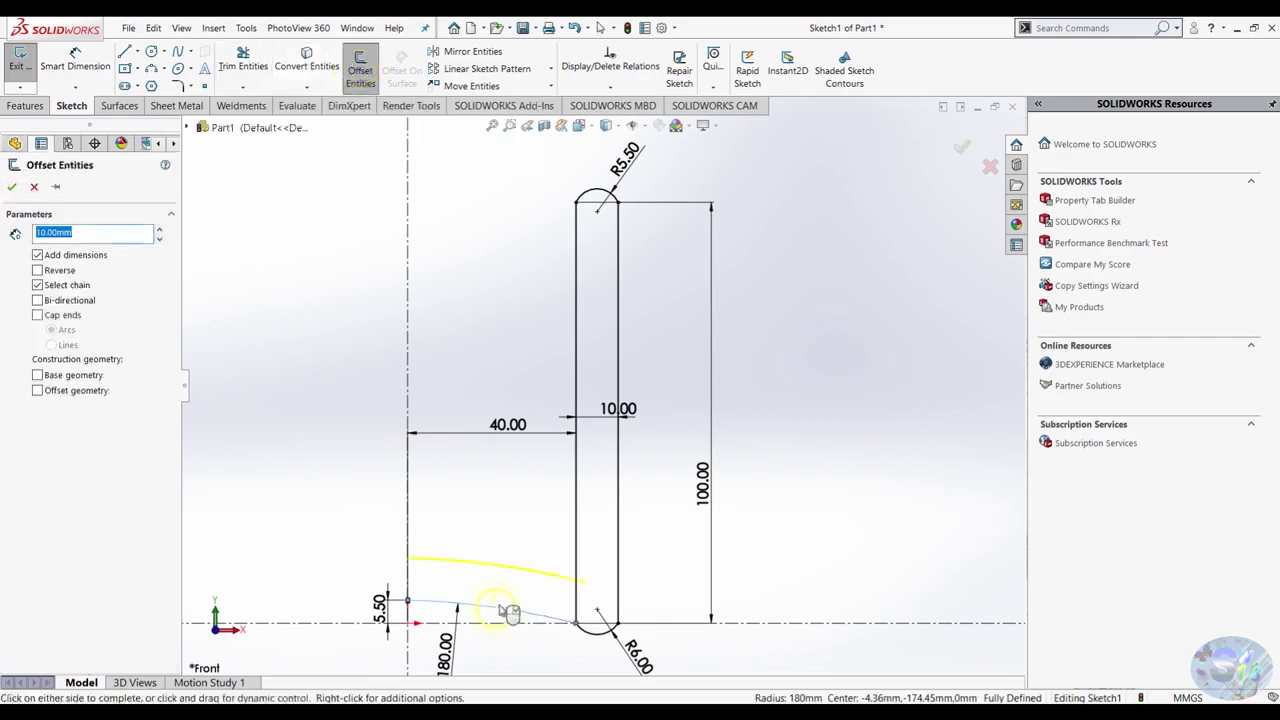
{"action": "type", "text": "5"}
{"action": "key", "text": "Return"}
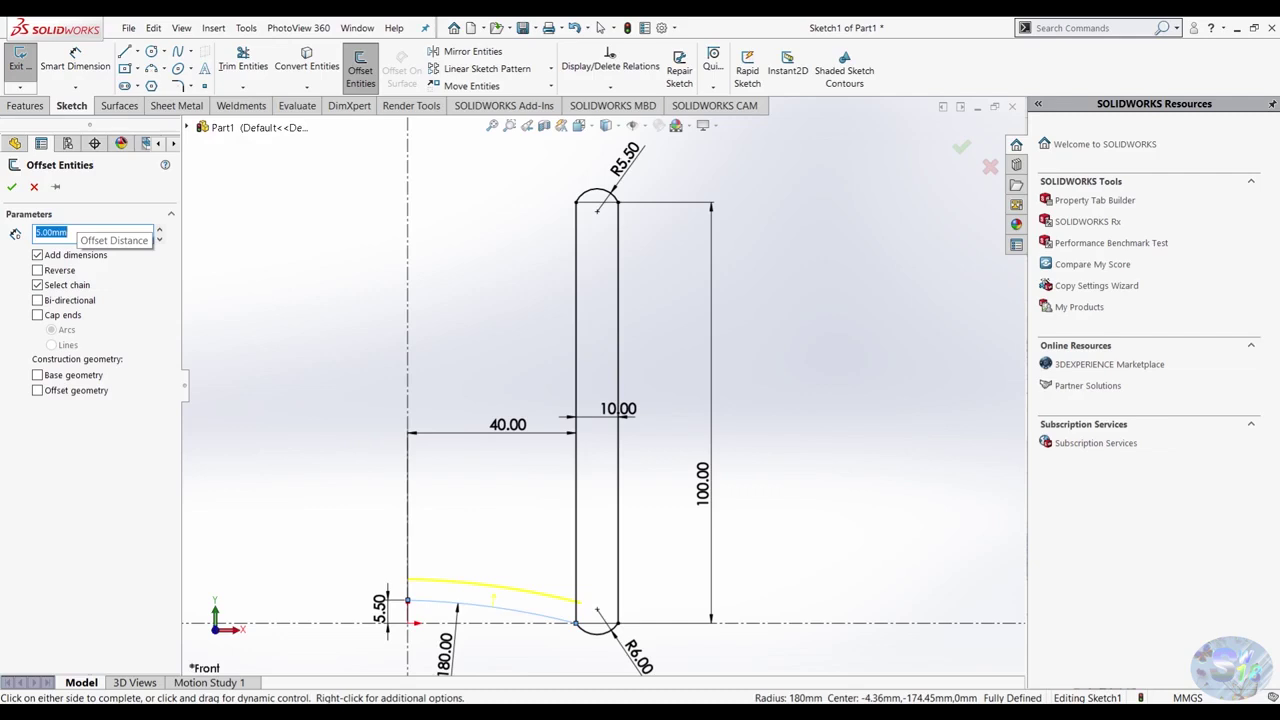
{"action": "type", "text": "10"}
{"action": "key", "text": "Return"}
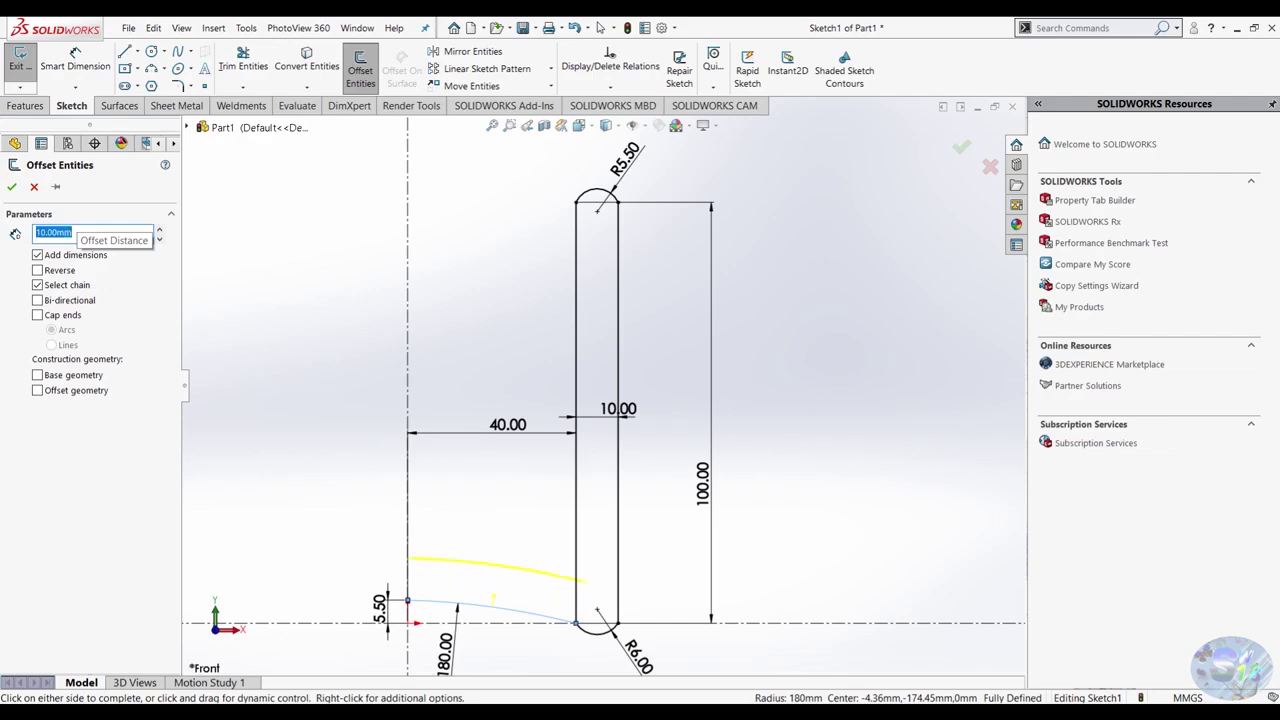
{"action": "key", "text": "Return"}
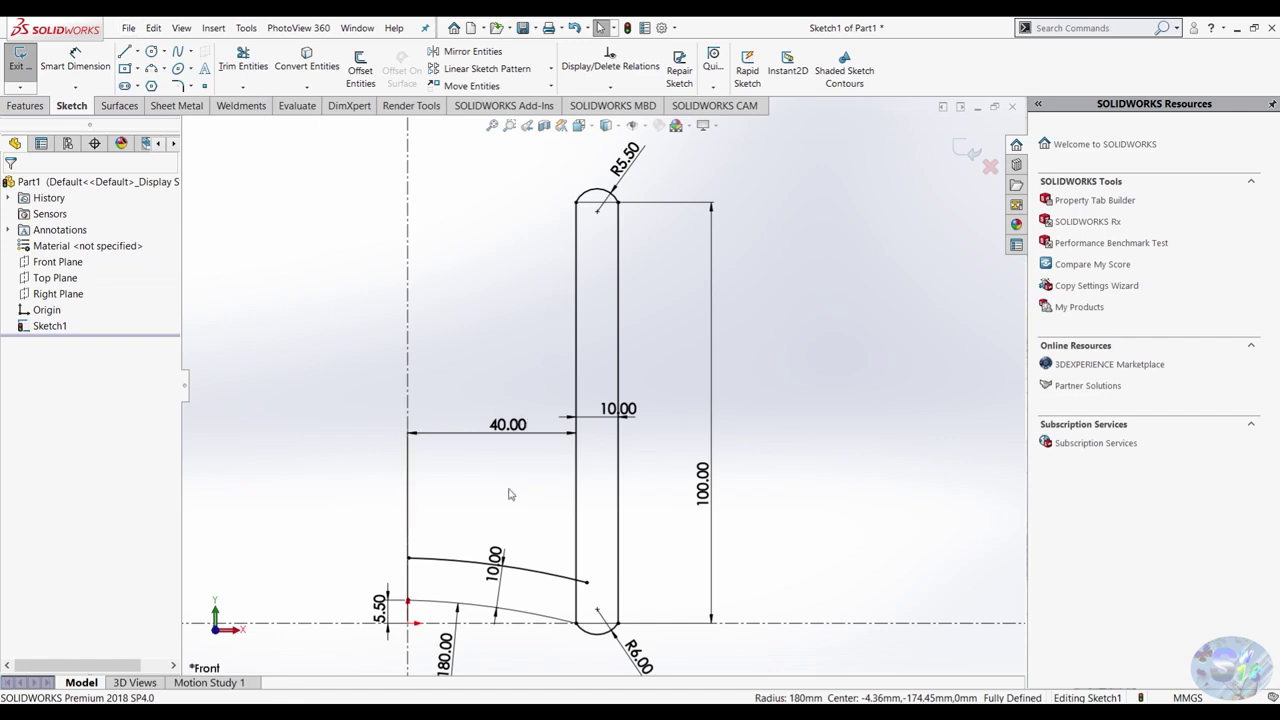
Change the offset dimension from 10 to 8 mm.
{"action": "double_click", "coordinate": [500, 560]}
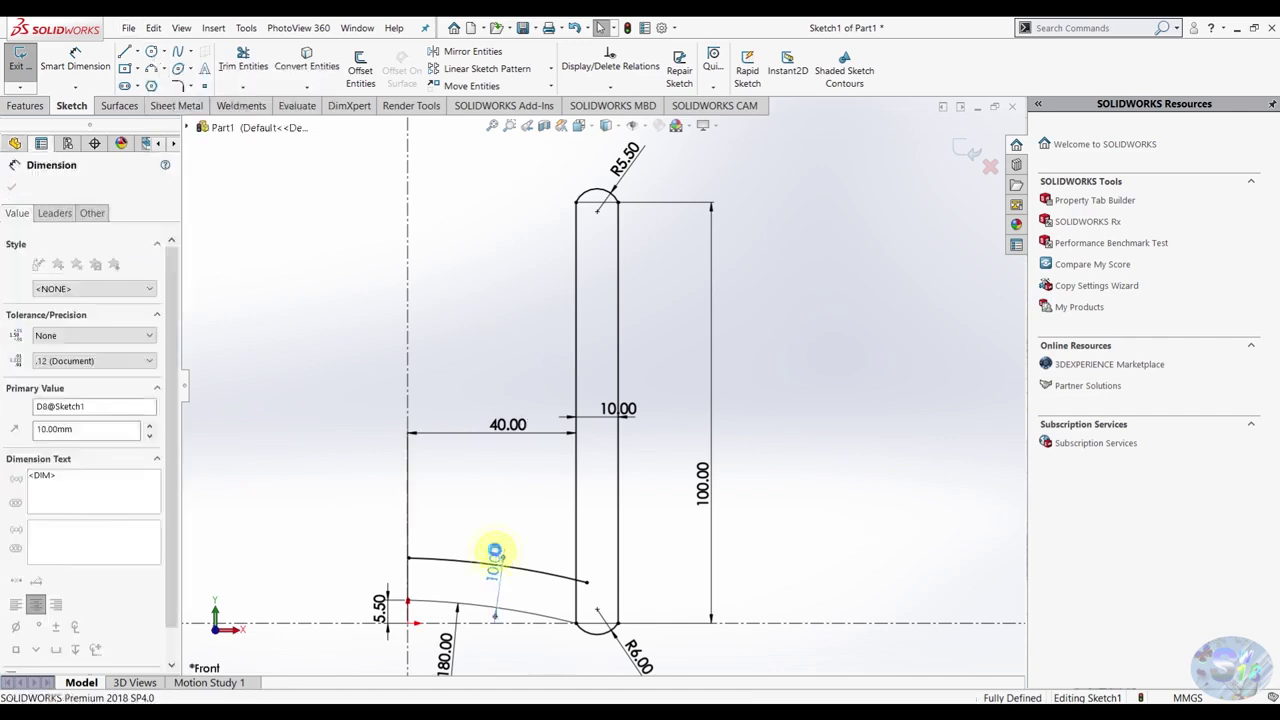
{"action": "type", "text": "8"}
{"action": "key", "text": "Return"}
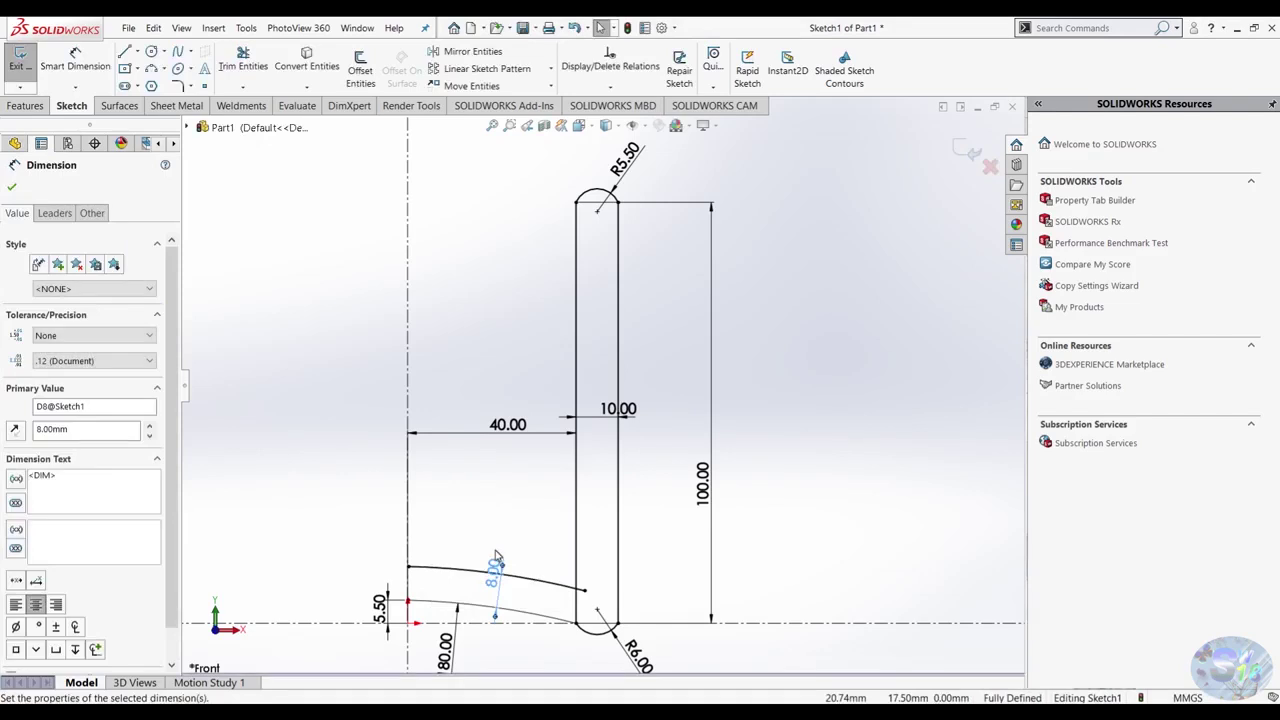
Trim away the slot's left line below the 8 mm offset arc.
{"action": "left_click", "coordinate": [243, 60]}
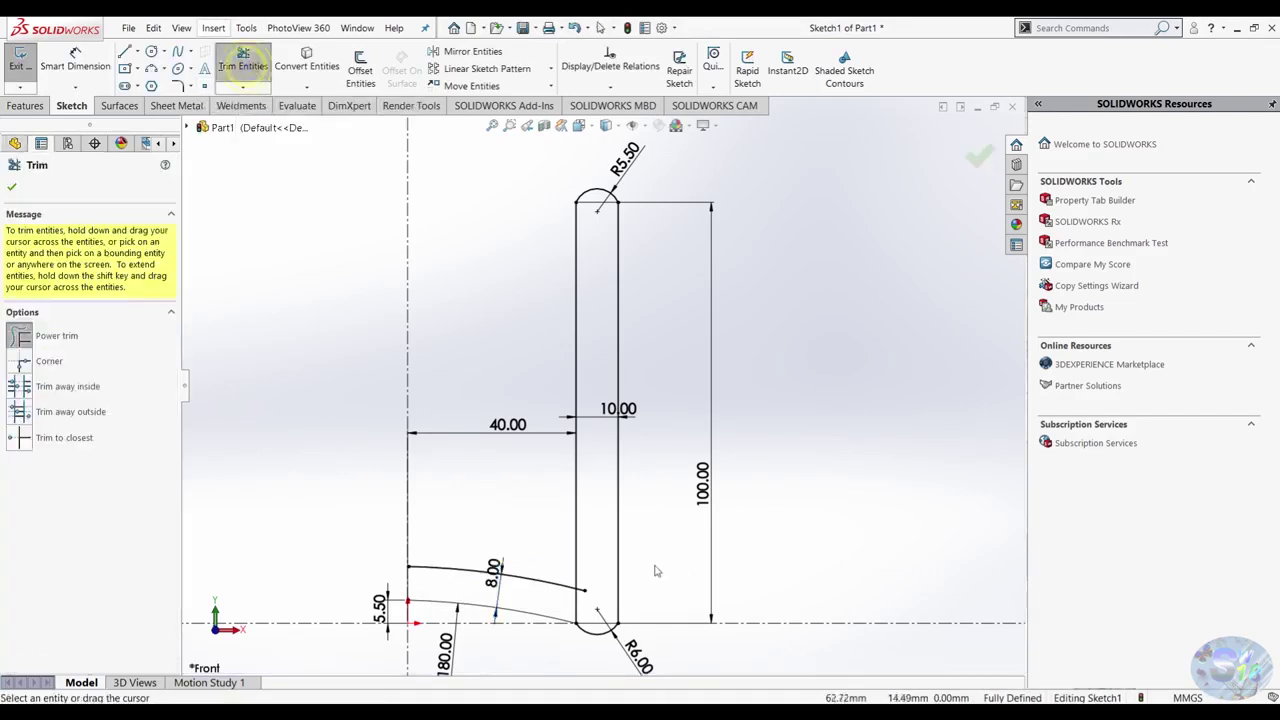
{"action": "scroll", "coordinate": [568, 567], "scroll_direction": "down", "scroll_amount": 3}
{"action": "left_click", "coordinate": [553, 592]}
{"action": "scroll", "coordinate": [600, 588], "scroll_direction": "up", "scroll_amount": 3}
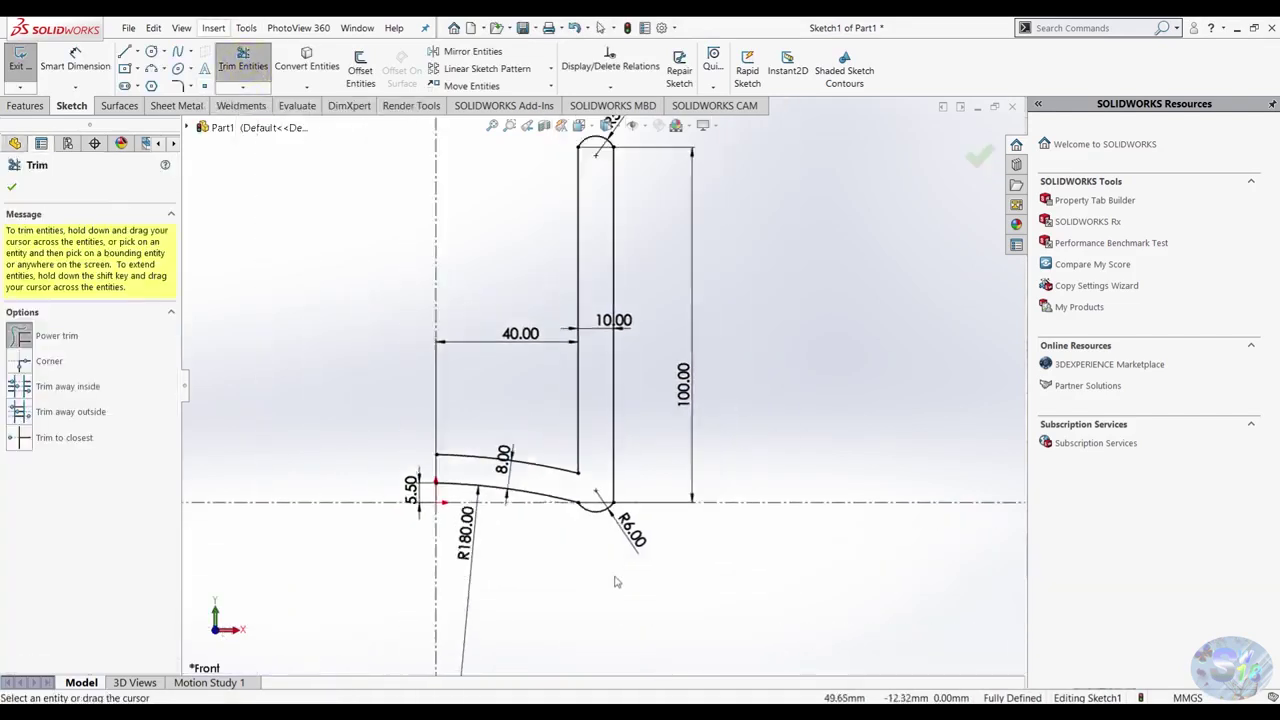
{"action": "scroll", "coordinate": [620, 382], "scroll_direction": "down", "scroll_amount": 1}
{"action": "key", "text": "Escape"}
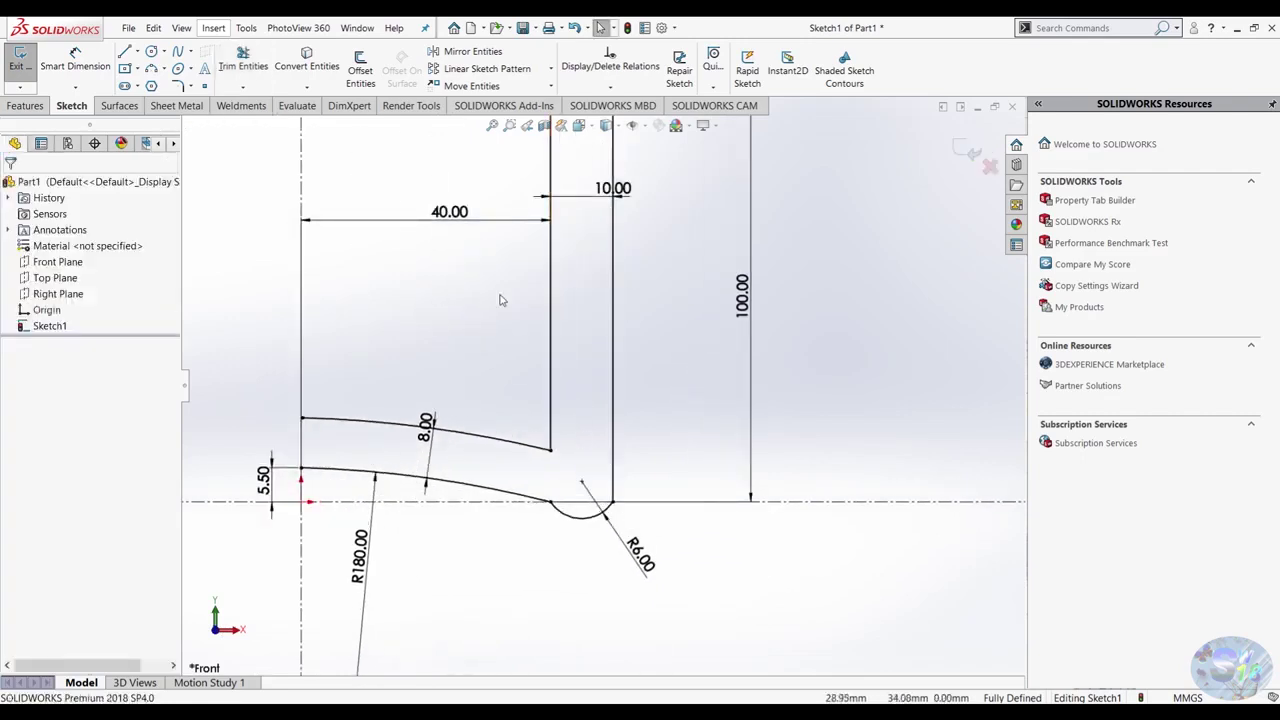
Draw a short vertical line joining the two arcs' left ends.
{"action": "left_click", "coordinate": [124, 51]}
{"action": "left_click_drag", "start_coordinate": [410, 453], "coordinate": [410, 481]}
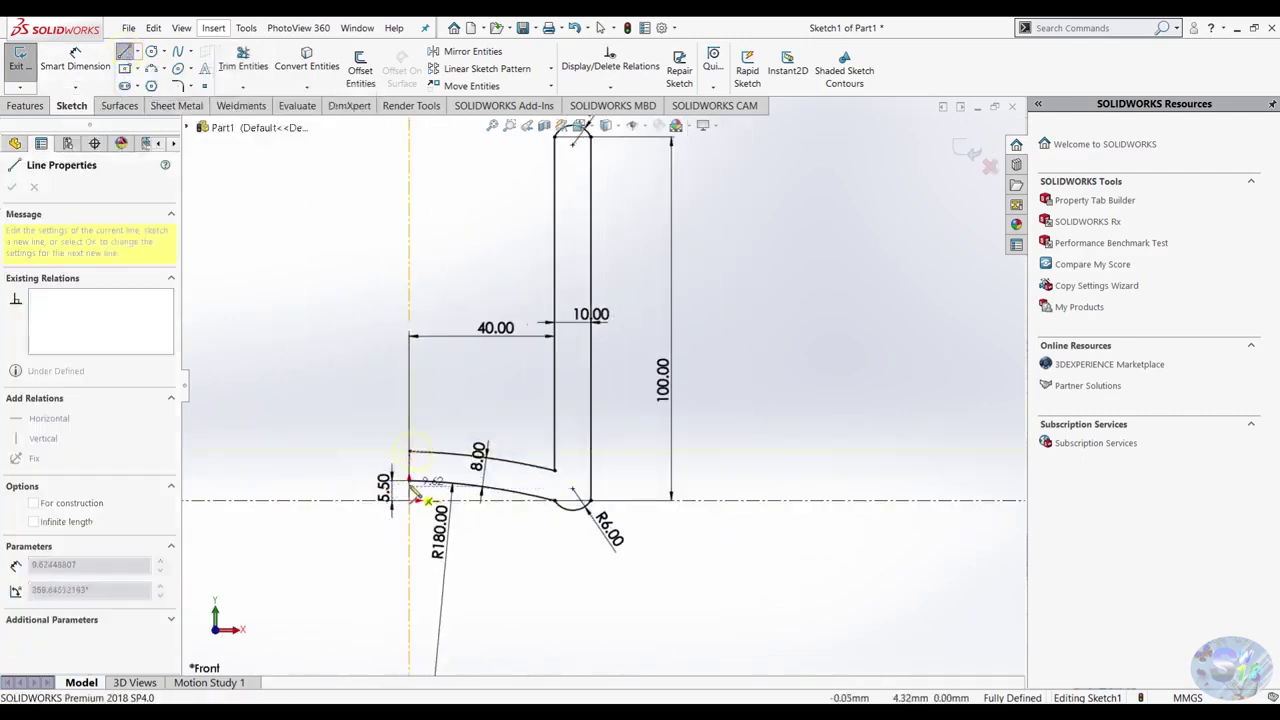
{"action": "key", "text": "Escape"}
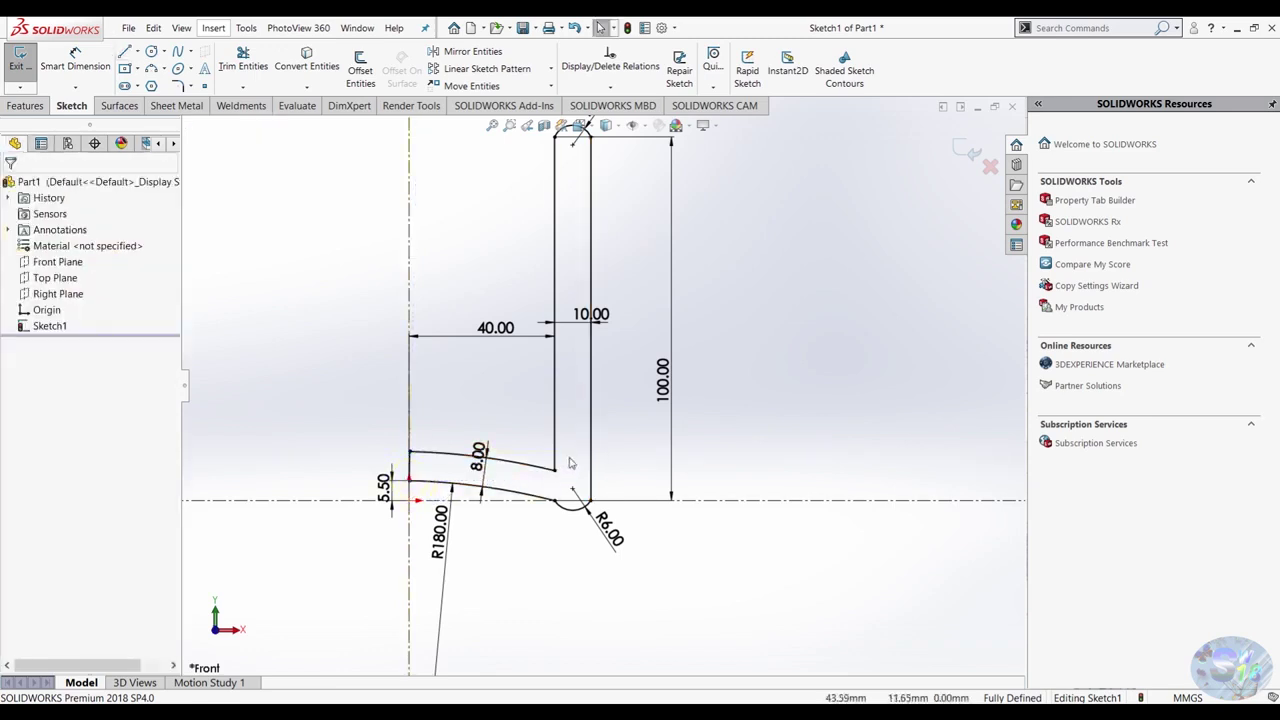
{"action": "left_click", "coordinate": [177, 85]}
{"action": "scroll", "coordinate": [470, 417], "scroll_direction": "down", "scroll_amount": 3}
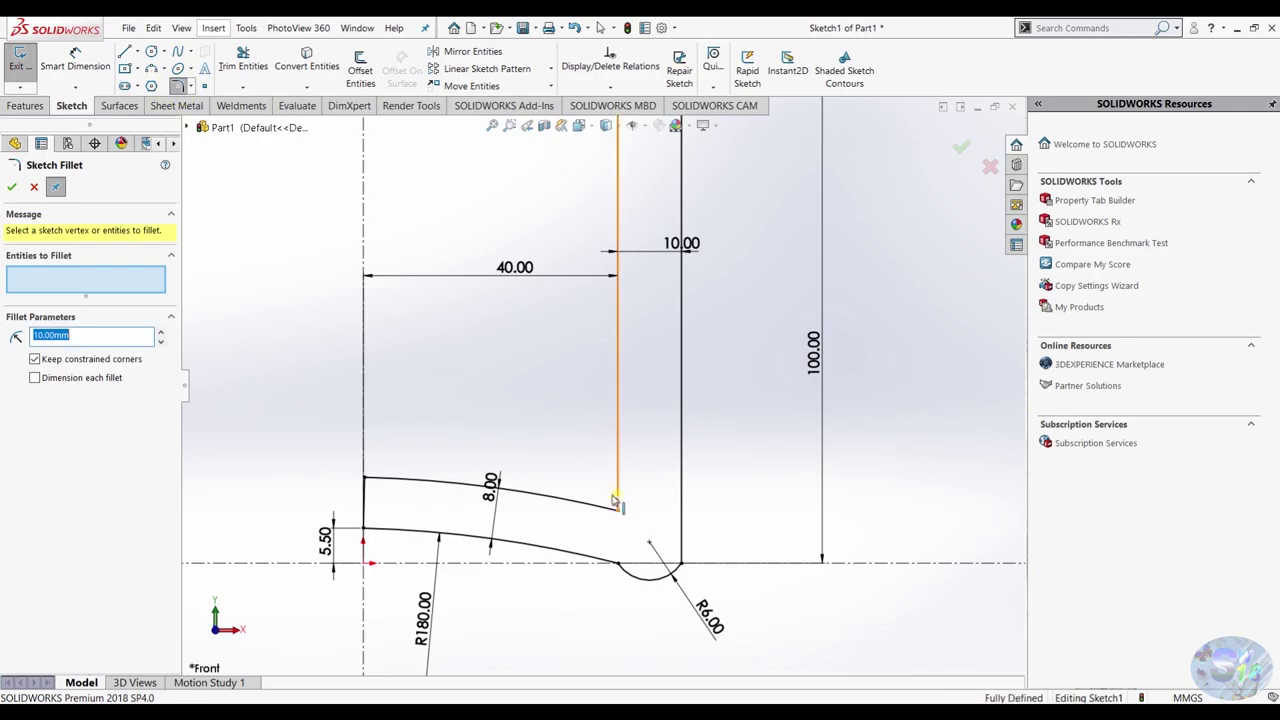
Fillet the corner between the offset arc and the slot's vertical line, then set the radius to 20.
{"action": "left_click", "coordinate": [618, 498]}
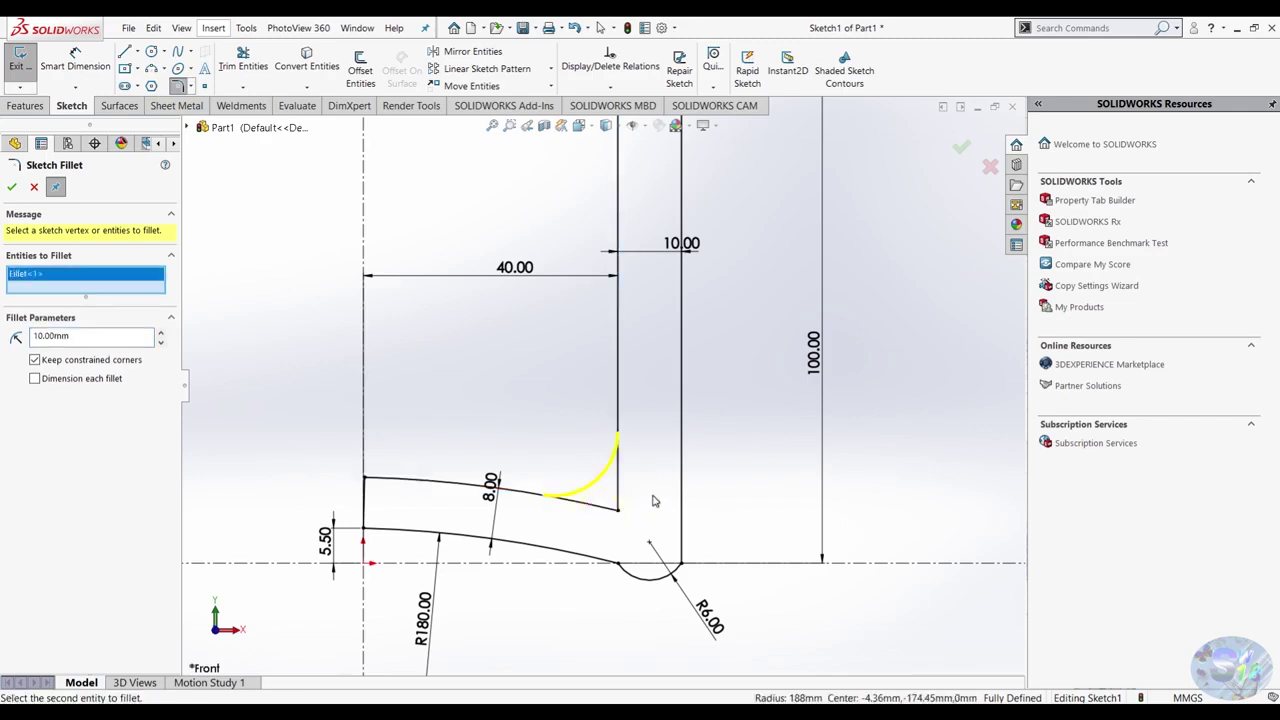
{"action": "left_click", "coordinate": [12, 188]}
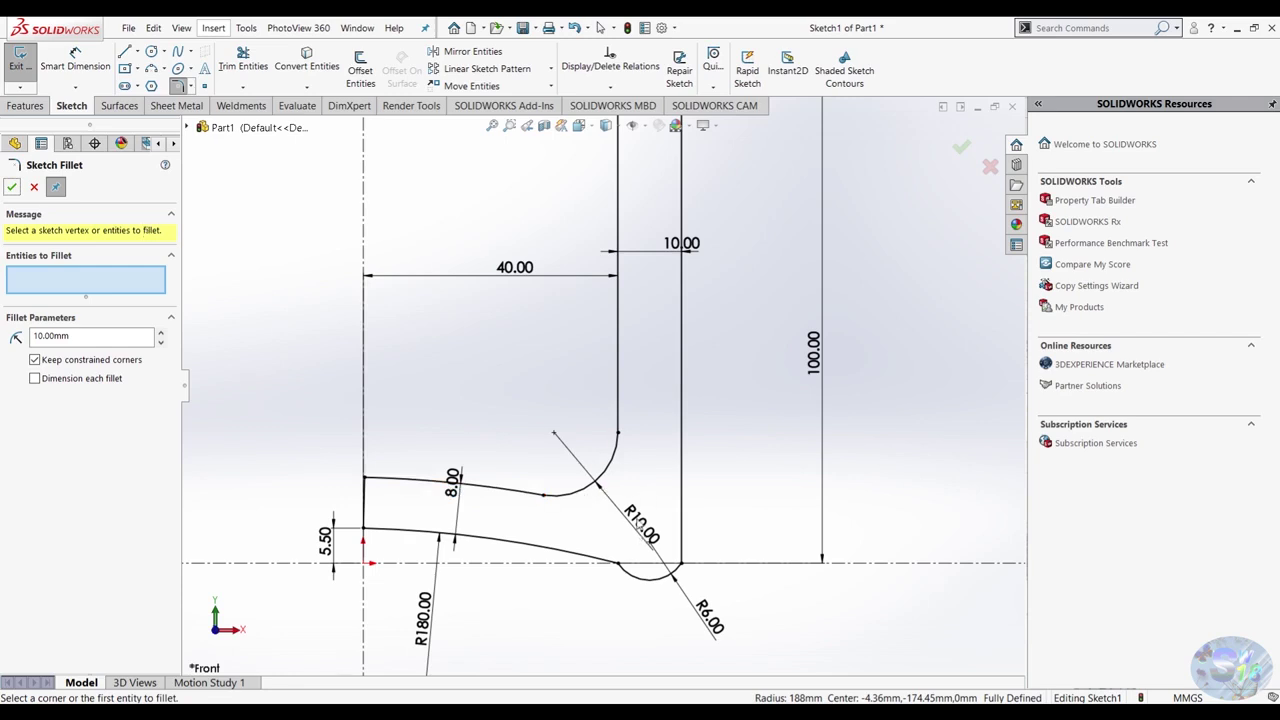
{"action": "key", "text": "Escape"}
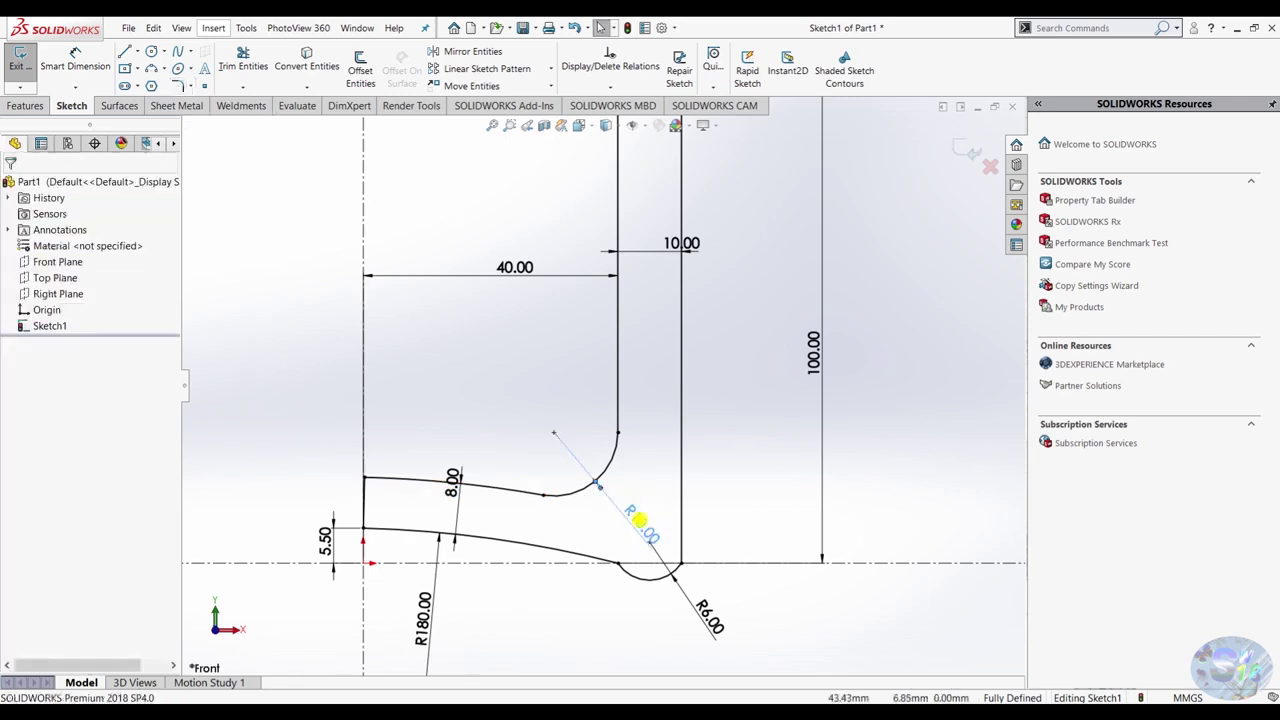
{"action": "double_click", "coordinate": [640, 521]}
{"action": "type", "text": "20"}
{"action": "key", "text": "Return"}
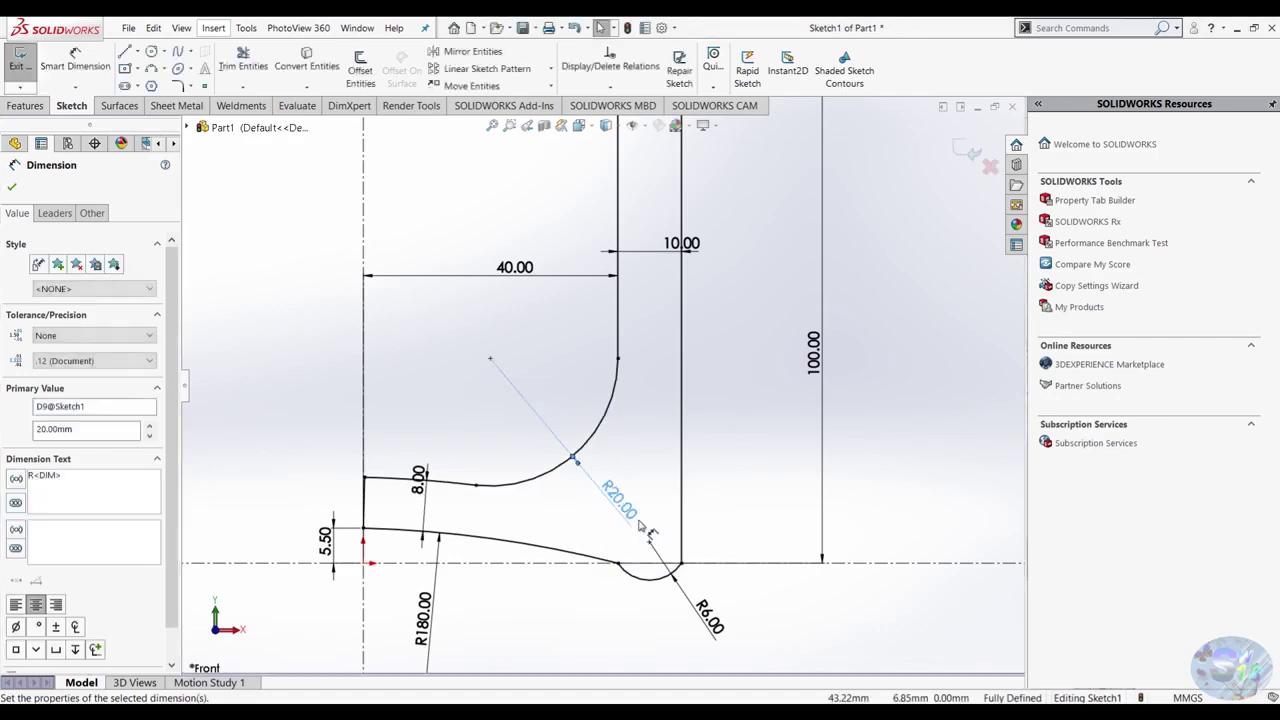
{"action": "key", "text": "Escape"}
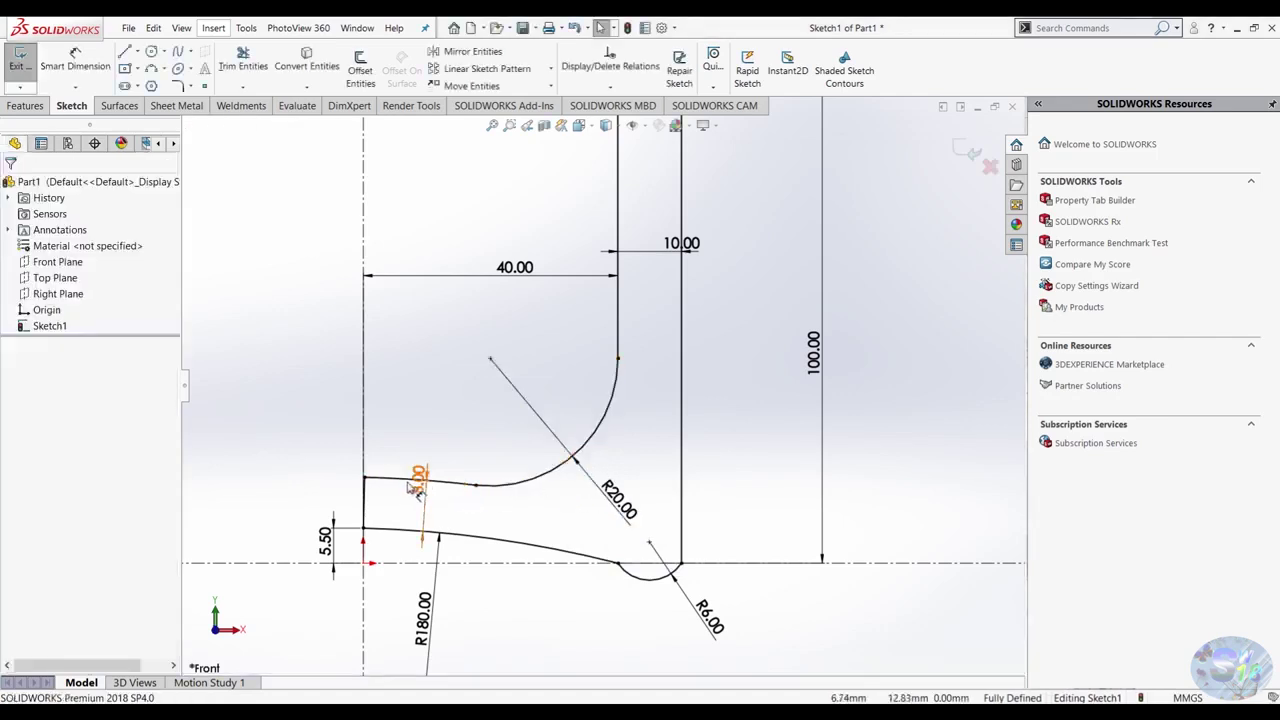
Delete the leftover offset arc and draw a horizontal line from the fillet end to the vertical axis.
{"action": "left_click", "coordinate": [392, 482]}
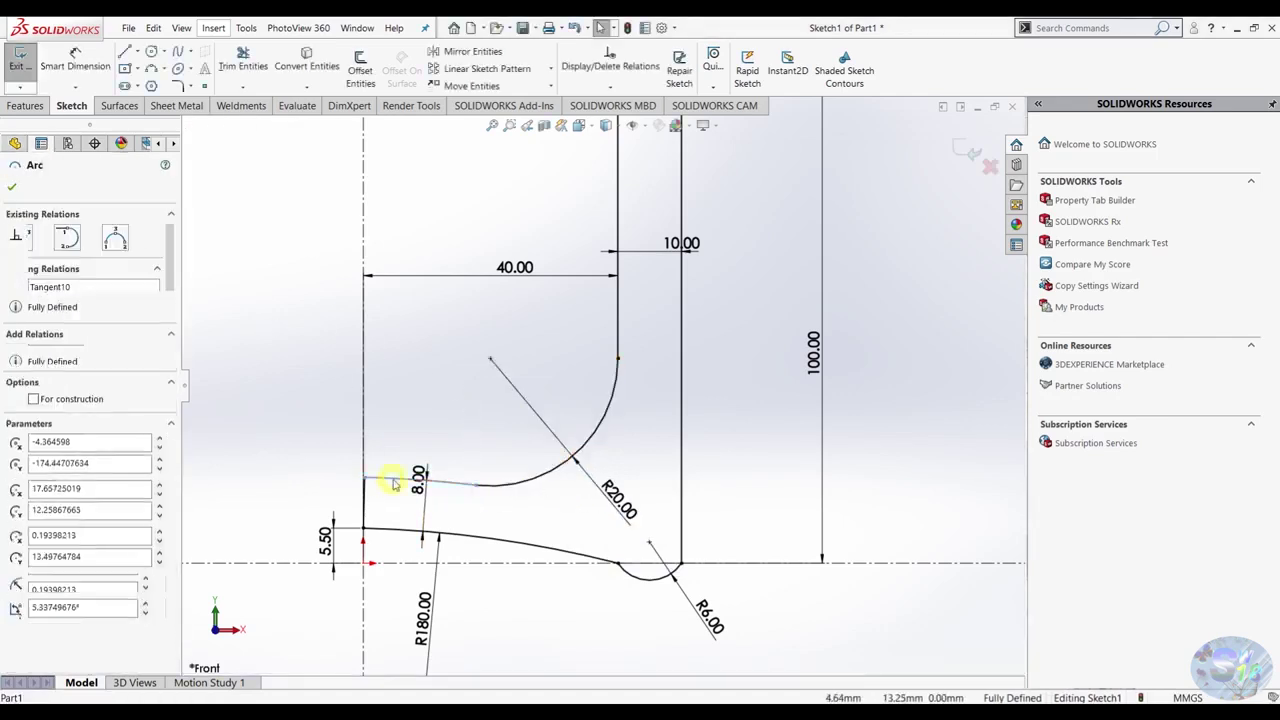
{"action": "key", "text": "Delete"}
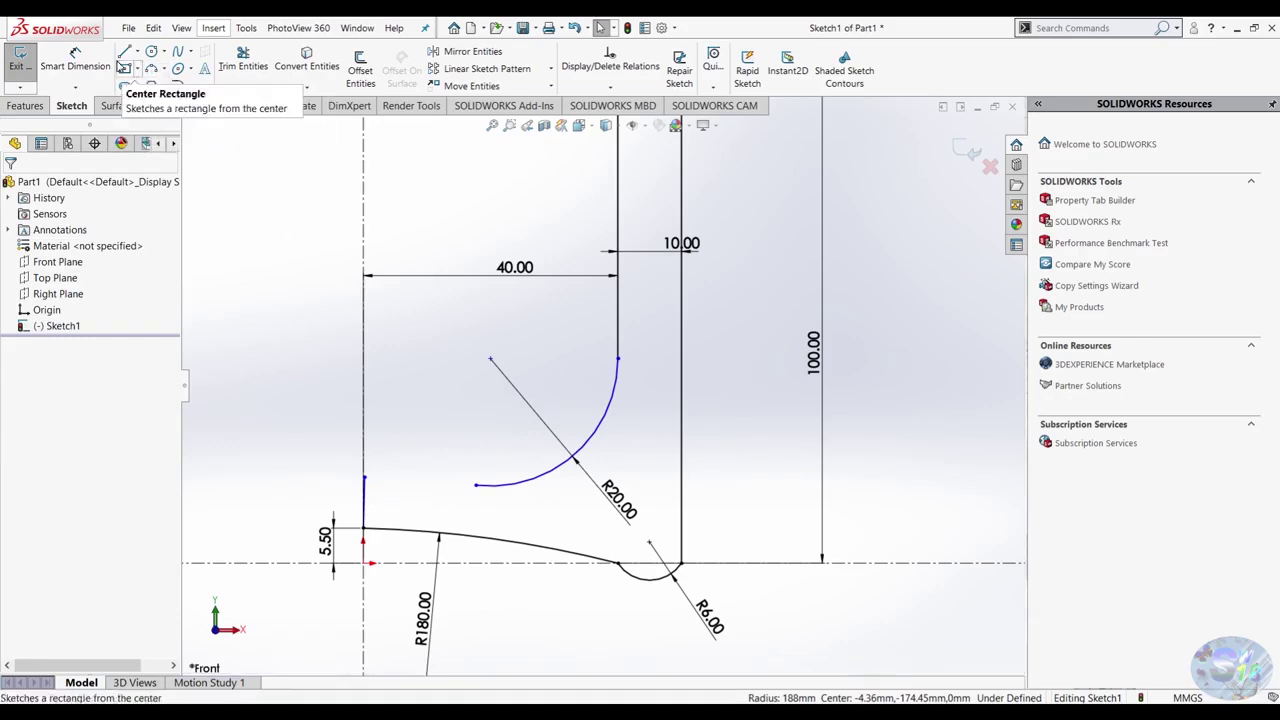
{"action": "left_click", "coordinate": [123, 52]}
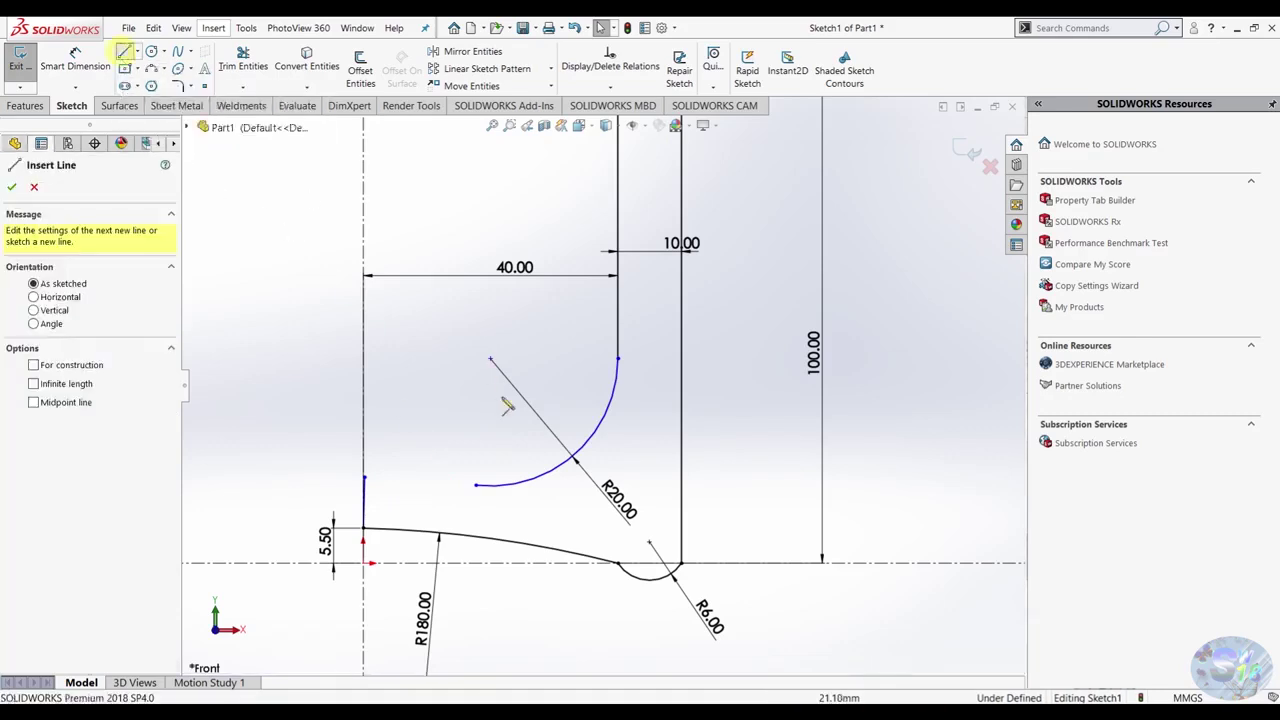
{"action": "left_click", "coordinate": [478, 487]}
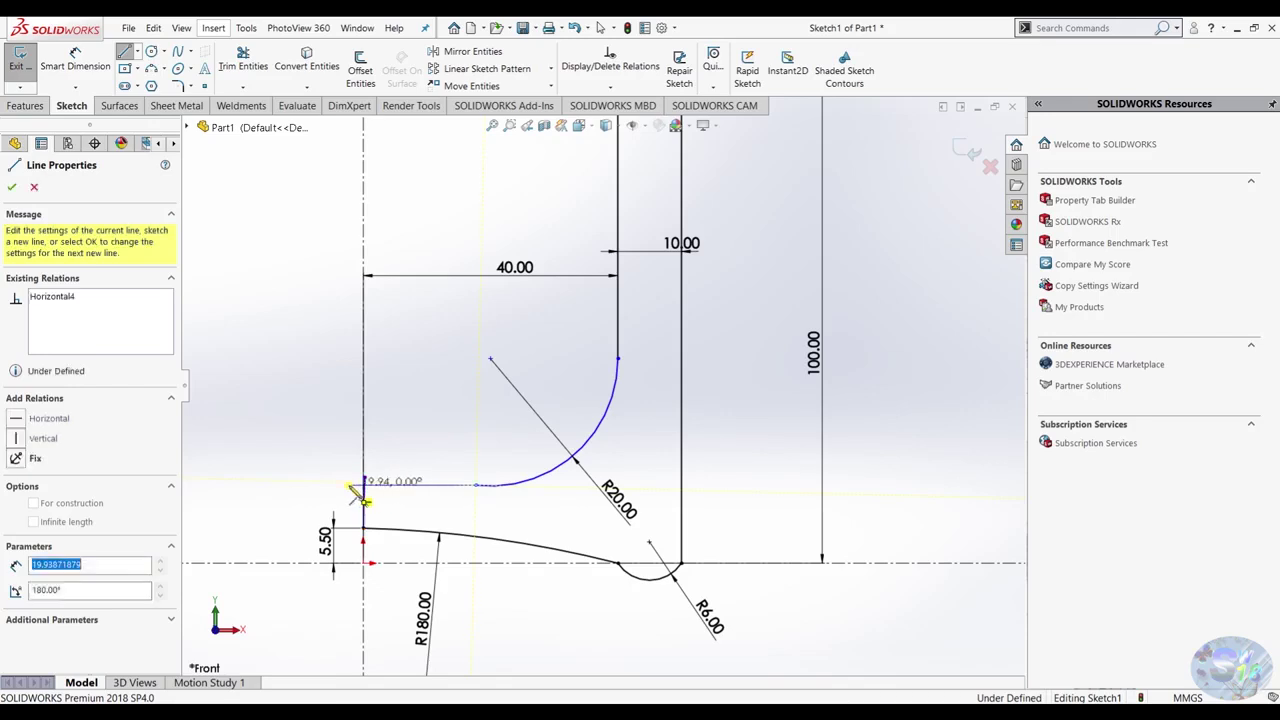
{"action": "left_click", "coordinate": [349, 486]}
{"action": "key", "text": "Escape"}
Drag the new lines' corner point onto the vertical axis for a clean corner.
{"action": "scroll", "coordinate": [348, 490], "scroll_direction": "down", "scroll_amount": 2}
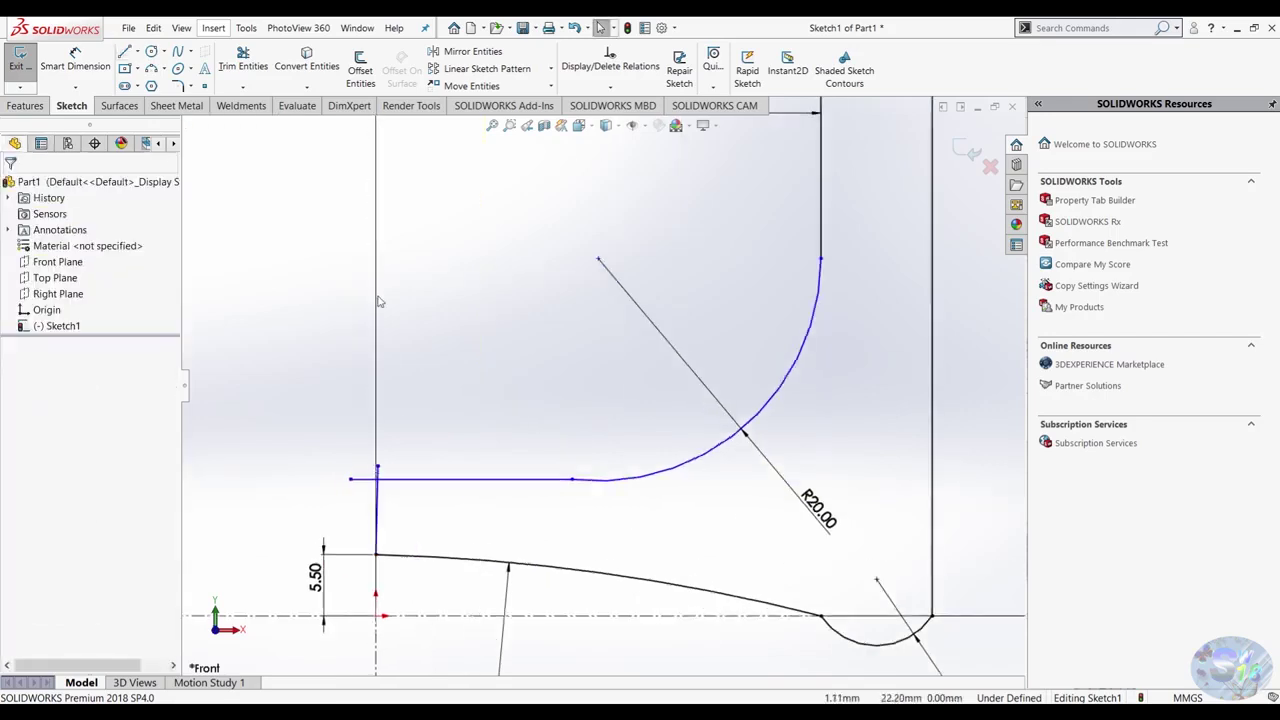
{"action": "left_click", "coordinate": [243, 60]}
{"action": "scroll", "coordinate": [364, 356], "scroll_direction": "down", "scroll_amount": 3}
{"action": "scroll", "coordinate": [364, 356], "scroll_direction": "down", "scroll_amount": 2}
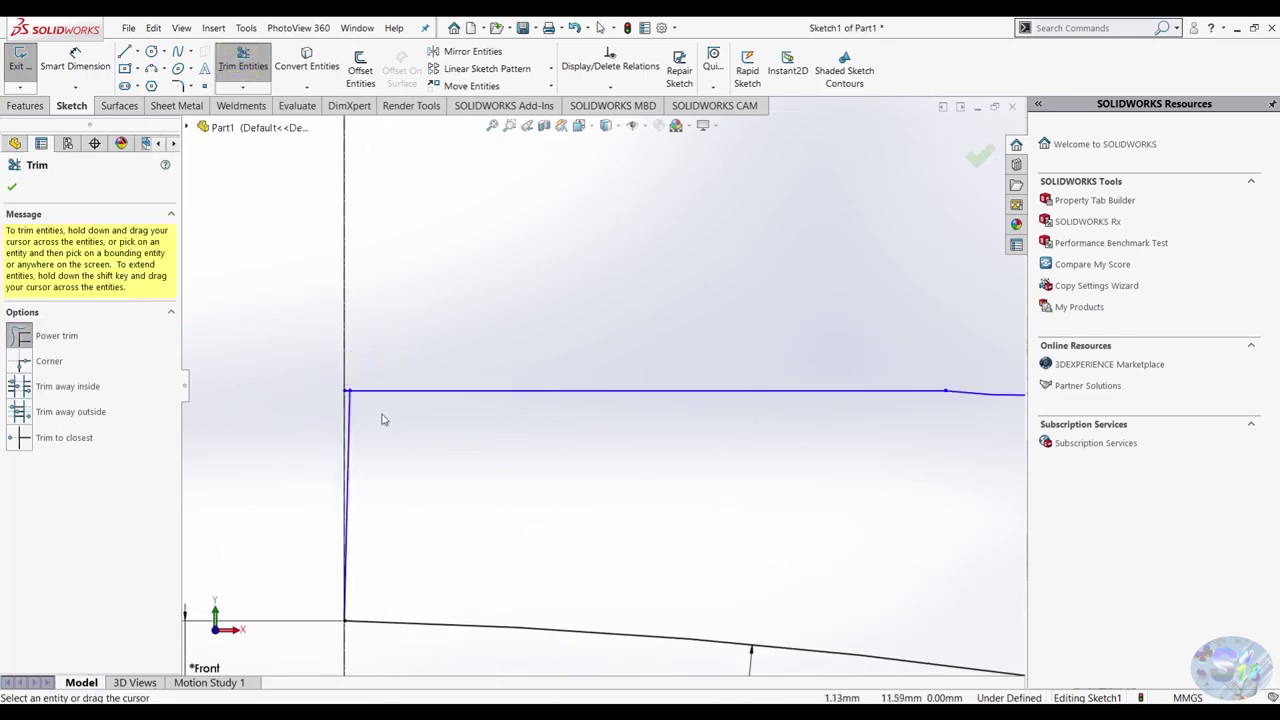
{"action": "key", "text": "Escape"}
{"action": "scroll", "coordinate": [365, 407], "scroll_direction": "down", "scroll_amount": 2}
{"action": "left_click", "coordinate": [396, 368]}
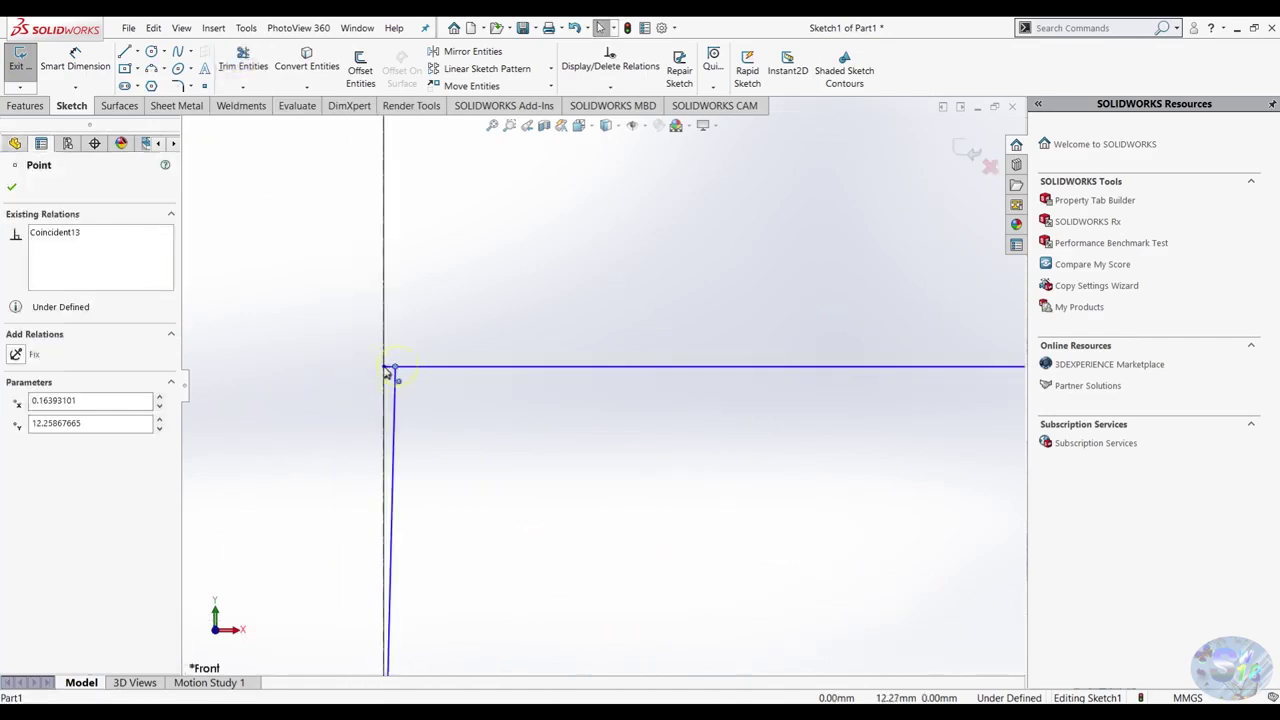
{"action": "left_click_drag", "start_coordinate": [387, 372], "coordinate": [383, 367]}
{"action": "left_click", "coordinate": [401, 378]}
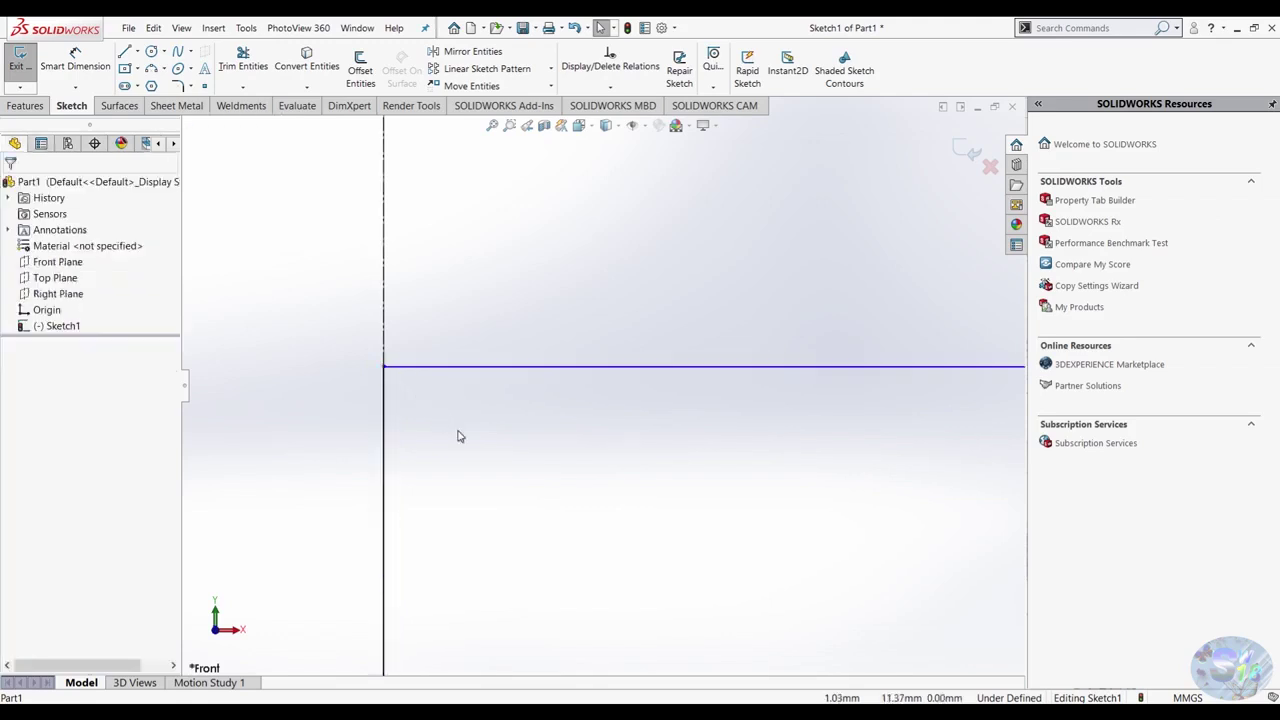
{"action": "scroll", "coordinate": [459, 436], "scroll_direction": "up", "scroll_amount": 2}
{"action": "scroll", "coordinate": [611, 446], "scroll_direction": "up", "scroll_amount": 2}
Dimension the short vertical line to 7 mm and reposition the R20 label.
{"action": "left_click", "coordinate": [75, 58]}
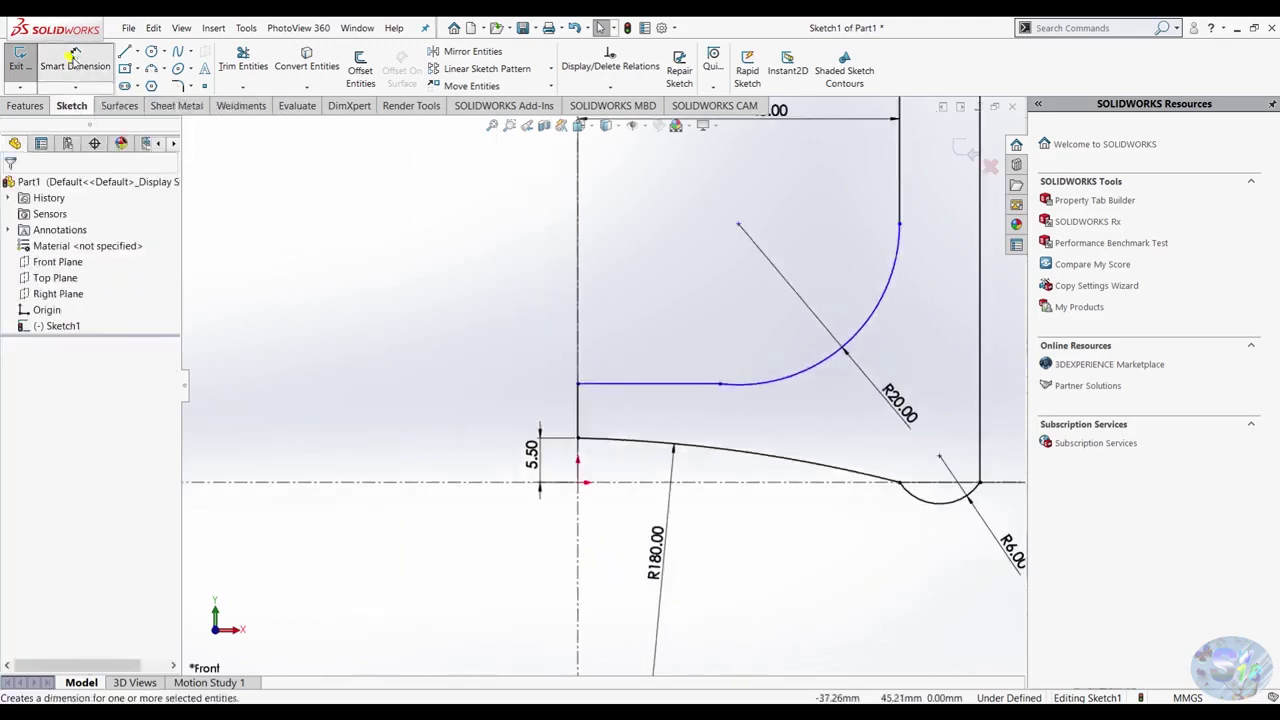
{"action": "left_click", "coordinate": [585, 418]}
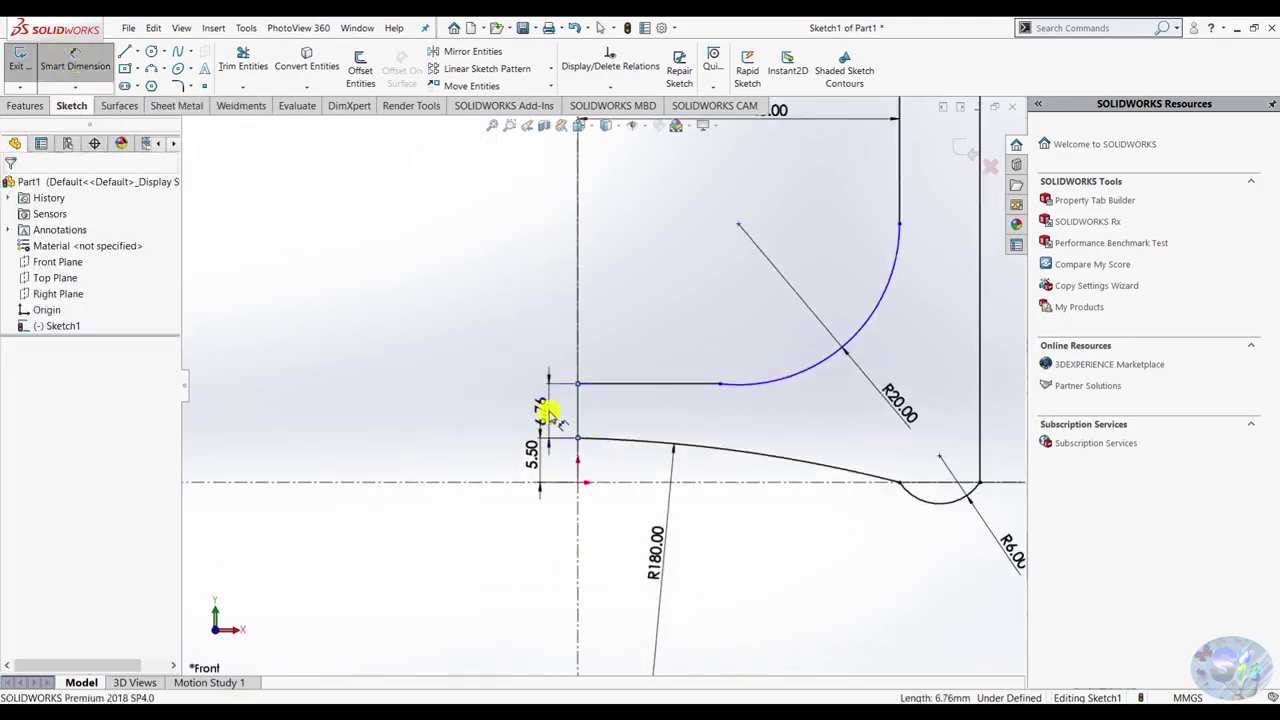
{"action": "left_click", "coordinate": [549, 409]}
{"action": "type", "text": "7"}
{"action": "key", "text": "Return"}
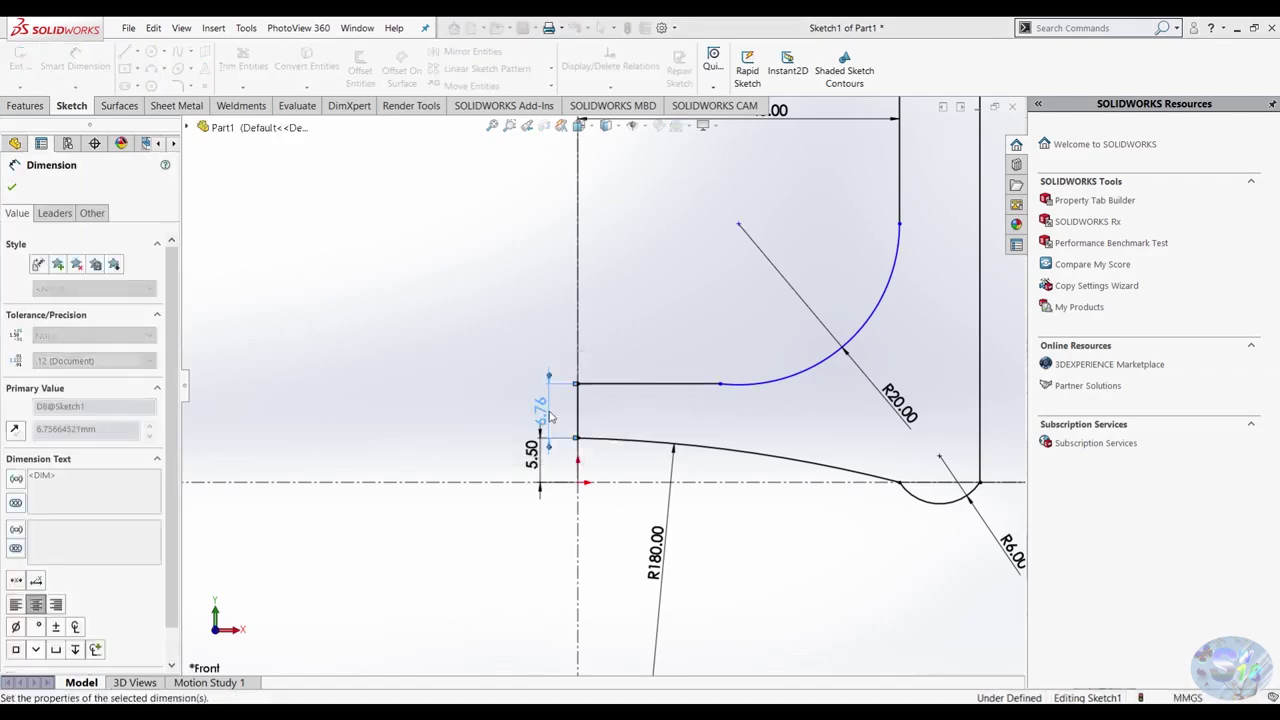
{"action": "key", "text": "Escape"}
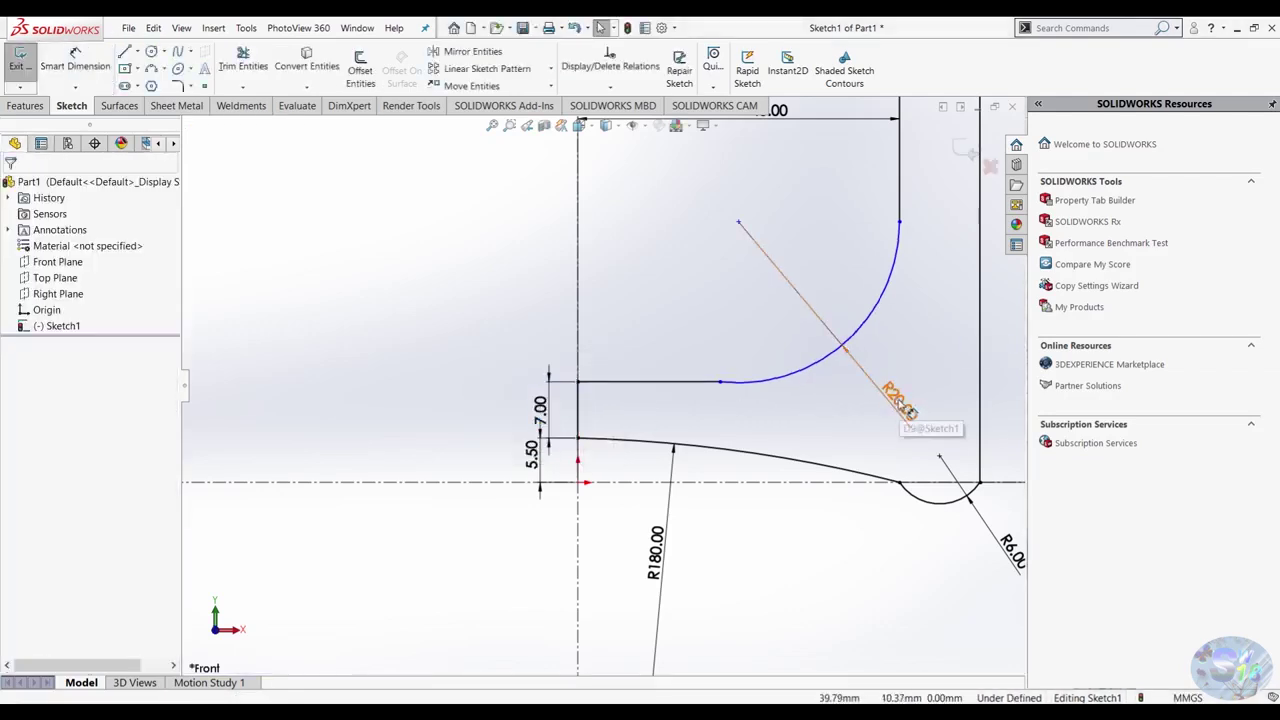
{"action": "left_click_drag", "start_coordinate": [900, 404], "coordinate": [885, 392]}
{"action": "left_click", "coordinate": [855, 336]}
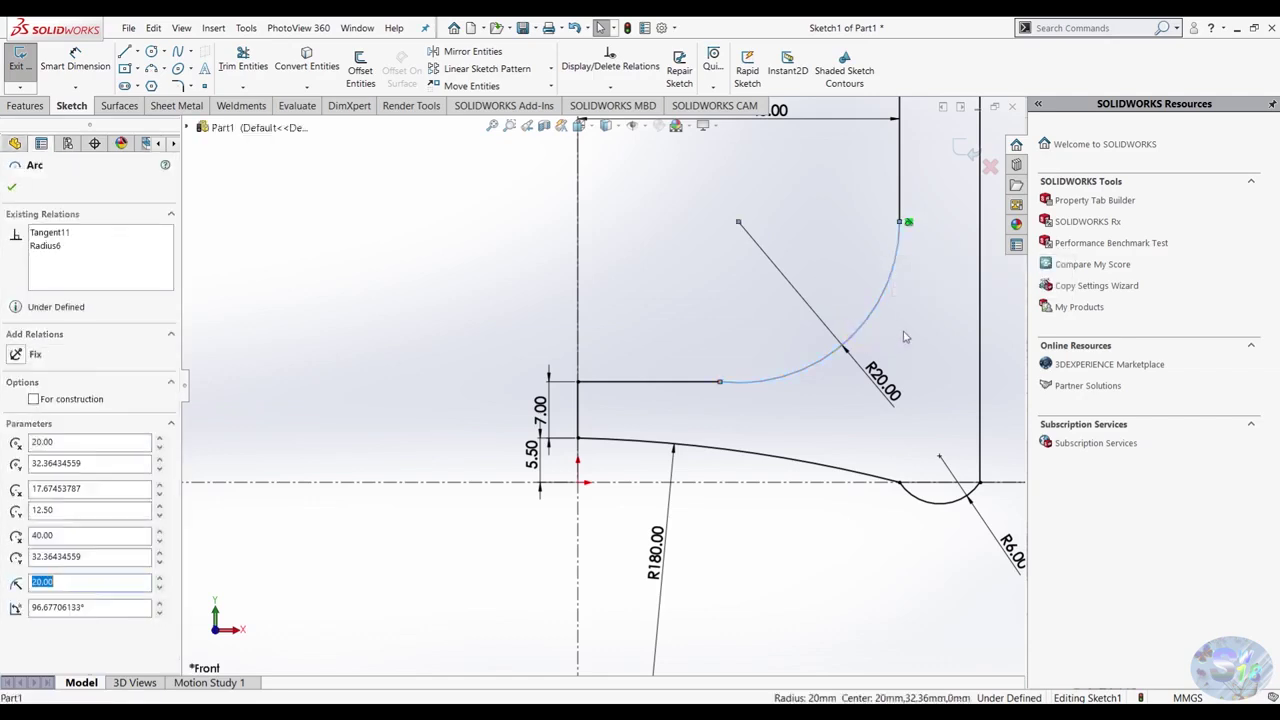
{"action": "scroll", "coordinate": [820, 305], "scroll_direction": "up", "scroll_amount": 2}
{"action": "middle_click_drag", "start_coordinate": [812, 311], "coordinate": [708, 340], "text": "ctrl"}
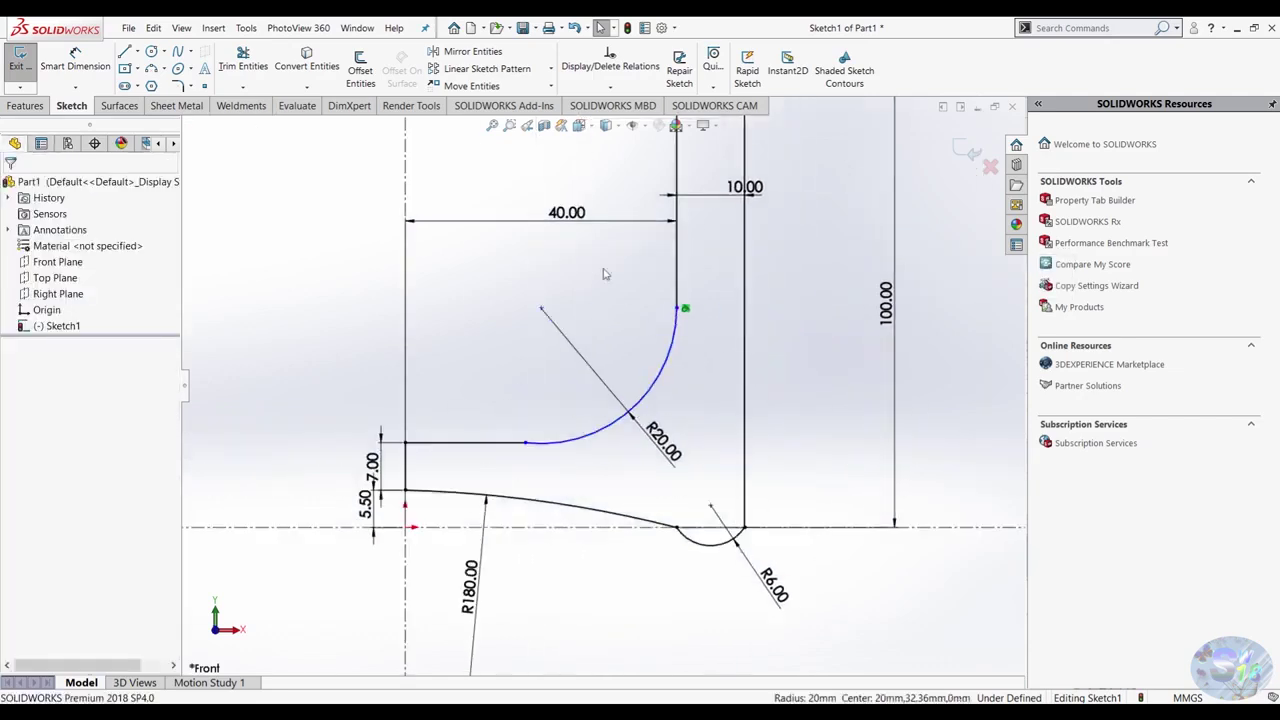
Dimension the arc's upper endpoint height (32.36) above the horizontal axis and try changing it to 33.
{"action": "left_click", "coordinate": [80, 58]}
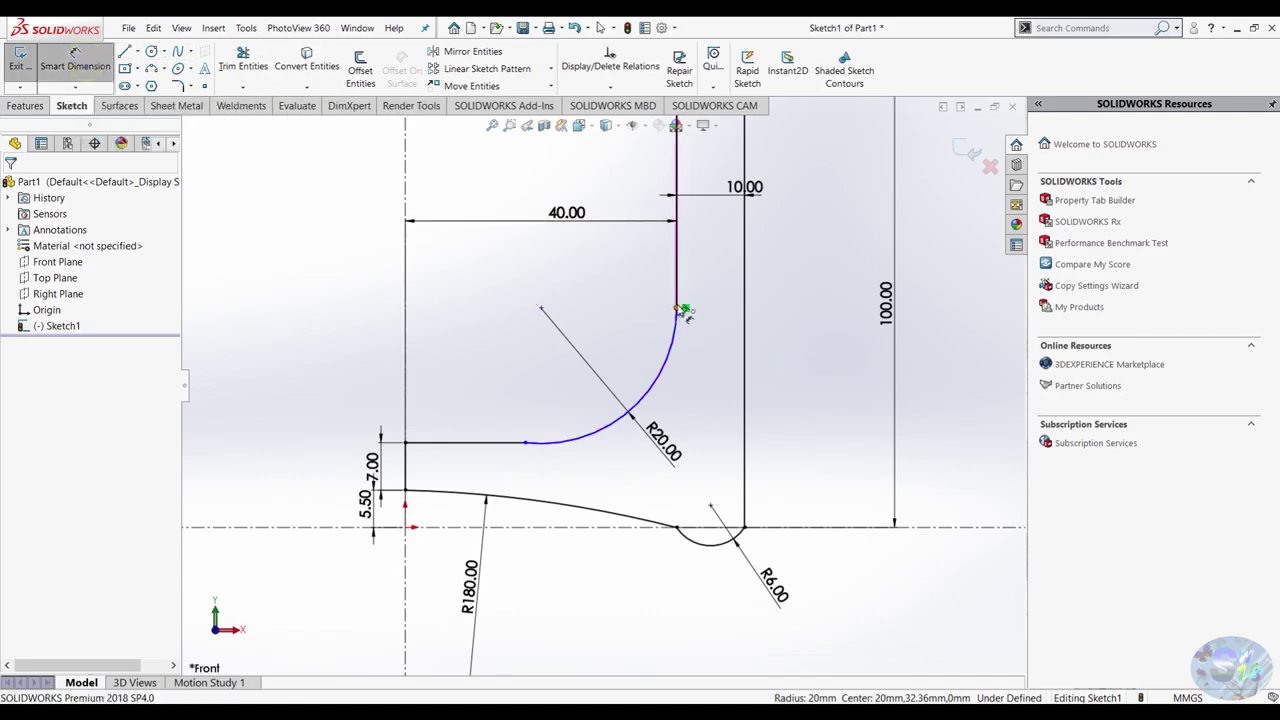
{"action": "left_click", "coordinate": [677, 307]}
{"action": "left_click", "coordinate": [406, 315]}
{"action": "left_click", "coordinate": [535, 285]}
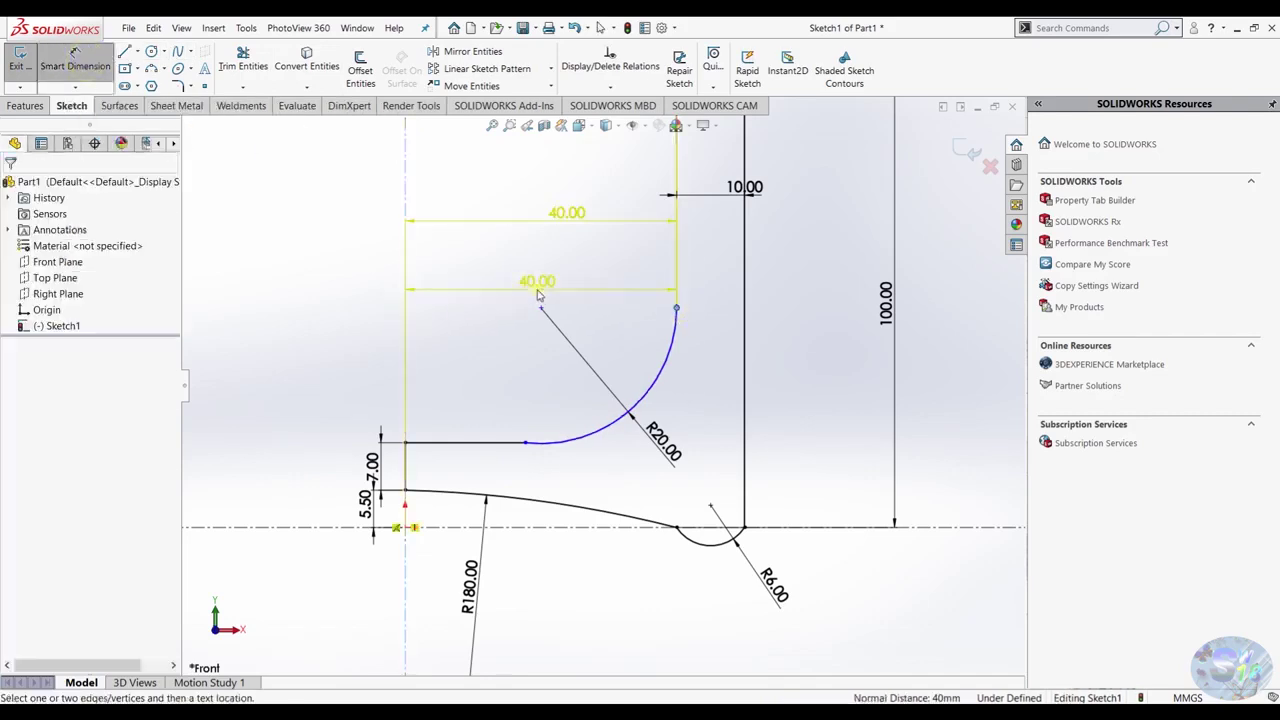
{"action": "left_click", "coordinate": [672, 263]}
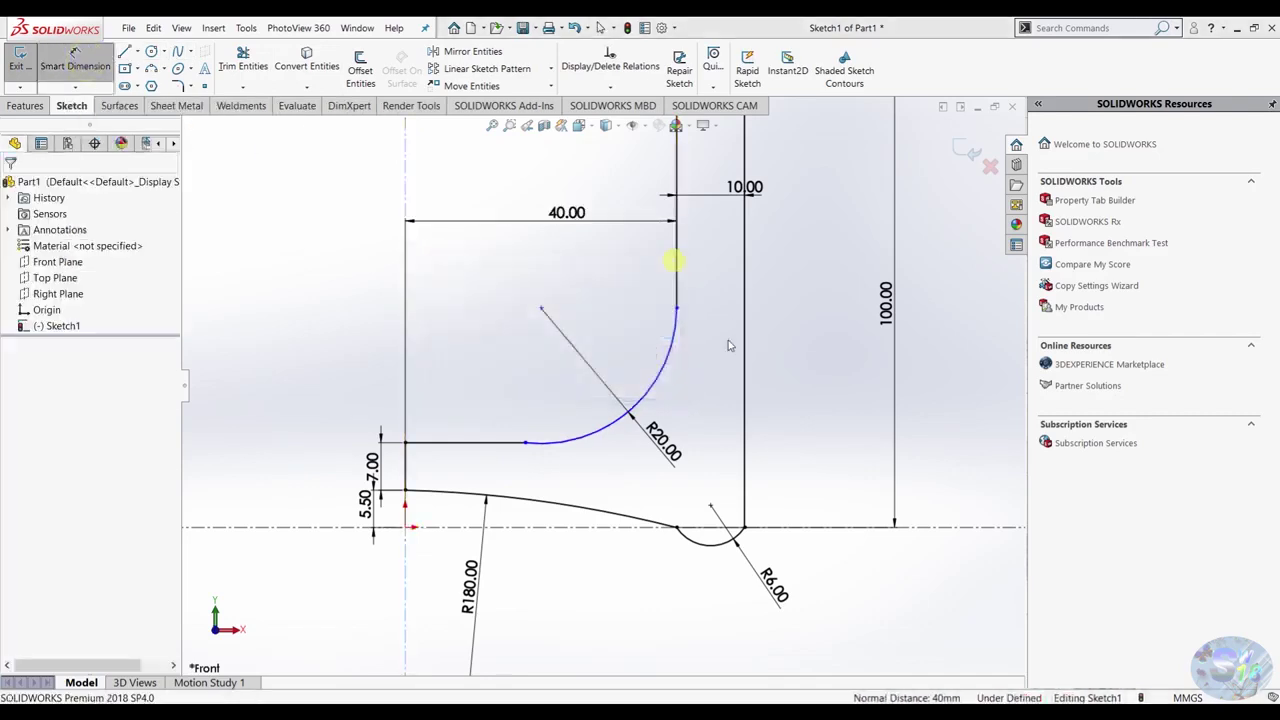
{"action": "left_click", "coordinate": [677, 307]}
{"action": "left_click", "coordinate": [795, 527]}
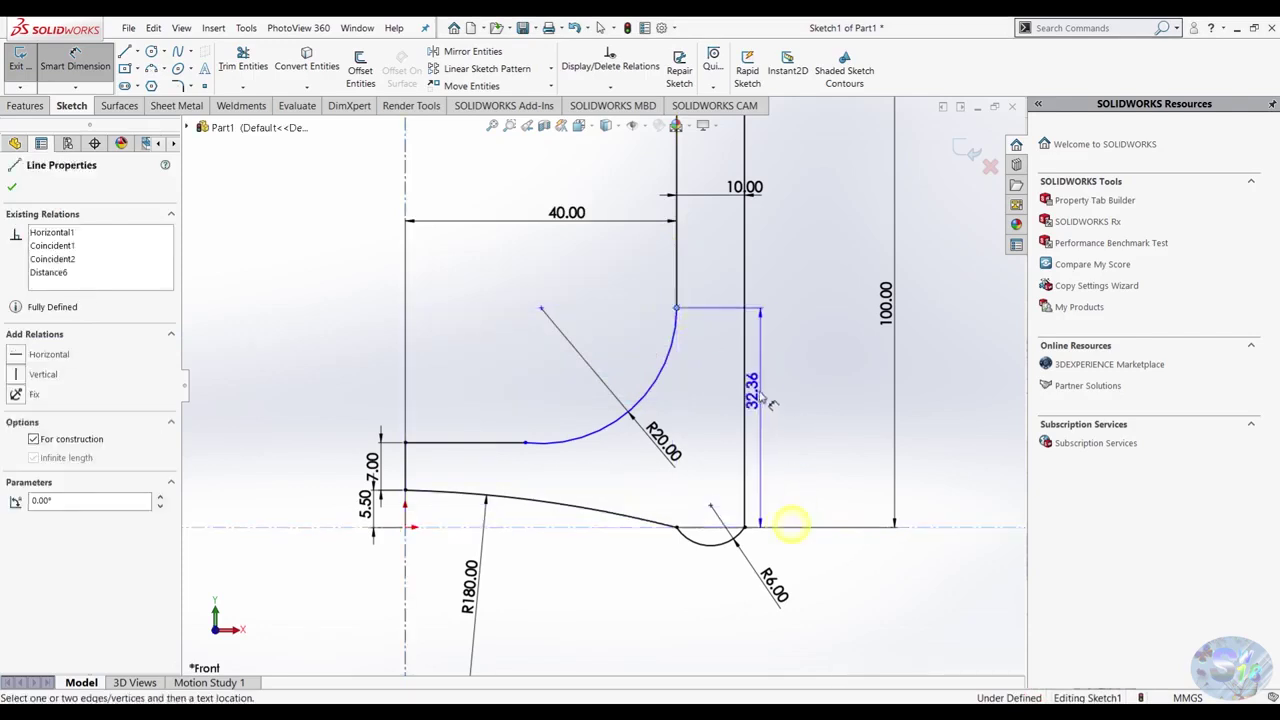
{"action": "left_click", "coordinate": [730, 390]}
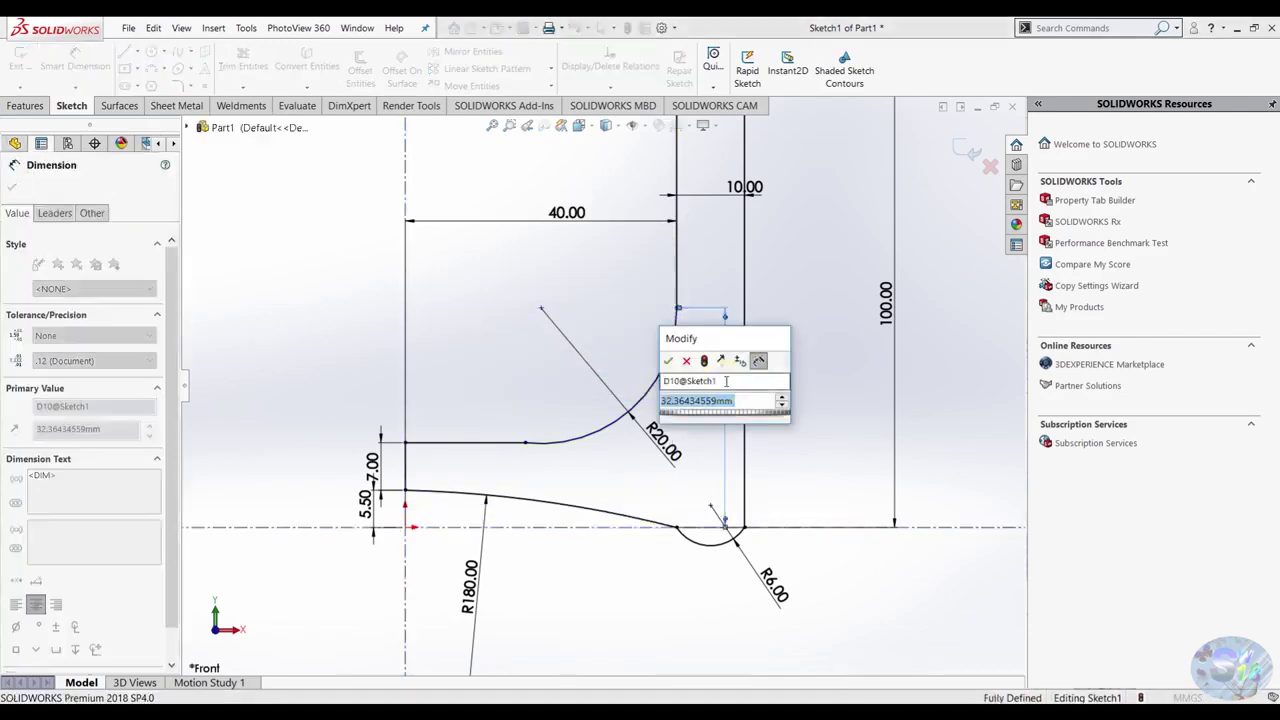
{"action": "type", "text": "33"}
{"action": "key", "text": "Return"}
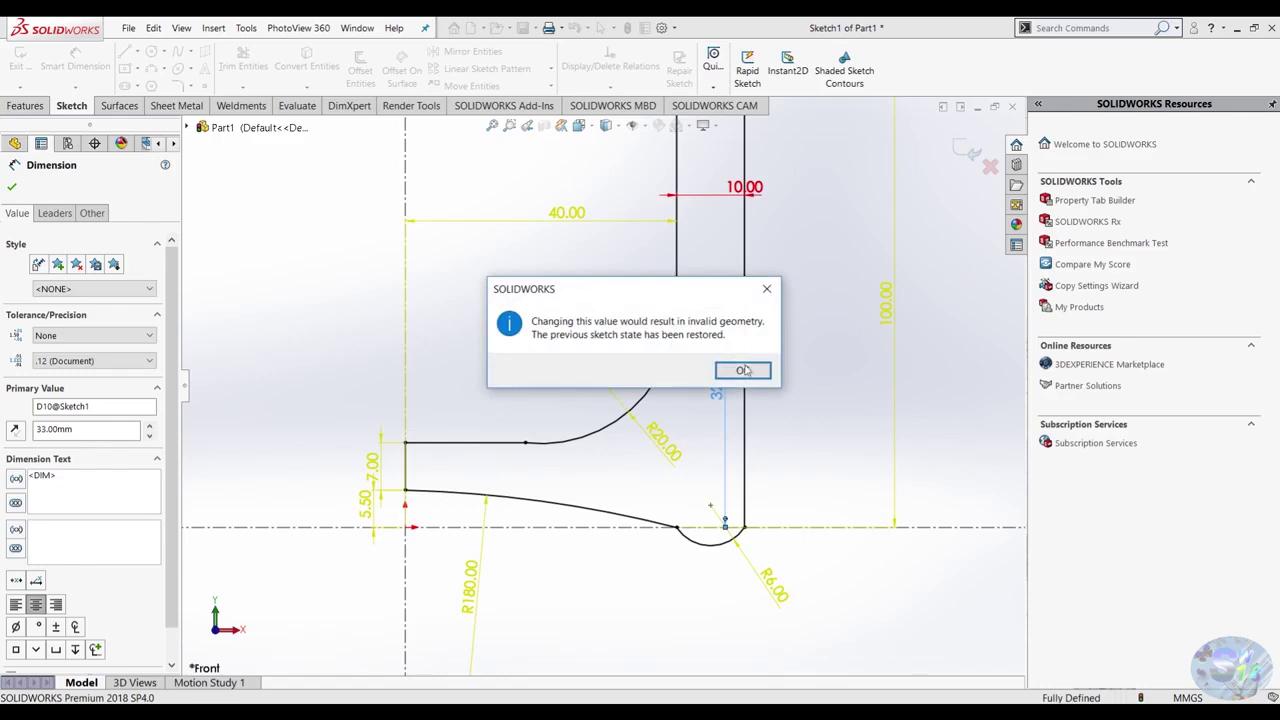
Dismiss the invalid-geometry warning and delete the failed height and duplicate 40.00 dimensions.
{"action": "left_click", "coordinate": [745, 370]}
{"action": "key", "text": "Escape"}
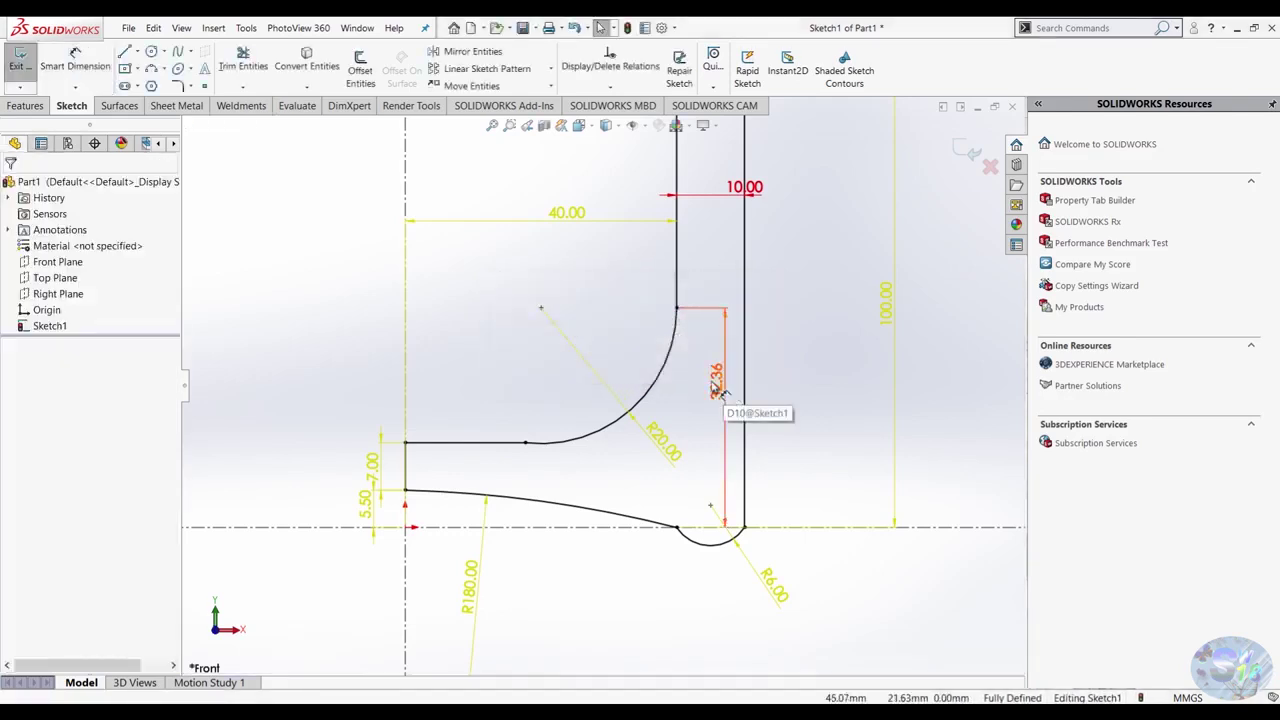
{"action": "left_click", "coordinate": [718, 390]}
{"action": "key", "text": "Delete"}
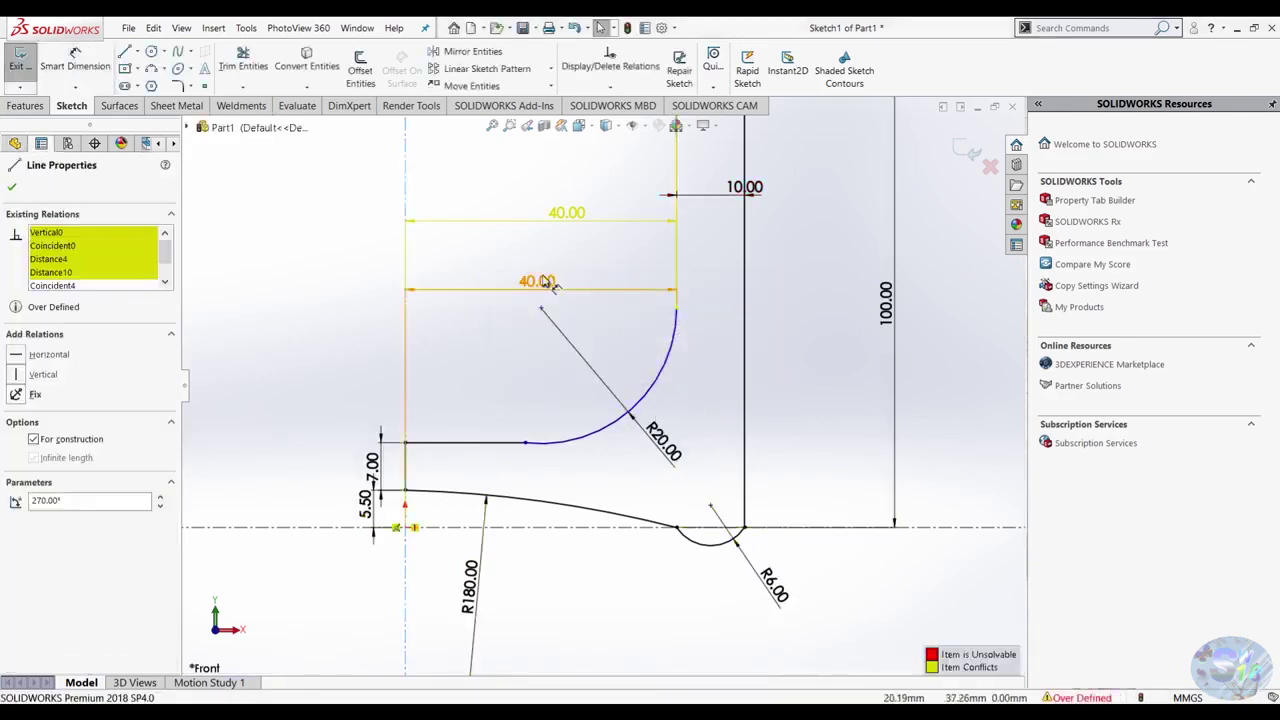
{"action": "left_click", "coordinate": [540, 281]}
{"action": "key", "text": "Delete"}
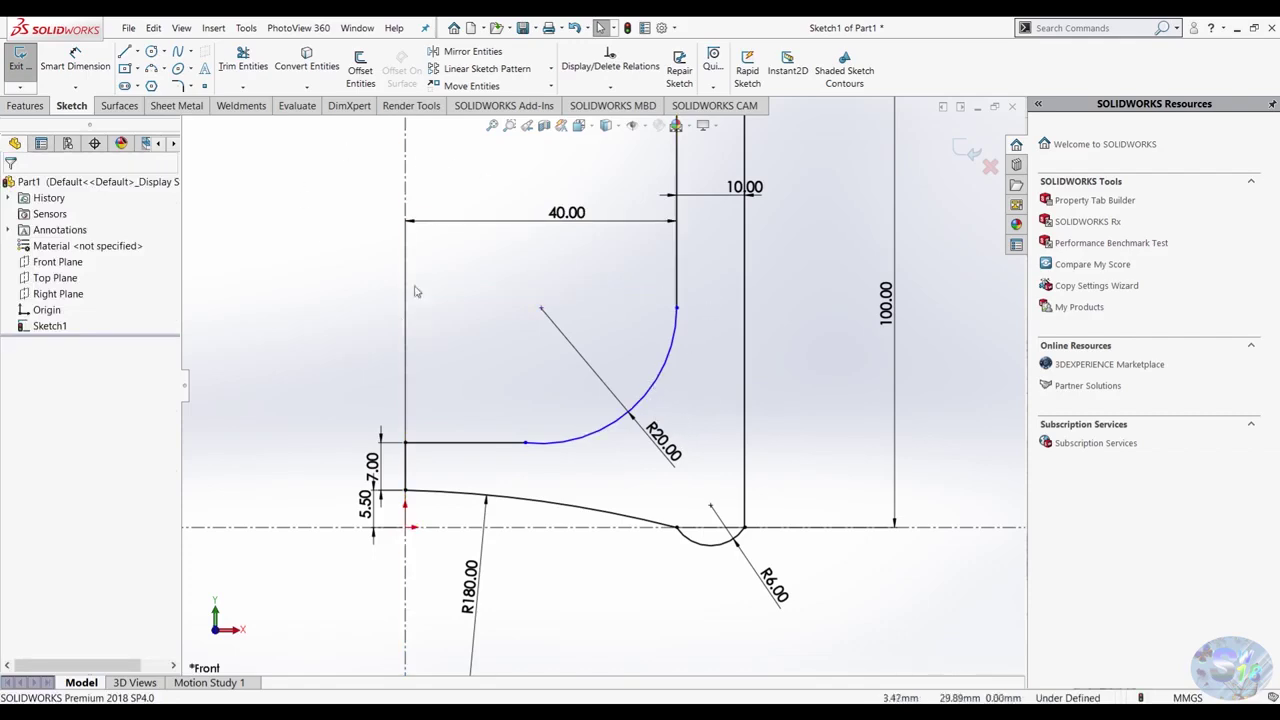
Dimension the flat bottom line to 17 mm from the centre line and exit the sketch.
{"action": "left_click", "coordinate": [75, 58]}
{"action": "left_click", "coordinate": [529, 445]}
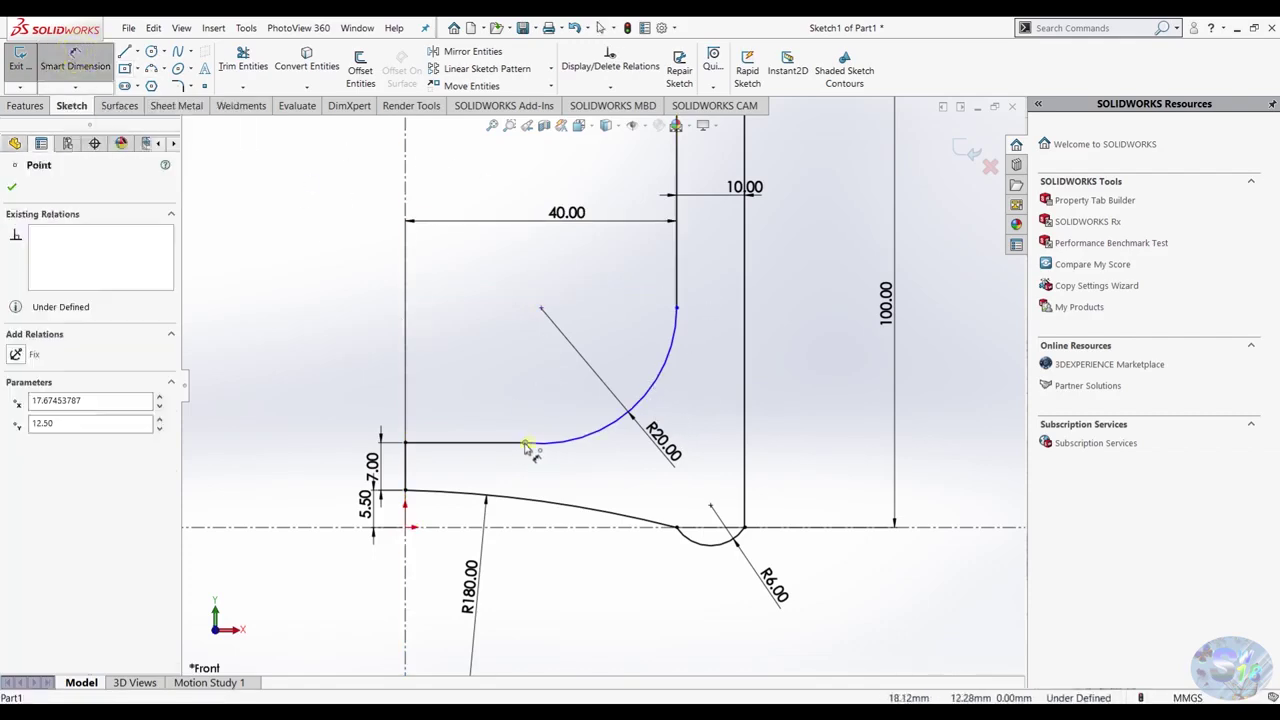
{"action": "left_click", "coordinate": [405, 400]}
{"action": "left_click", "coordinate": [455, 406]}
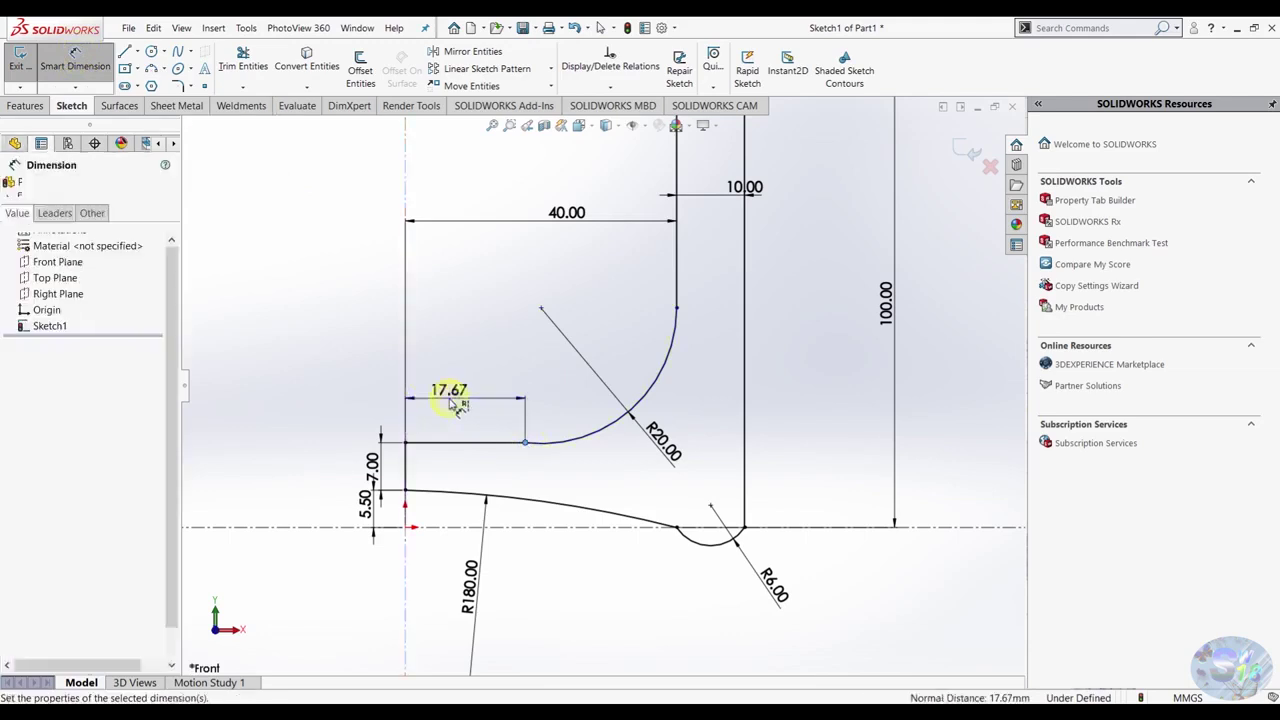
{"action": "type", "text": "17"}
{"action": "key", "text": "Return"}
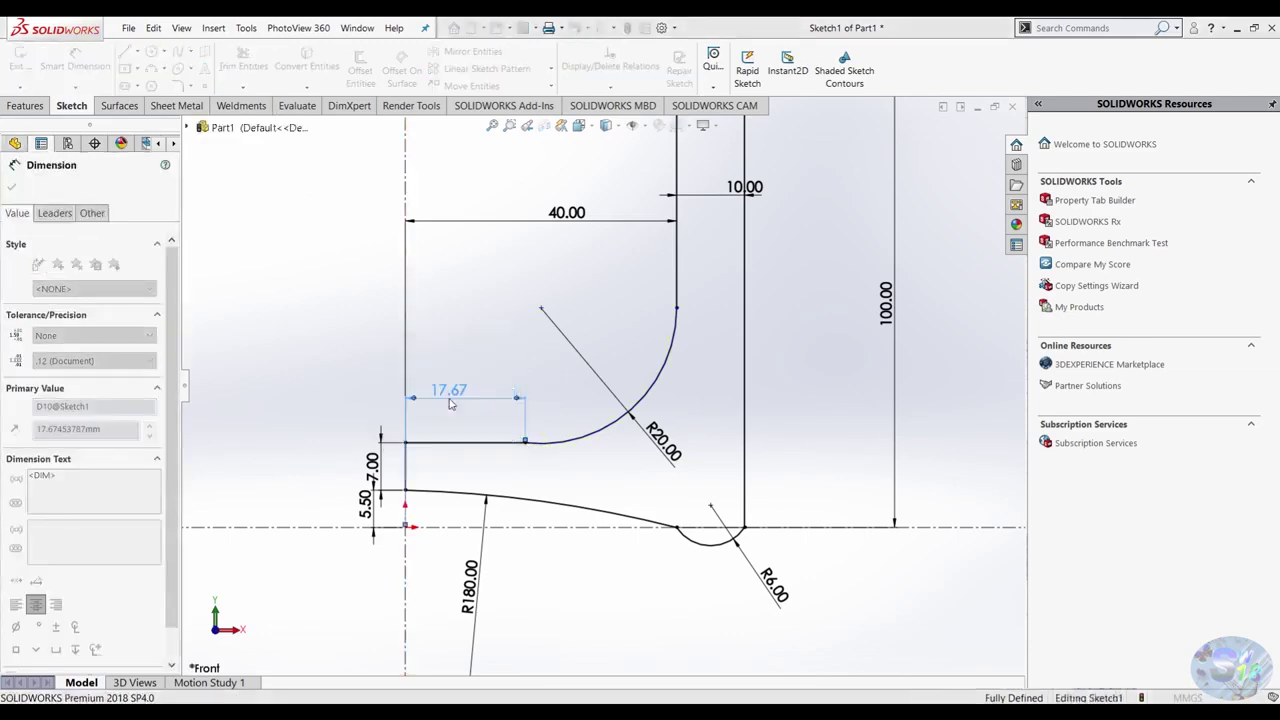
{"action": "key", "text": "Escape"}
{"action": "key", "text": "f"}
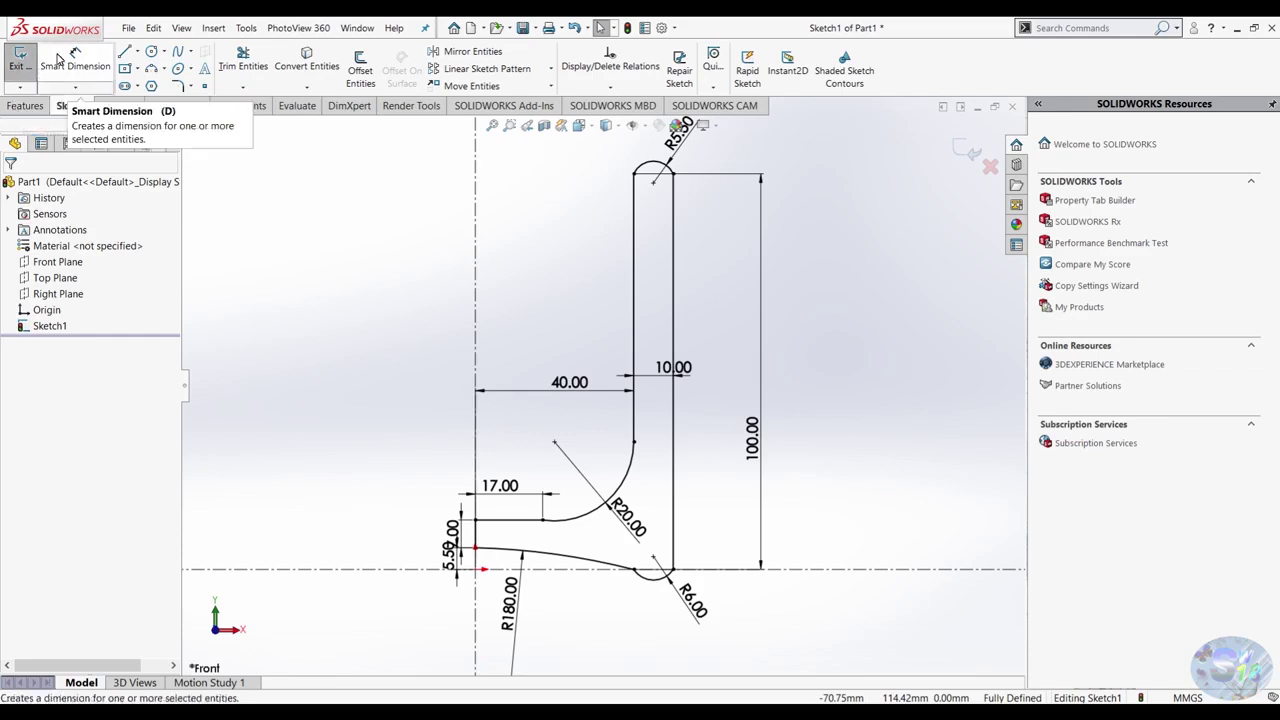
{"action": "left_click", "coordinate": [20, 57]}
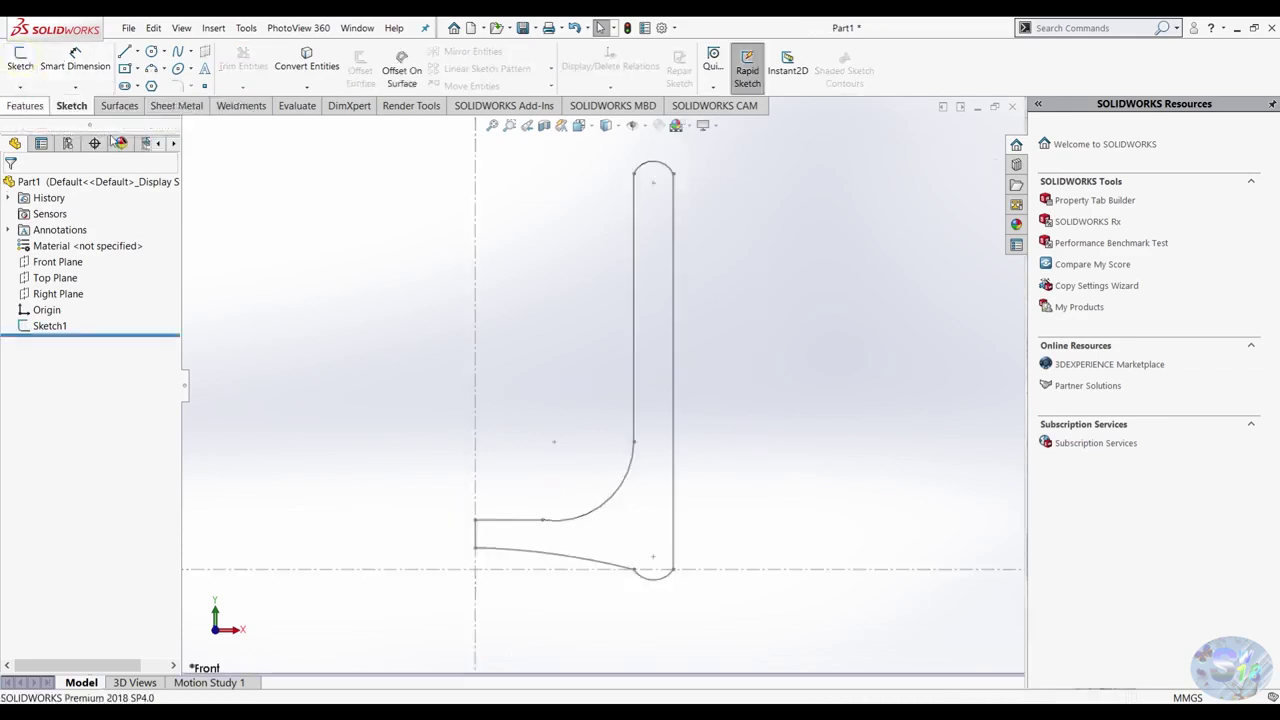
Revolve Sketch1 360° about its centre line into Revolve1 and orbit to see the open top.
{"action": "left_click", "coordinate": [50, 327]}
{"action": "left_click", "coordinate": [25, 105]}
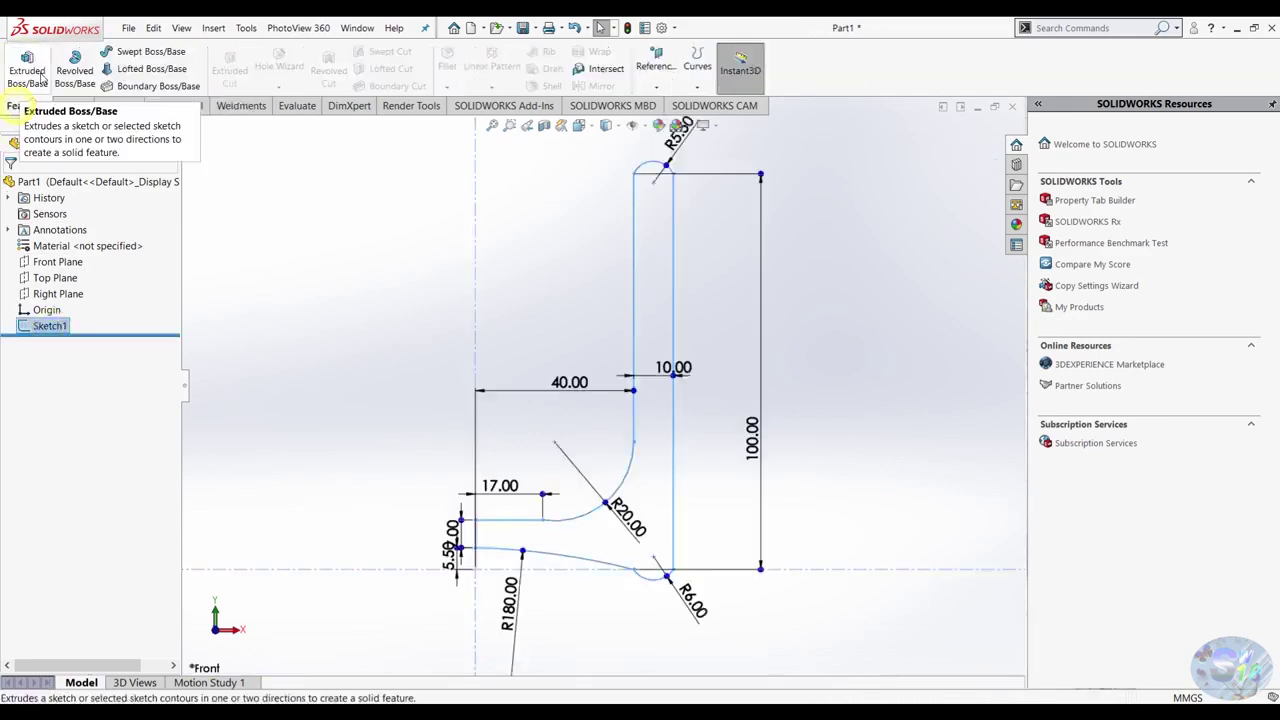
{"action": "left_click", "coordinate": [75, 70]}
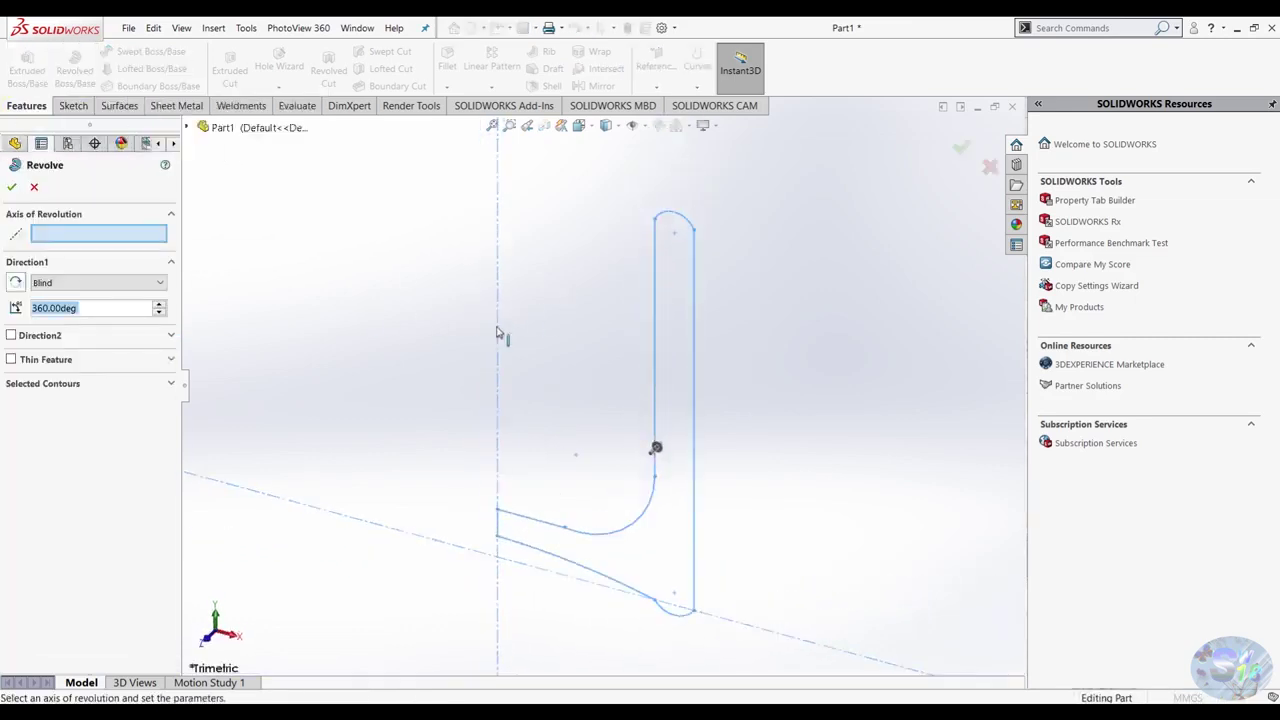
{"action": "left_click", "coordinate": [497, 330]}
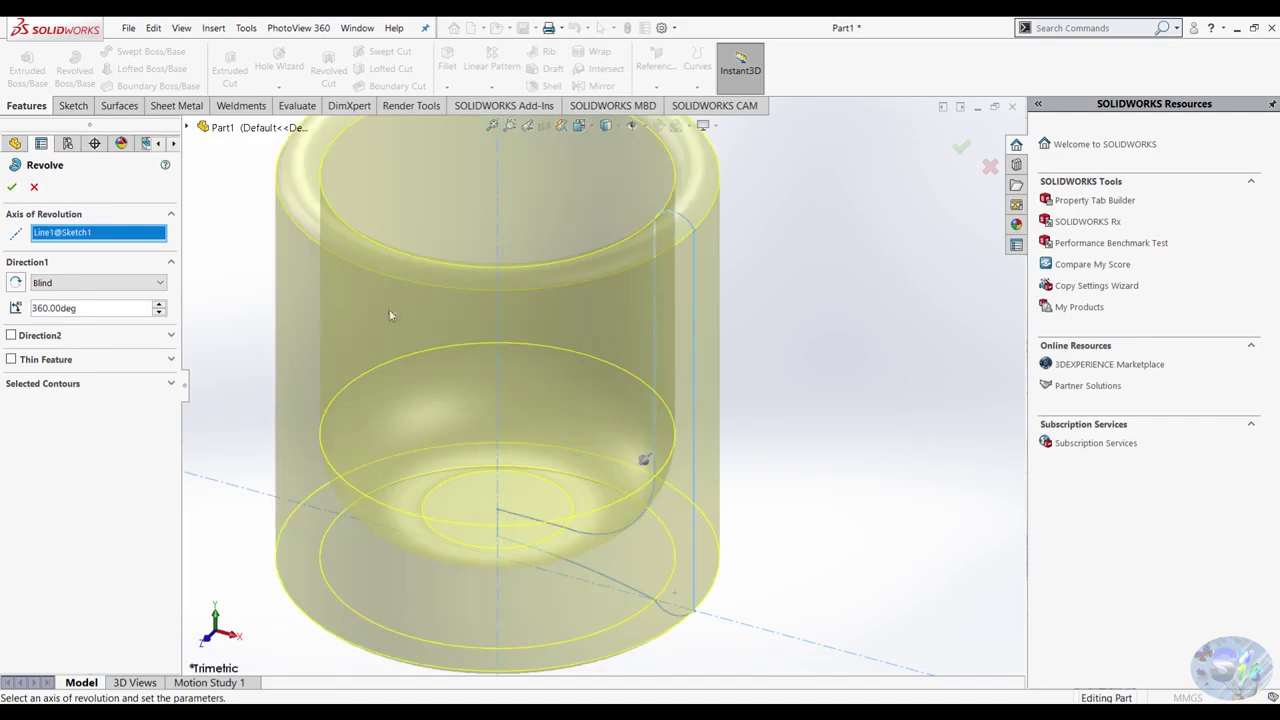
{"action": "left_click", "coordinate": [12, 188]}
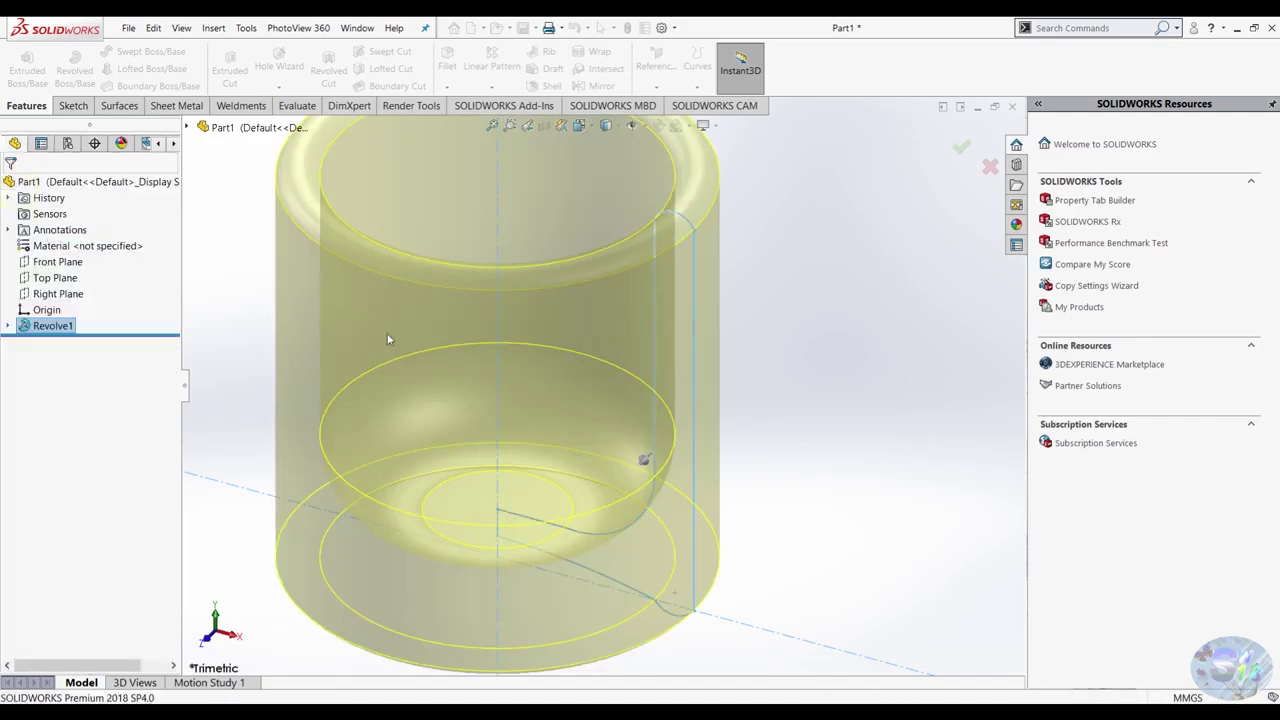
{"action": "mouse_move", "coordinate": [718, 387]}
{"action": "middle_mouse_down"}
{"action": "mouse_move", "coordinate": [825, 453]}
{"action": "mouse_move", "coordinate": [866, 380]}
{"action": "mouse_move", "coordinate": [871, 400]}
{"action": "mouse_move", "coordinate": [874, 297]}
{"action": "mouse_move", "coordinate": [898, 224]}
{"action": "mouse_move", "coordinate": [909, 286]}
{"action": "middle_mouse_up"}
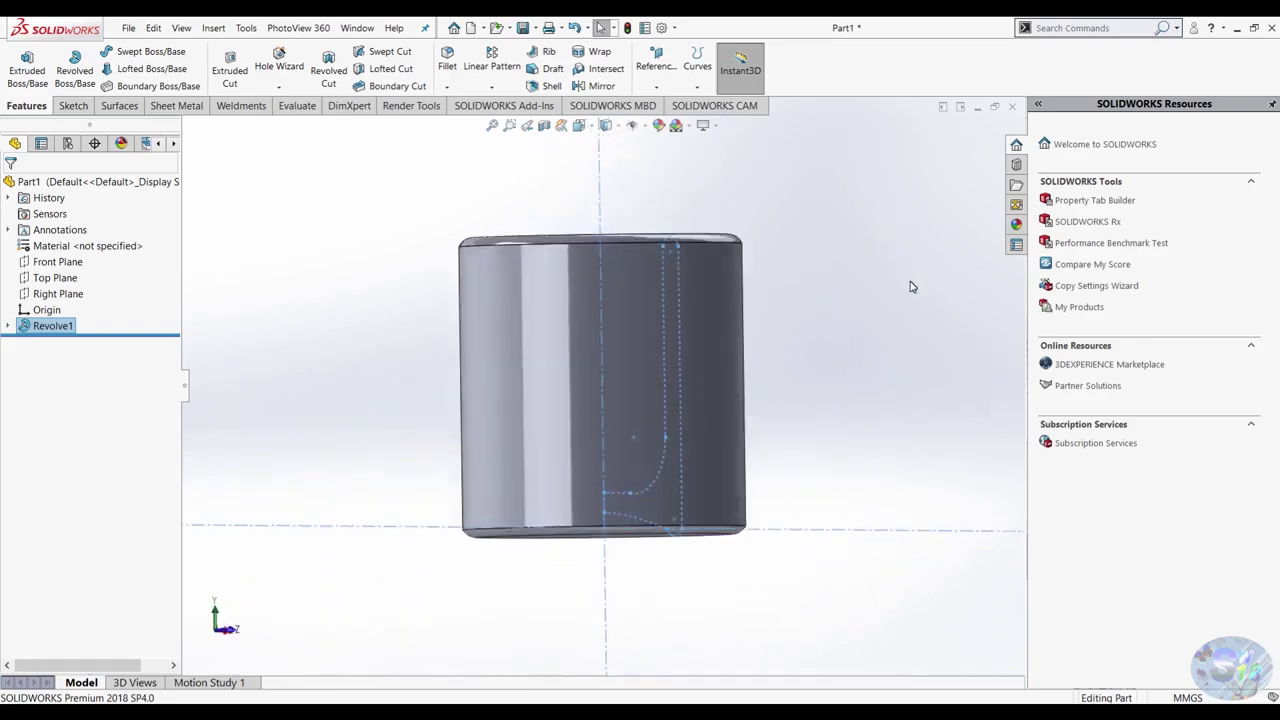
Edit Revolve1's sketch, change the 100.00 height dimension to 130, and rebuild the cup.
{"action": "key", "text": "ctrl+7"}
{"action": "key", "text": "ctrl+1"}
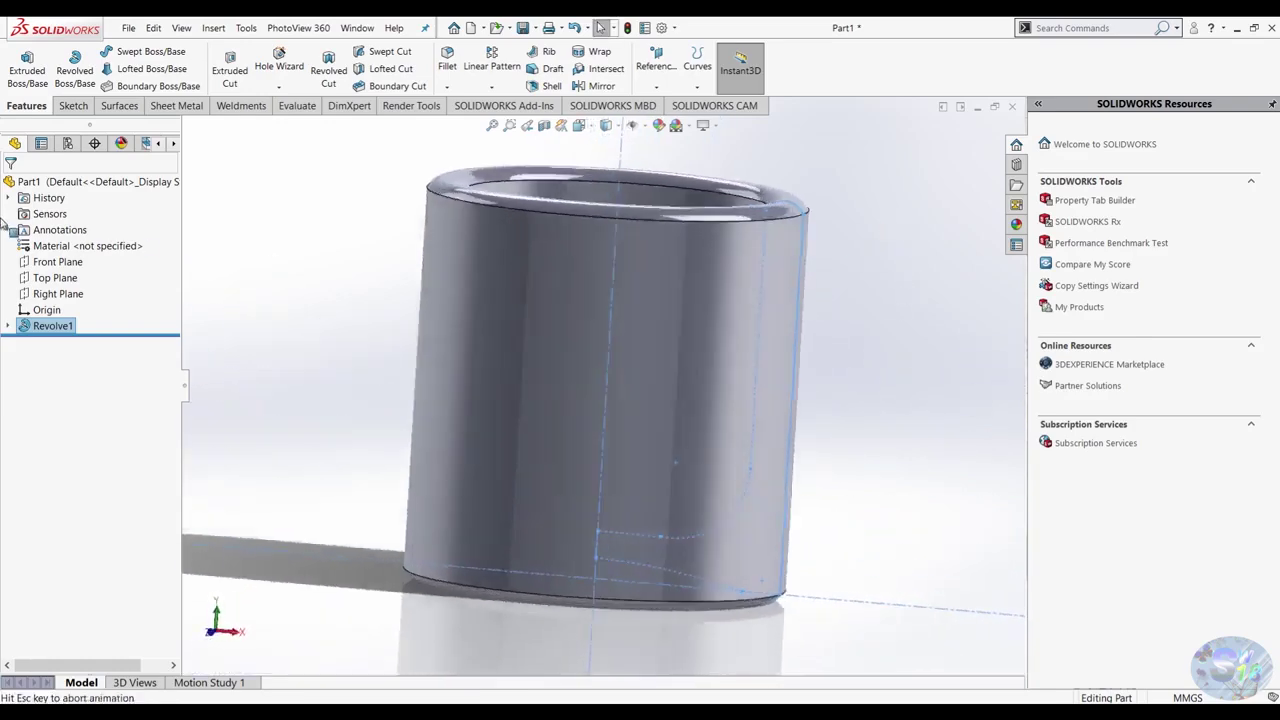
{"action": "right_click", "coordinate": [38, 328]}
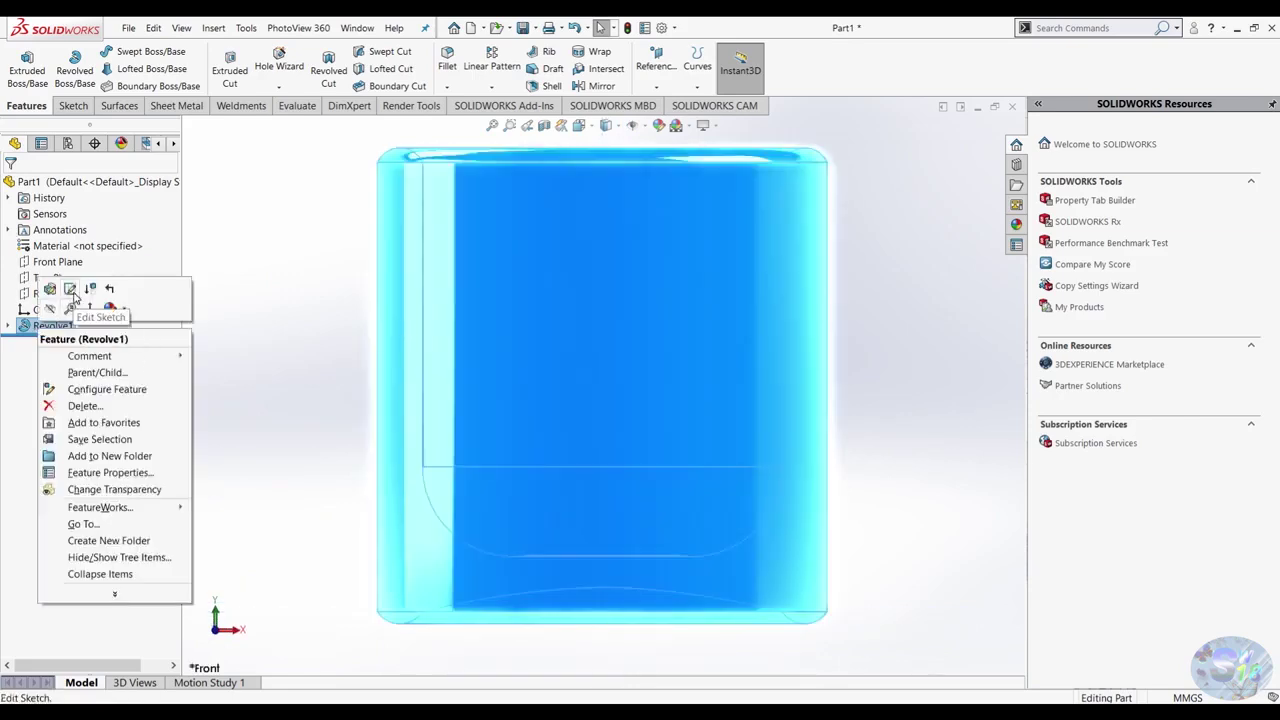
{"action": "left_click", "coordinate": [95, 291]}
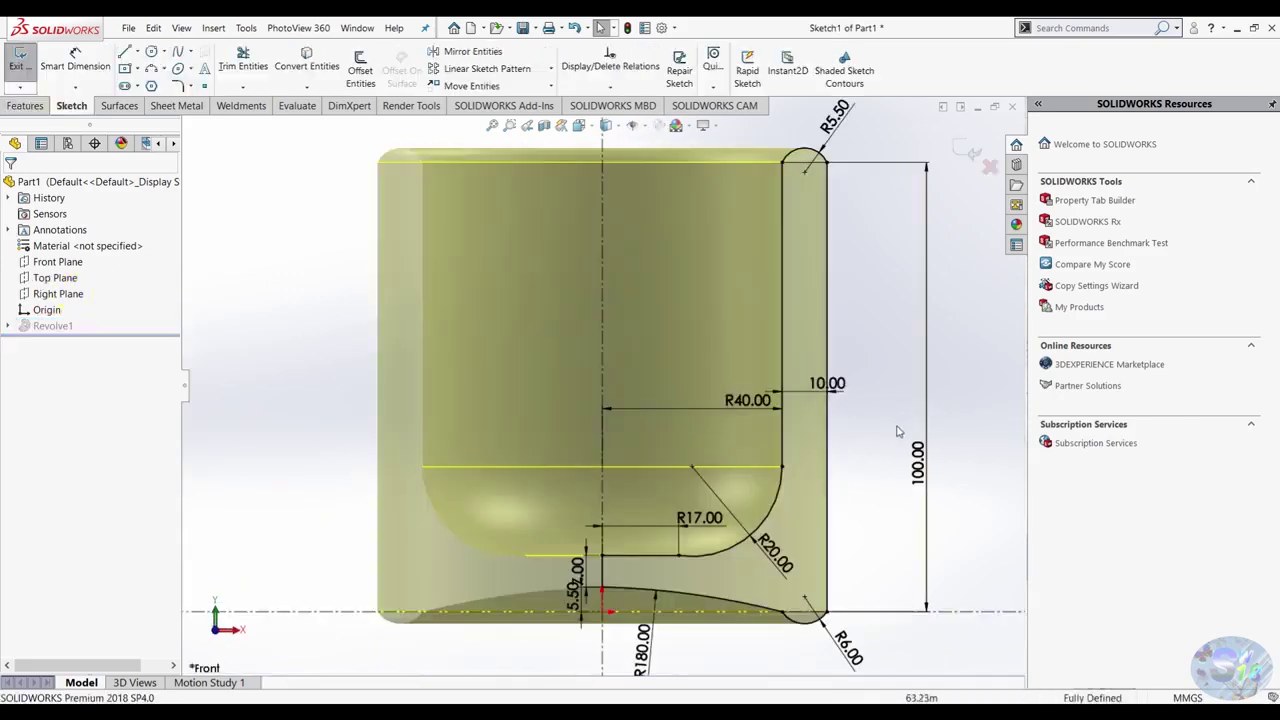
{"action": "double_click", "coordinate": [918, 462]}
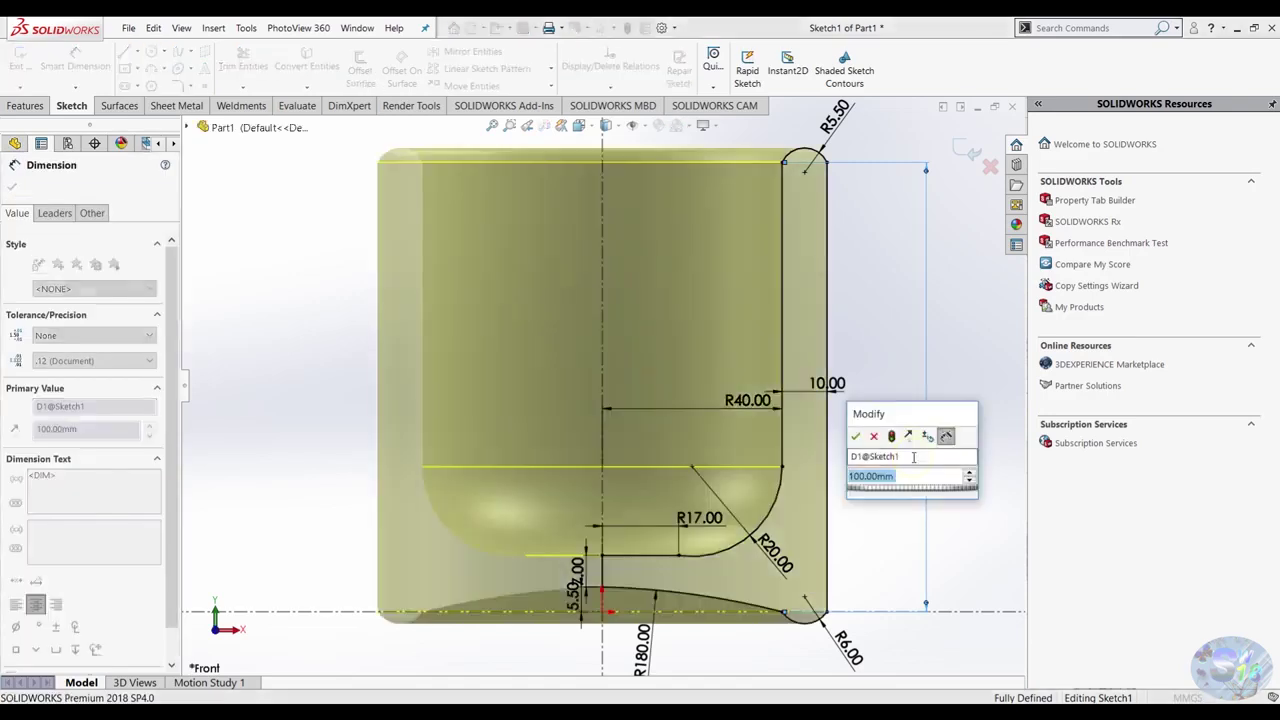
{"action": "type", "text": "130"}
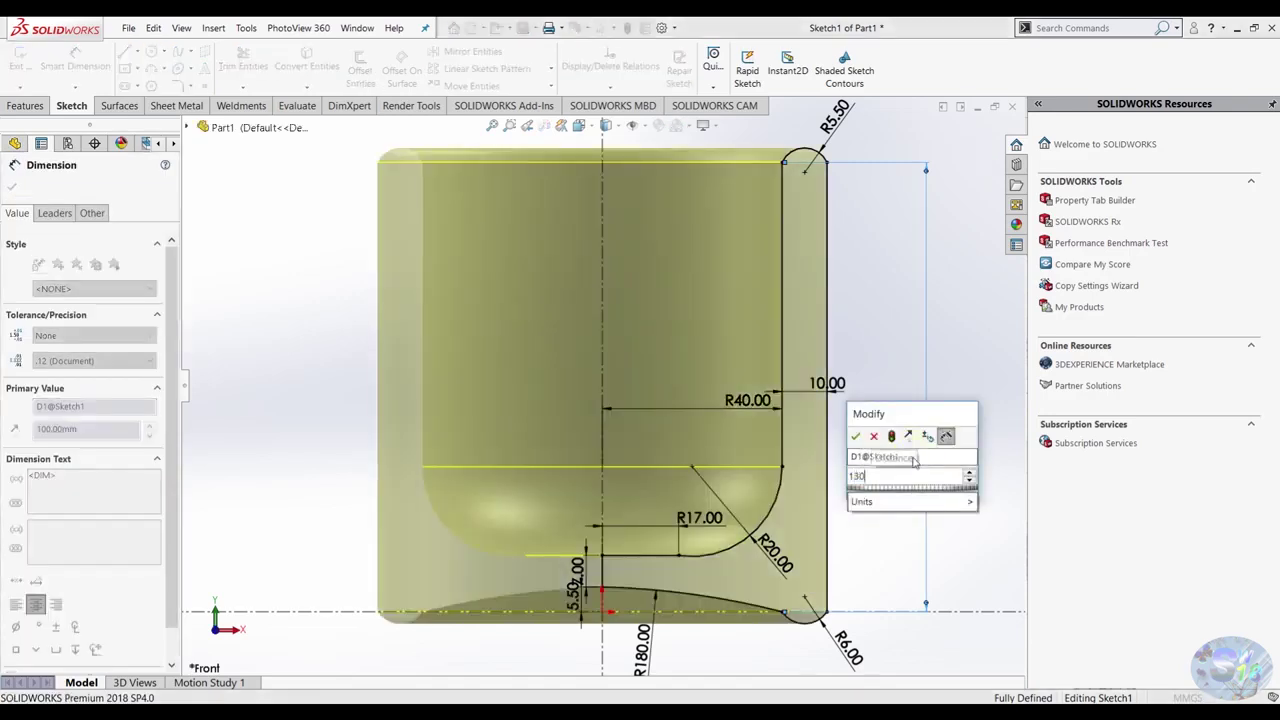
{"action": "key", "text": "Return"}
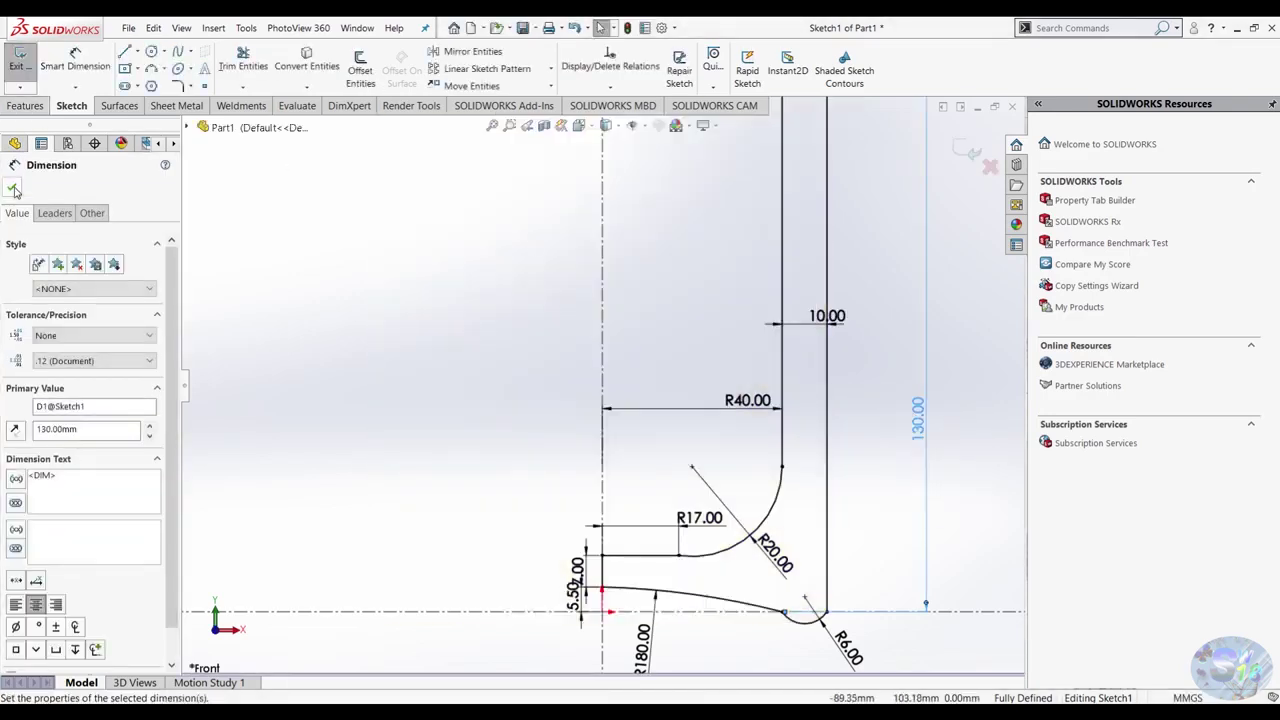
{"action": "left_click", "coordinate": [14, 189]}
{"action": "left_click", "coordinate": [18, 62]}
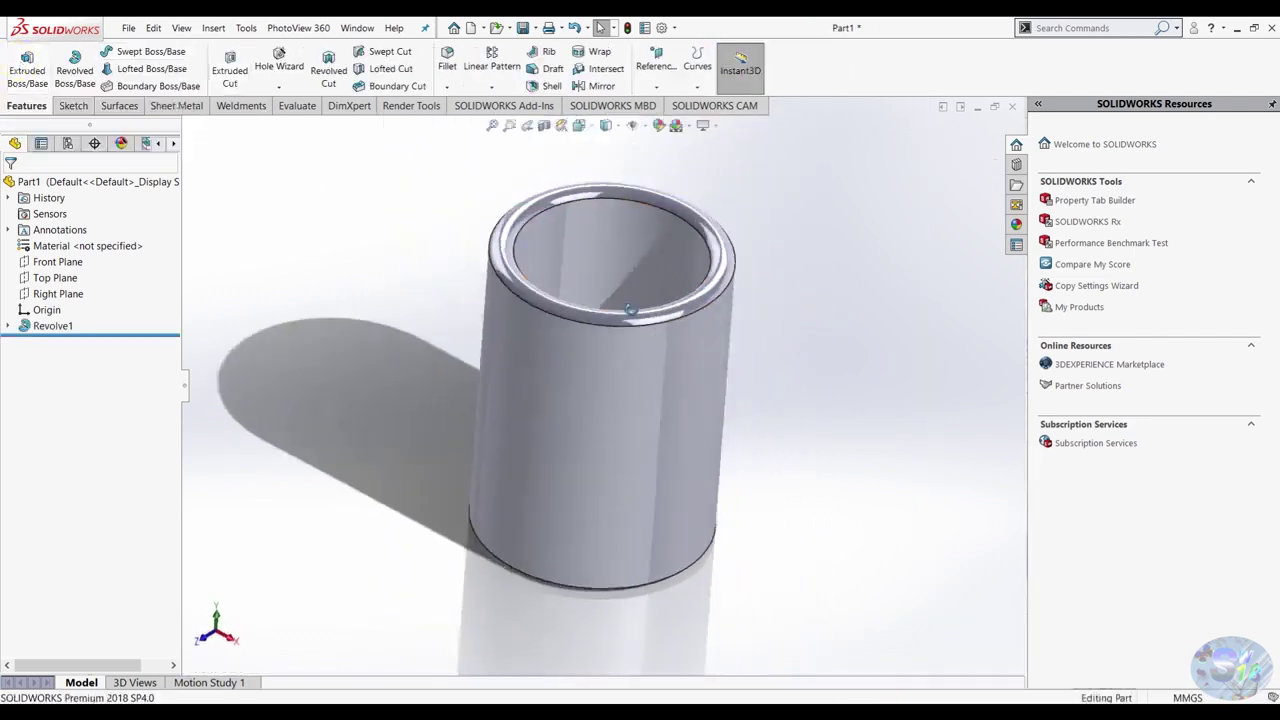
{"action": "key", "text": "ctrl+7"}
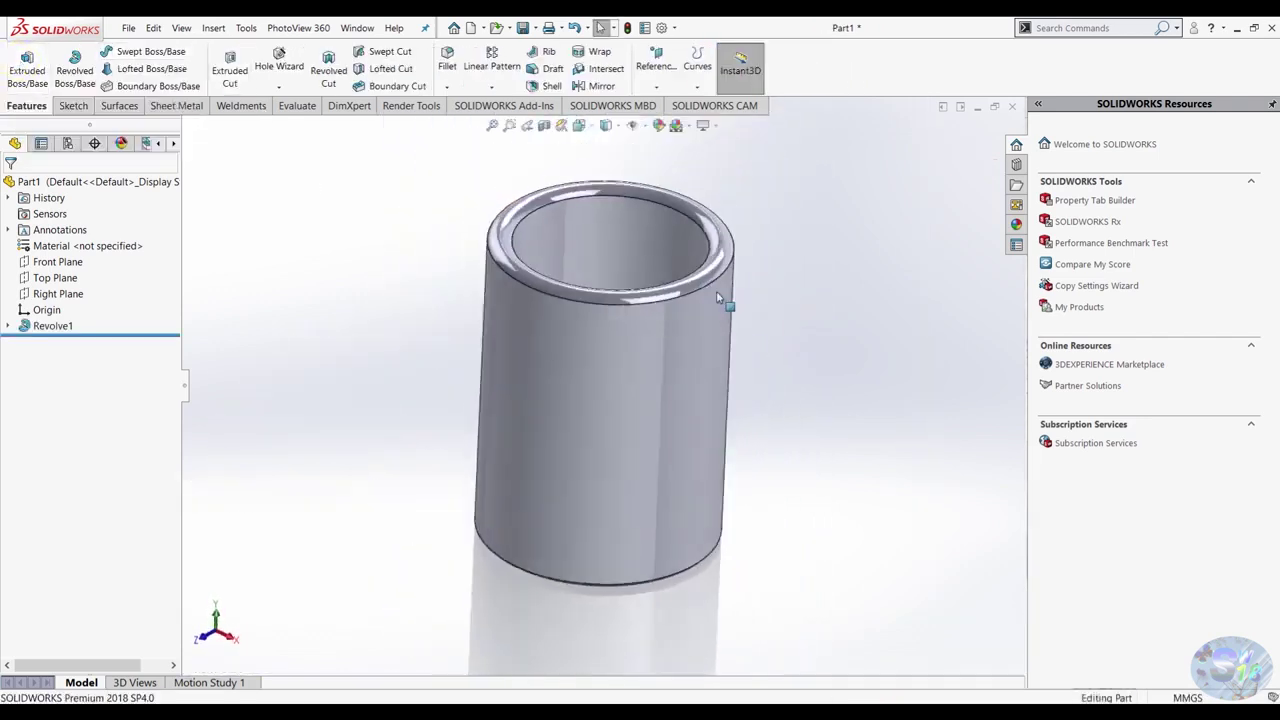
{"action": "key", "text": "ctrl+1"}
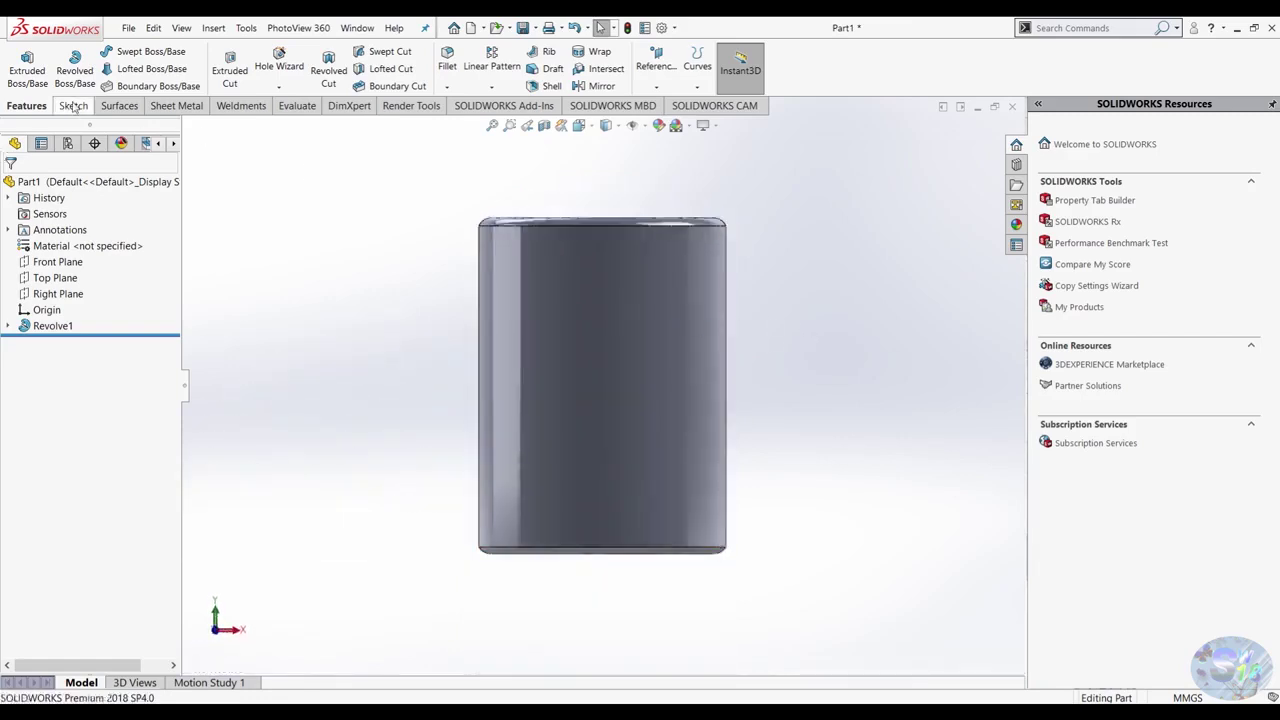
Start Sketch2 on the Front Plane with infinite vertical and horizontal construction lines through the origin.
{"action": "left_click", "coordinate": [88, 106]}
{"action": "left_click", "coordinate": [125, 50]}
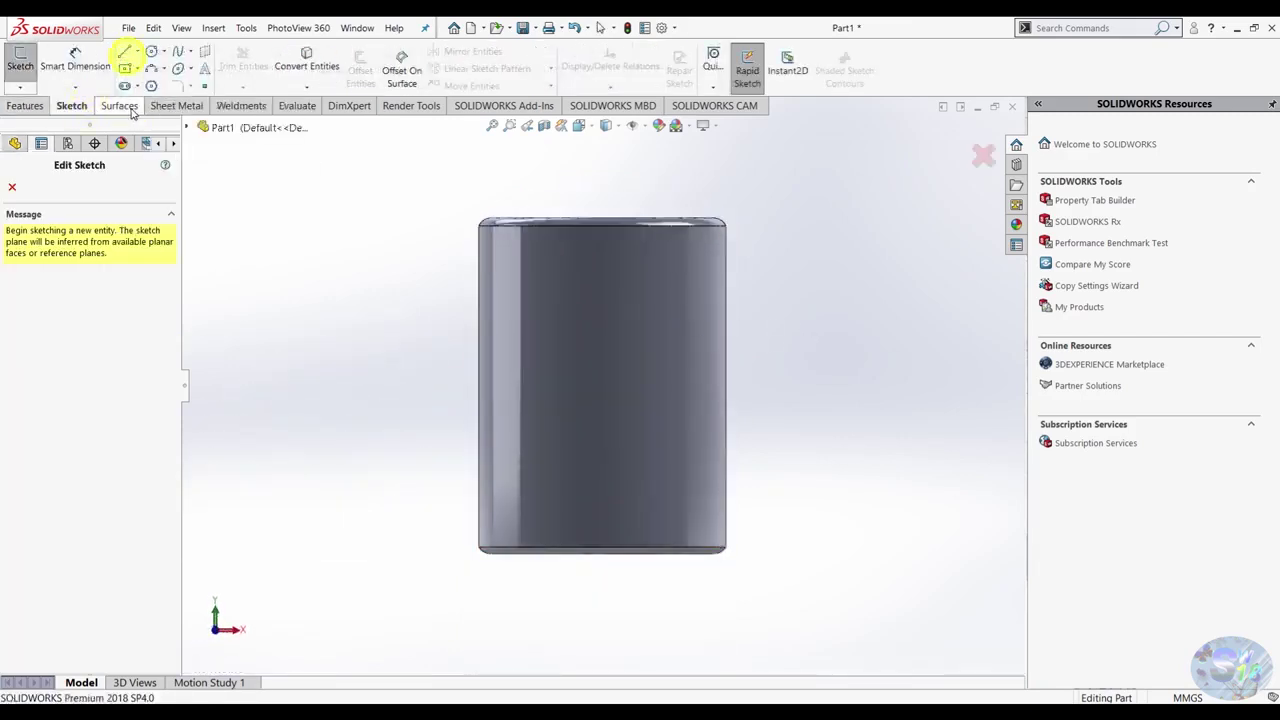
{"action": "left_click", "coordinate": [12, 187]}
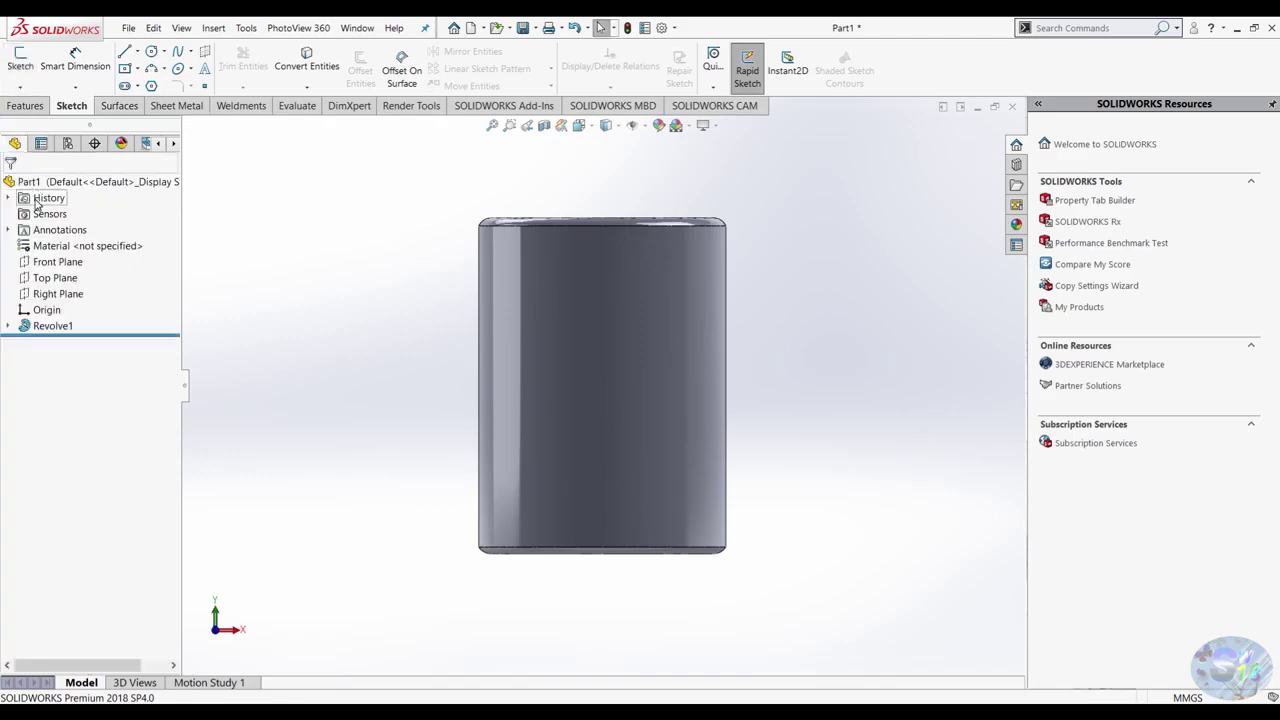
{"action": "left_click", "coordinate": [57, 261]}
{"action": "left_click", "coordinate": [125, 51]}
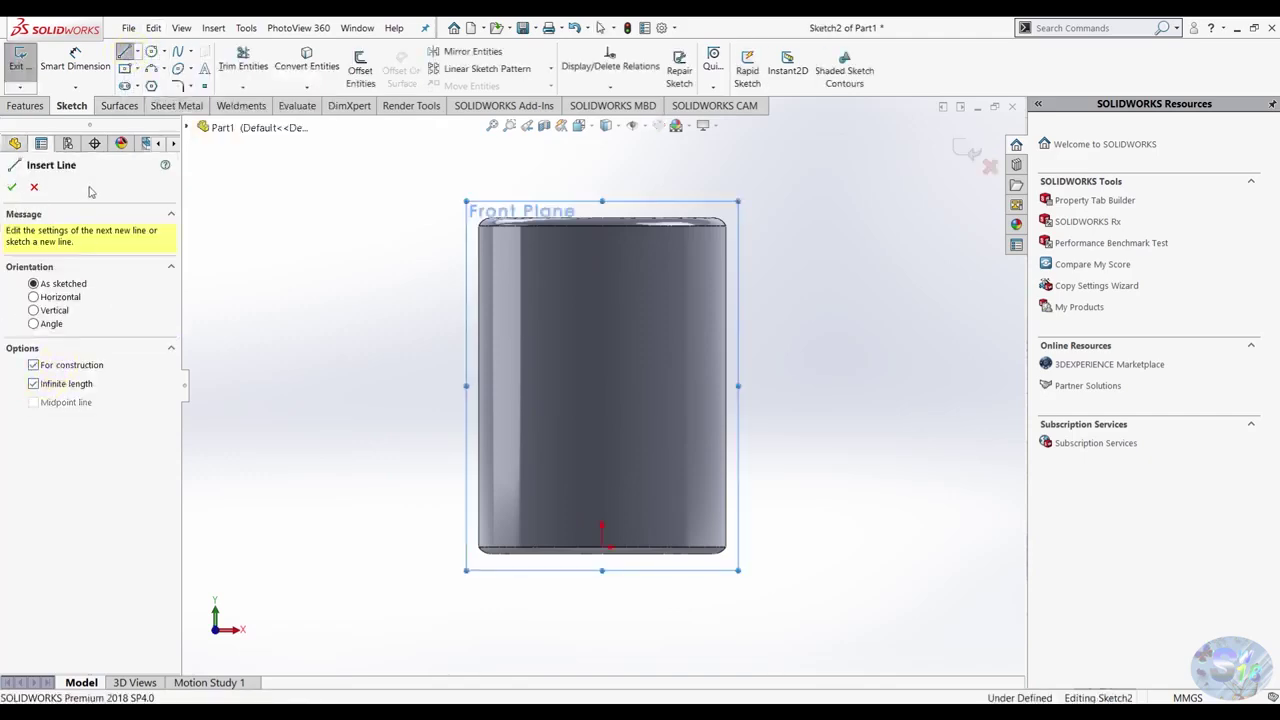
{"action": "left_click", "coordinate": [602, 548]}
{"action": "left_click", "coordinate": [603, 607]}
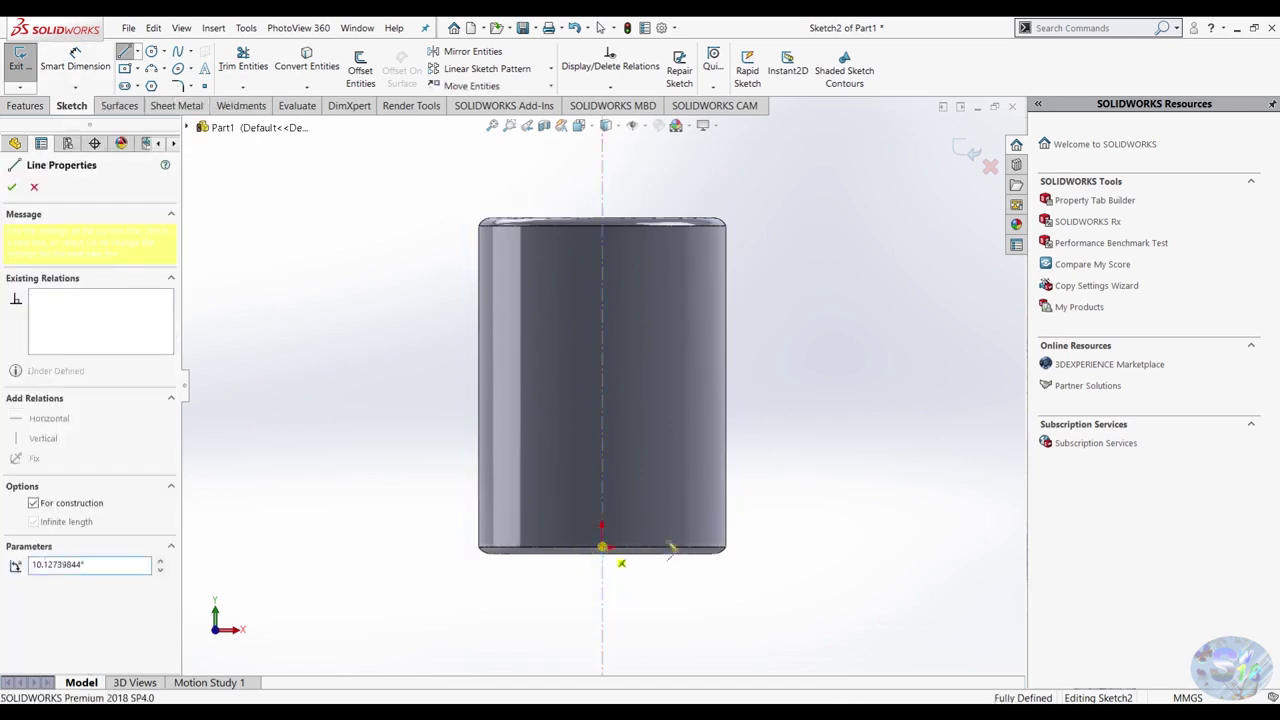
{"action": "left_click", "coordinate": [602, 548]}
{"action": "left_click", "coordinate": [787, 548]}
{"action": "key", "text": "Escape"}
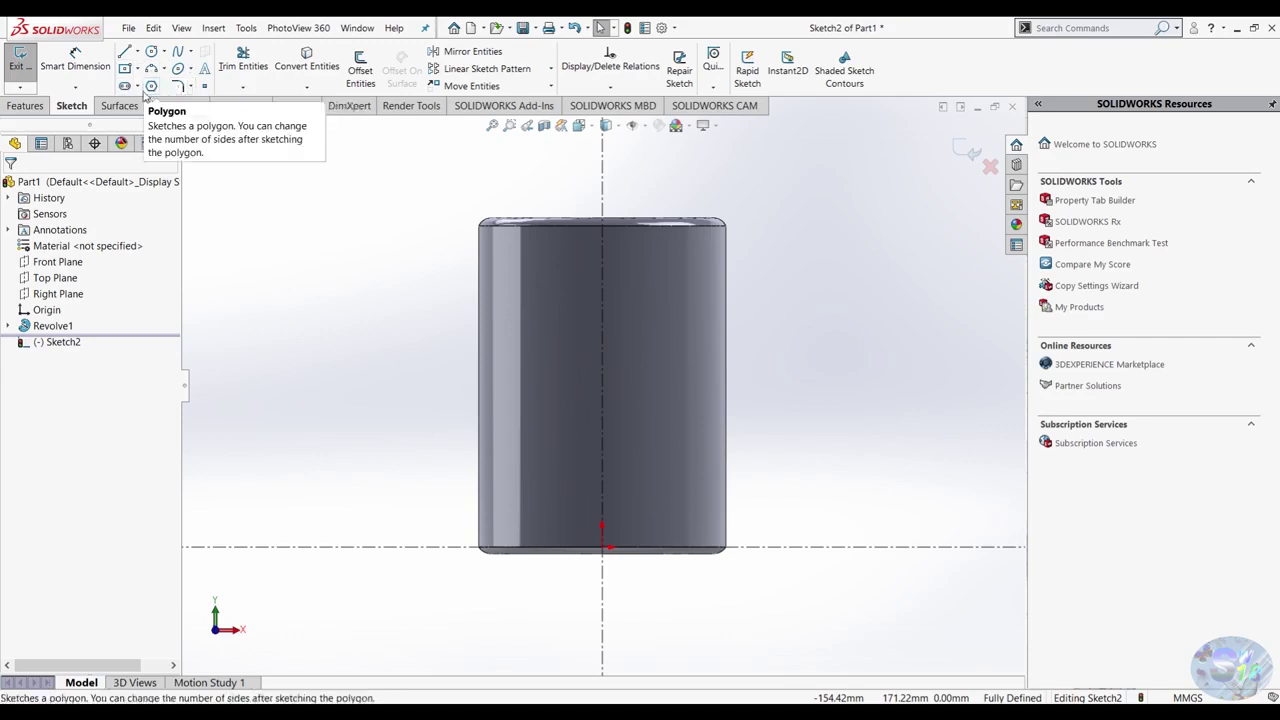
Draw a spline handle path from the mug's upper right side, curving out and down to its lower side.
{"action": "left_click", "coordinate": [177, 55]}
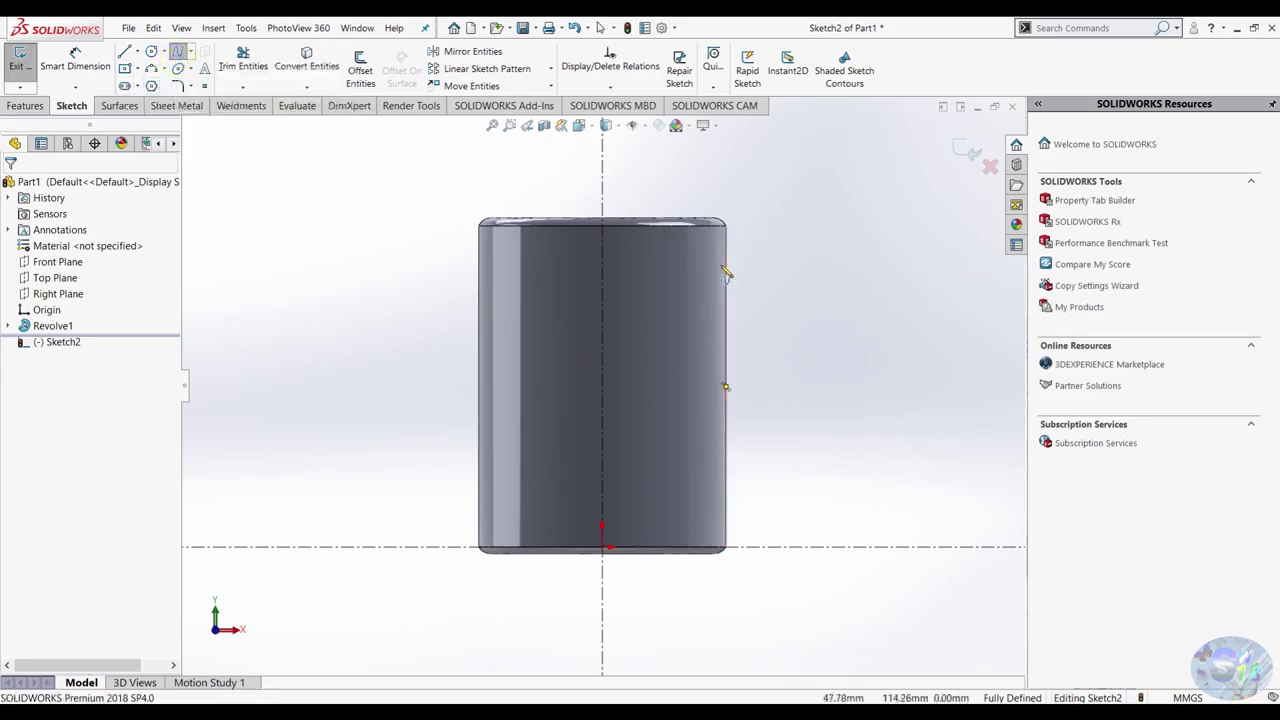
{"action": "left_click", "coordinate": [721, 264]}
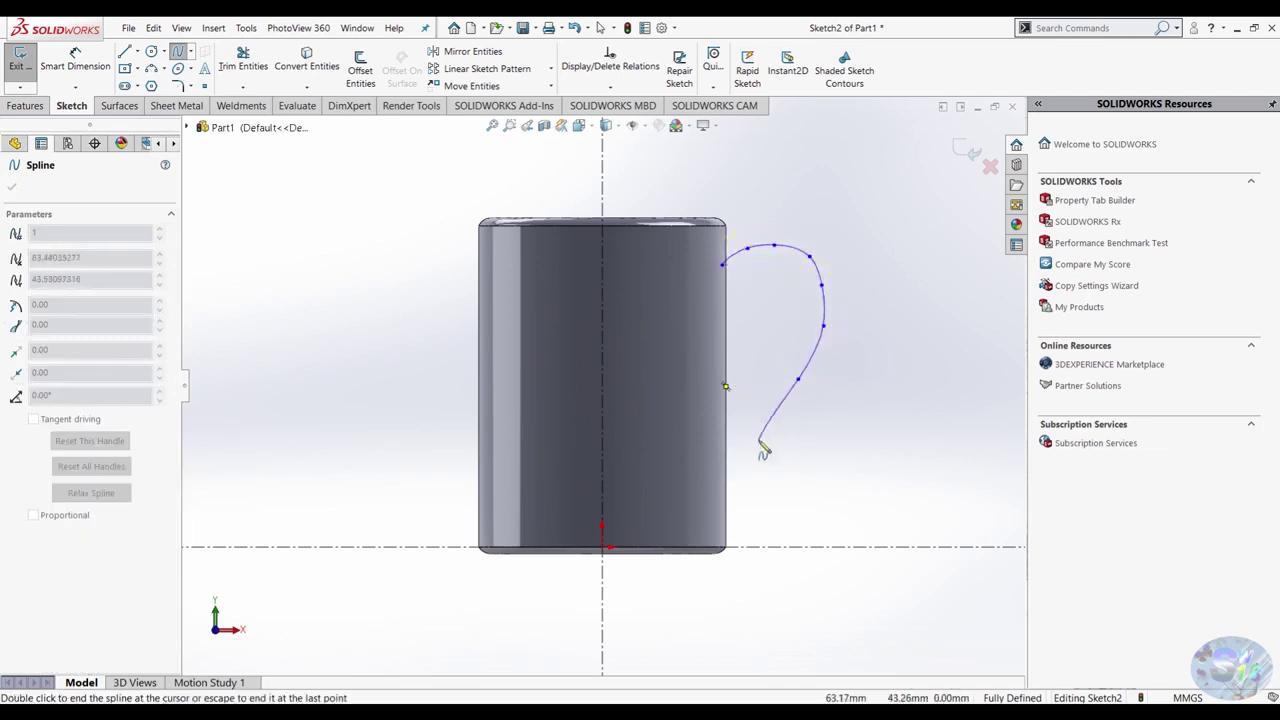
{"action": "left_click", "coordinate": [732, 479]}
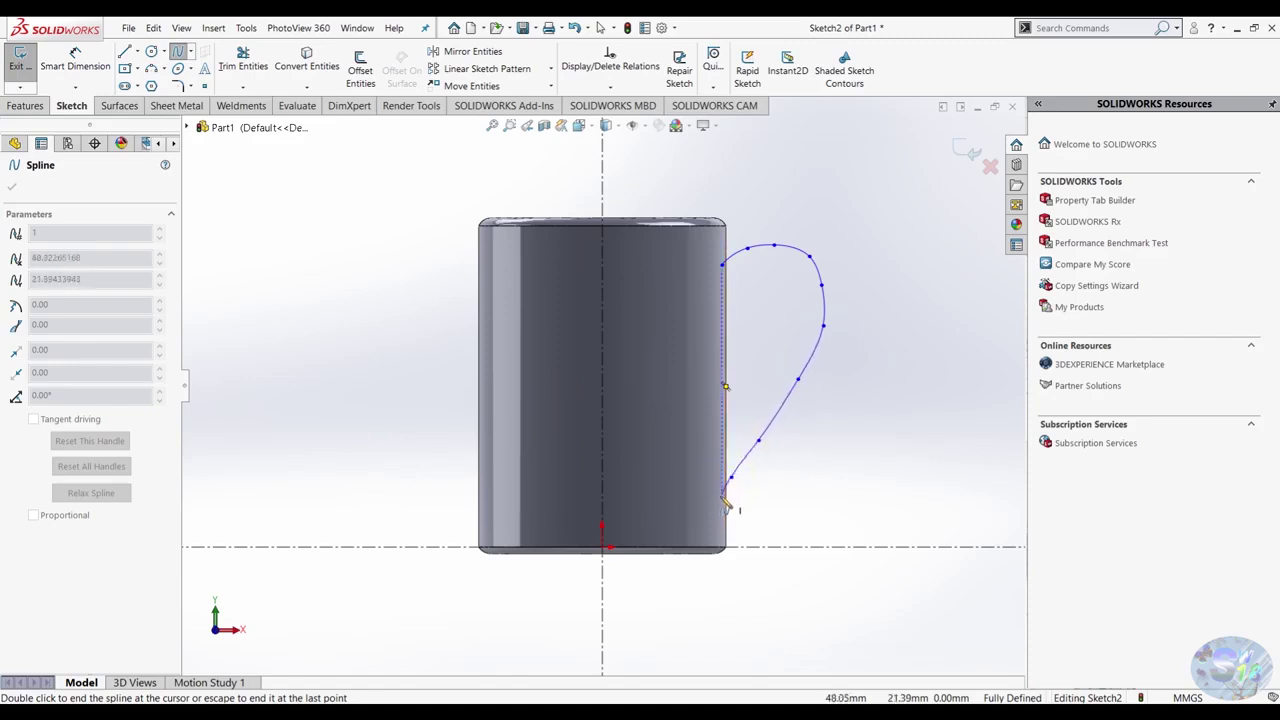
{"action": "double_click", "coordinate": [722, 500]}
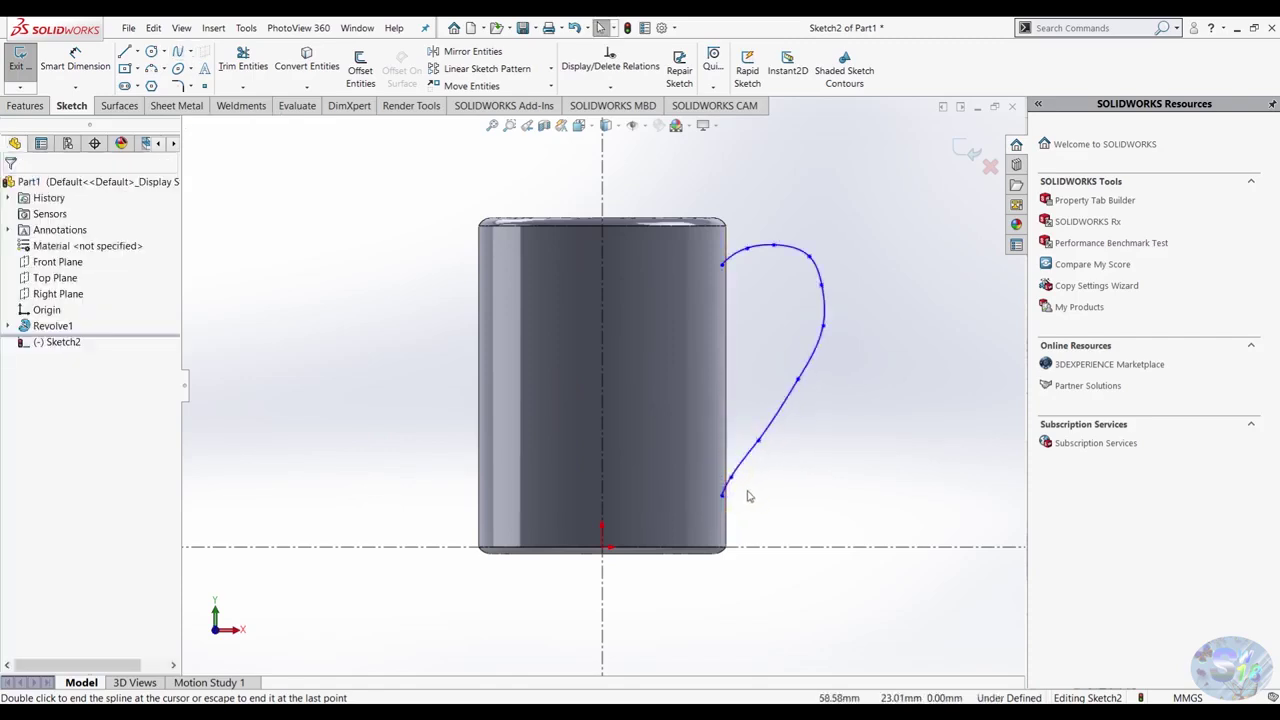
{"action": "scroll", "coordinate": [786, 400], "scroll_direction": "down", "scroll_amount": 3}
{"action": "scroll", "coordinate": [790, 400], "scroll_direction": "up", "scroll_amount": 4}
{"action": "scroll", "coordinate": [663, 268], "scroll_direction": "down", "scroll_amount": 2}
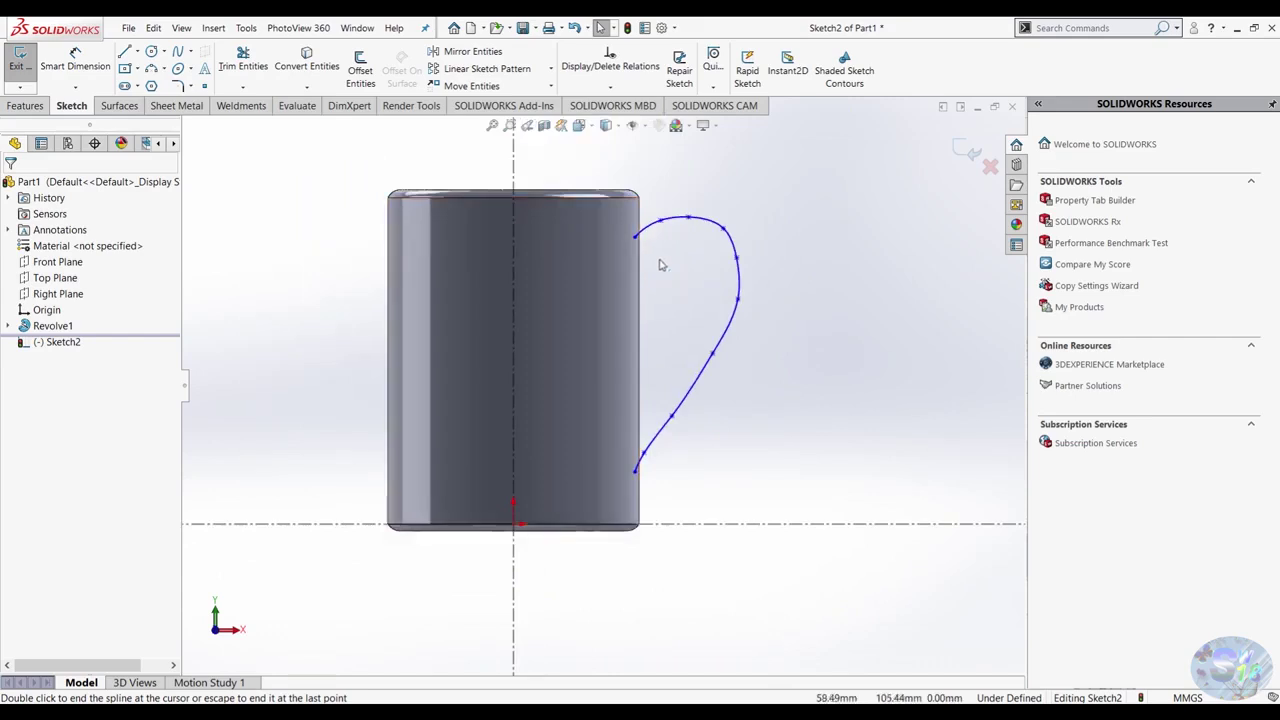
{"action": "key", "text": "ctrl+7"}
{"action": "key", "text": "ctrl+1"}
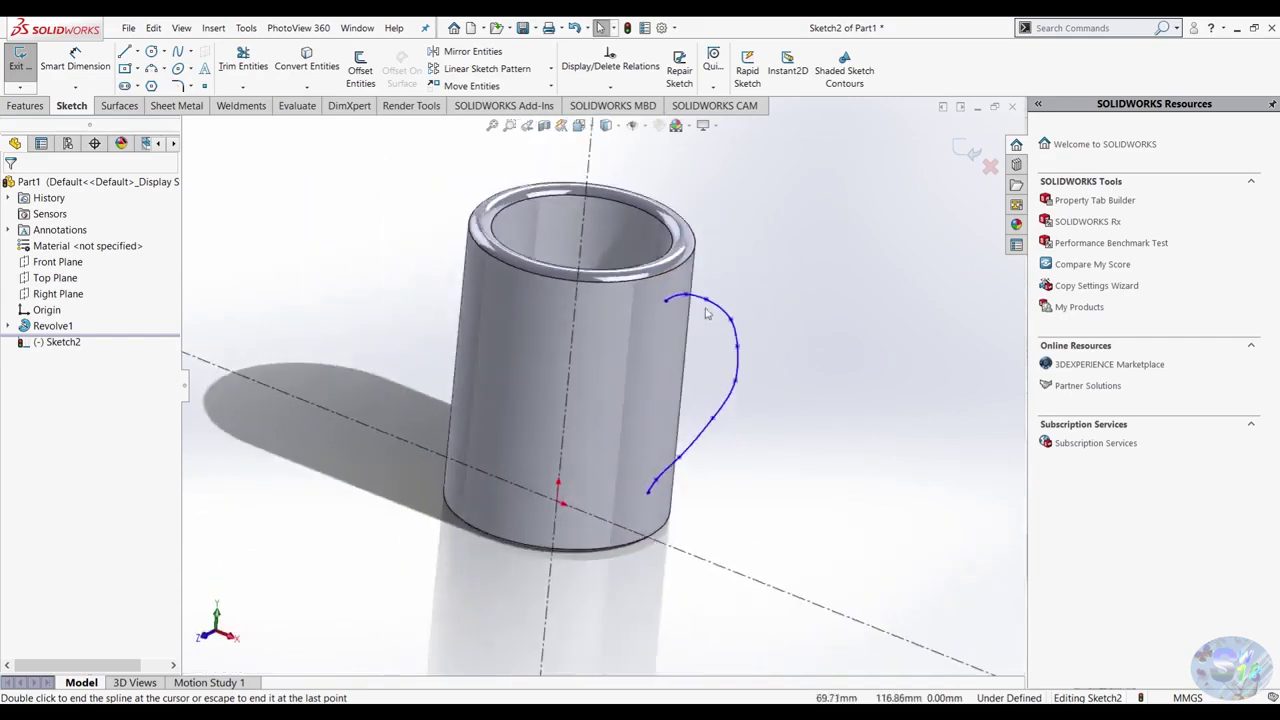
{"action": "left_click", "coordinate": [544, 125]}
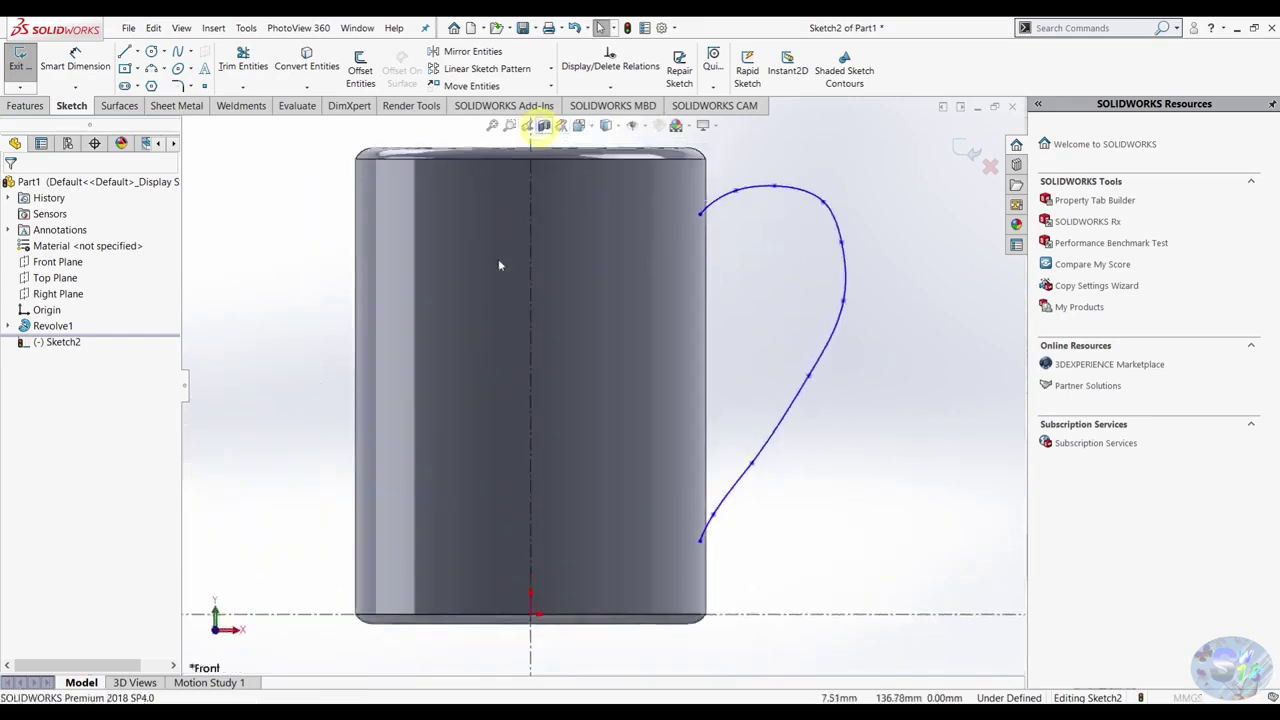
Show the mug cut in half with a Front Plane section view, facing it from the front.
{"action": "key", "text": "ctrl+7"}
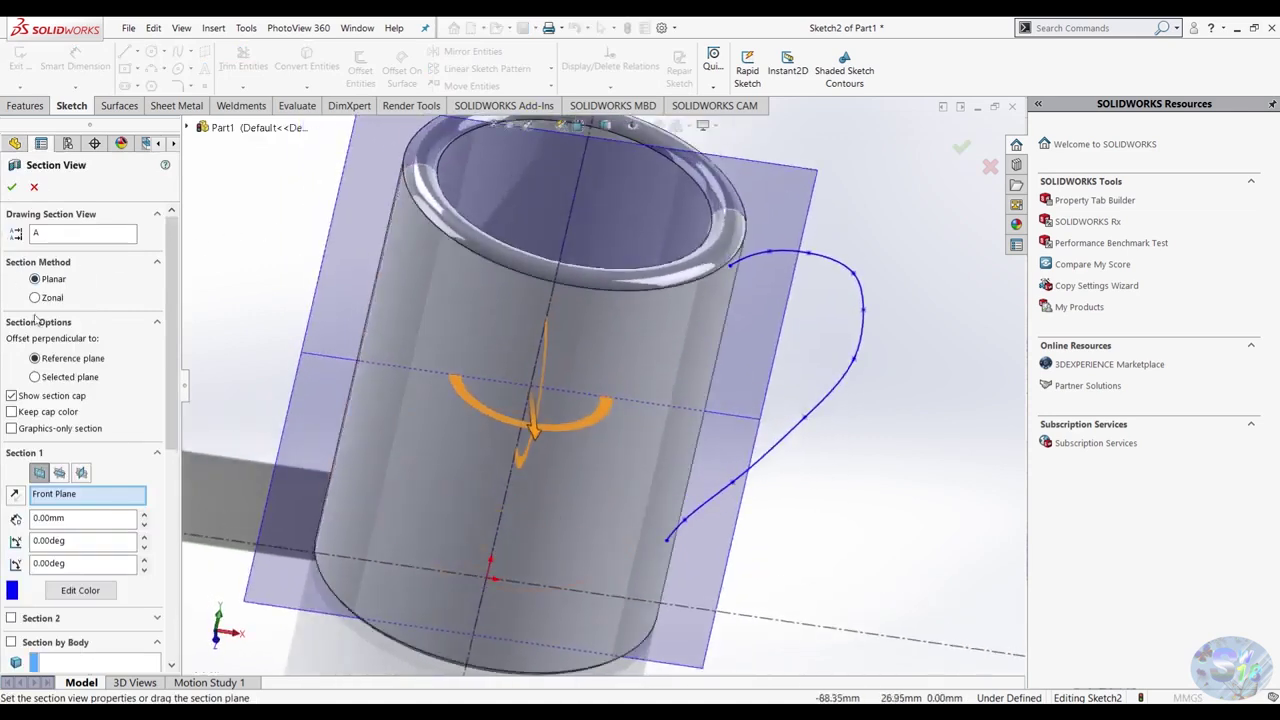
{"action": "left_click", "coordinate": [60, 474]}
{"action": "left_click", "coordinate": [82, 474]}
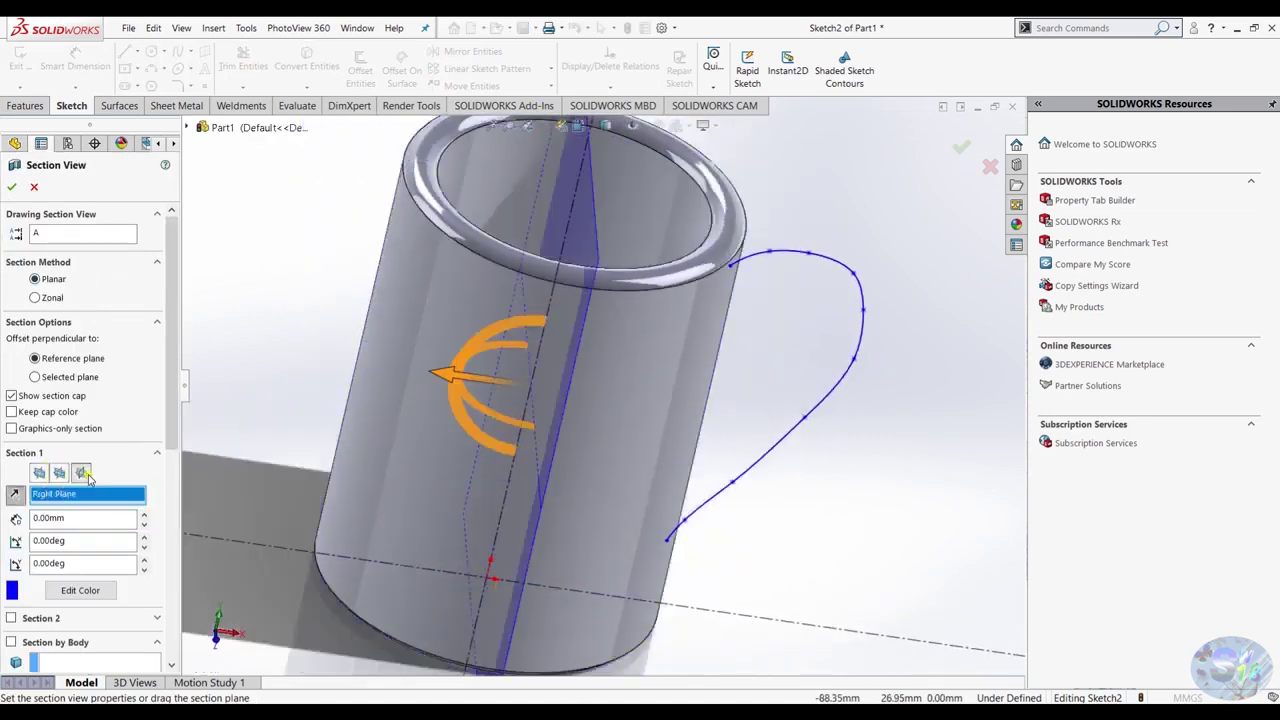
{"action": "left_click", "coordinate": [40, 473]}
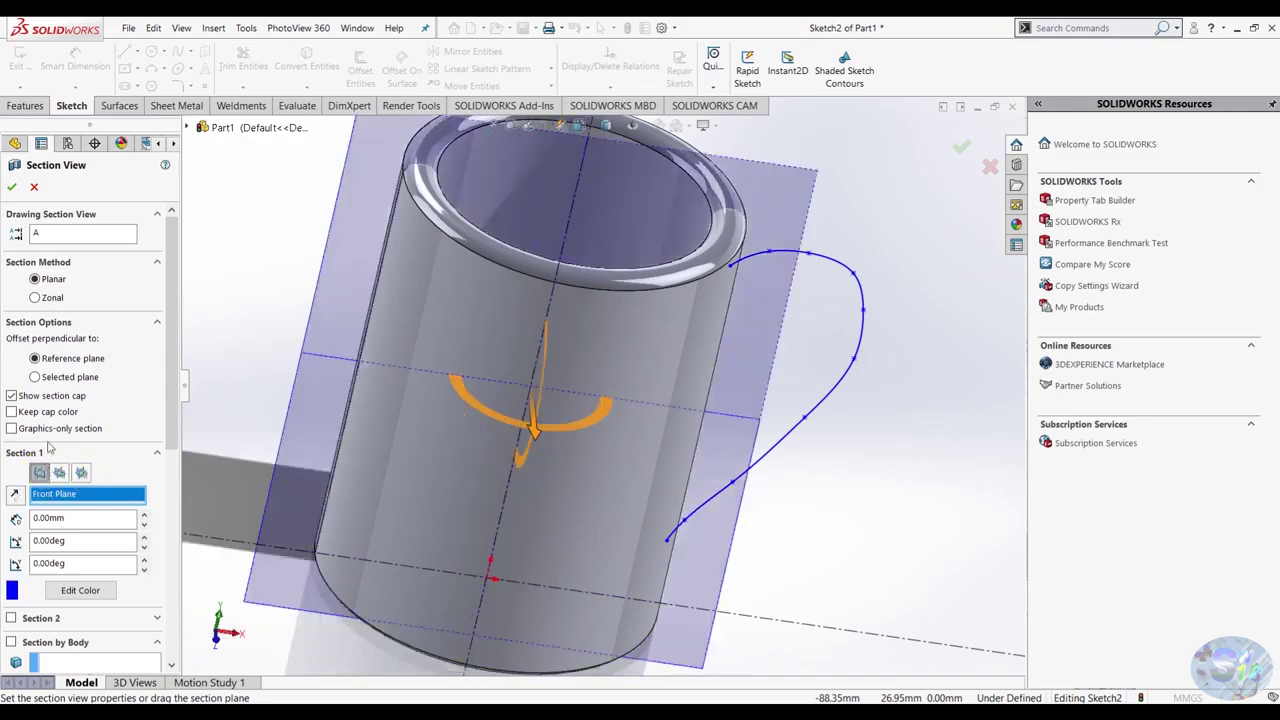
{"action": "left_click", "coordinate": [11, 187]}
{"action": "key", "text": "ctrl+1"}
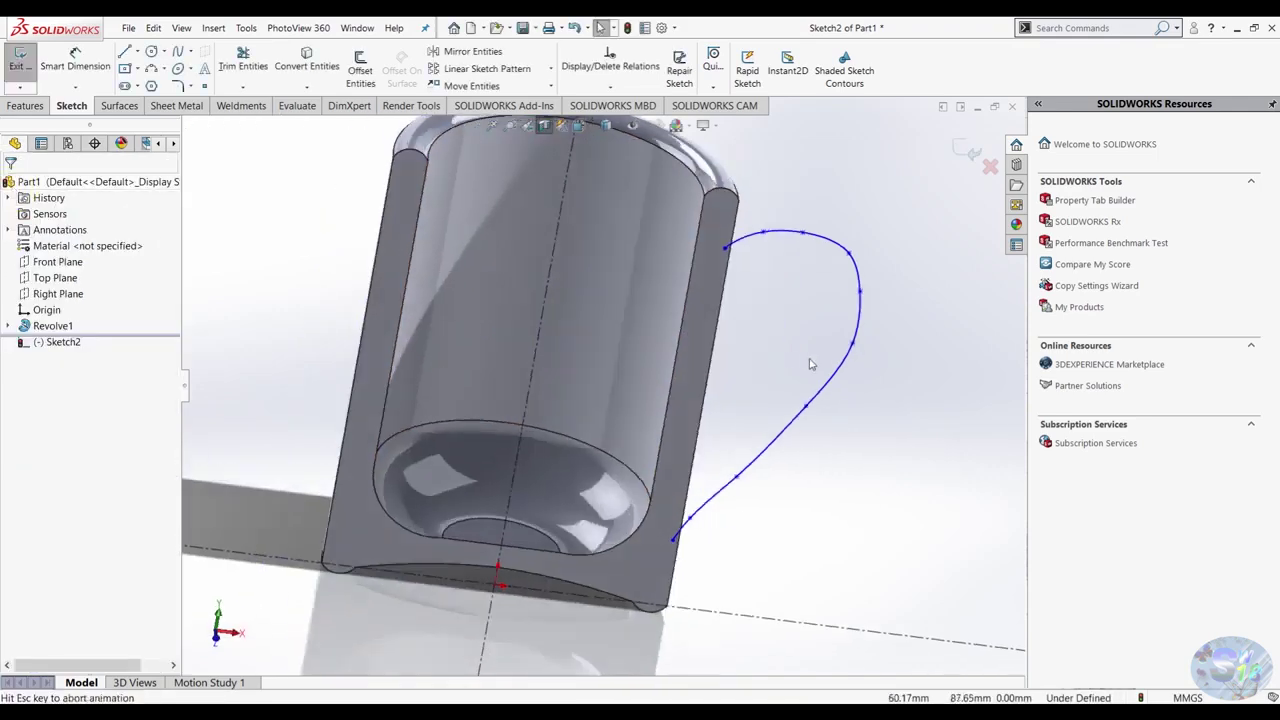
Drag the spline's upper endpoint onto the mug's outer wall and pull a mid point outward.
{"action": "left_click", "coordinate": [66, 55]}
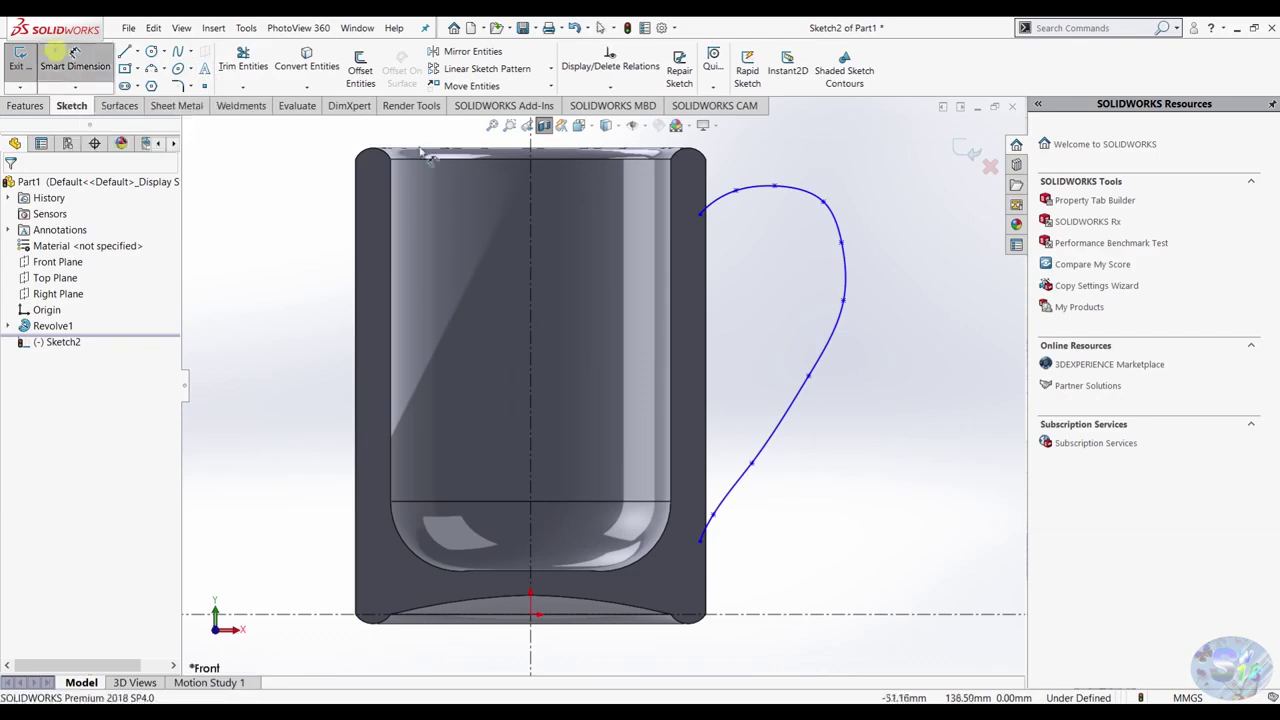
{"action": "left_click", "coordinate": [699, 214]}
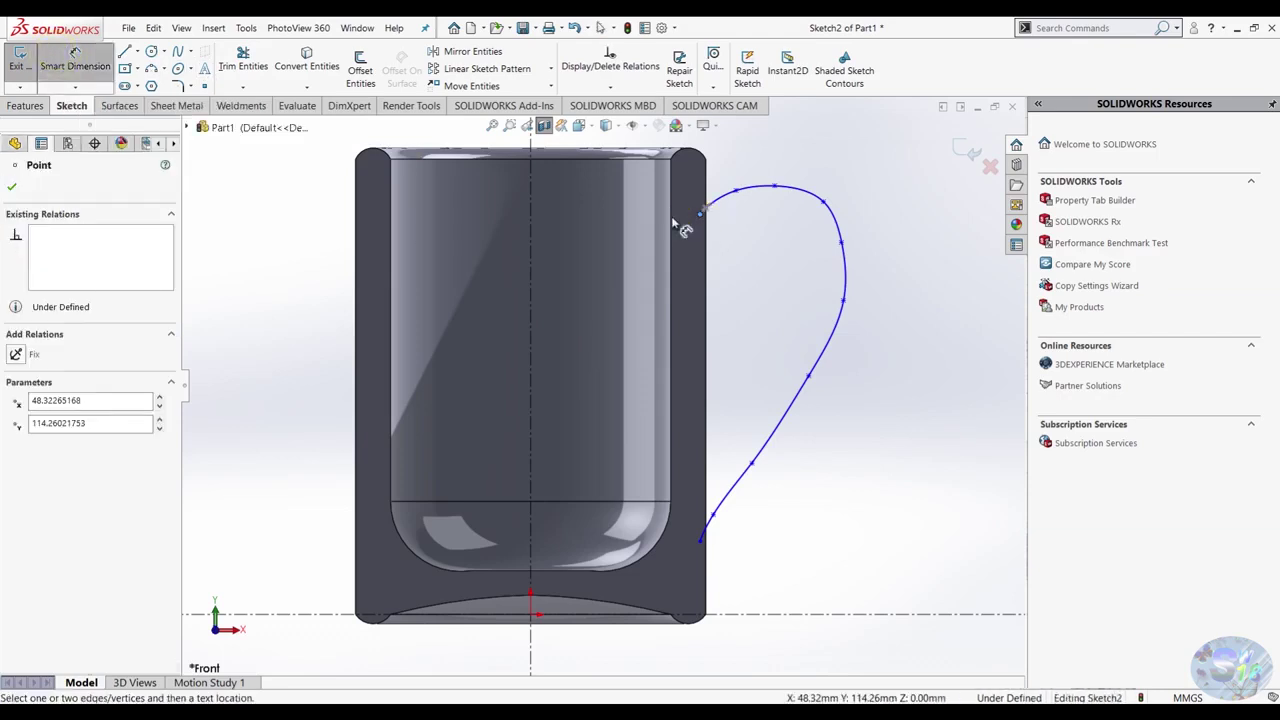
{"action": "key", "text": "Escape"}
{"action": "scroll", "coordinate": [700, 235], "scroll_direction": "down", "scroll_amount": 4}
{"action": "left_click", "coordinate": [686, 245]}
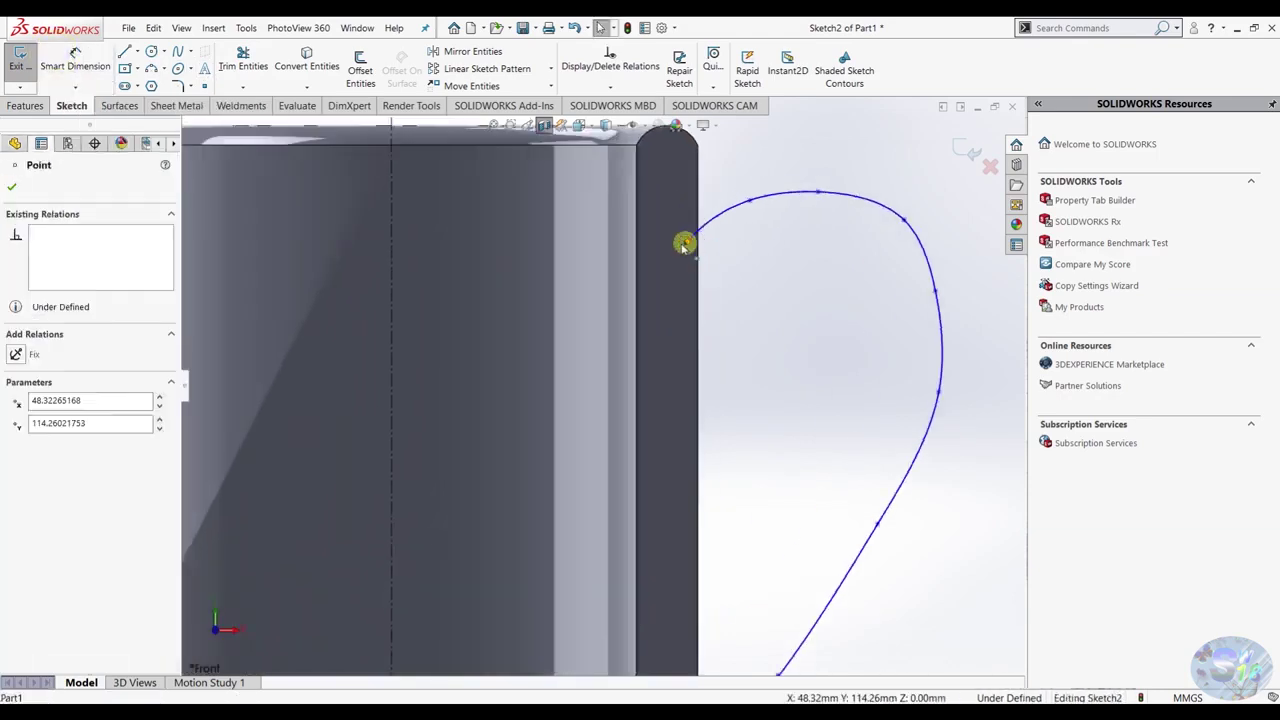
{"action": "left_click_drag", "start_coordinate": [675, 250], "coordinate": [669, 252]}
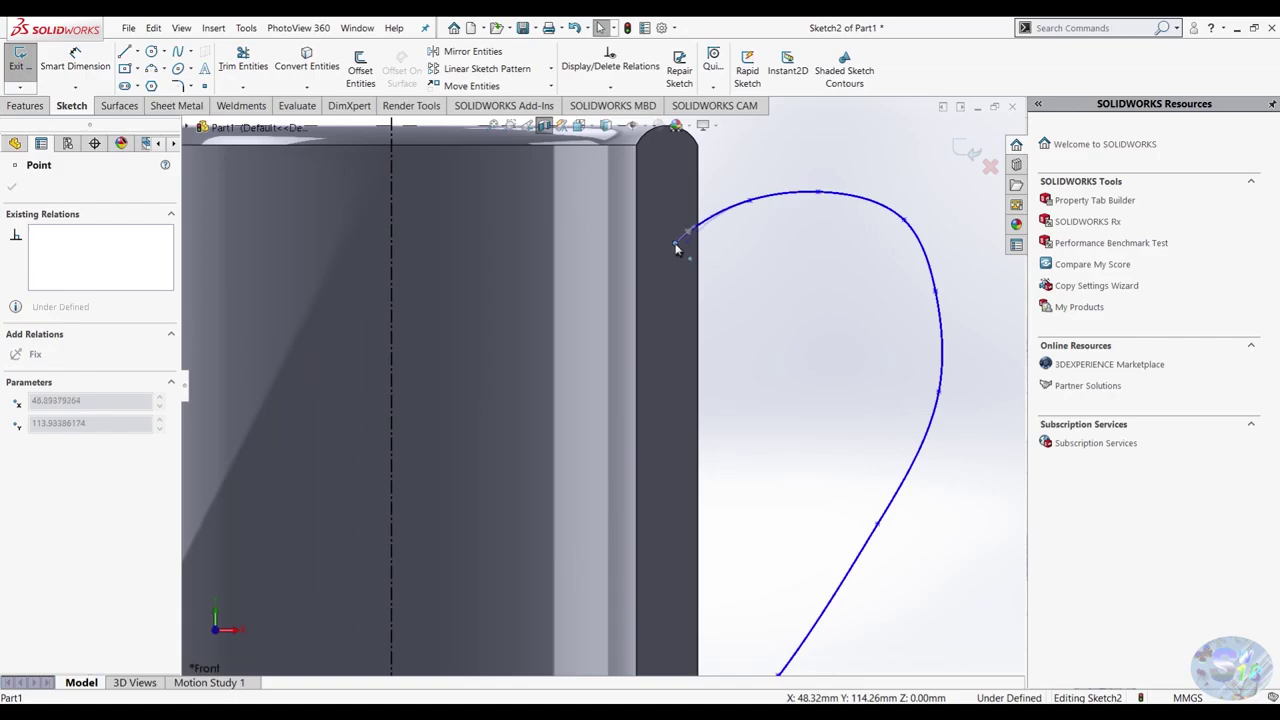
{"action": "scroll", "coordinate": [690, 350], "scroll_direction": "up", "scroll_amount": 3}
{"action": "scroll", "coordinate": [692, 355], "scroll_direction": "down", "scroll_amount": 3}
{"action": "left_click", "coordinate": [692, 355]}
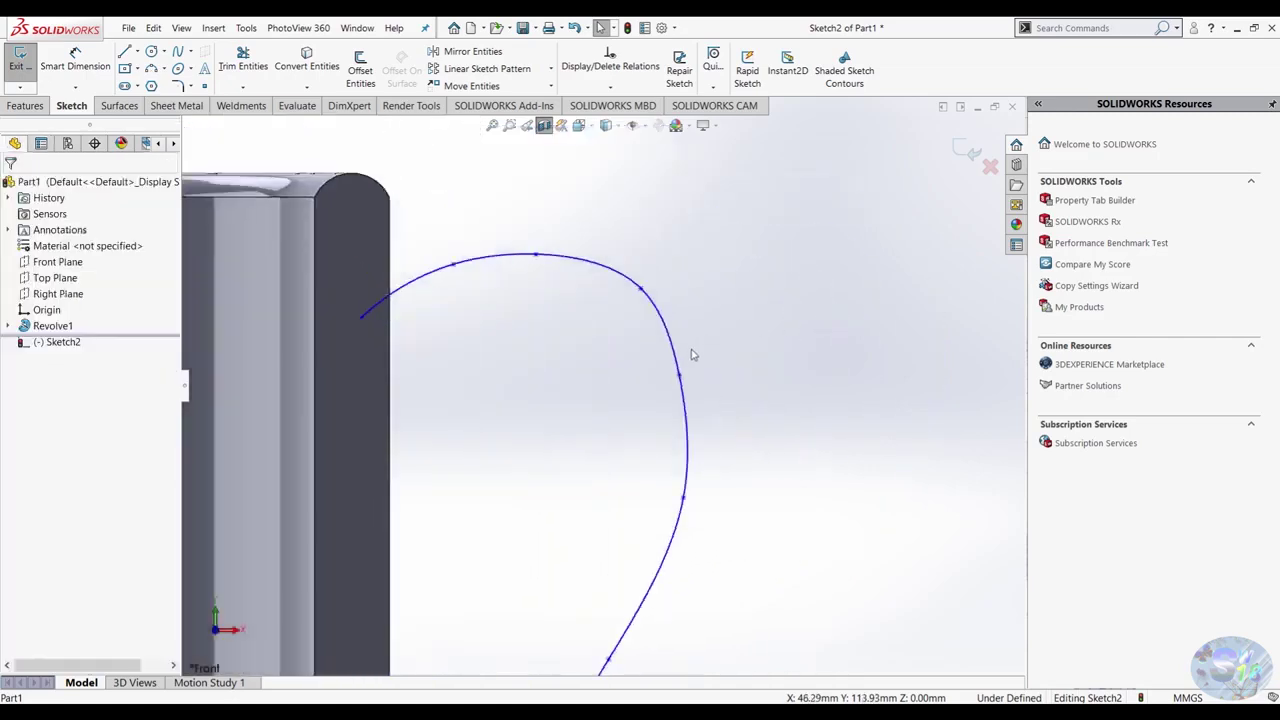
{"action": "left_click", "coordinate": [679, 378]}
{"action": "left_click_drag", "start_coordinate": [679, 378], "coordinate": [695, 372]}
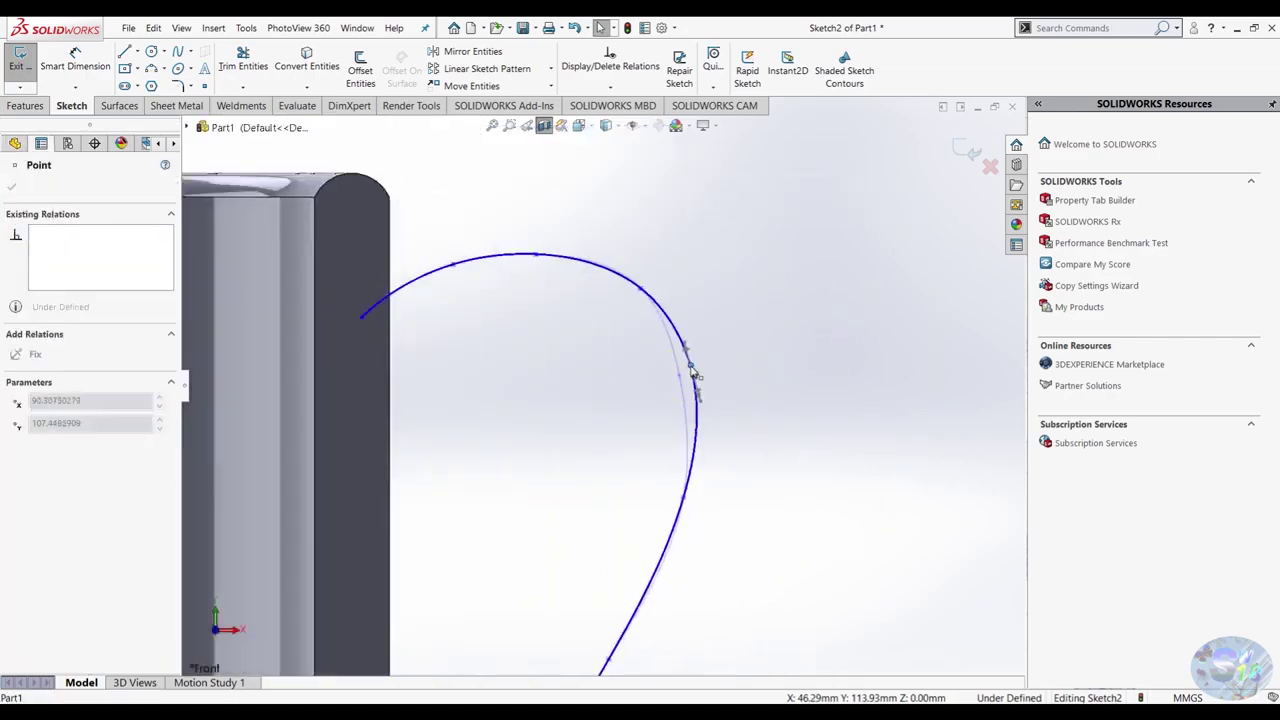
{"action": "scroll", "coordinate": [700, 410], "scroll_direction": "up", "scroll_amount": 2}
{"action": "scroll", "coordinate": [634, 451], "scroll_direction": "up", "scroll_amount": 2}
{"action": "scroll", "coordinate": [531, 500], "scroll_direction": "down", "scroll_amount": 5}
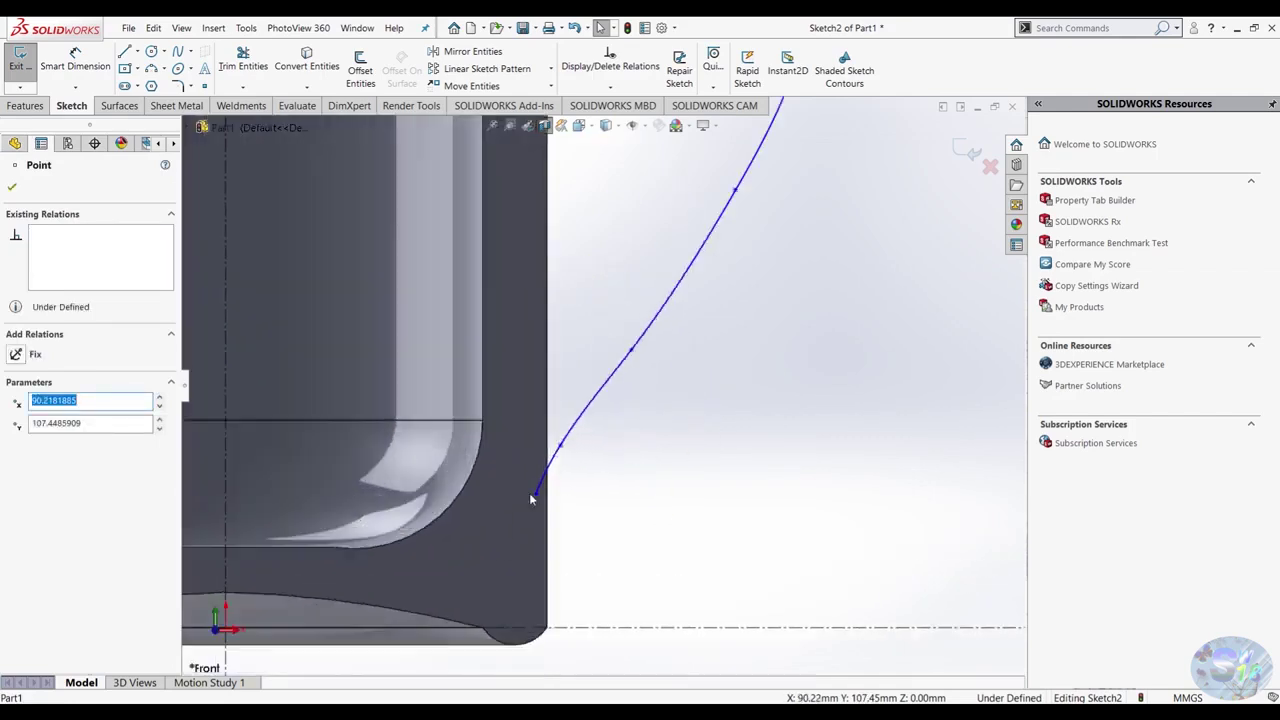
{"action": "scroll", "coordinate": [558, 488], "scroll_direction": "down", "scroll_amount": 2}
Move the spline's lower endpoint onto the outer wall, delete the extra spline point, and exit the sketch.
{"action": "left_click_drag", "start_coordinate": [544, 482], "coordinate": [530, 470]}
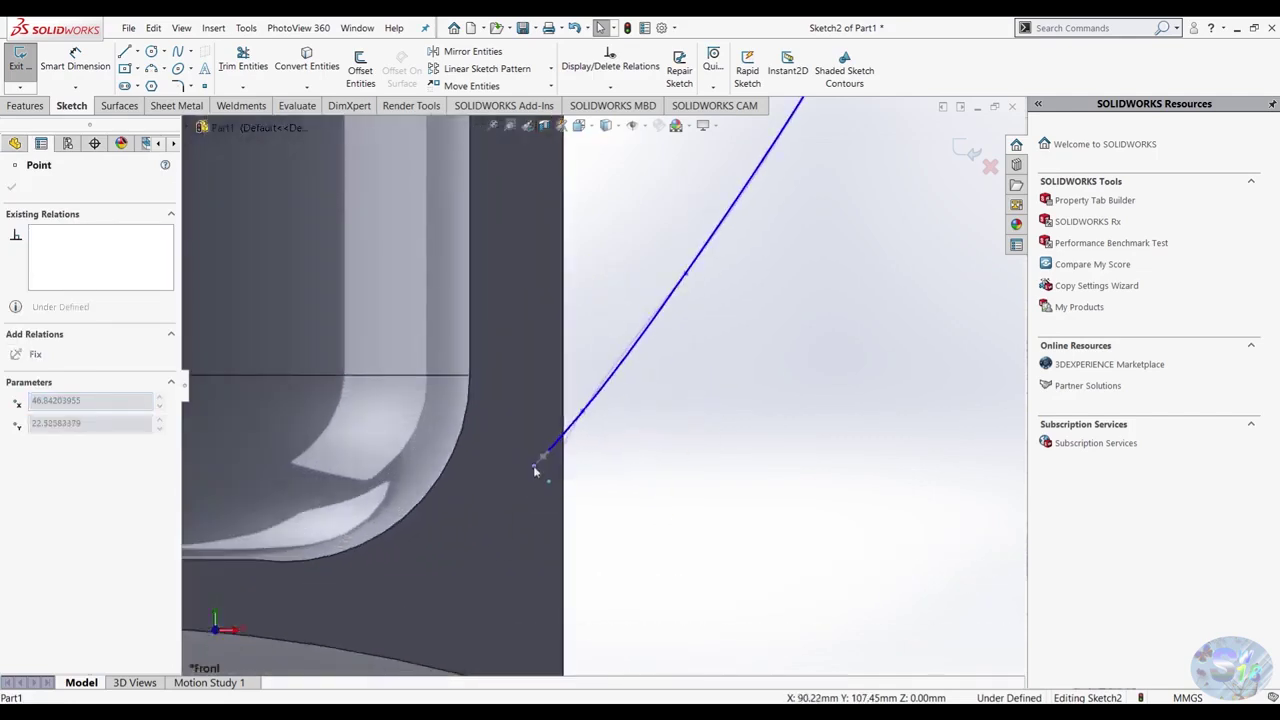
{"action": "scroll", "coordinate": [640, 380], "scroll_direction": "up", "scroll_amount": 2}
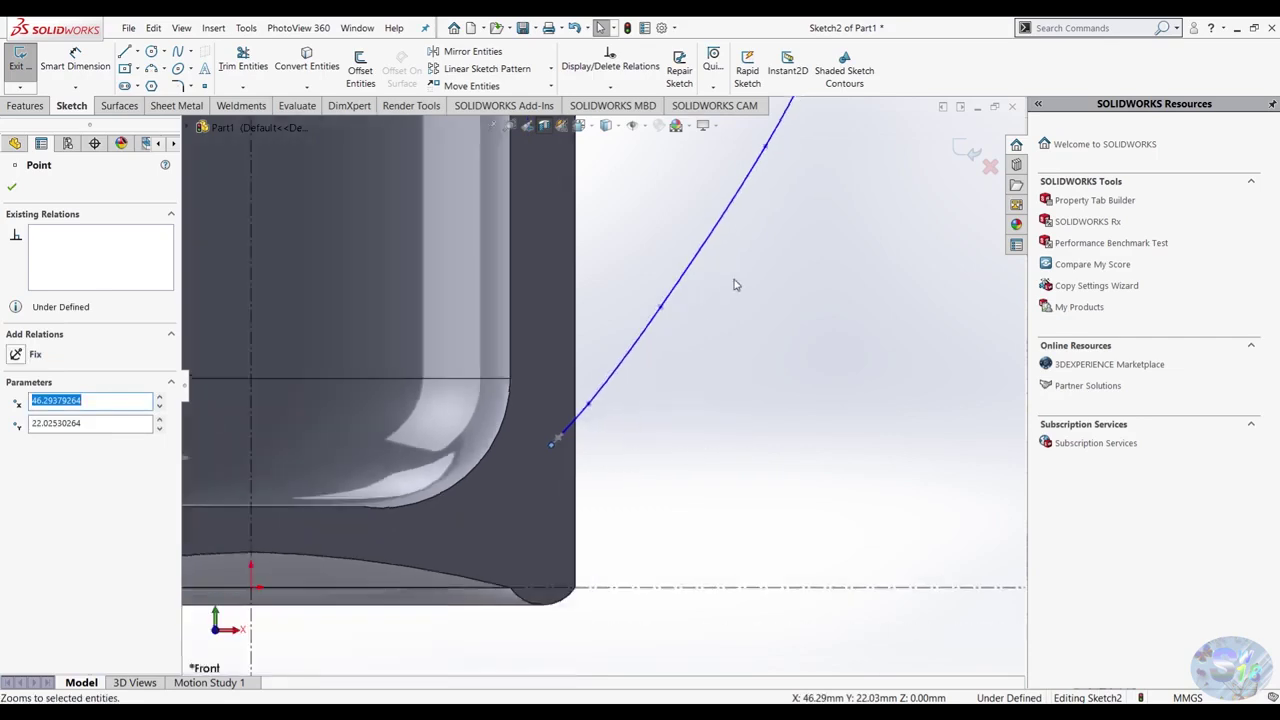
{"action": "scroll", "coordinate": [720, 290], "scroll_direction": "down", "scroll_amount": 2}
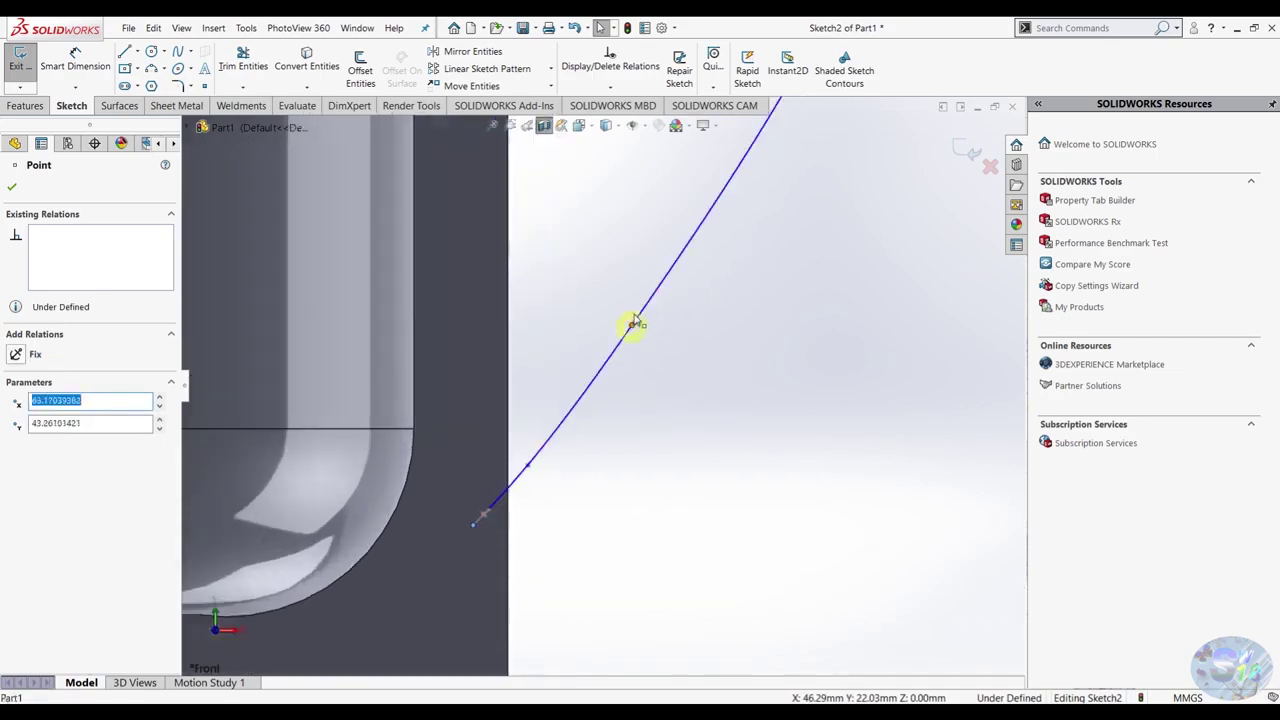
{"action": "left_click_drag", "start_coordinate": [633, 323], "coordinate": [647, 295]}
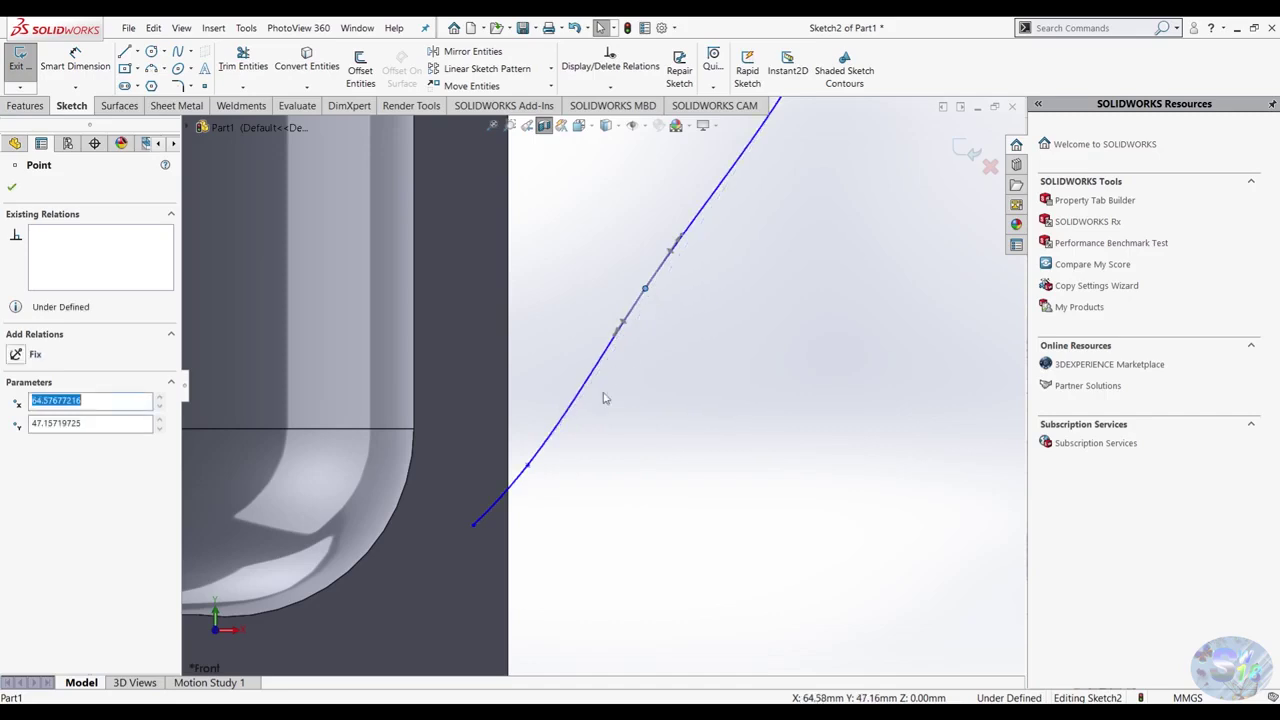
{"action": "right_click", "coordinate": [530, 468]}
{"action": "left_click", "coordinate": [570, 672]}
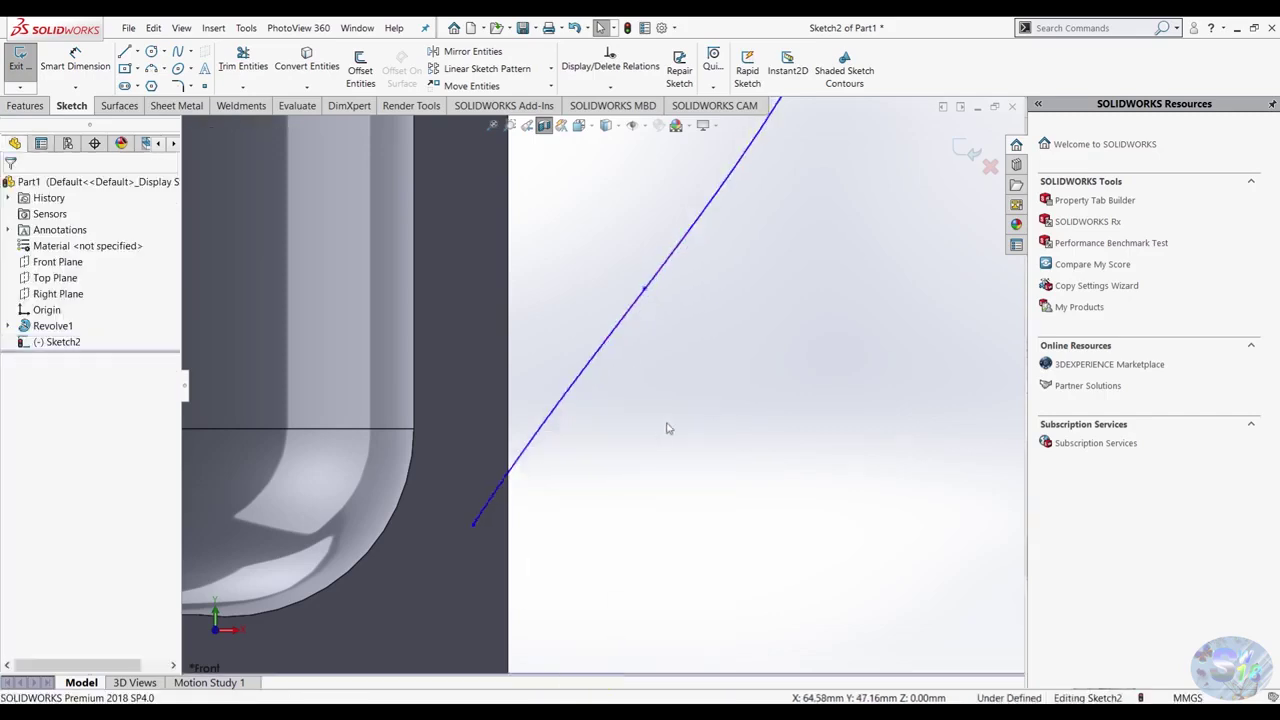
{"action": "scroll", "coordinate": [668, 428], "scroll_direction": "up", "scroll_amount": 5}
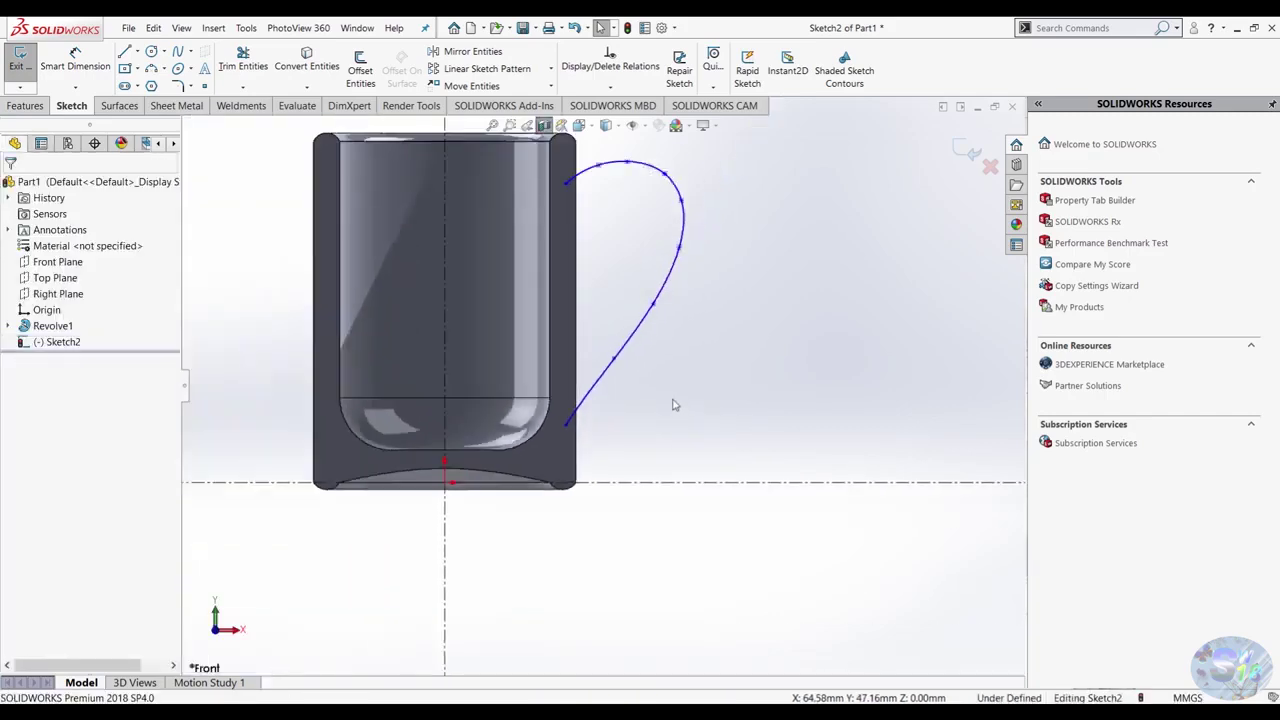
{"action": "left_click", "coordinate": [29, 70]}
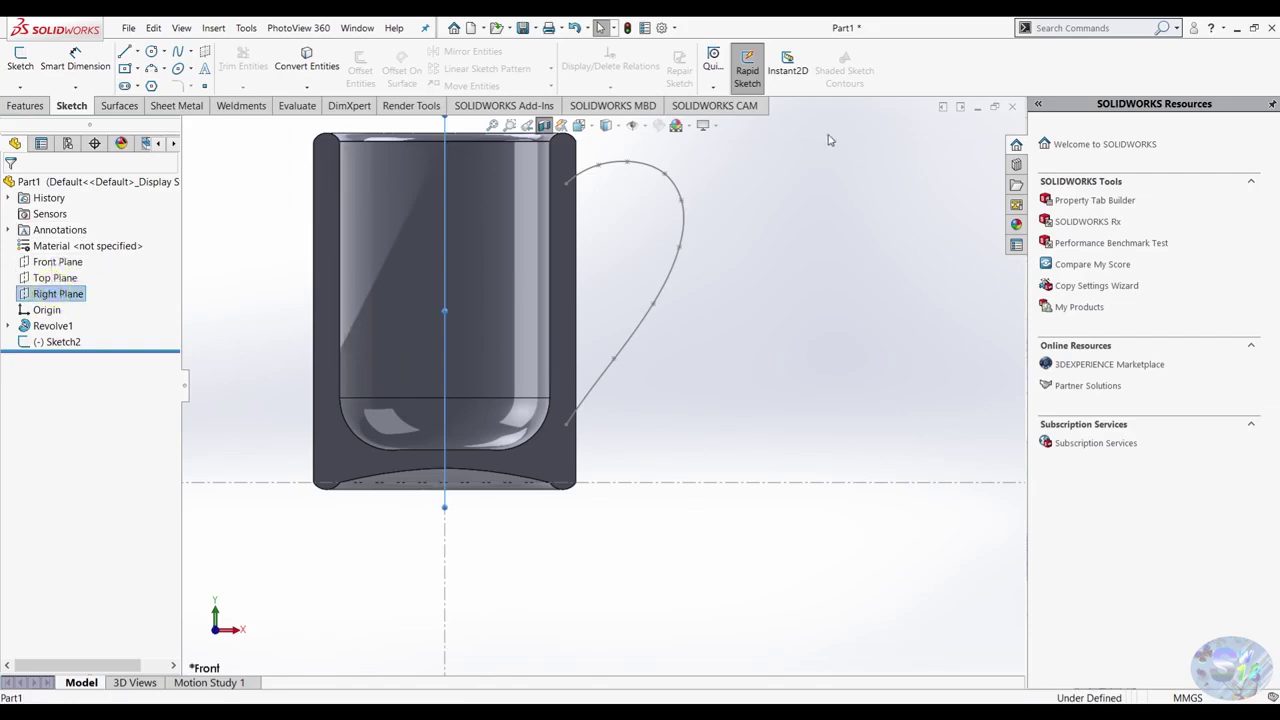
Select the Right Plane as the reference for a new plane.
{"action": "left_click", "coordinate": [713, 72]}
{"action": "left_click", "coordinate": [735, 104]}
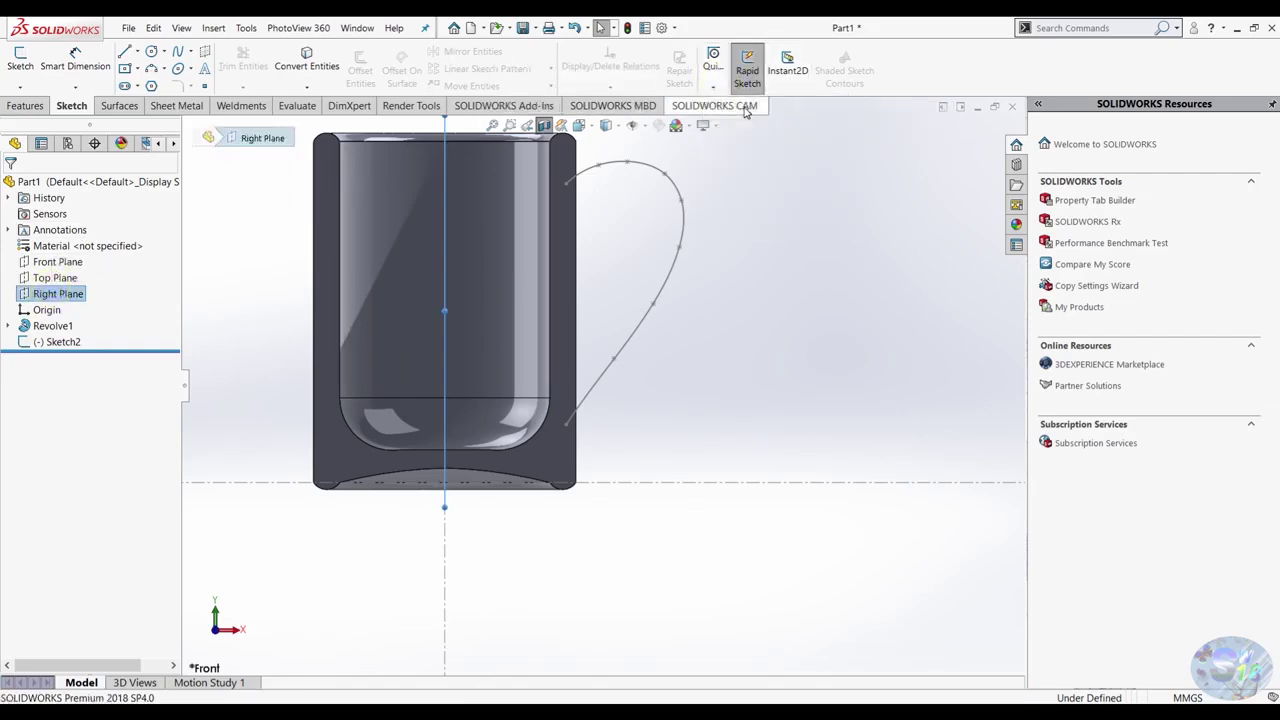
{"action": "left_click", "coordinate": [26, 106]}
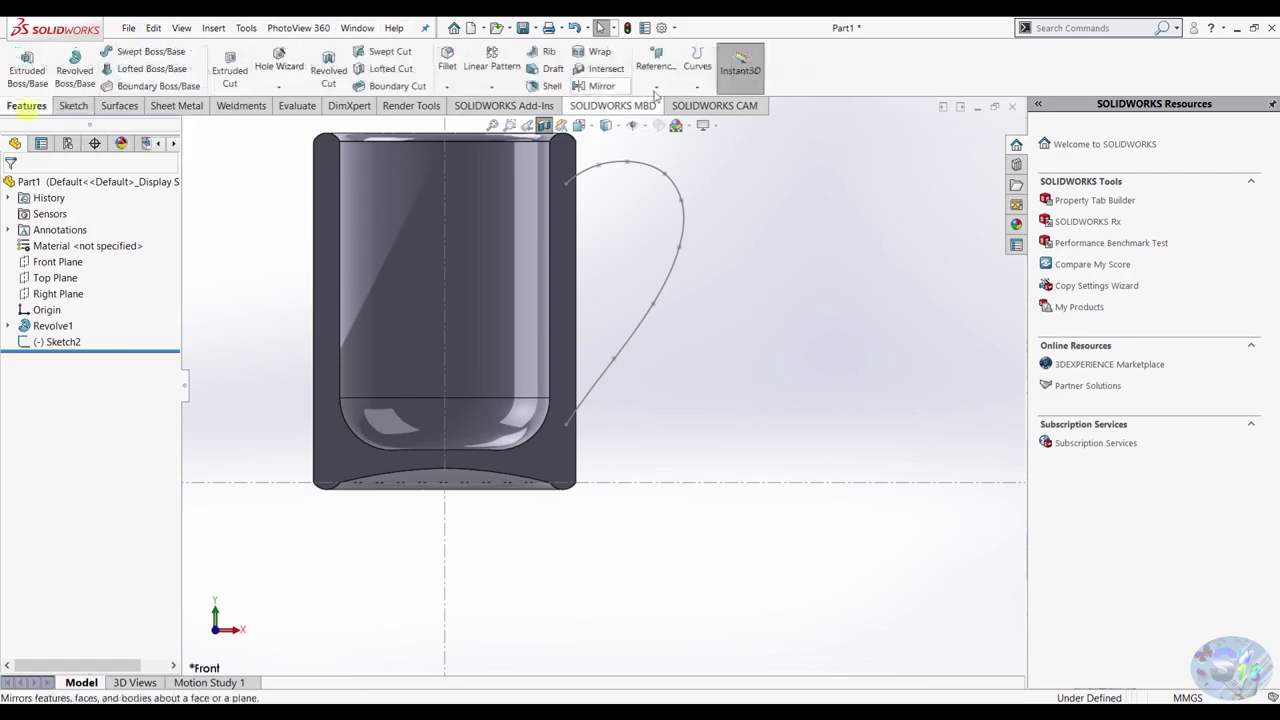
{"action": "left_click", "coordinate": [672, 74]}
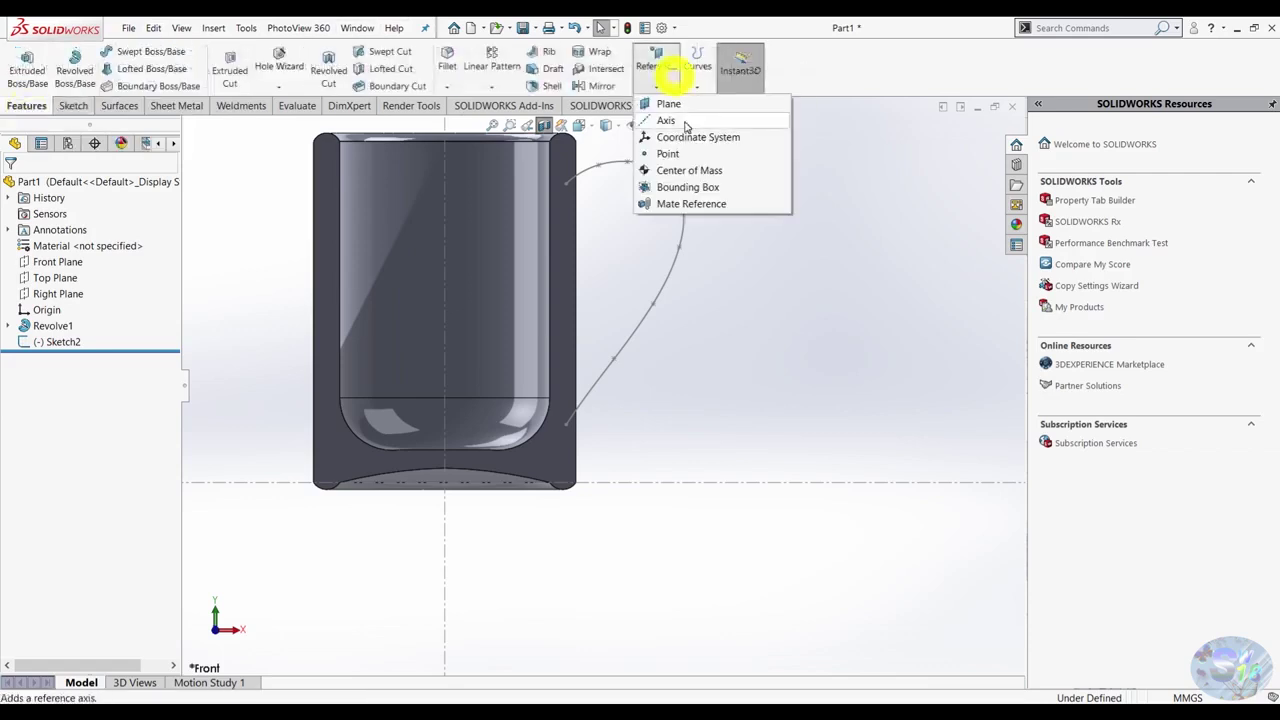
{"action": "left_click", "coordinate": [130, 345]}
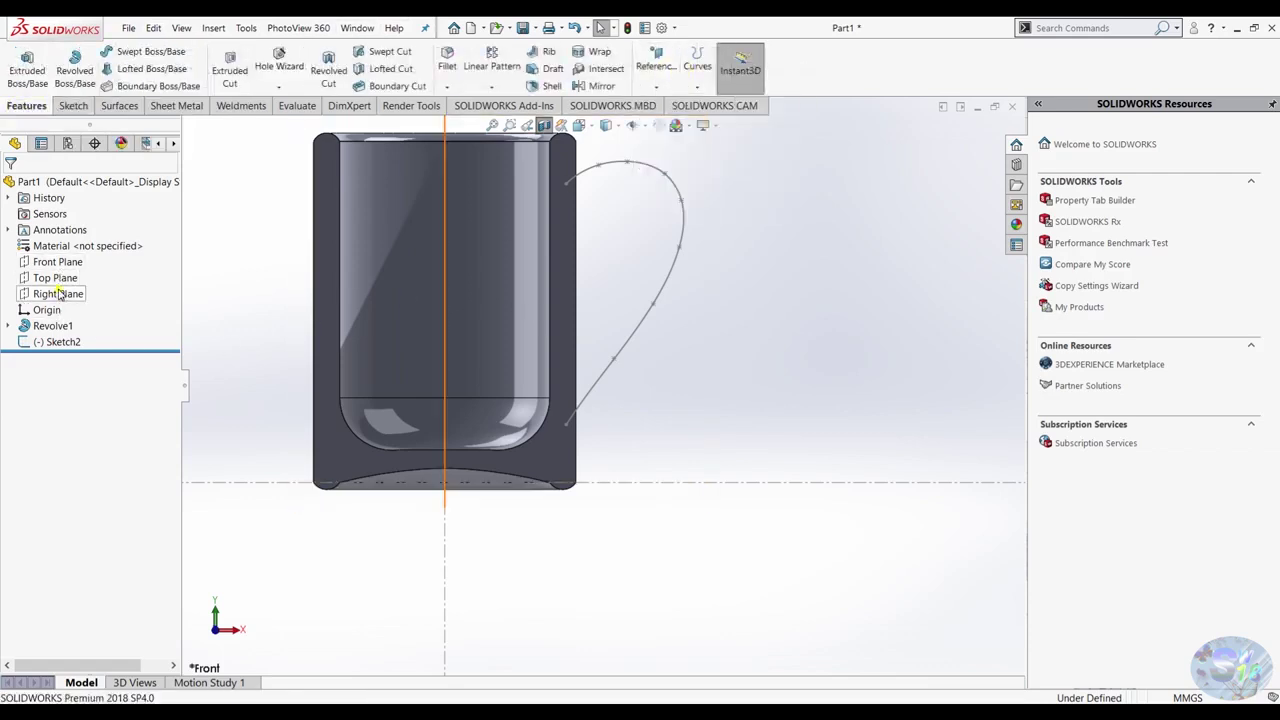
{"action": "left_click", "coordinate": [58, 293]}
Create Plane1 offset 45 mm from the Right Plane.
{"action": "left_click", "coordinate": [670, 82]}
{"action": "left_click", "coordinate": [655, 108]}
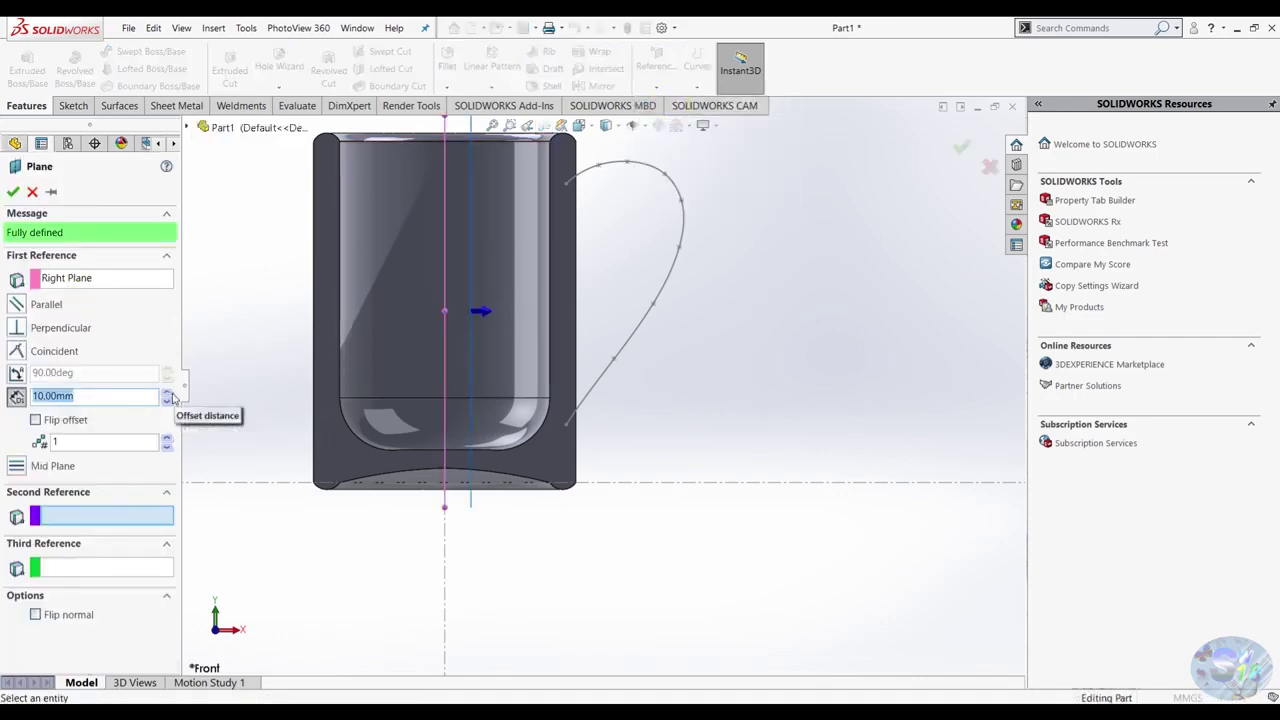
{"action": "left_click", "coordinate": [169, 392]}
{"action": "left_click", "coordinate": [169, 392]}
{"action": "left_click", "coordinate": [169, 392]}
{"action": "left_click", "coordinate": [169, 392]}
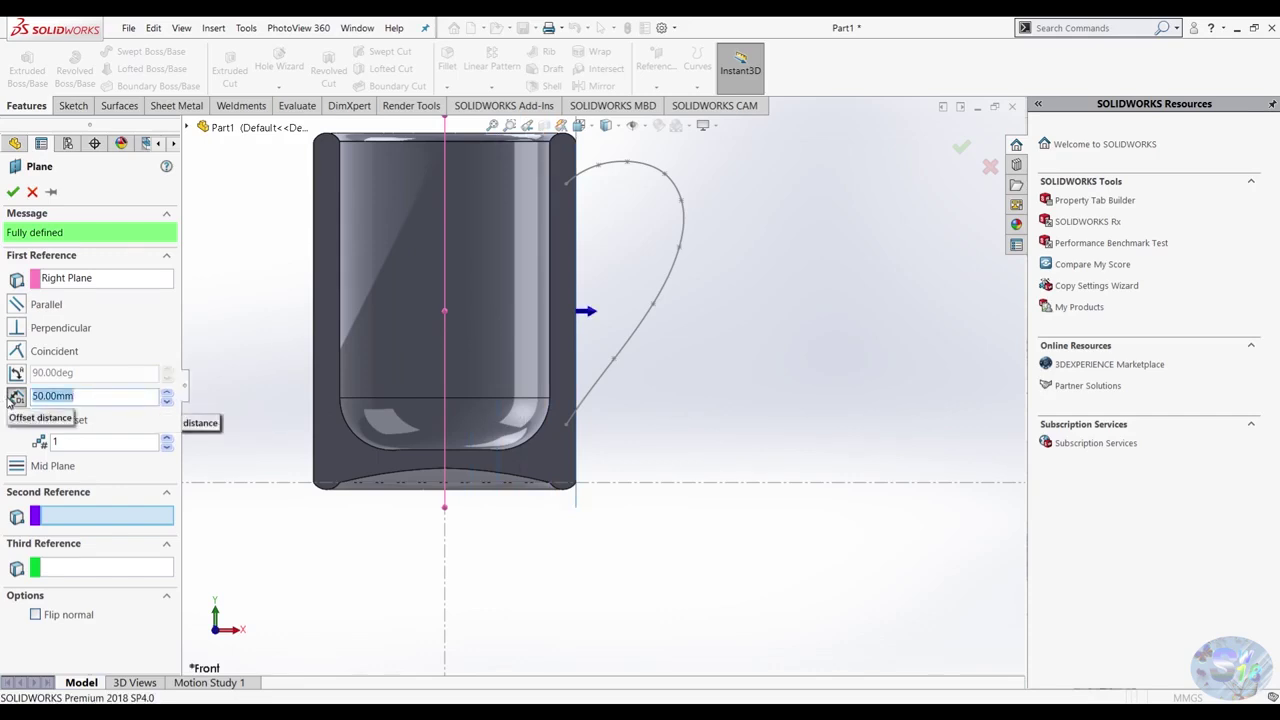
{"action": "type", "text": "45"}
{"action": "key", "text": "Return"}
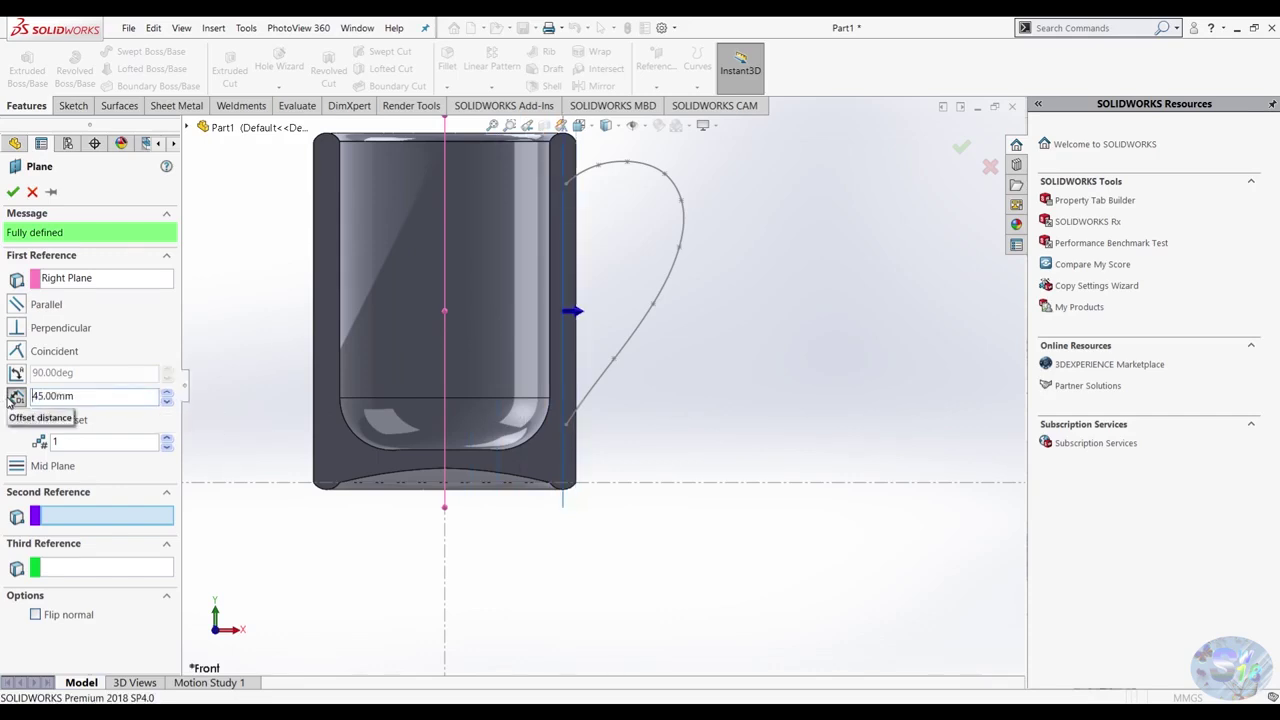
{"action": "left_click", "coordinate": [12, 192]}
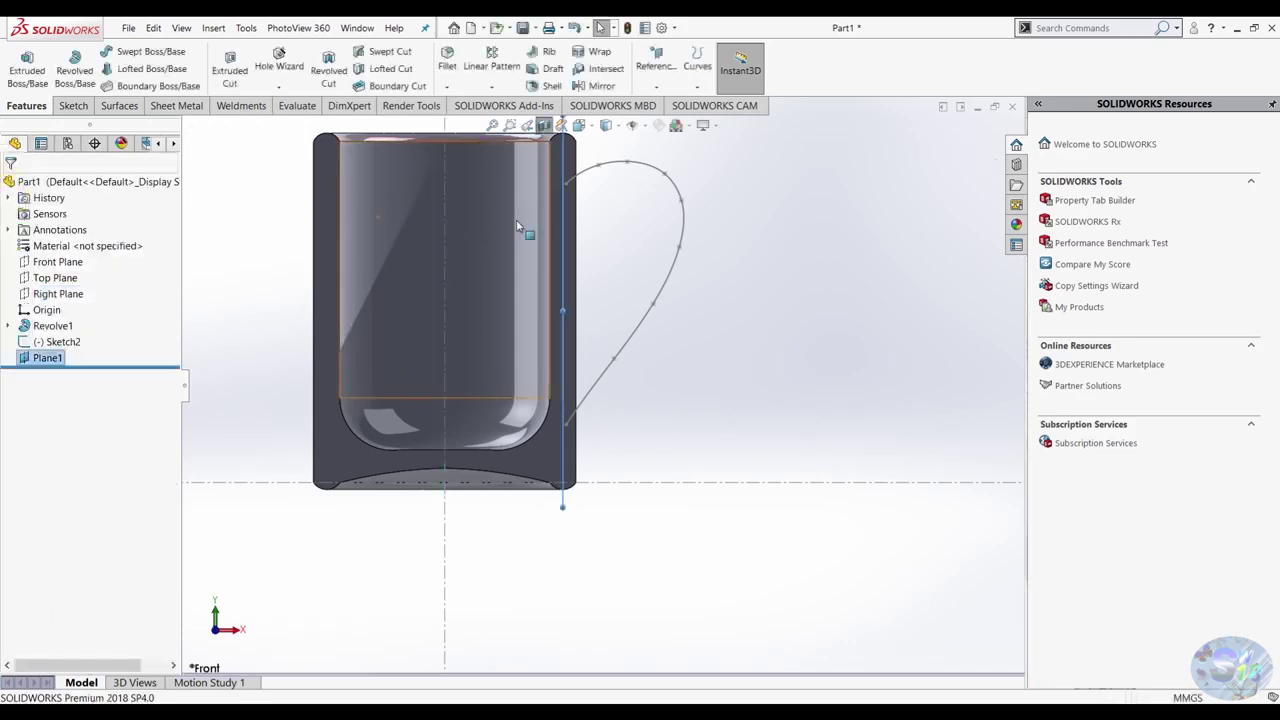
{"action": "scroll", "coordinate": [574, 155], "scroll_direction": "down", "scroll_amount": 5}
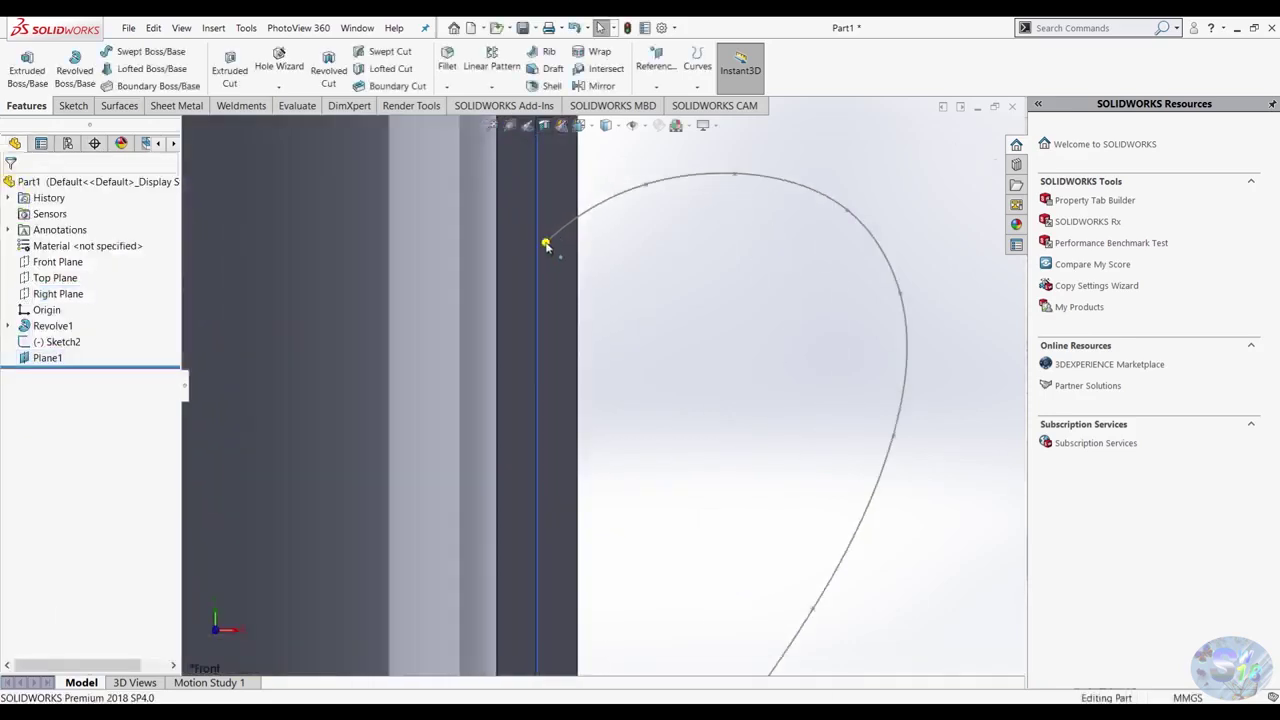
Move Plane1 above Sketch2 in the feature history.
{"action": "left_click", "coordinate": [545, 244]}
{"action": "left_click", "coordinate": [537, 245], "text": "ctrl"}
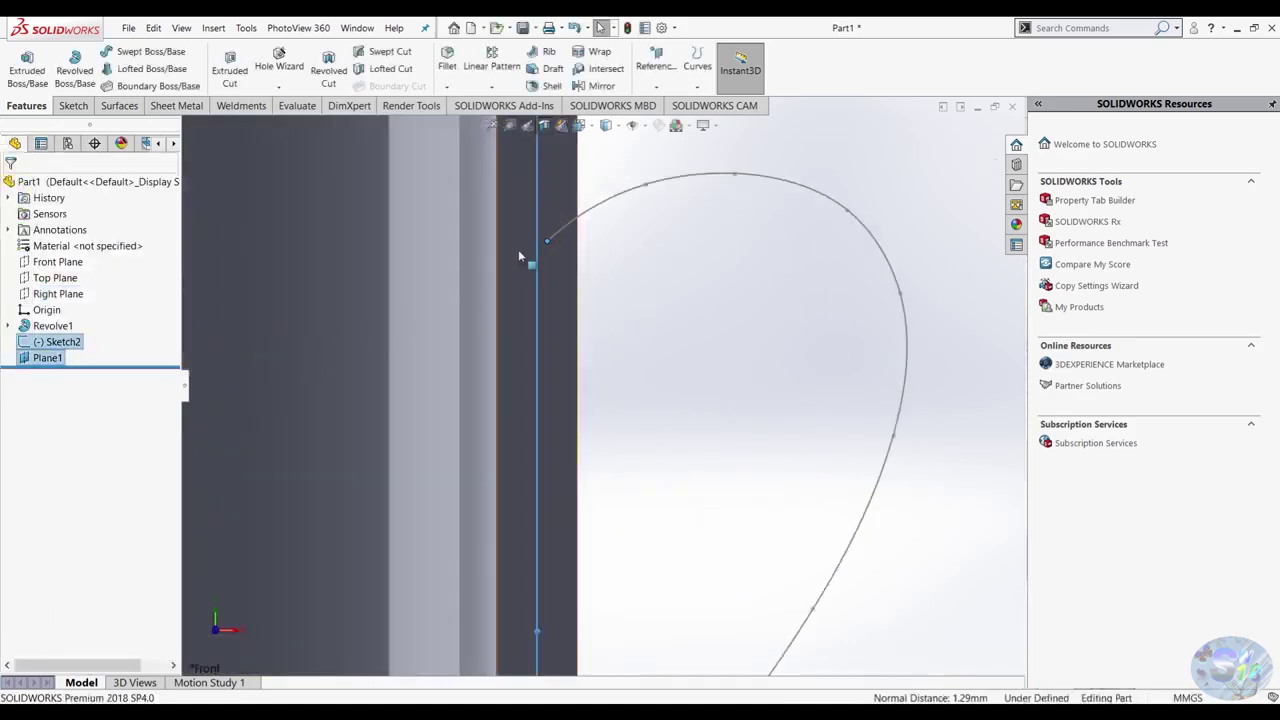
{"action": "key", "text": "Escape"}
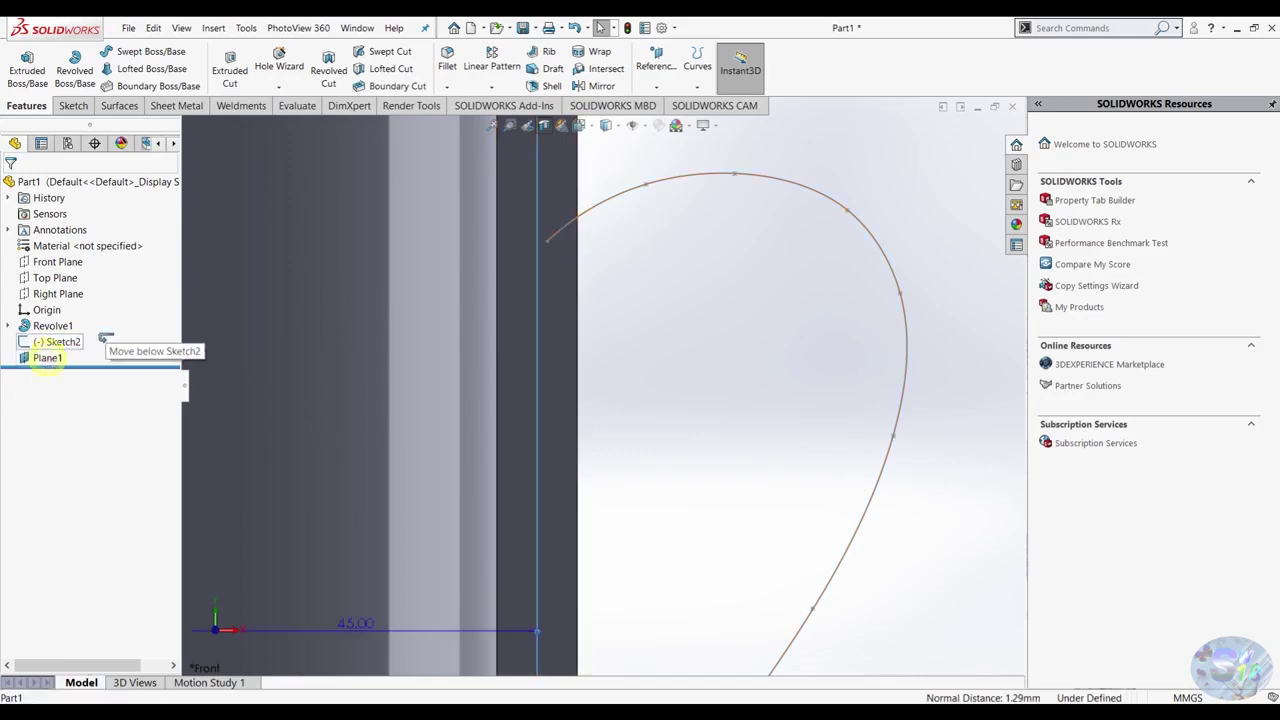
{"action": "left_click_drag", "start_coordinate": [48, 363], "coordinate": [48, 342]}
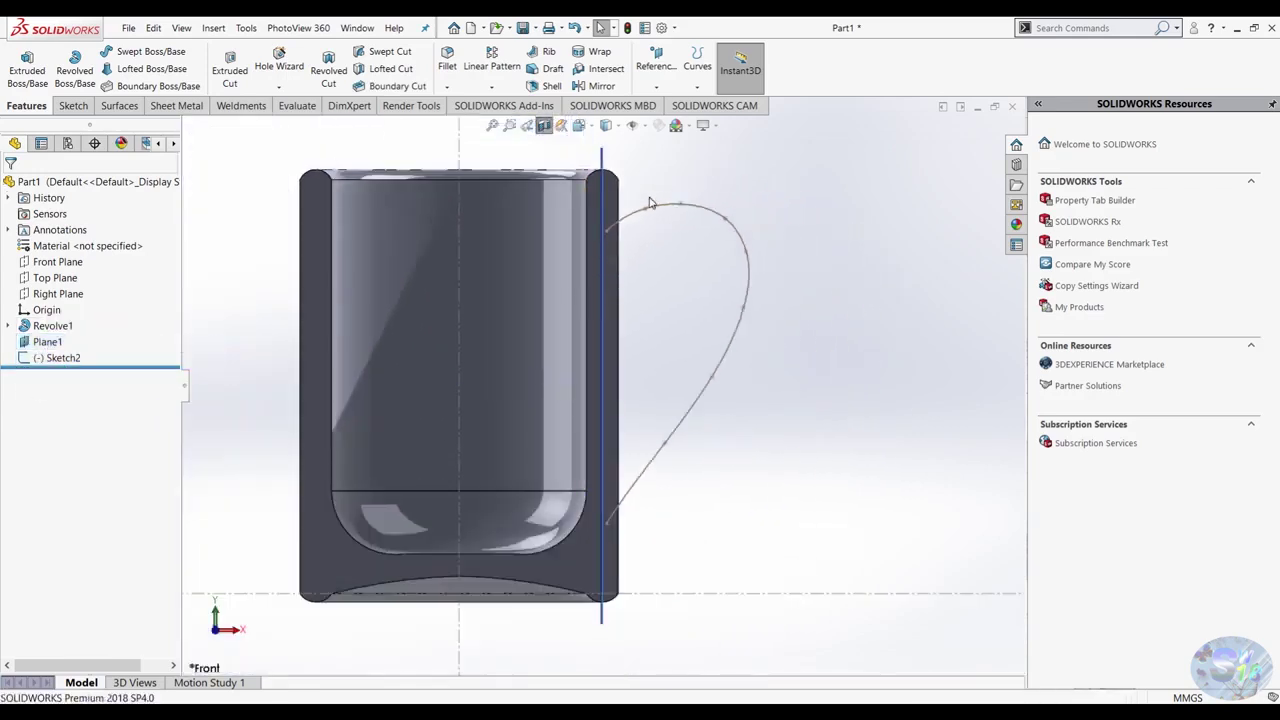
Edit Sketch2 and make the handle spline's top endpoint coincident with Plane1.
{"action": "double_click", "coordinate": [624, 220]}
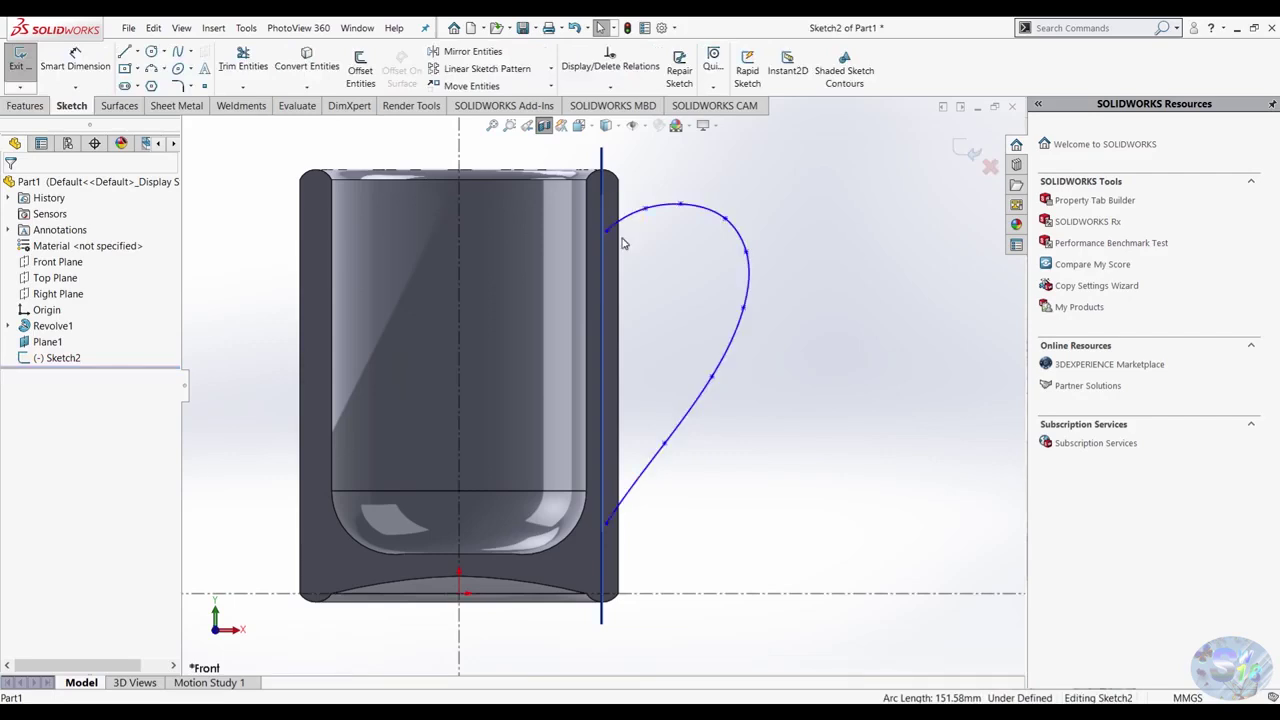
{"action": "scroll", "coordinate": [626, 242], "scroll_direction": "down", "scroll_amount": 3}
{"action": "left_click", "coordinate": [585, 263]}
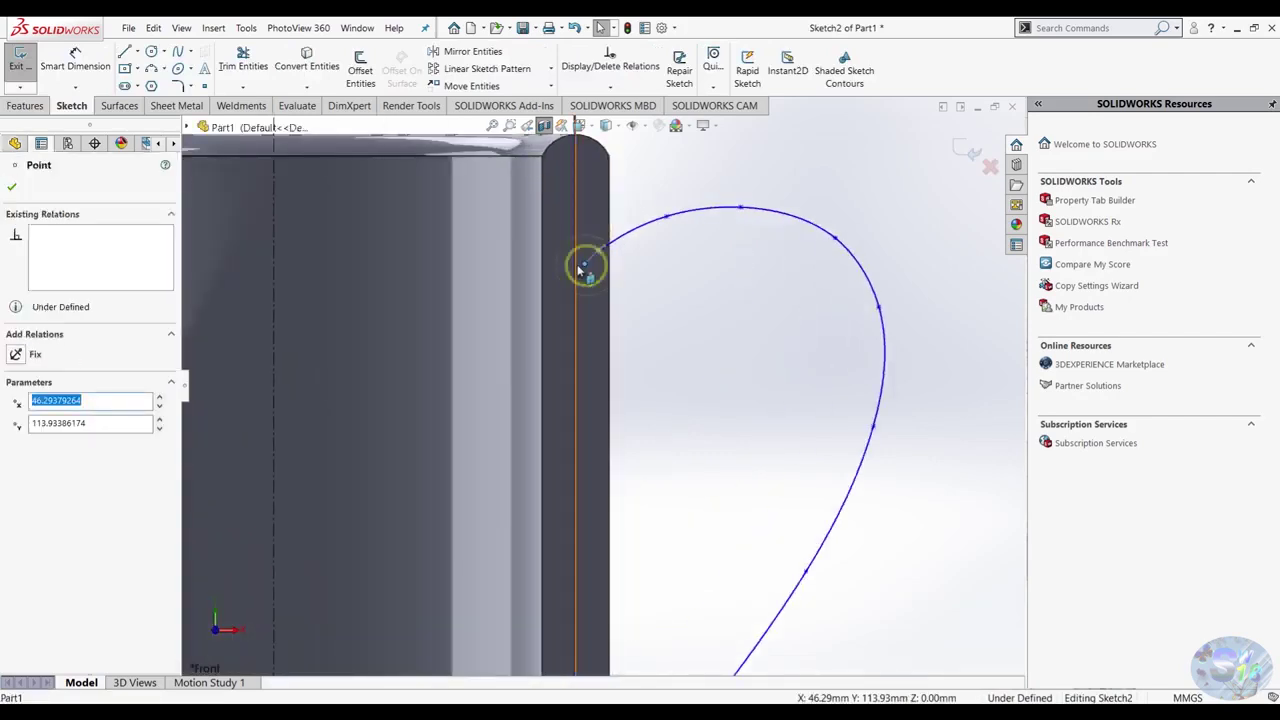
{"action": "left_click", "coordinate": [575, 266], "text": "ctrl"}
{"action": "left_click", "coordinate": [16, 424]}
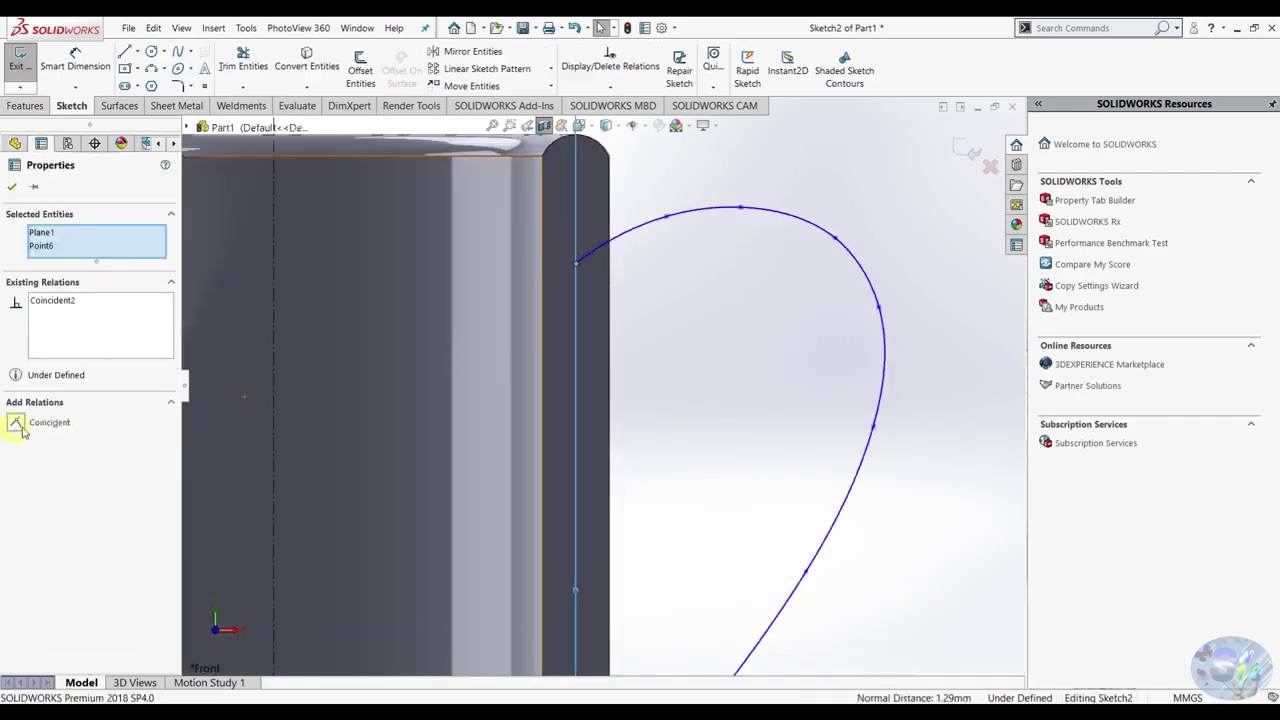
Make the spline's bottom endpoint coincident with Plane1, exit the sketch, and view normal to Plane1.
{"action": "scroll", "coordinate": [540, 428], "scroll_direction": "up", "scroll_amount": 3}
{"action": "scroll", "coordinate": [580, 605], "scroll_direction": "down", "scroll_amount": 3}
{"action": "scroll", "coordinate": [660, 630], "scroll_direction": "down", "scroll_amount": 2}
{"action": "left_click", "coordinate": [660, 628]}
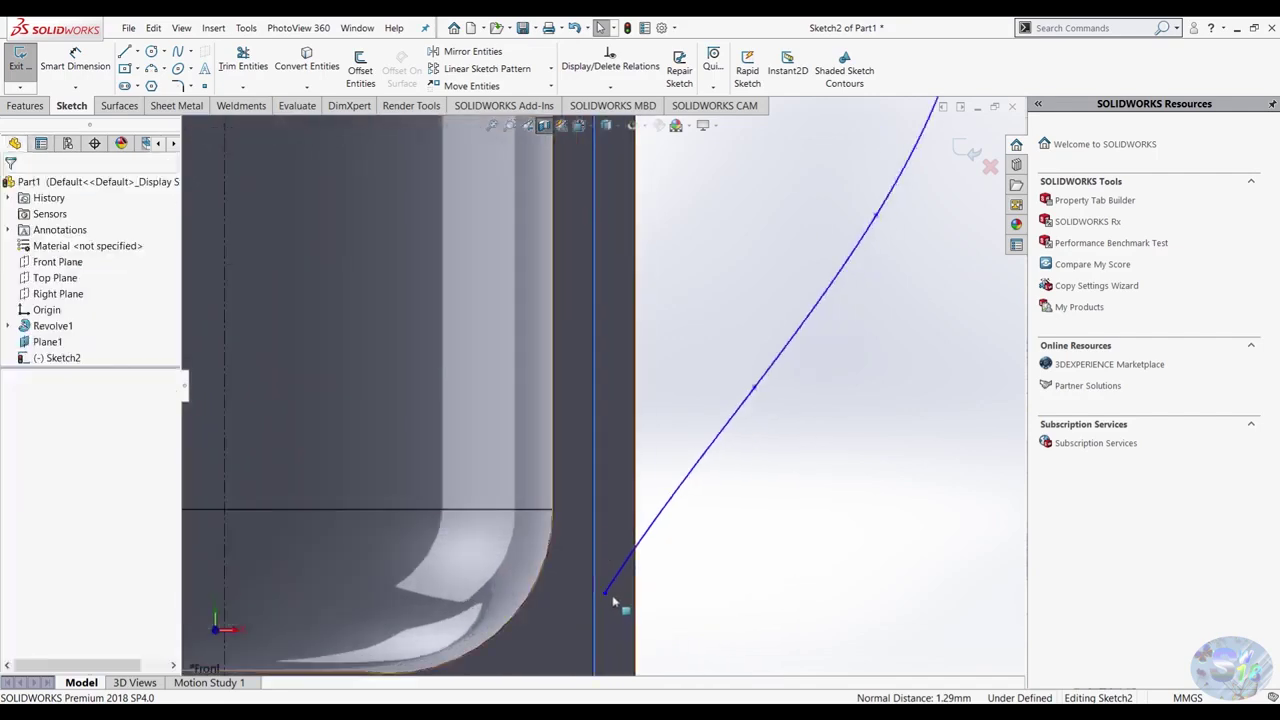
{"action": "left_click", "coordinate": [605, 593]}
{"action": "left_click", "coordinate": [594, 570], "text": "ctrl"}
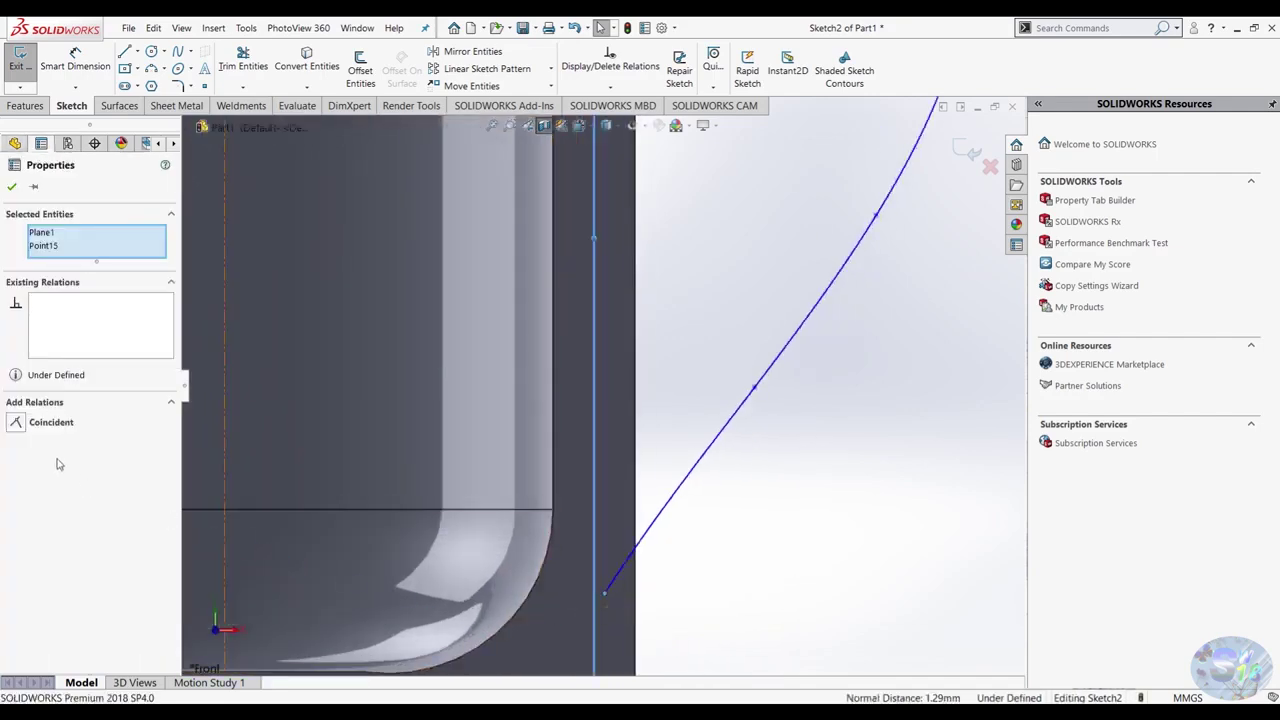
{"action": "left_click", "coordinate": [16, 424]}
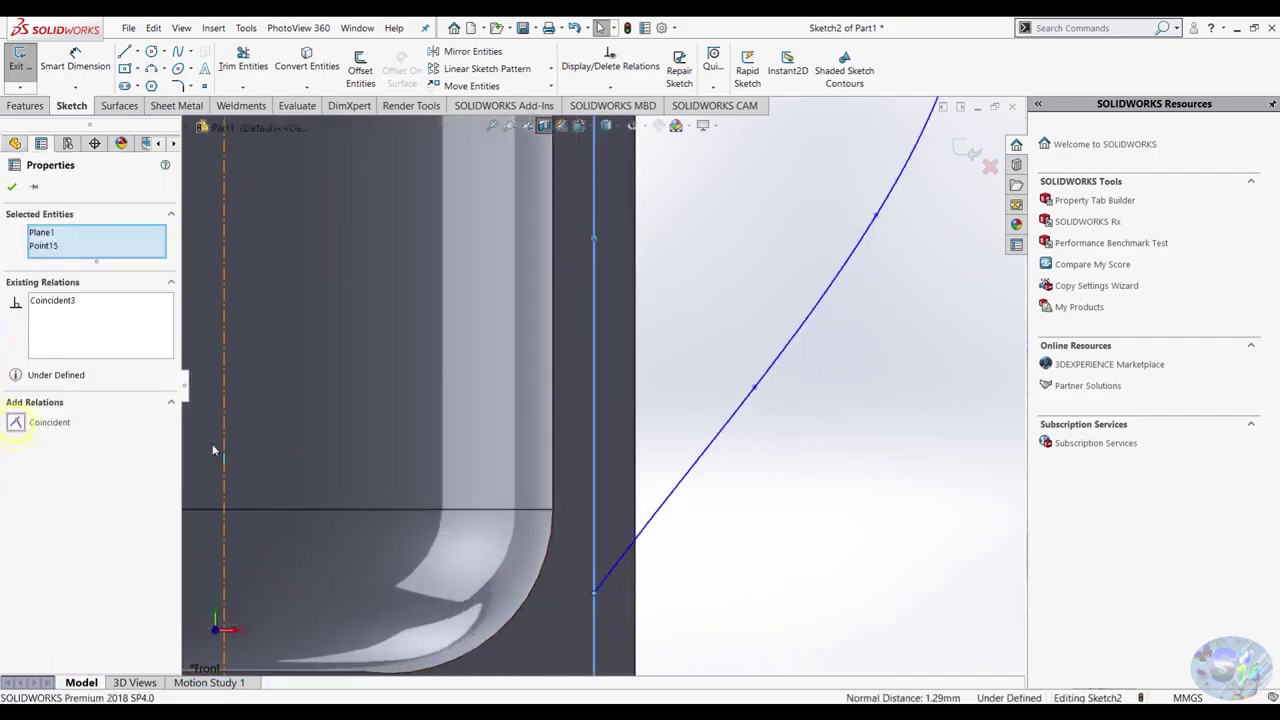
{"action": "left_click", "coordinate": [12, 188]}
{"action": "left_click", "coordinate": [18, 60]}
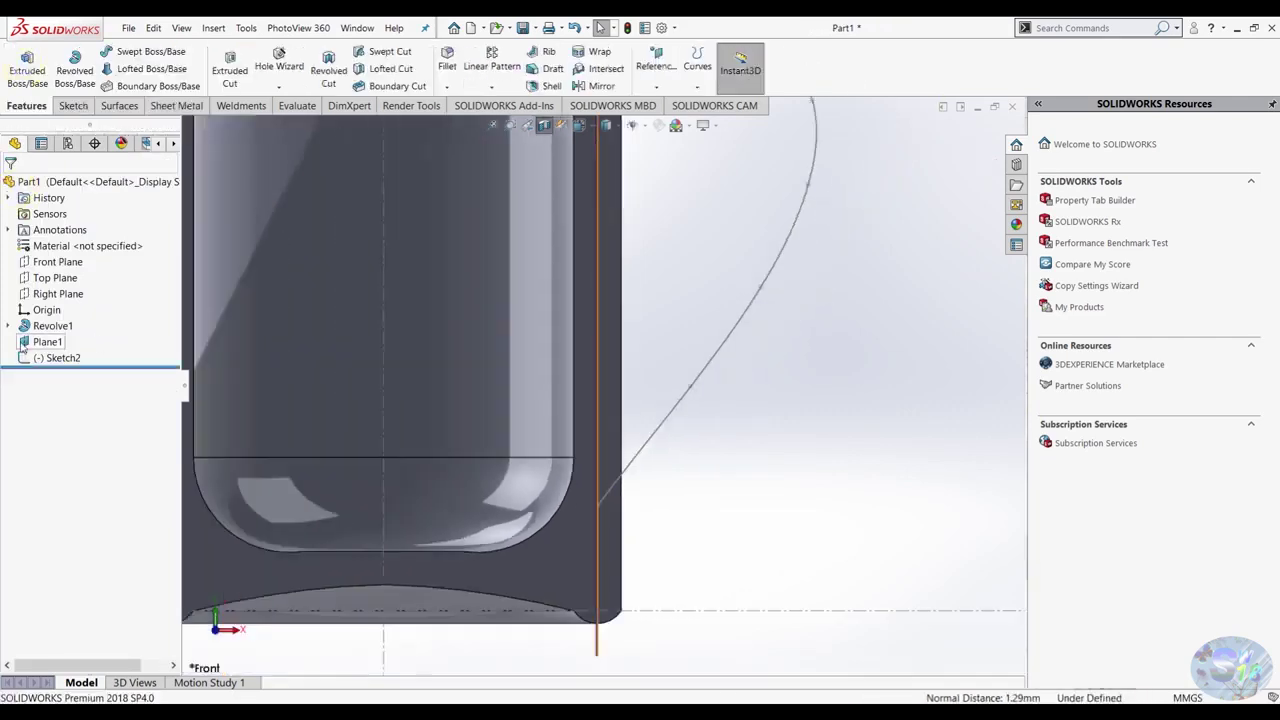
{"action": "left_click", "coordinate": [40, 342]}
{"action": "key", "text": "ctrl+8"}
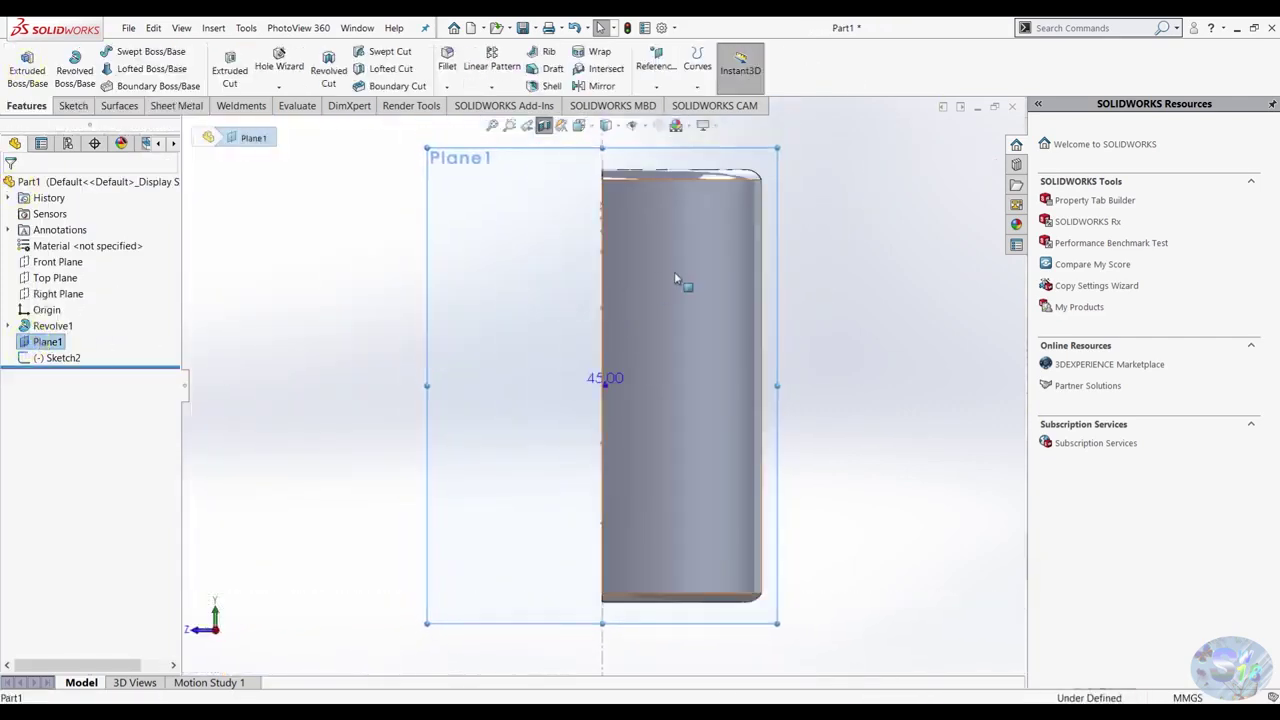
Sketch a circle on Plane1 centred at the handle path's top end.
{"action": "scroll", "coordinate": [647, 223], "scroll_direction": "down", "scroll_amount": 3}
{"action": "left_click", "coordinate": [72, 105]}
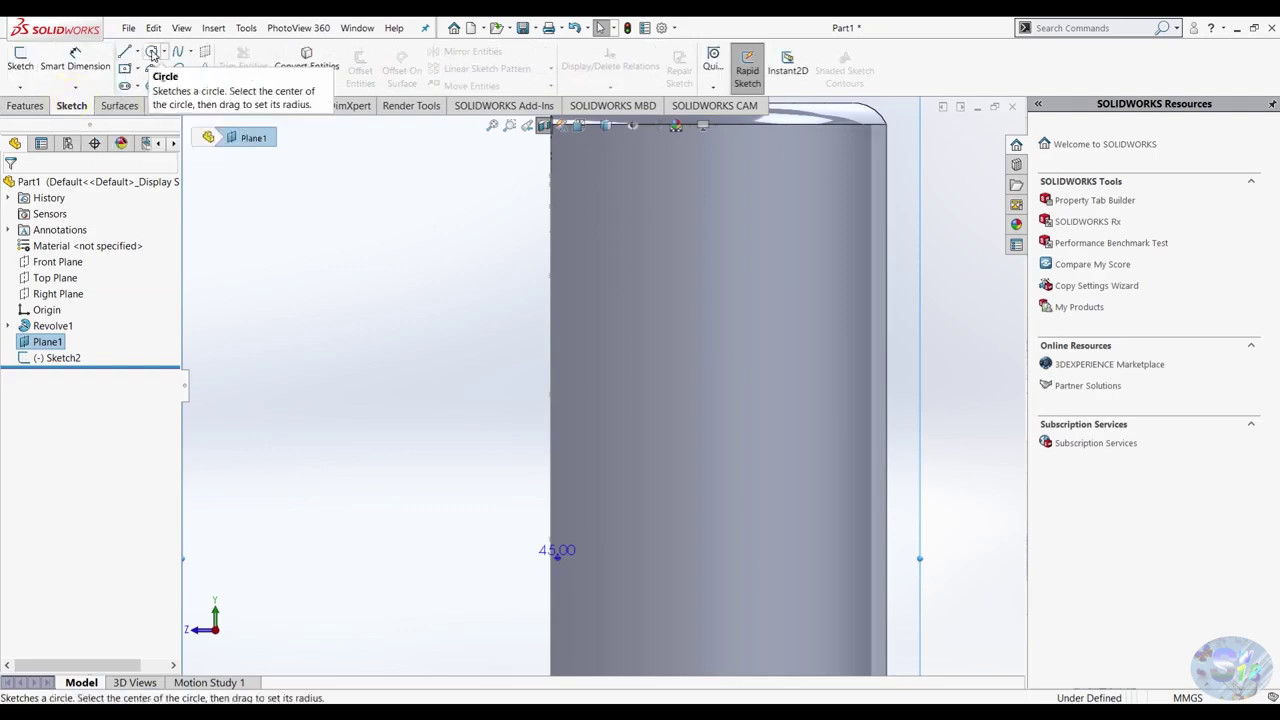
{"action": "left_click", "coordinate": [152, 52]}
{"action": "scroll", "coordinate": [580, 280], "scroll_direction": "down", "scroll_amount": 2}
{"action": "scroll", "coordinate": [545, 260], "scroll_direction": "down", "scroll_amount": 2}
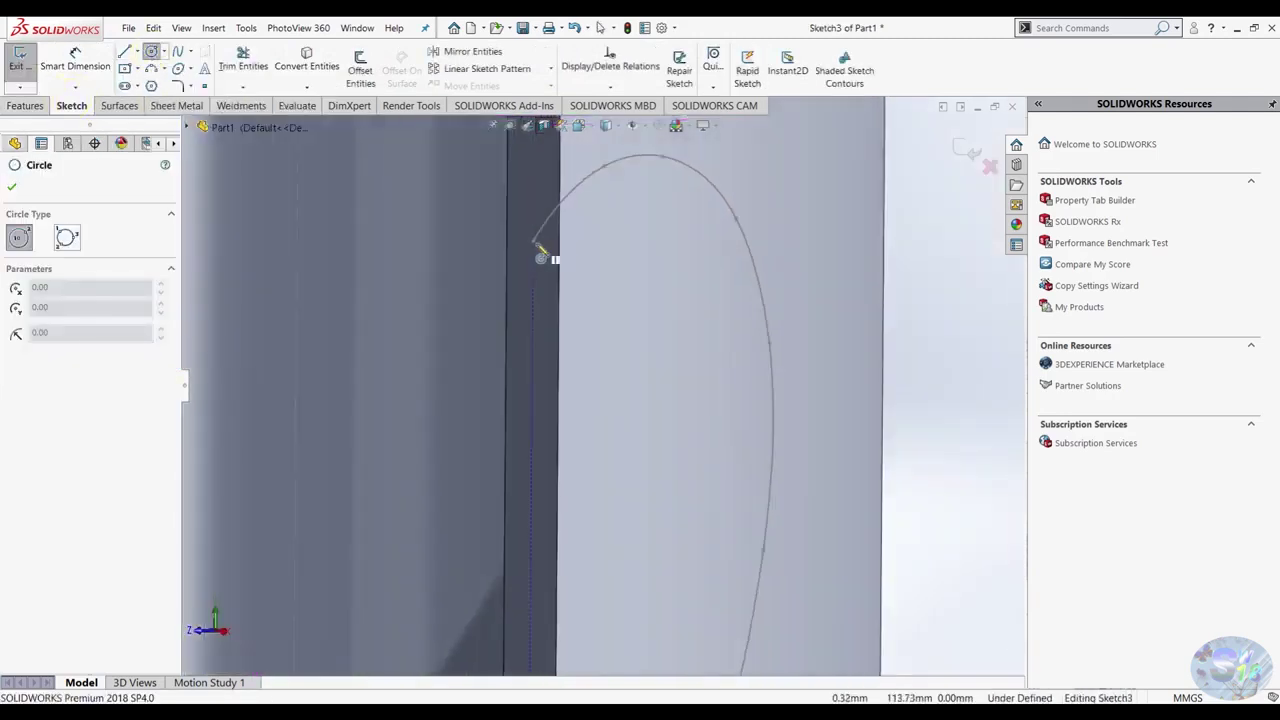
{"action": "left_click", "coordinate": [536, 245]}
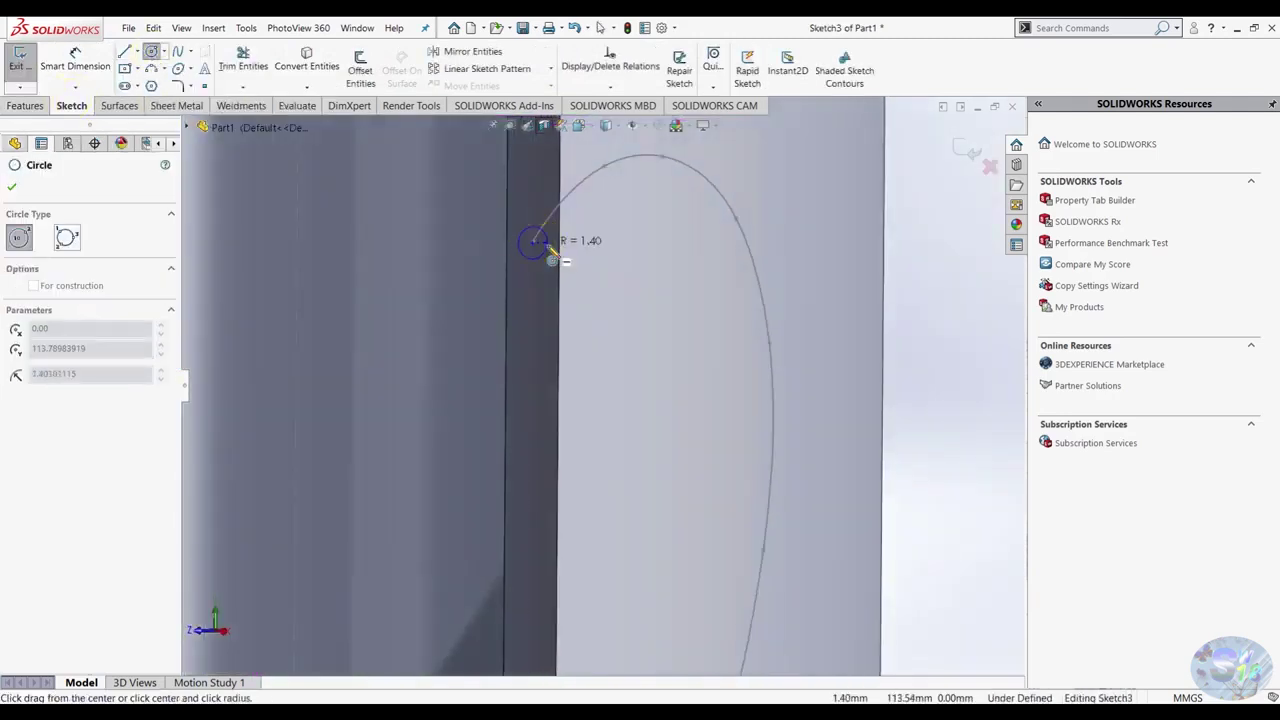
{"action": "scroll", "coordinate": [545, 243], "scroll_direction": "up", "scroll_amount": 2}
{"action": "scroll", "coordinate": [598, 236], "scroll_direction": "up", "scroll_amount": 3}
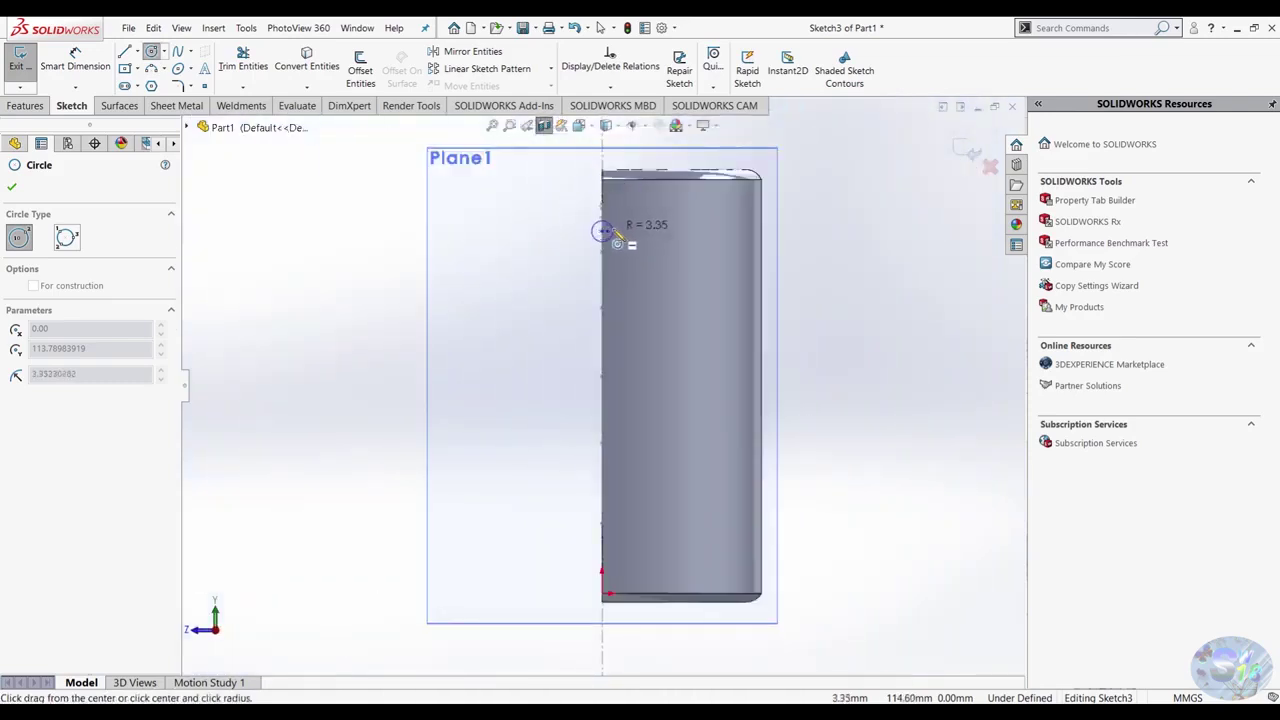
{"action": "left_click", "coordinate": [612, 230]}
{"action": "key", "text": "Escape"}
{"action": "middle_click_drag", "start_coordinate": [614, 228], "coordinate": [700, 240]}
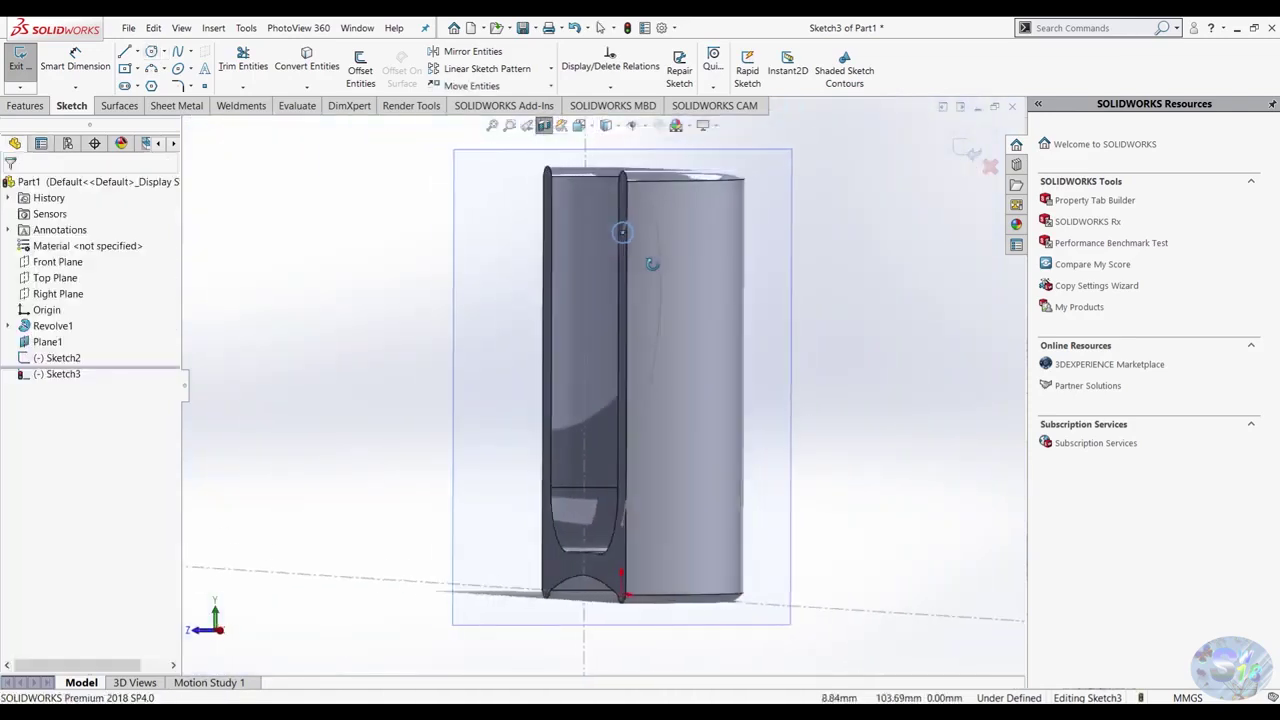
Give the circle a 7 mm diameter dimension.
{"action": "left_click", "coordinate": [88, 70]}
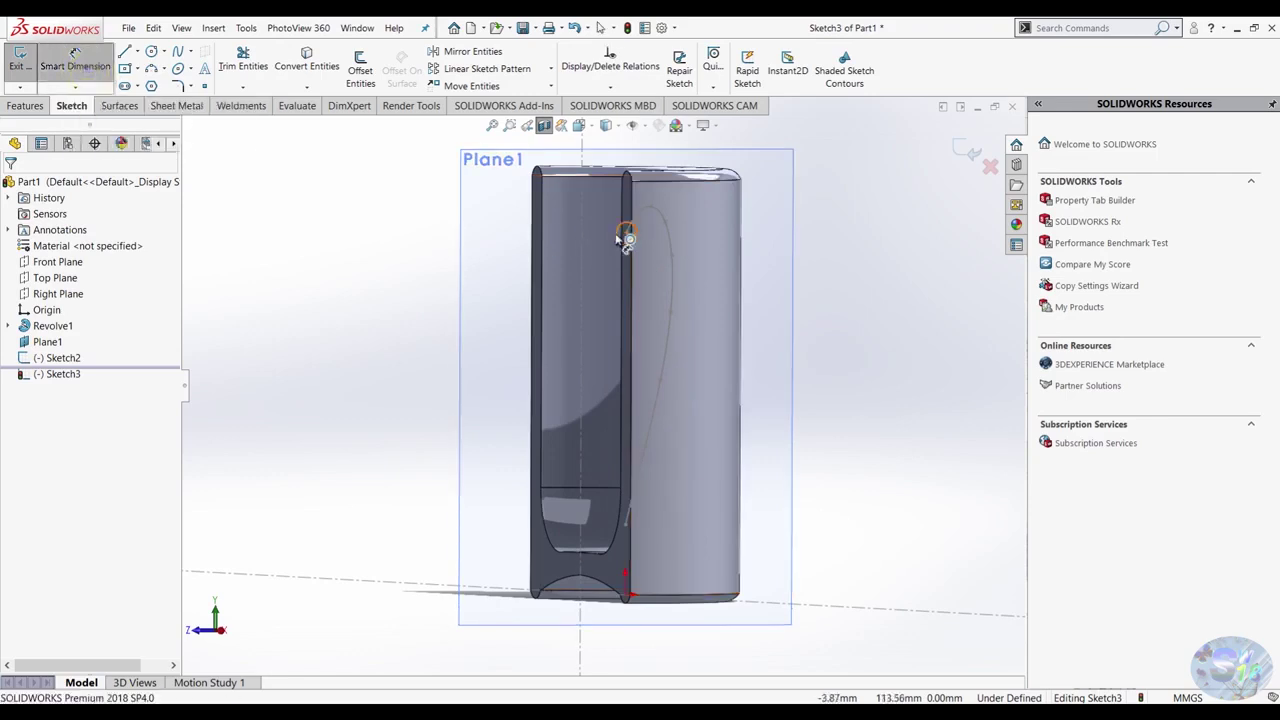
{"action": "left_click", "coordinate": [624, 238]}
{"action": "left_click", "coordinate": [604, 250]}
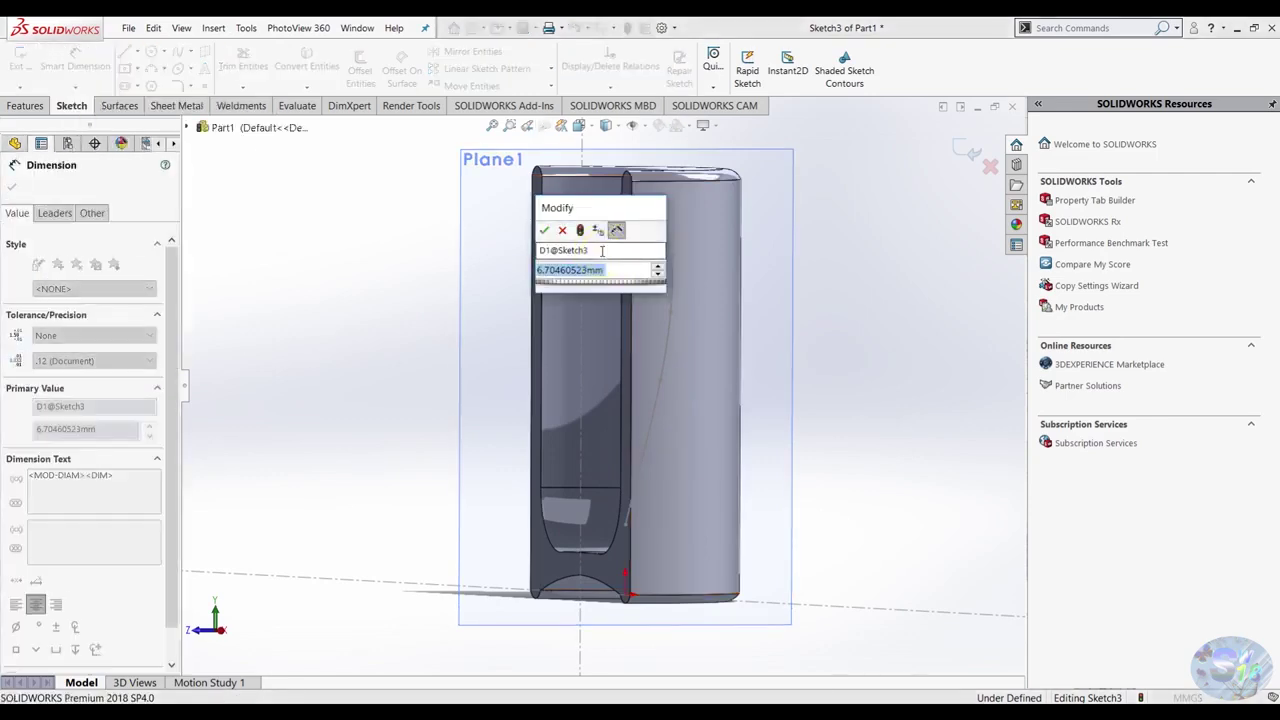
{"action": "type", "text": "6"}
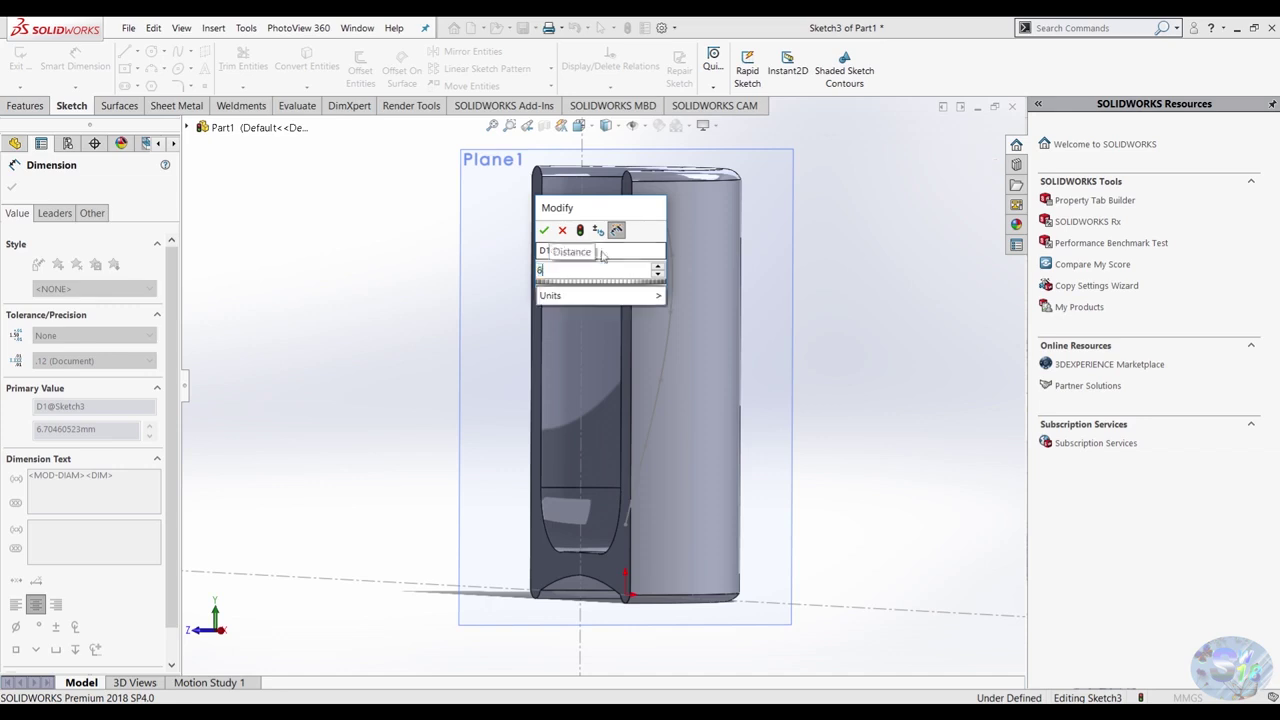
{"action": "key", "text": "BackSpace"}
{"action": "type", "text": "7"}
{"action": "key", "text": "Return"}
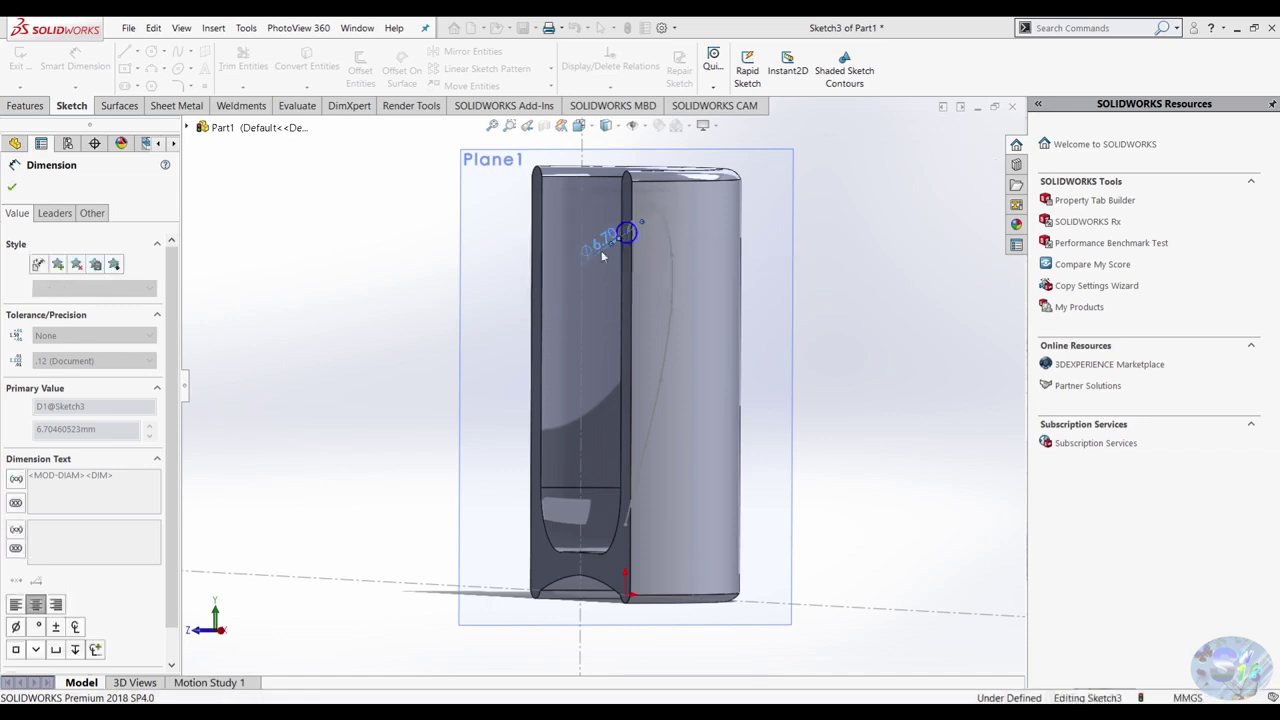
Change the circle's diameter dimension to 10 mm.
{"action": "scroll", "coordinate": [620, 248], "scroll_direction": "down", "scroll_amount": 2}
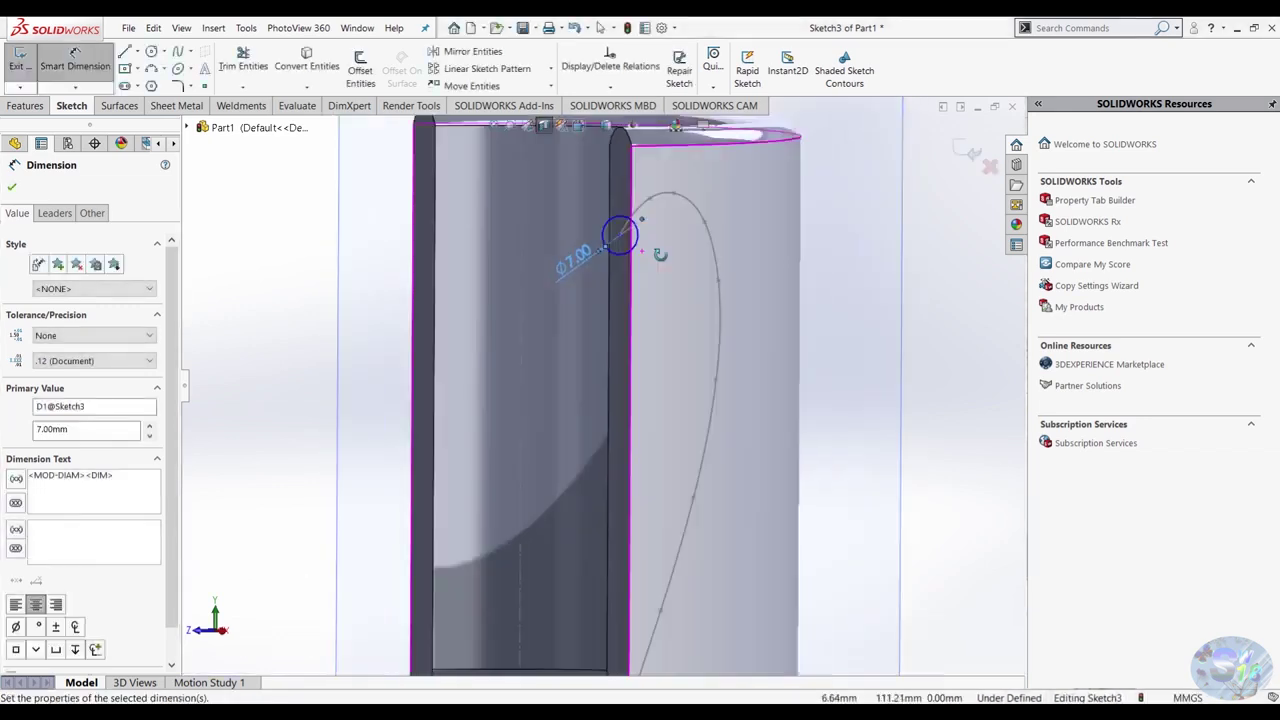
{"action": "scroll", "coordinate": [620, 248], "scroll_direction": "down", "scroll_amount": 2}
{"action": "scroll", "coordinate": [620, 248], "scroll_direction": "down", "scroll_amount": 2}
{"action": "double_click", "coordinate": [584, 264]}
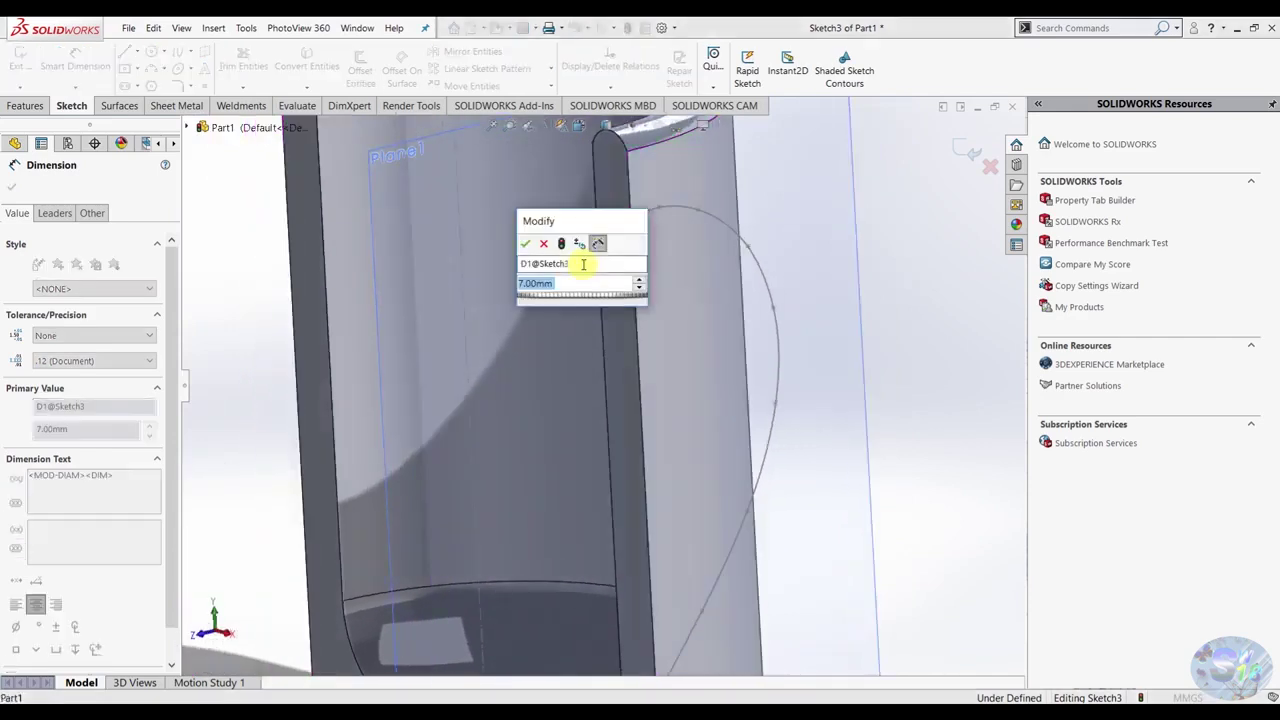
{"action": "type", "text": "10"}
{"action": "key", "text": "Return"}
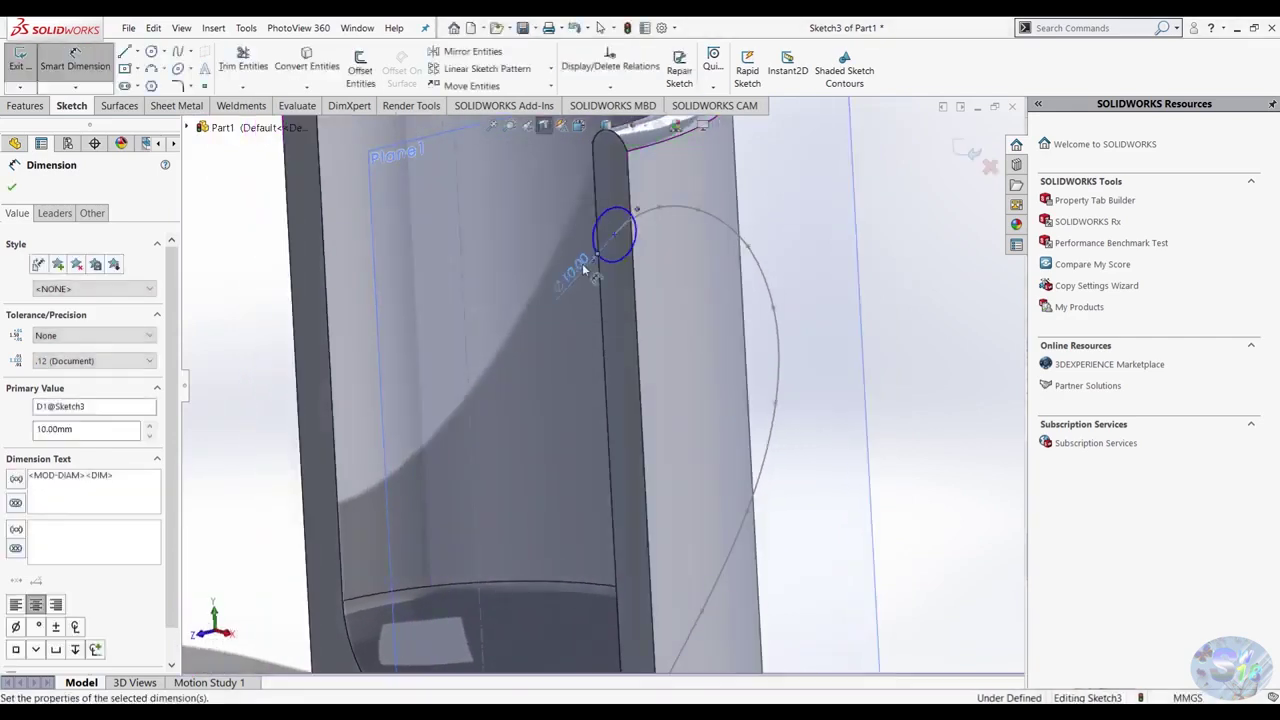
{"action": "key", "text": "Escape"}
Make the circle concentric with the handle path's end point.
{"action": "scroll", "coordinate": [668, 256], "scroll_direction": "down", "scroll_amount": 1}
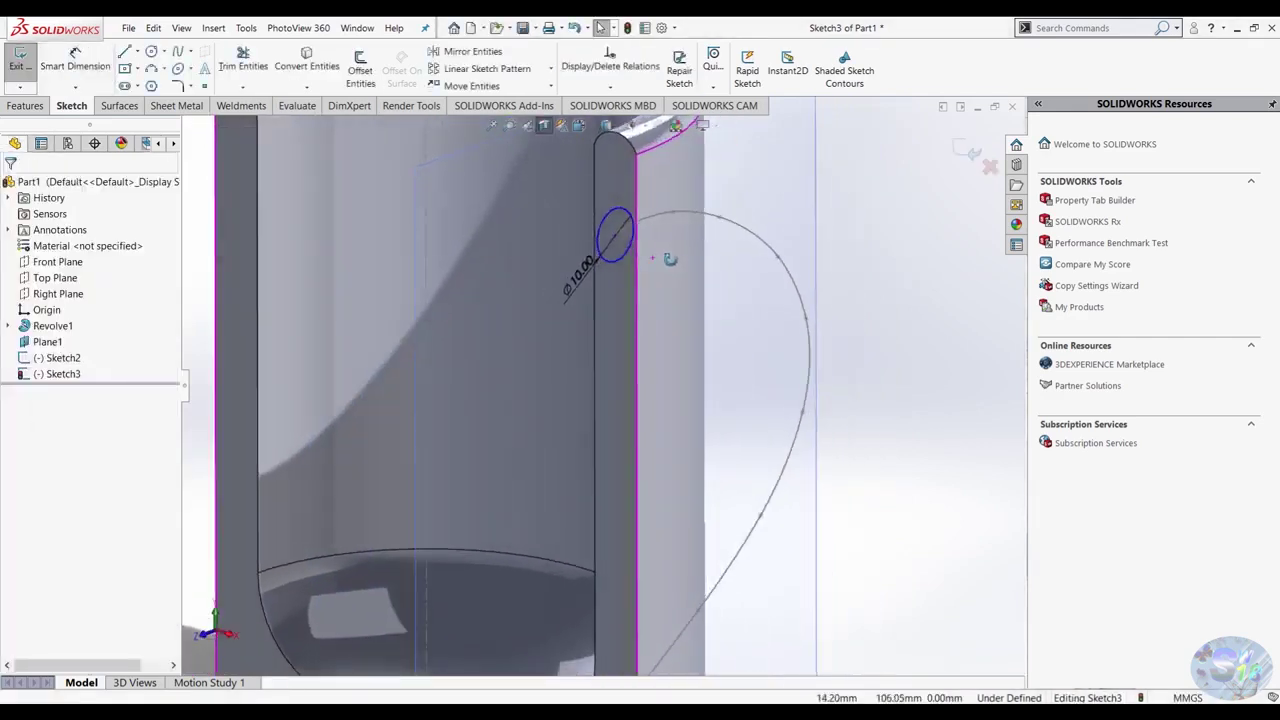
{"action": "scroll", "coordinate": [618, 254], "scroll_direction": "down", "scroll_amount": 2}
{"action": "scroll", "coordinate": [618, 254], "scroll_direction": "down", "scroll_amount": 1}
{"action": "scroll", "coordinate": [640, 260], "scroll_direction": "down", "scroll_amount": 2}
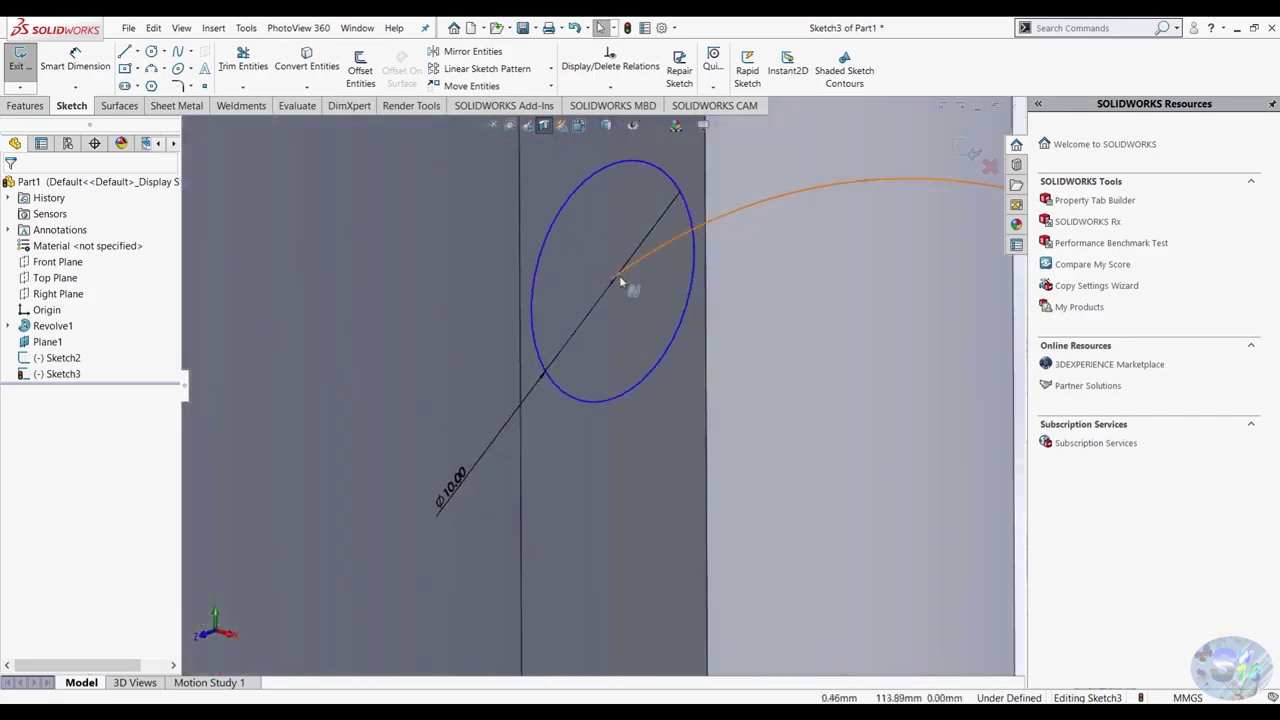
{"action": "scroll", "coordinate": [621, 282], "scroll_direction": "down", "scroll_amount": 2}
{"action": "scroll", "coordinate": [566, 336], "scroll_direction": "down", "scroll_amount": 2}
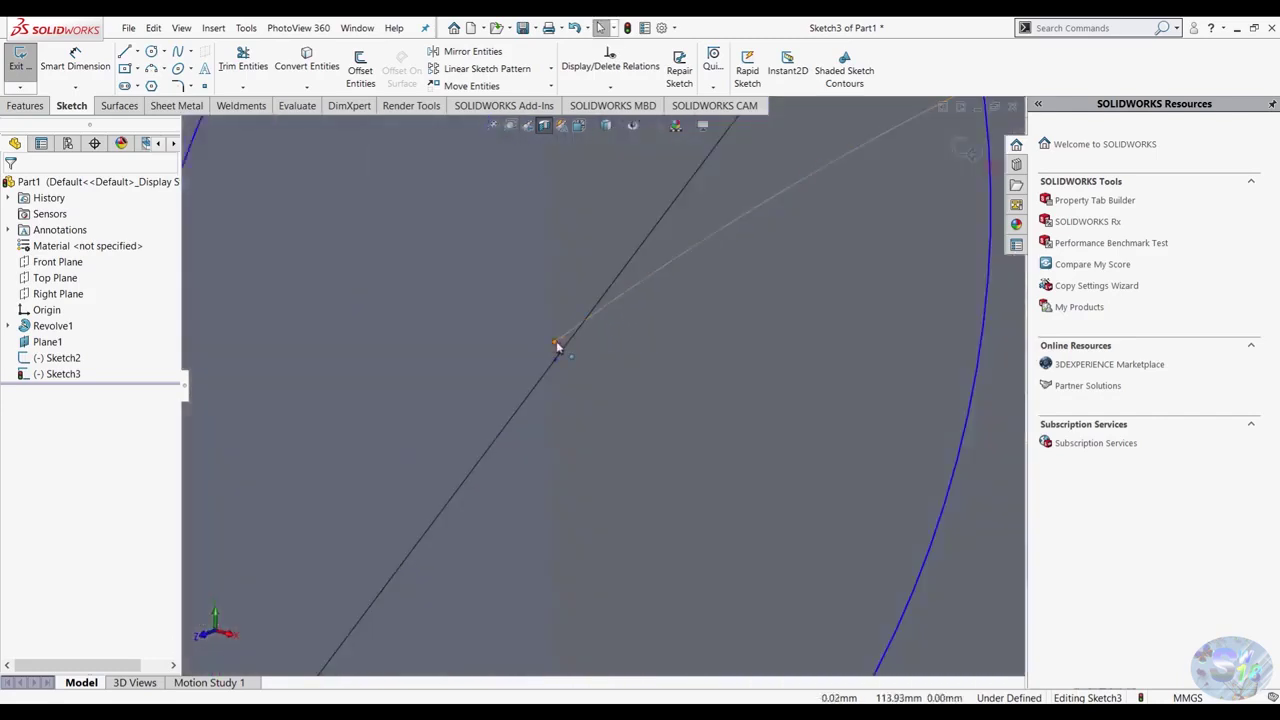
{"action": "left_click", "coordinate": [552, 340]}
{"action": "left_click", "coordinate": [733, 452]}
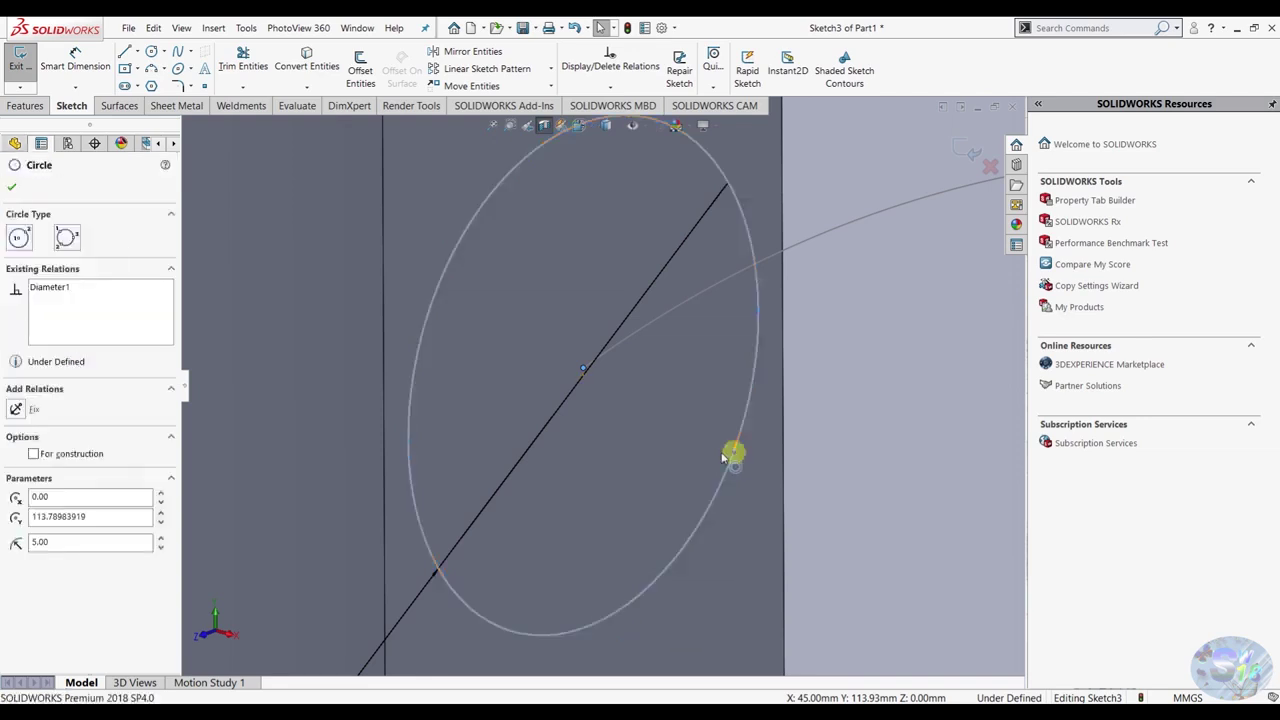
{"action": "left_click", "coordinate": [722, 457], "text": "ctrl"}
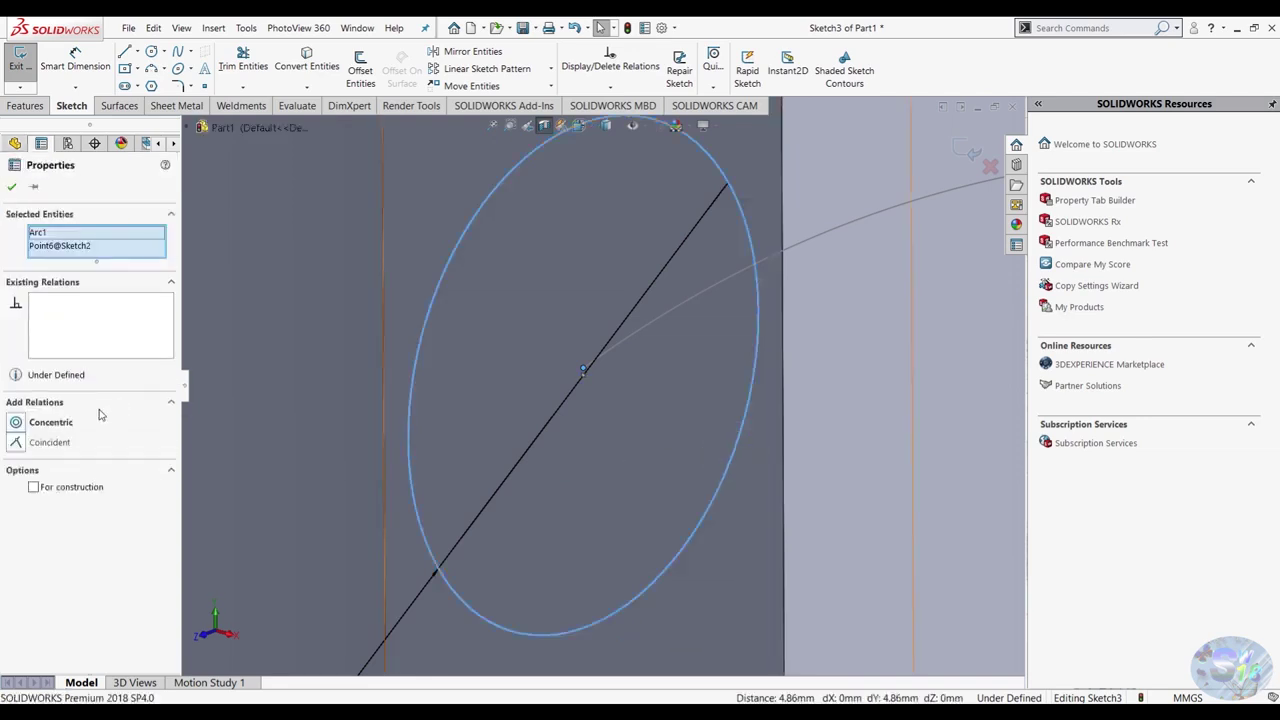
{"action": "left_click", "coordinate": [17, 424]}
{"action": "key", "text": "Escape"}
{"action": "scroll", "coordinate": [434, 360], "scroll_direction": "up", "scroll_amount": 3}
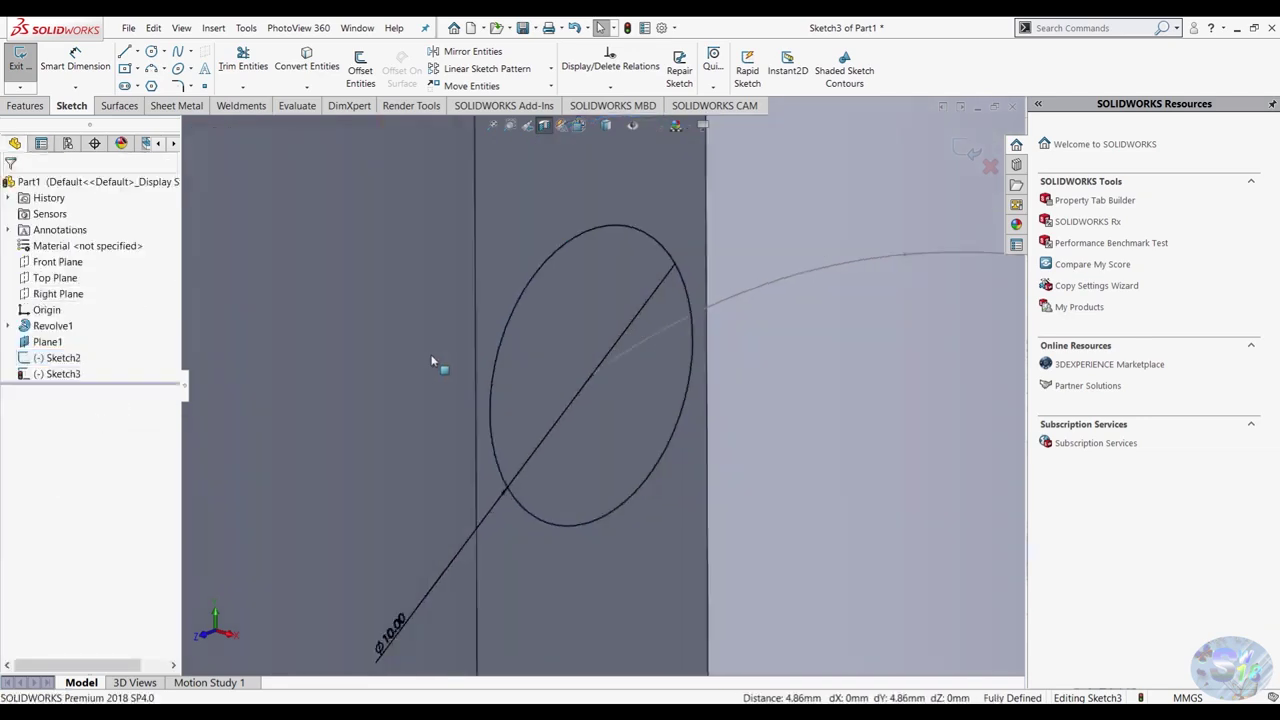
{"action": "scroll", "coordinate": [434, 360], "scroll_direction": "up", "scroll_amount": 3}
Close the profile sketch and try a first sweep of circle along arc, then cancel it.
{"action": "left_click", "coordinate": [19, 60]}
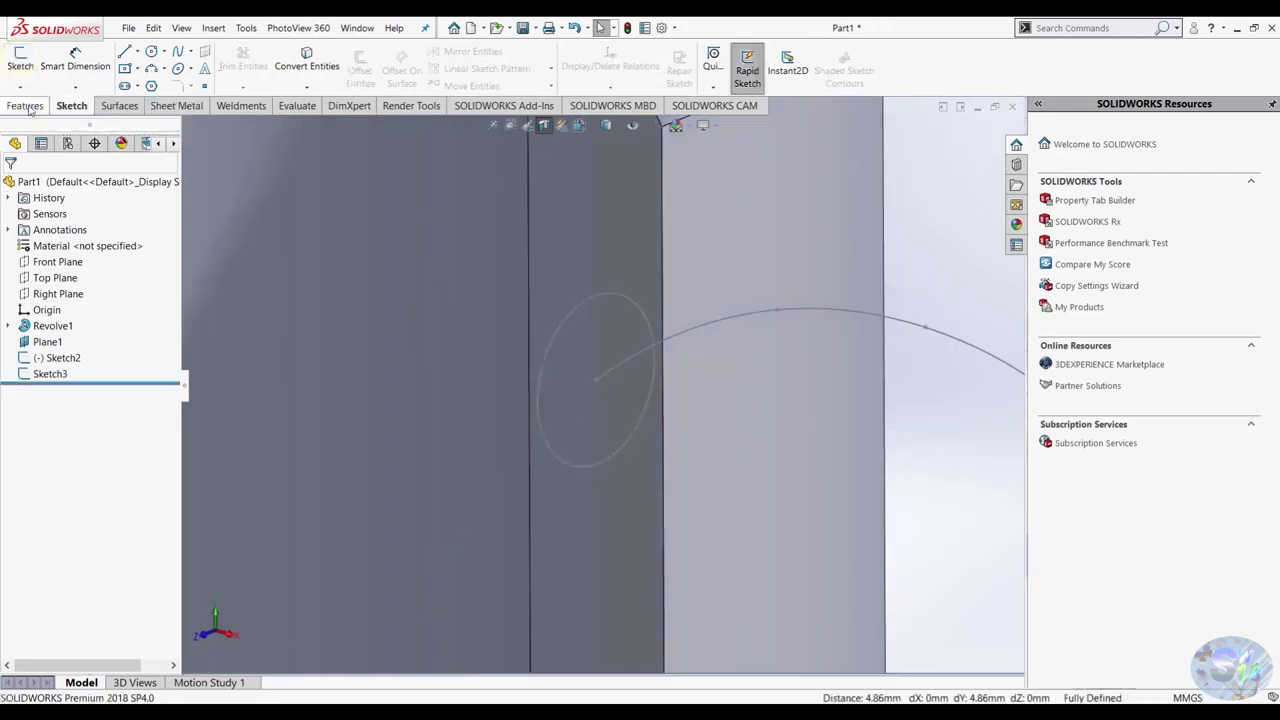
{"action": "left_click", "coordinate": [27, 105]}
{"action": "left_click", "coordinate": [148, 58]}
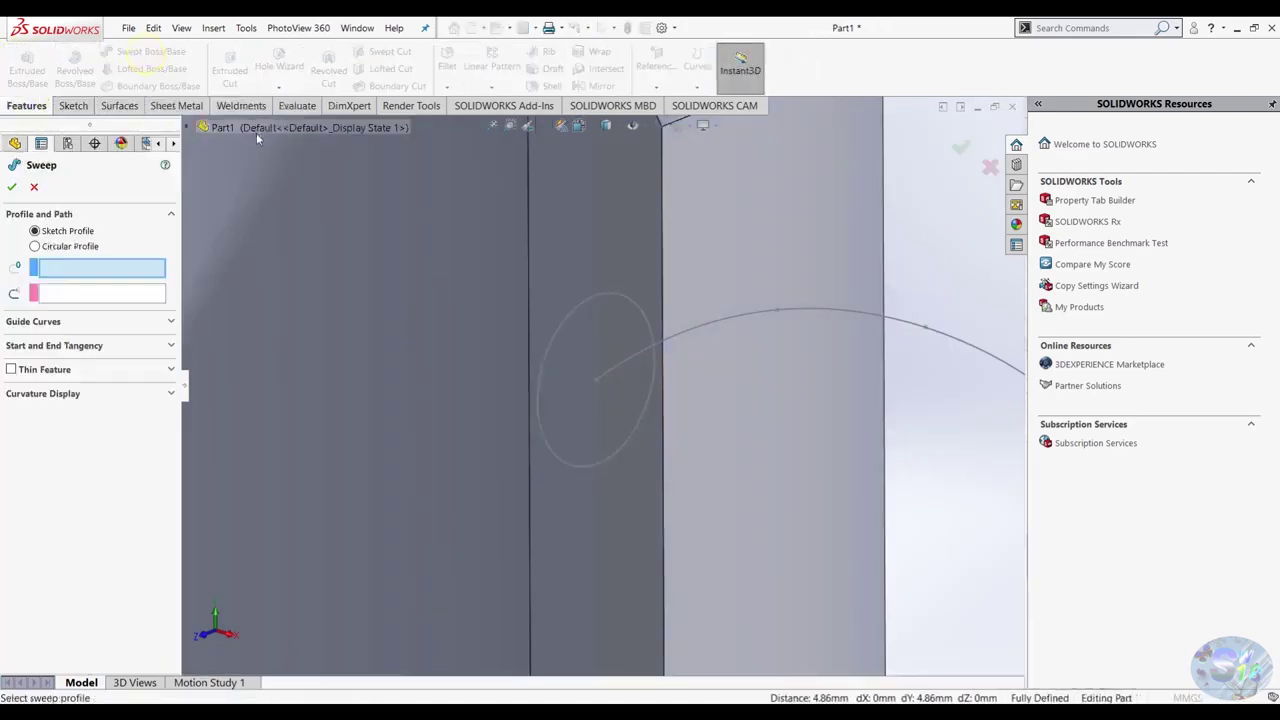
{"action": "left_click", "coordinate": [645, 320]}
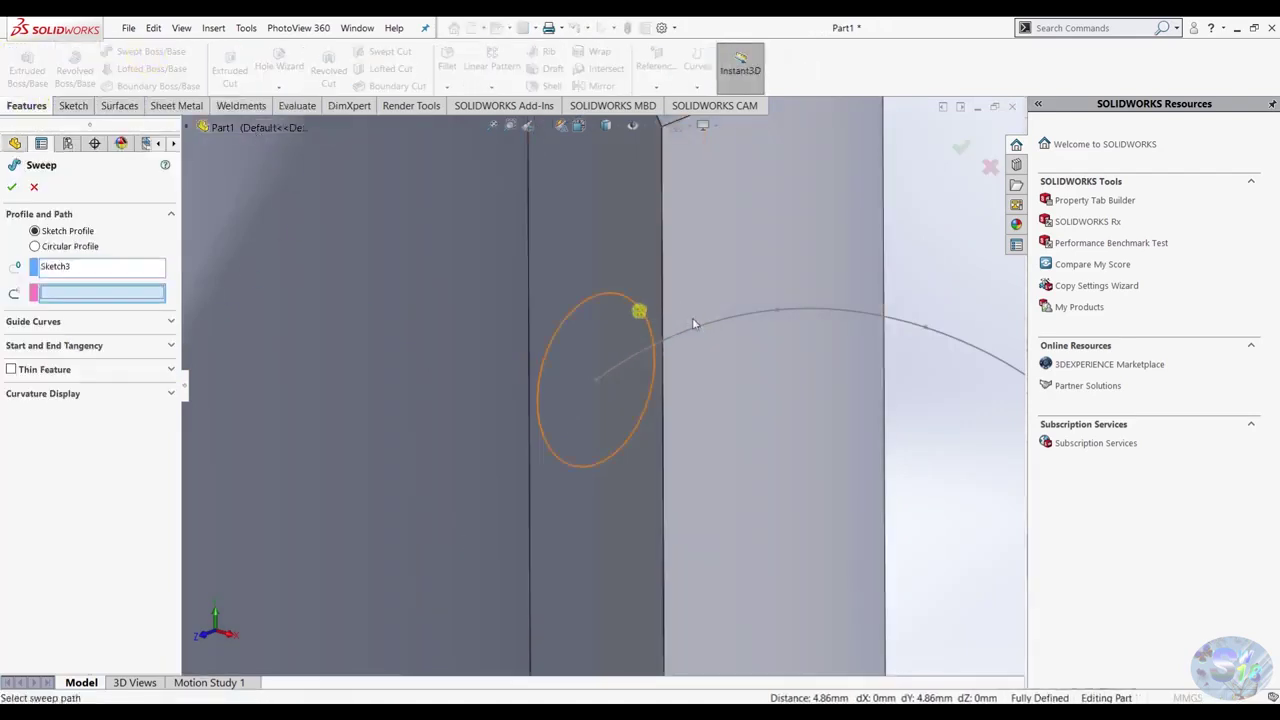
{"action": "left_click", "coordinate": [700, 328]}
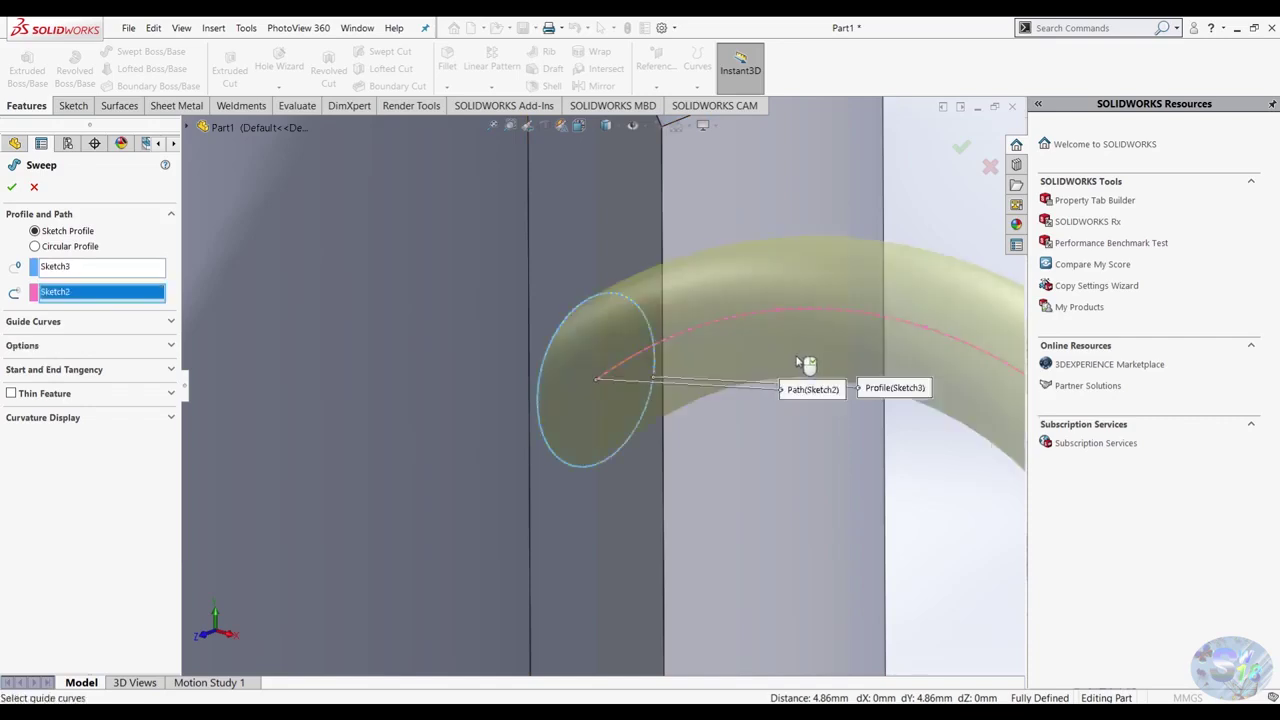
{"action": "left_click", "coordinate": [31, 189]}
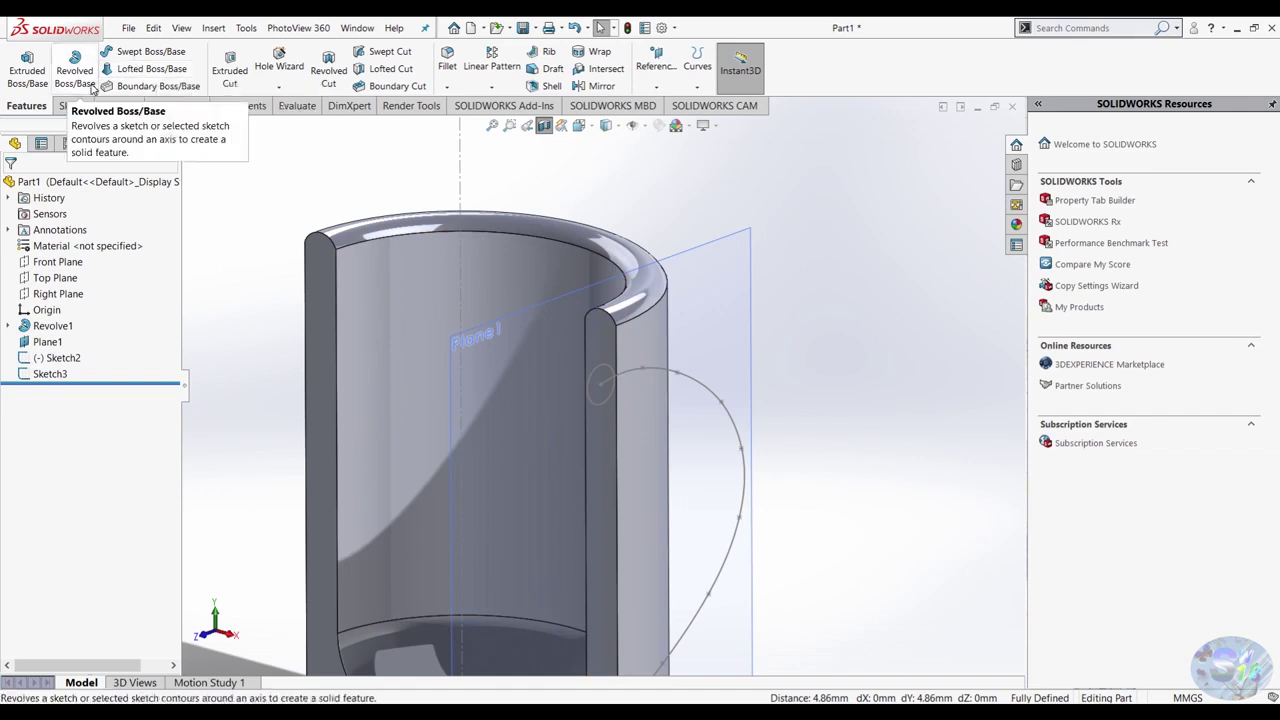
Sweep the 10 mm circle along the arc path into the handle, with section view off.
{"action": "left_click", "coordinate": [141, 51]}
{"action": "left_click", "coordinate": [598, 373]}
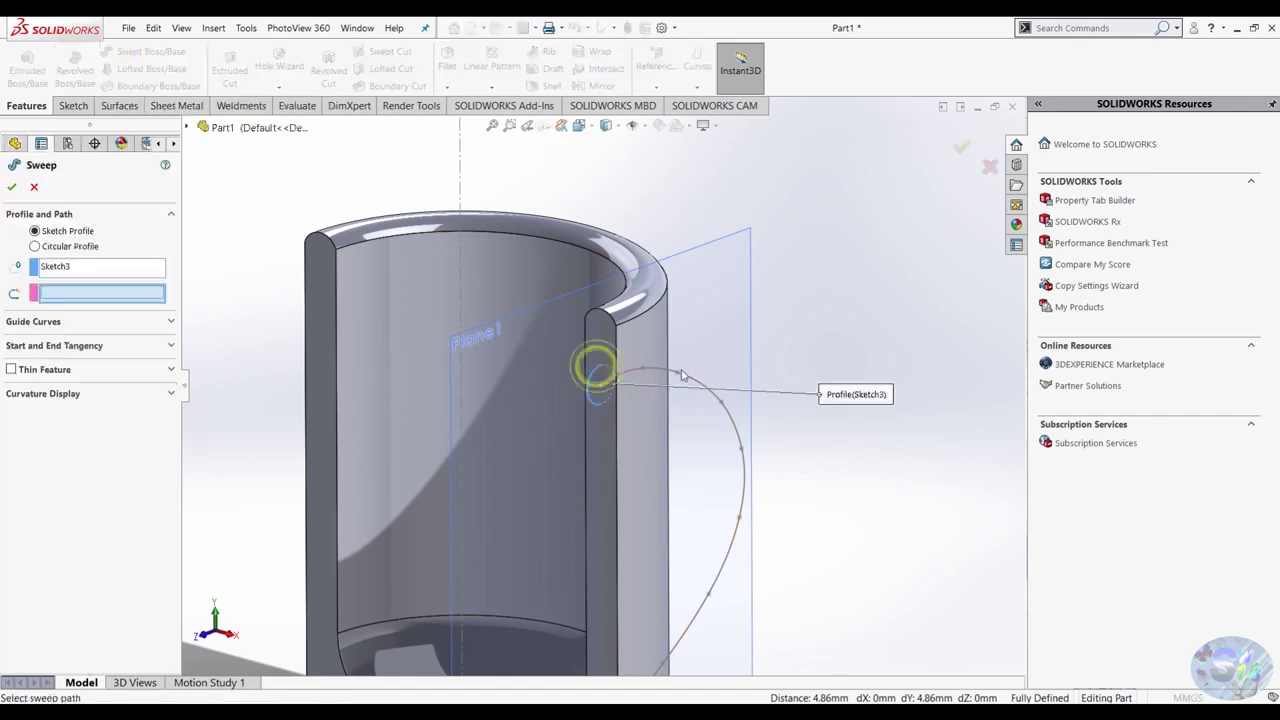
{"action": "left_click", "coordinate": [686, 371]}
{"action": "left_click", "coordinate": [11, 188]}
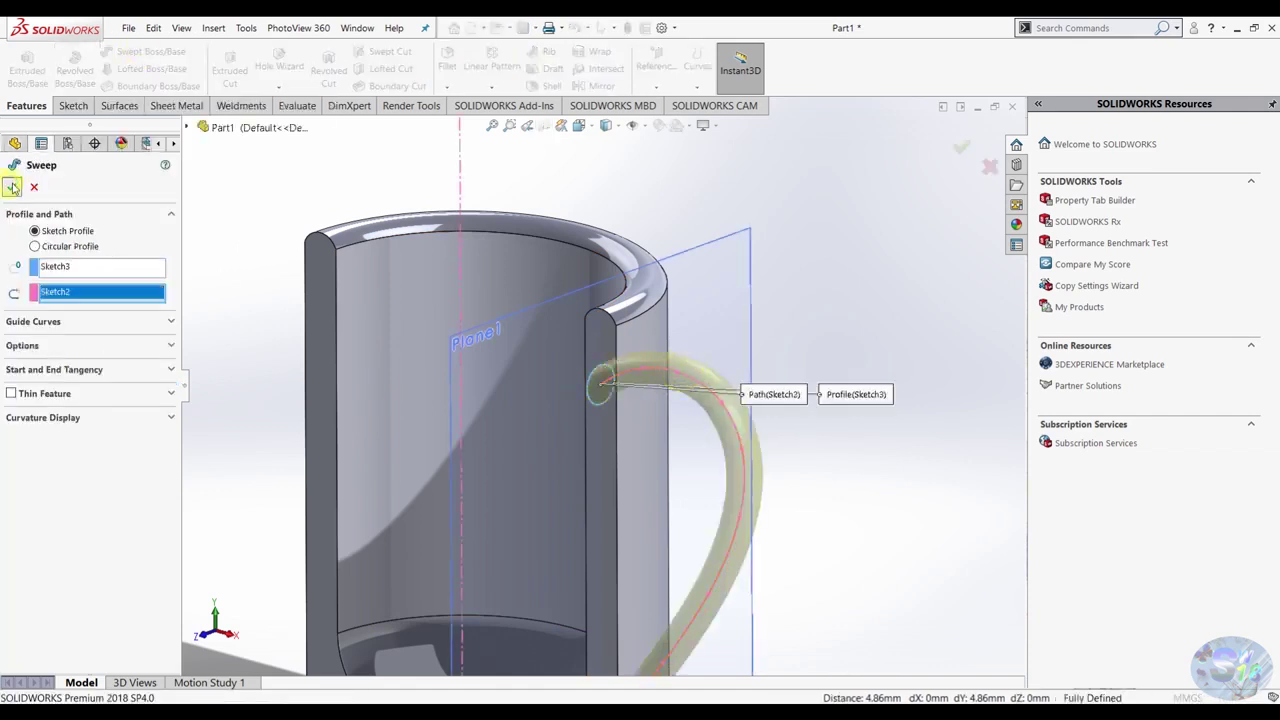
{"action": "left_click", "coordinate": [543, 125]}
Turn the section view back on with the mug's side and handle in view.
{"action": "scroll", "coordinate": [664, 393], "scroll_direction": "up", "scroll_amount": 3}
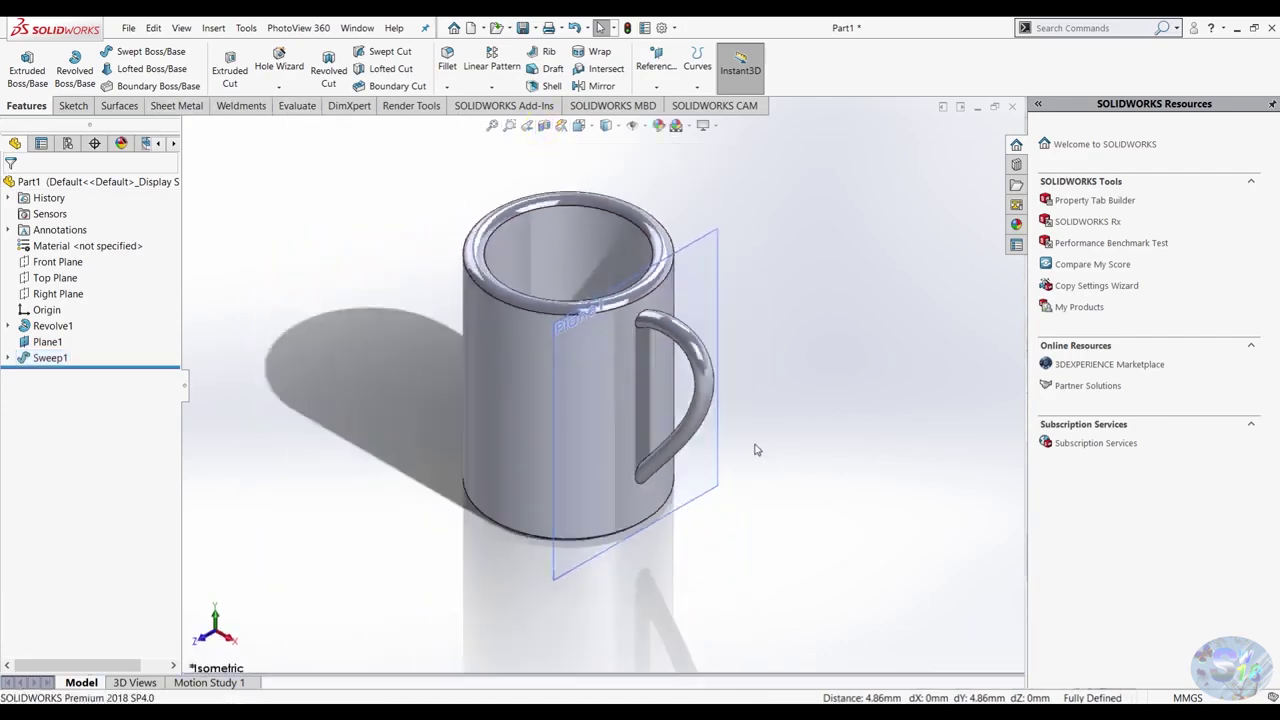
{"action": "mouse_move", "coordinate": [664, 393]}
{"action": "middle_mouse_down"}
{"action": "mouse_move", "coordinate": [741, 343]}
{"action": "mouse_move", "coordinate": [505, 490]}
{"action": "middle_mouse_up"}
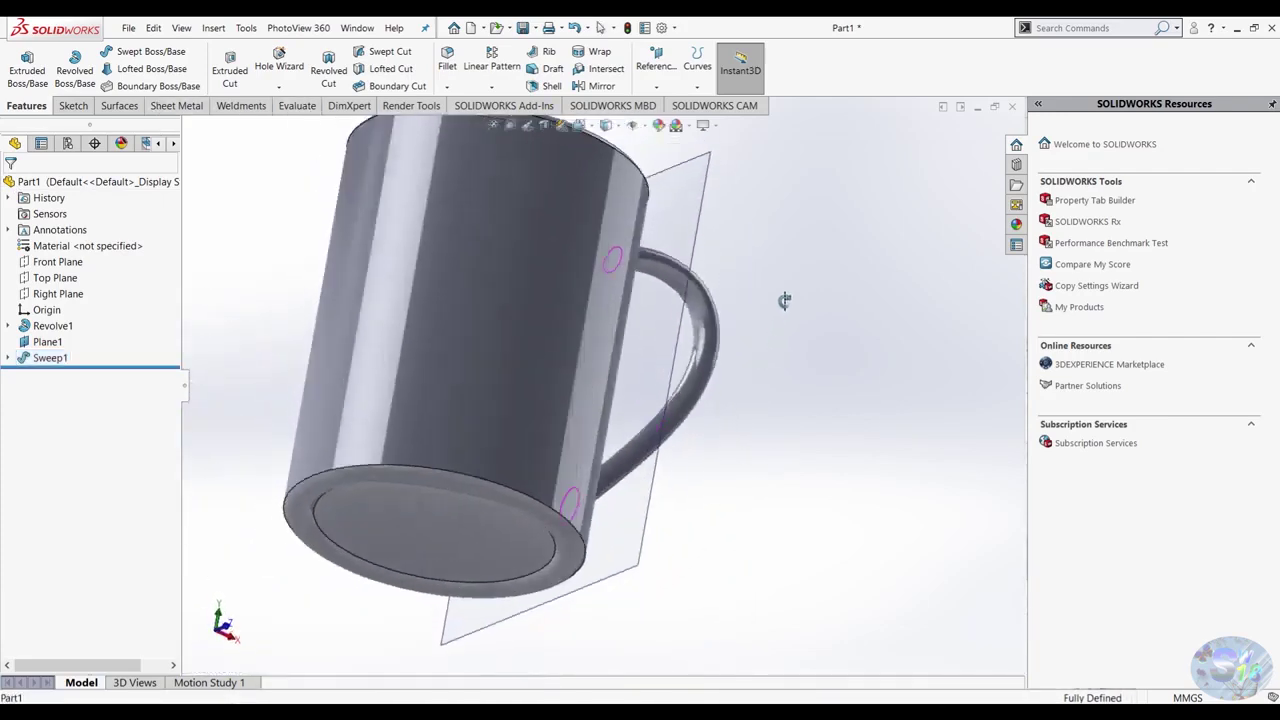
{"action": "scroll", "coordinate": [505, 490], "scroll_direction": "down", "scroll_amount": 5}
{"action": "scroll", "coordinate": [565, 456], "scroll_direction": "up", "scroll_amount": 3}
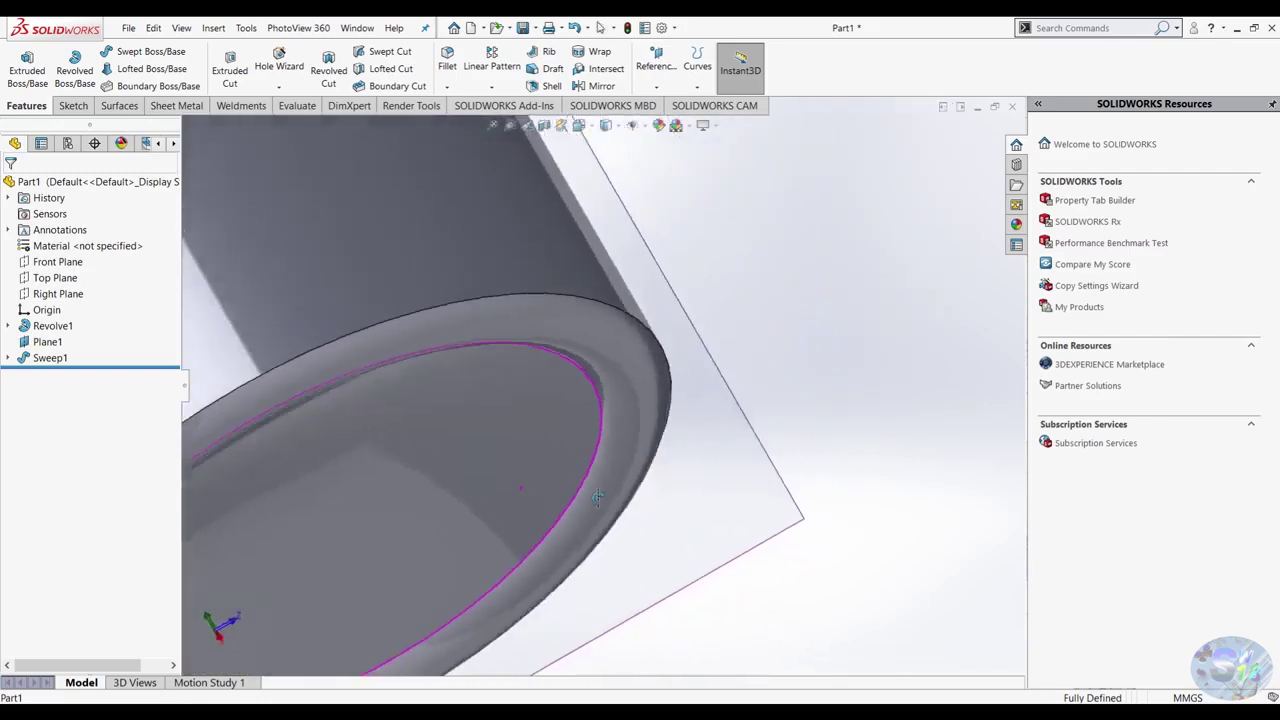
{"action": "middle_click_drag", "start_coordinate": [565, 456], "coordinate": [528, 466]}
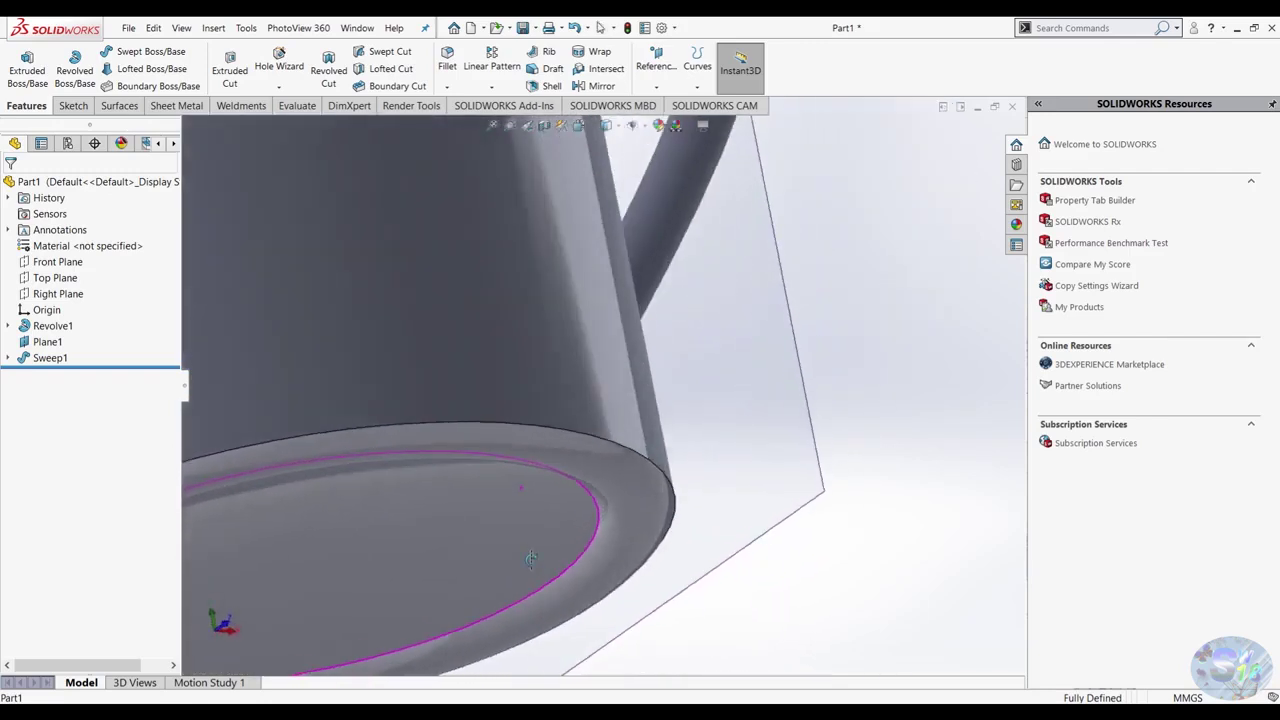
{"action": "left_click", "coordinate": [543, 125]}
{"action": "left_click", "coordinate": [17, 190]}
{"action": "scroll", "coordinate": [385, 368], "scroll_direction": "down", "scroll_amount": 2}
{"action": "scroll", "coordinate": [385, 368], "scroll_direction": "up", "scroll_amount": 3}
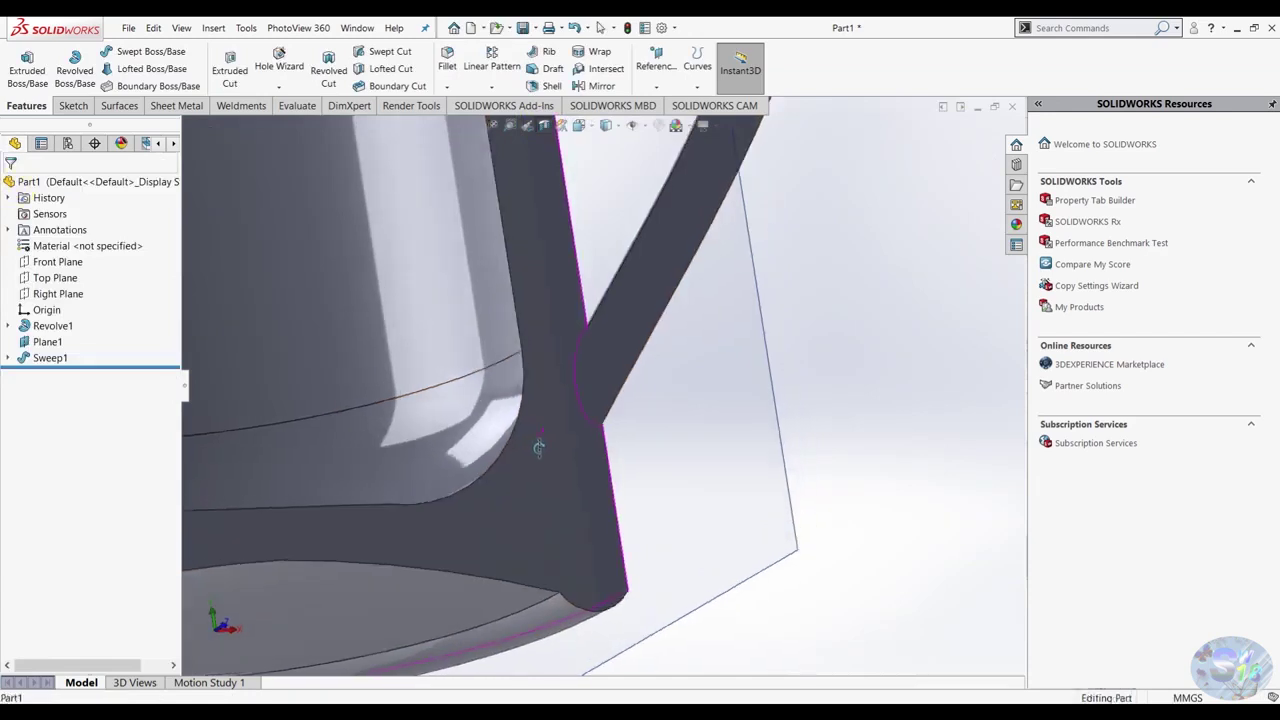
{"action": "scroll", "coordinate": [385, 368], "scroll_direction": "down", "scroll_amount": 3}
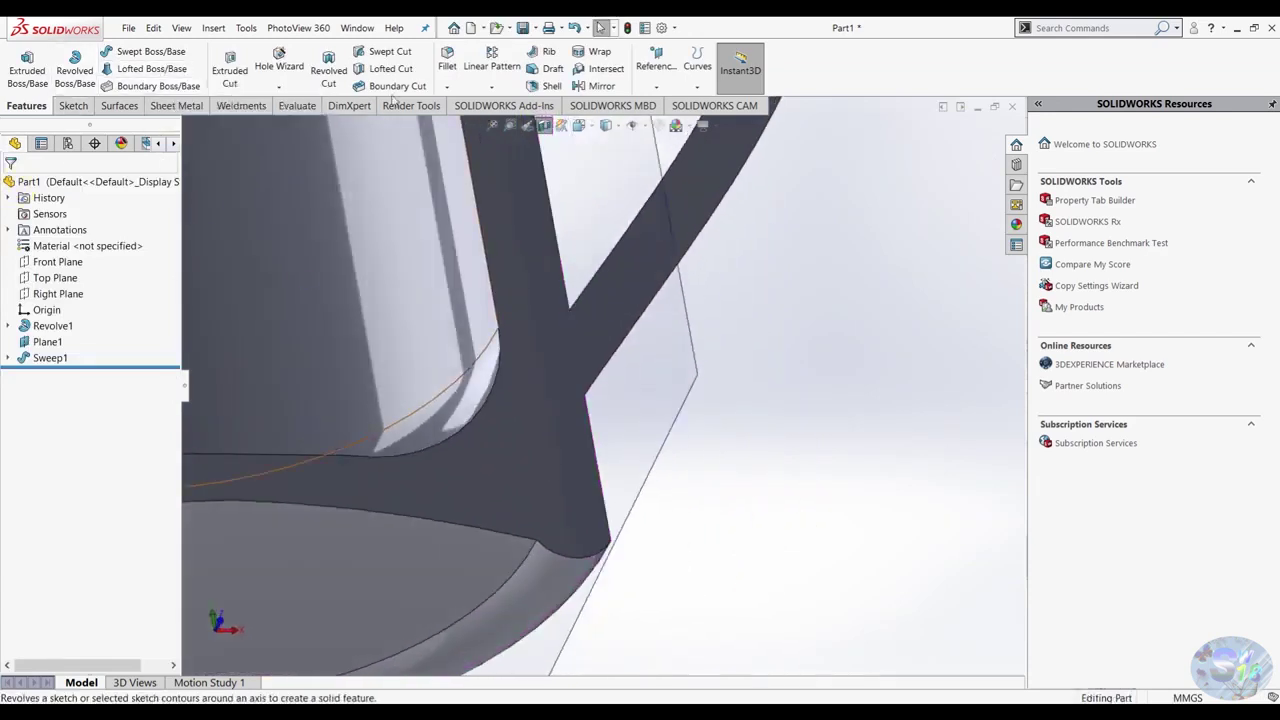
Round the mug's bottom edge with a 10 mm fillet.
{"action": "left_click", "coordinate": [447, 60]}
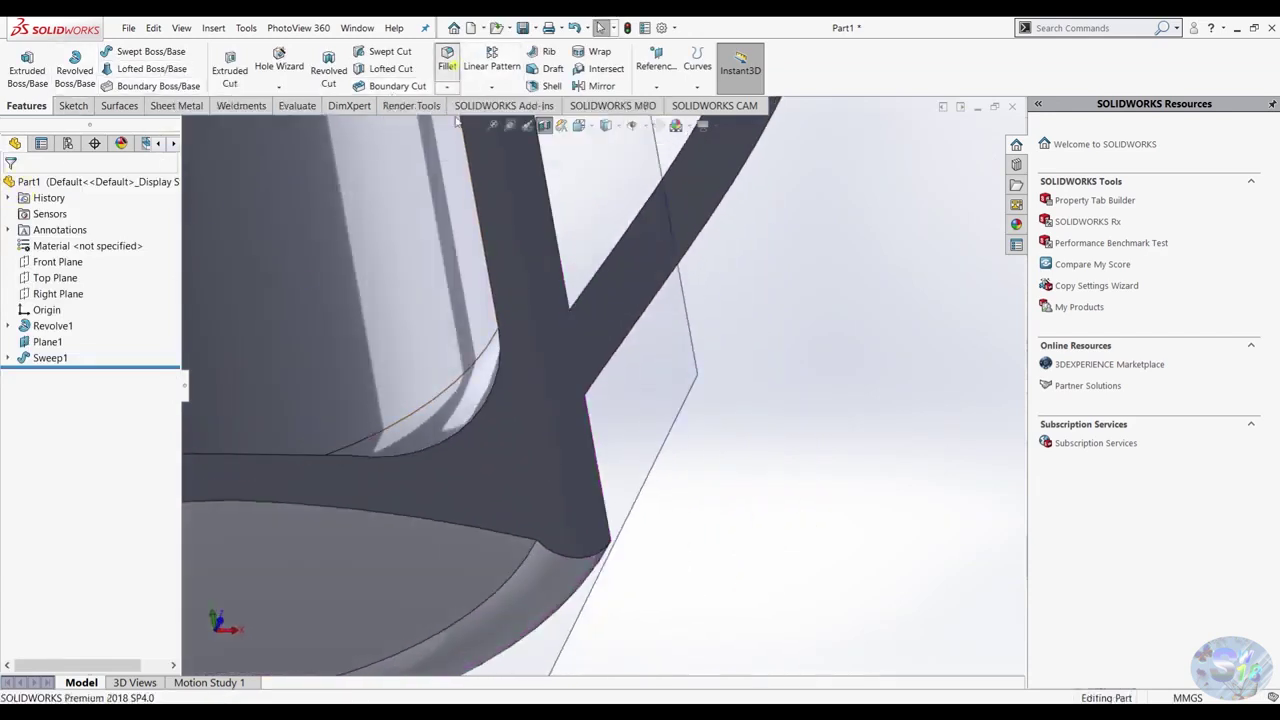
{"action": "left_click", "coordinate": [530, 556]}
{"action": "middle_click_drag", "start_coordinate": [530, 556], "coordinate": [521, 496]}
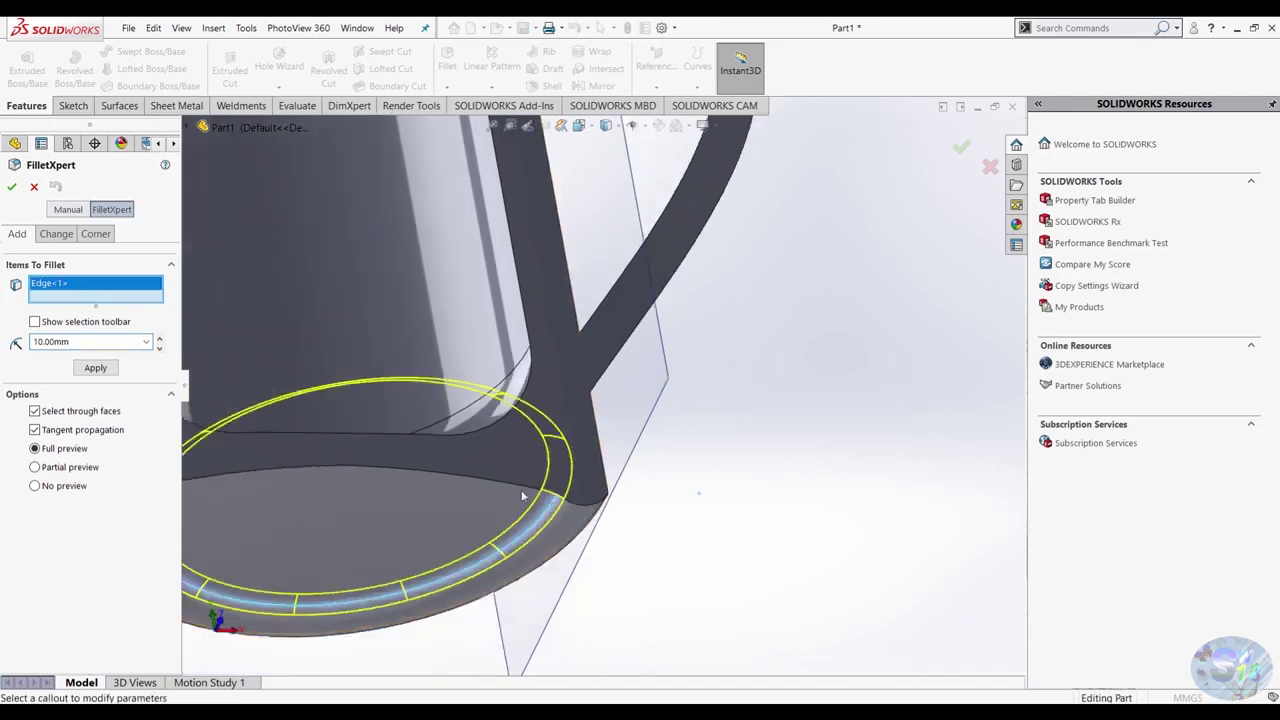
{"action": "scroll", "coordinate": [521, 496], "scroll_direction": "up", "scroll_amount": 5}
{"action": "mouse_move", "coordinate": [449, 523]}
{"action": "middle_mouse_down"}
{"action": "mouse_move", "coordinate": [443, 571]}
{"action": "mouse_move", "coordinate": [375, 537]}
{"action": "middle_mouse_up"}
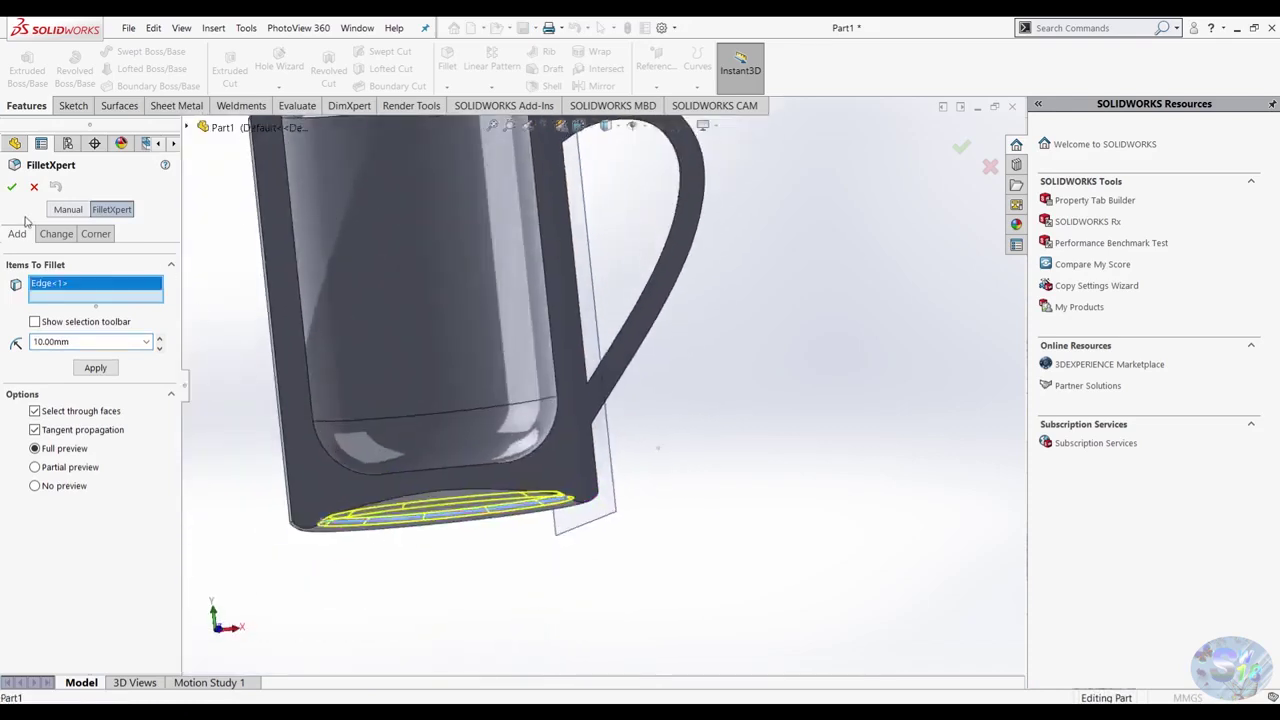
{"action": "left_click", "coordinate": [11, 189]}
{"action": "scroll", "coordinate": [394, 517], "scroll_direction": "down", "scroll_amount": 2}
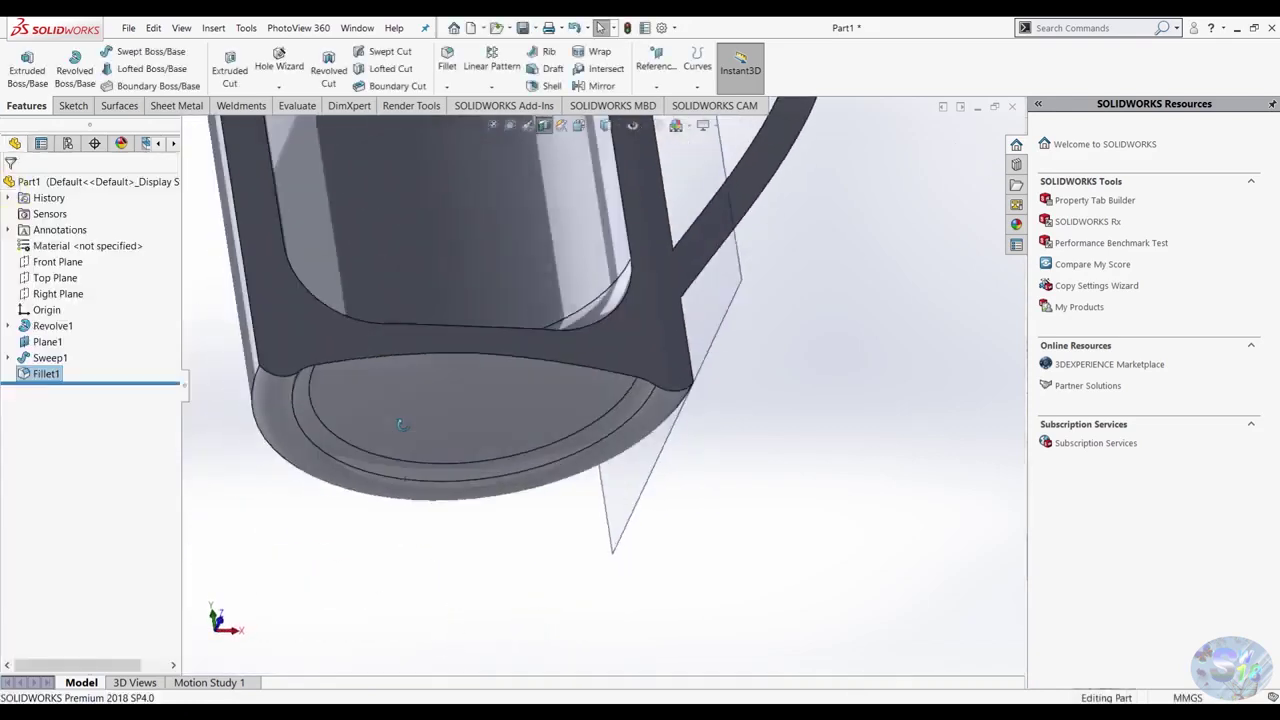
{"action": "mouse_move", "coordinate": [400, 517]}
{"action": "middle_mouse_down"}
{"action": "mouse_move", "coordinate": [344, 531]}
{"action": "mouse_move", "coordinate": [414, 500]}
{"action": "mouse_move", "coordinate": [345, 380]}
{"action": "middle_mouse_up"}
Add Fillet2, a 1 mm round on another edge at the mug's base.
{"action": "scroll", "coordinate": [345, 380], "scroll_direction": "down", "scroll_amount": 2}
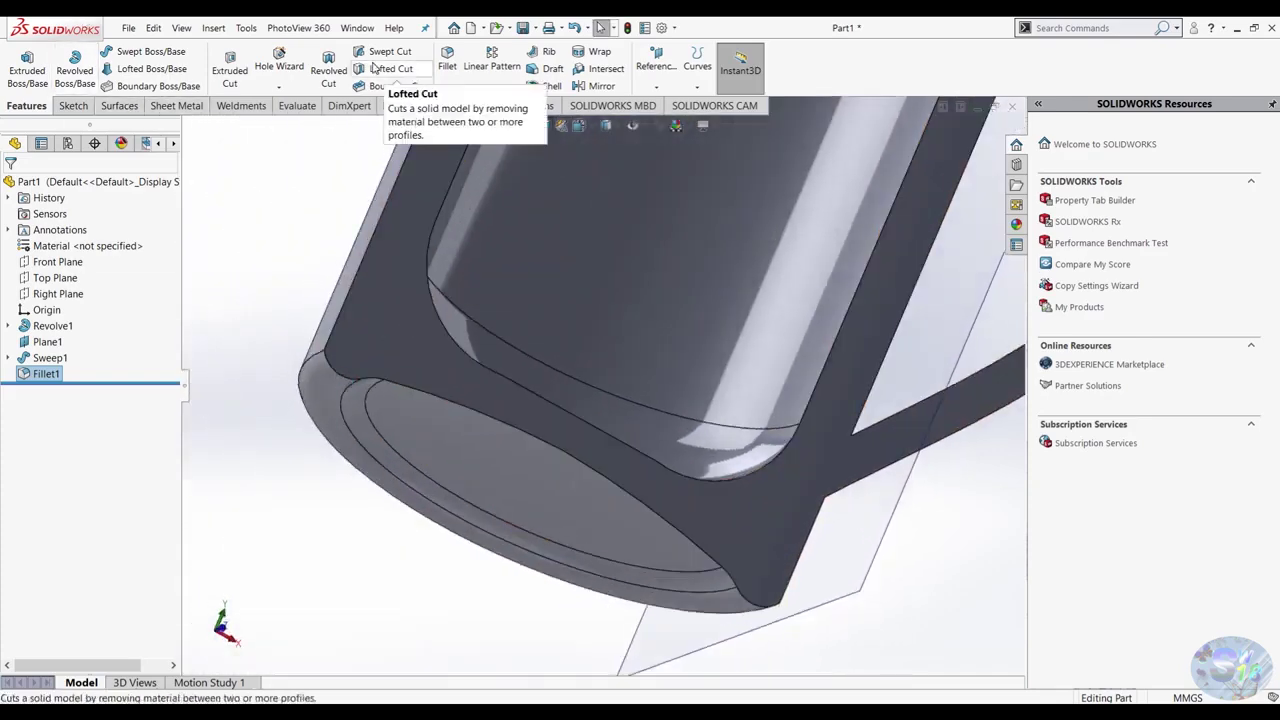
{"action": "left_click", "coordinate": [447, 58]}
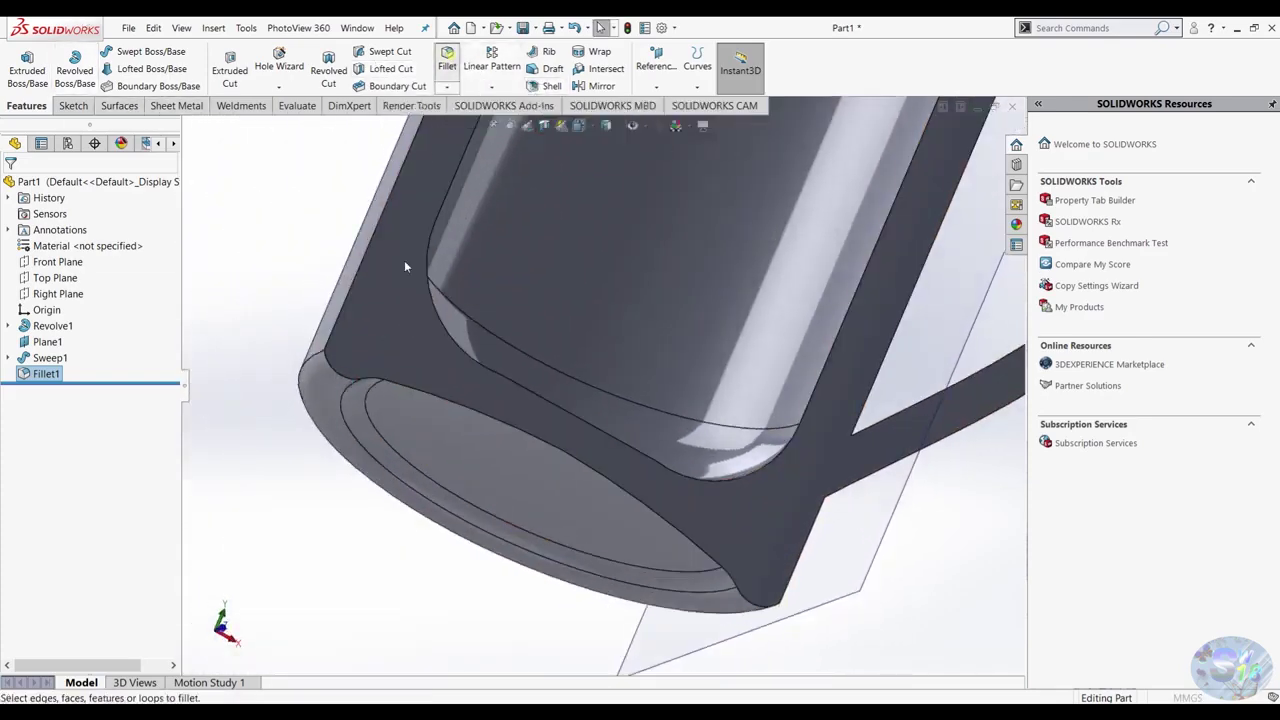
{"action": "left_click", "coordinate": [316, 360]}
{"action": "mouse_move", "coordinate": [316, 360]}
{"action": "middle_mouse_down"}
{"action": "mouse_move", "coordinate": [383, 465]}
{"action": "mouse_move", "coordinate": [340, 380]}
{"action": "middle_mouse_up"}
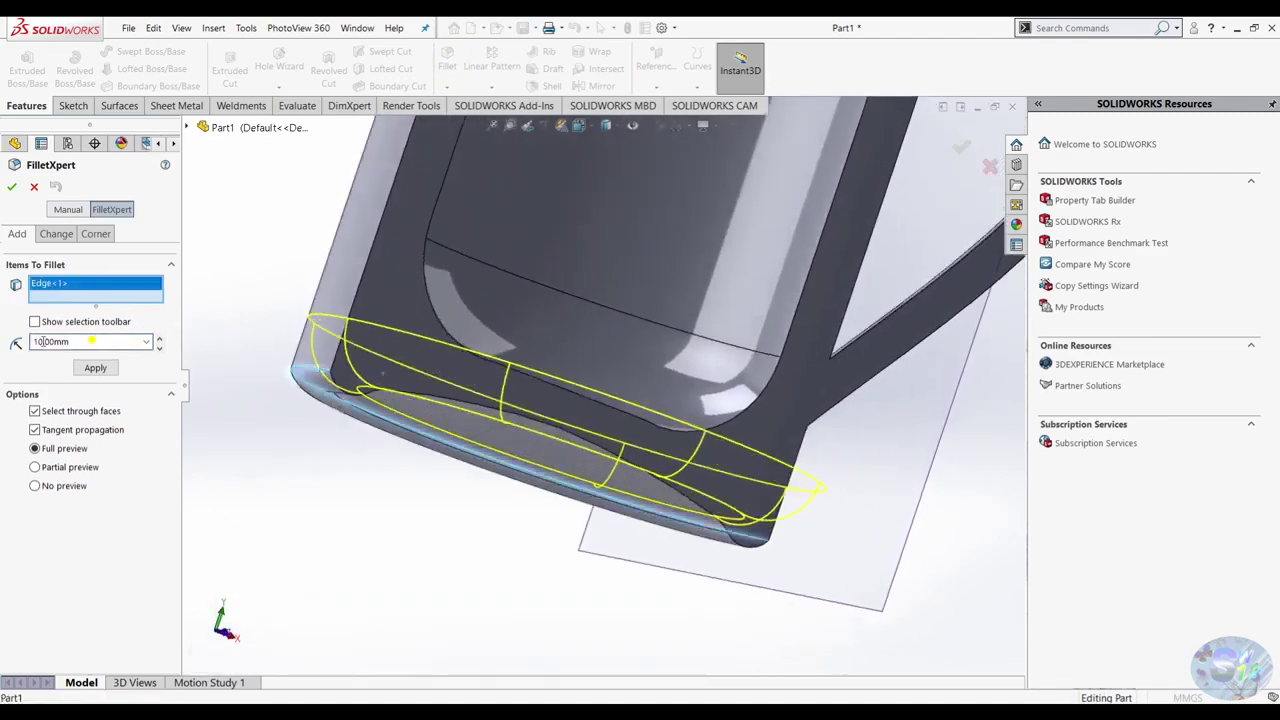
{"action": "type", "text": "1"}
{"action": "type", "text": "3"}
{"action": "key", "text": "Return"}
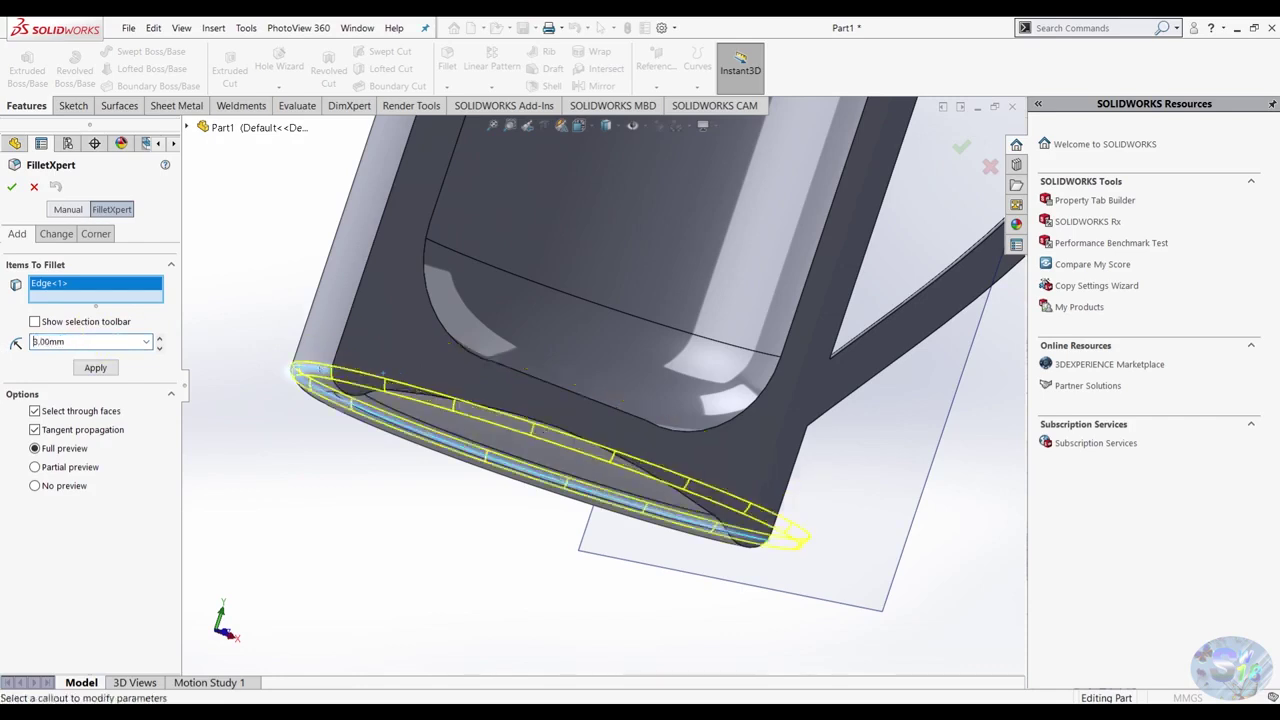
{"action": "key", "text": "Return"}
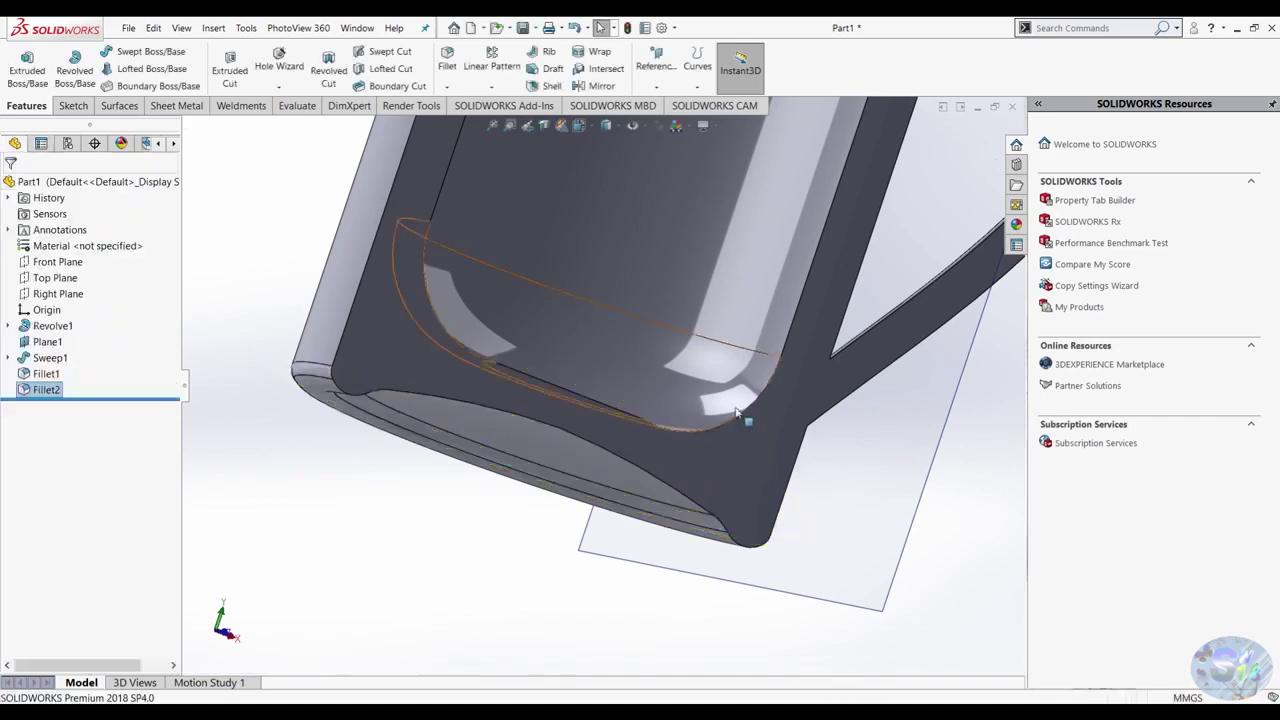
Turn off the section view and show the mug in isometric orientation.
{"action": "mouse_move", "coordinate": [847, 420]}
{"action": "middle_mouse_down"}
{"action": "mouse_move", "coordinate": [770, 255]}
{"action": "mouse_move", "coordinate": [407, 163]}
{"action": "middle_mouse_up"}
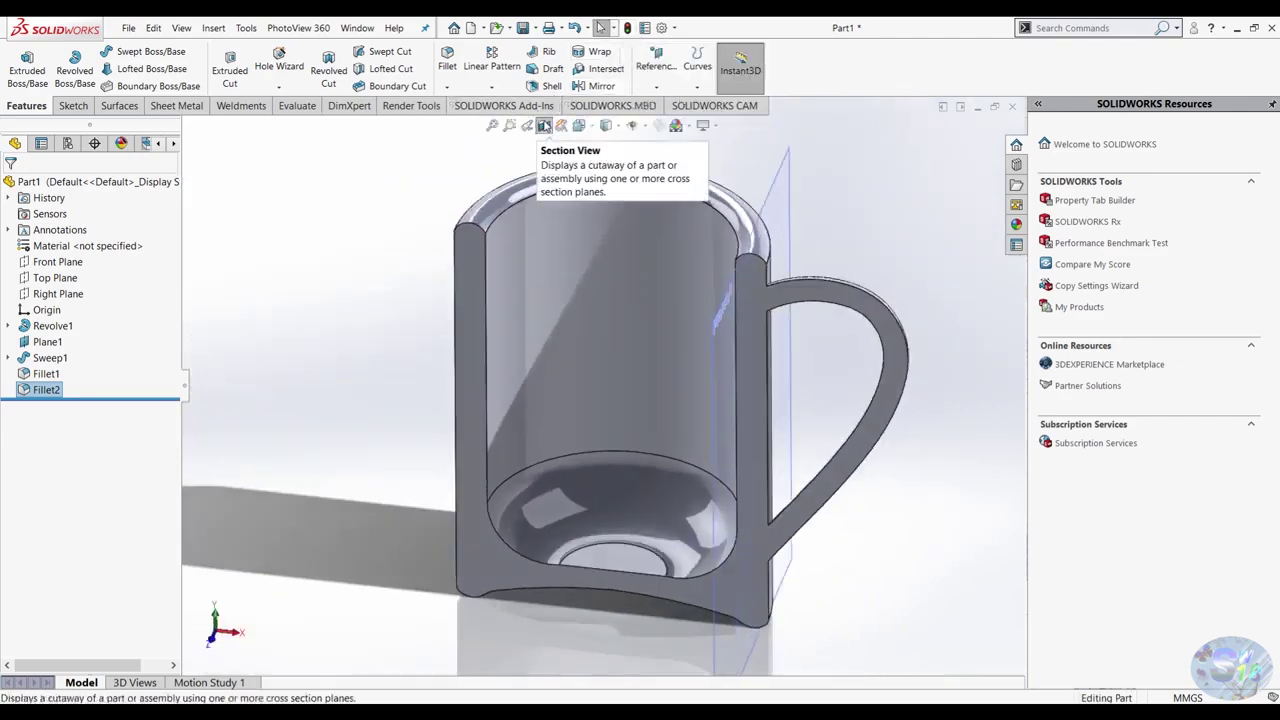
{"action": "left_click", "coordinate": [544, 125]}
{"action": "key", "text": "ctrl+7"}
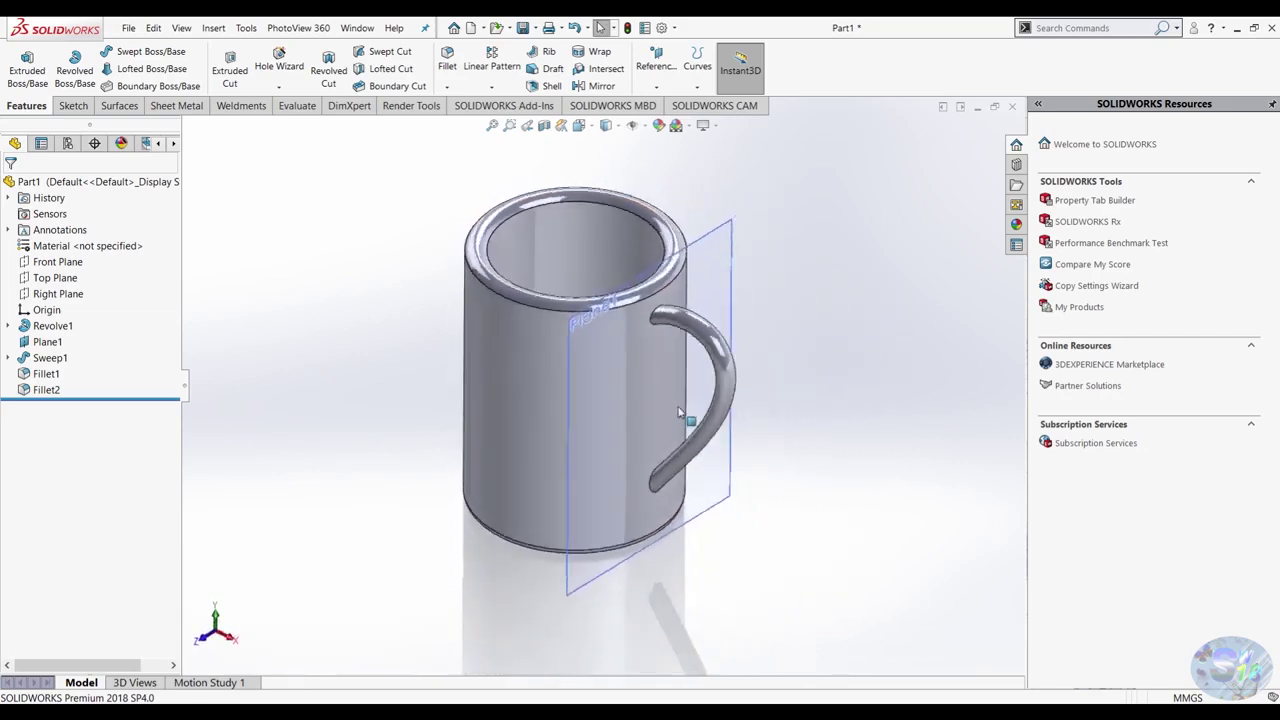
Assign Plastics > Polyester Resin as the part's material.
{"action": "right_click", "coordinate": [62, 246]}
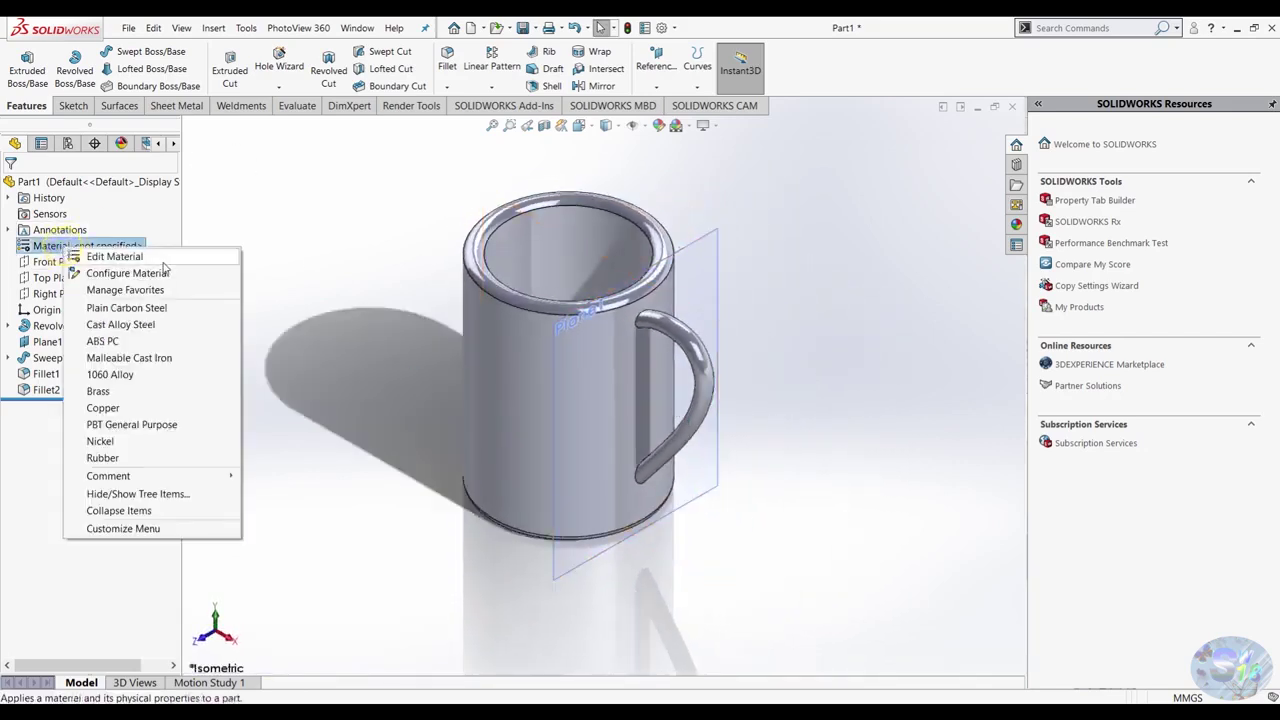
{"action": "left_click", "coordinate": [151, 260]}
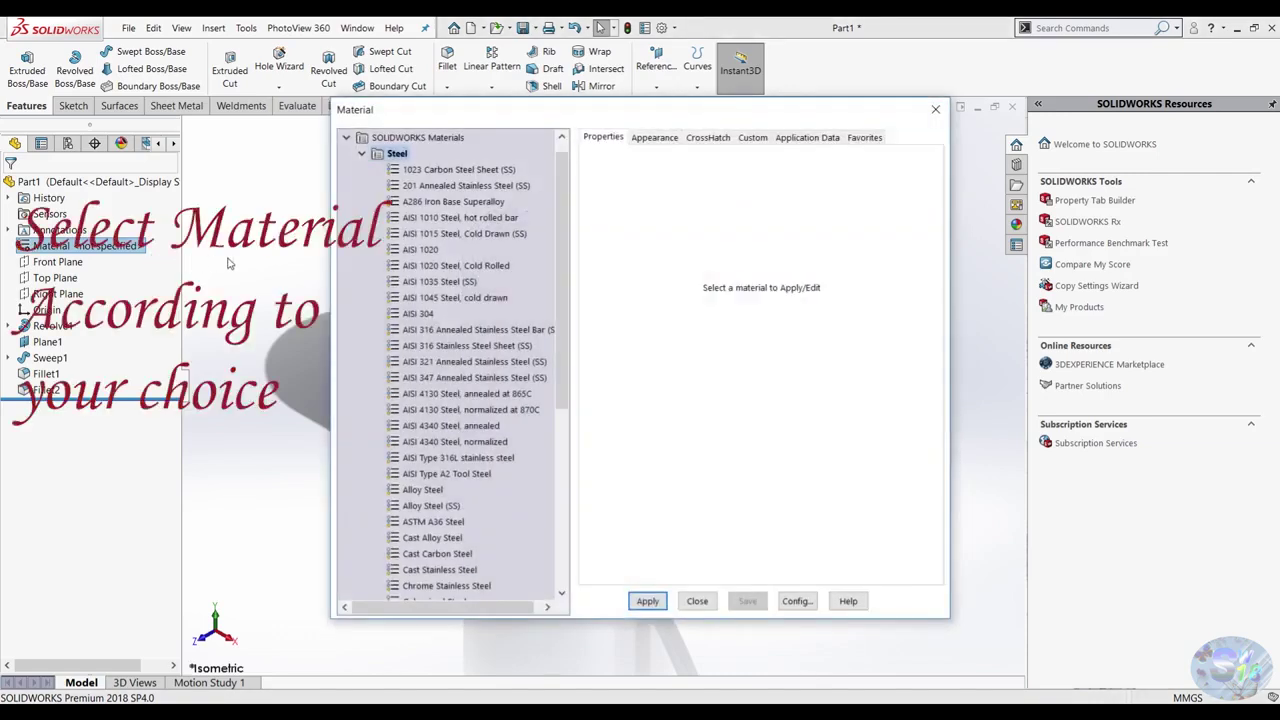
{"action": "left_click", "coordinate": [361, 163]}
{"action": "left_click", "coordinate": [368, 284]}
{"action": "scroll", "coordinate": [395, 320], "scroll_direction": "down", "scroll_amount": 2}
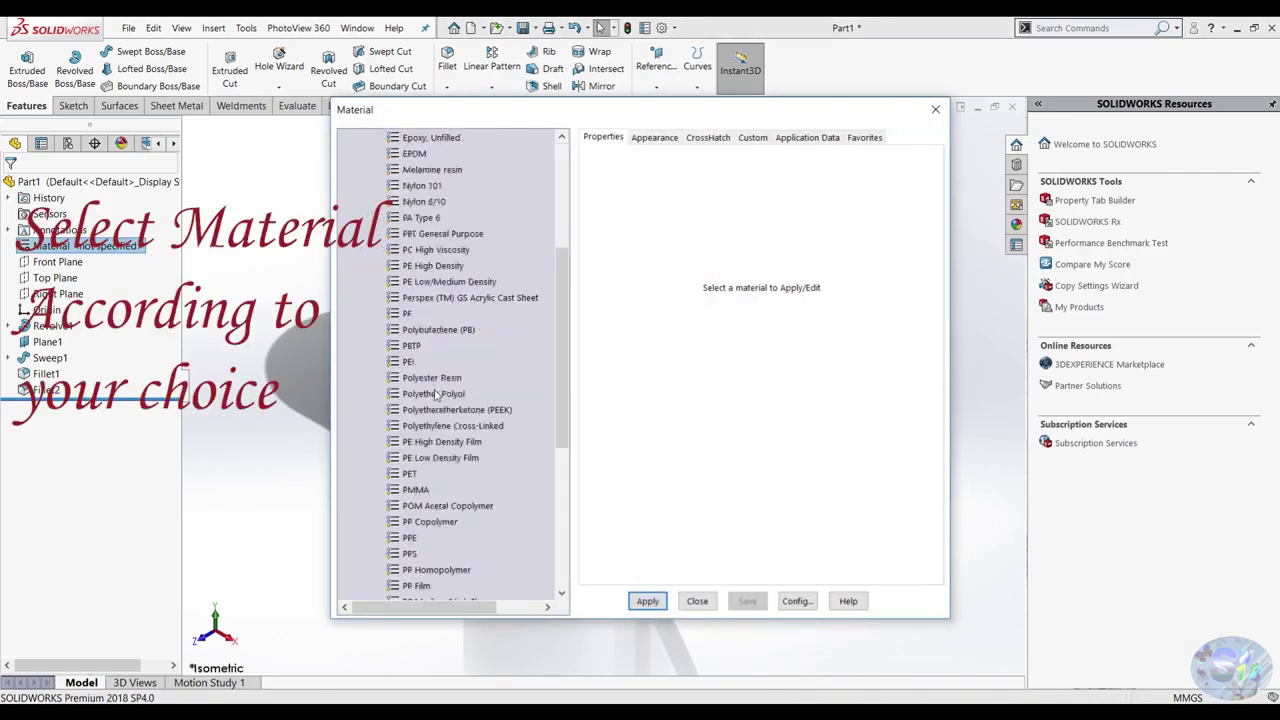
{"action": "scroll", "coordinate": [415, 370], "scroll_direction": "down", "scroll_amount": 3}
{"action": "scroll", "coordinate": [435, 410], "scroll_direction": "down", "scroll_amount": 2}
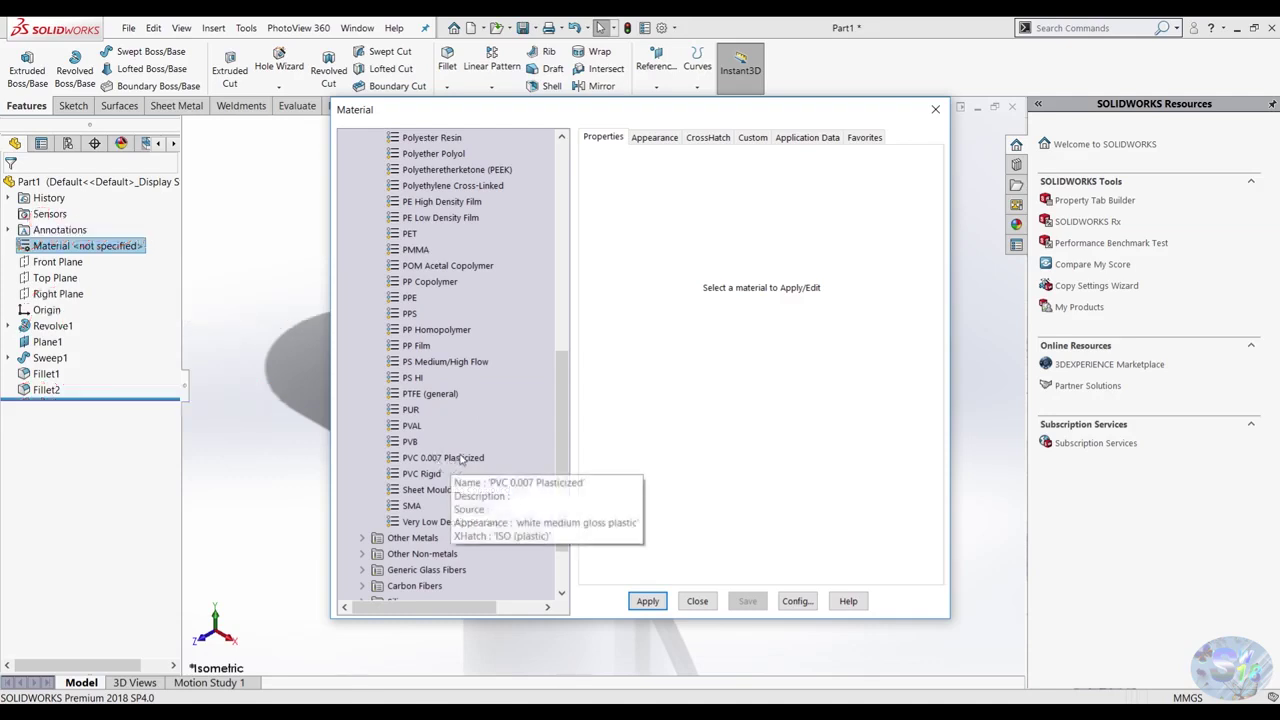
{"action": "left_click", "coordinate": [445, 139]}
{"action": "left_click", "coordinate": [649, 601]}
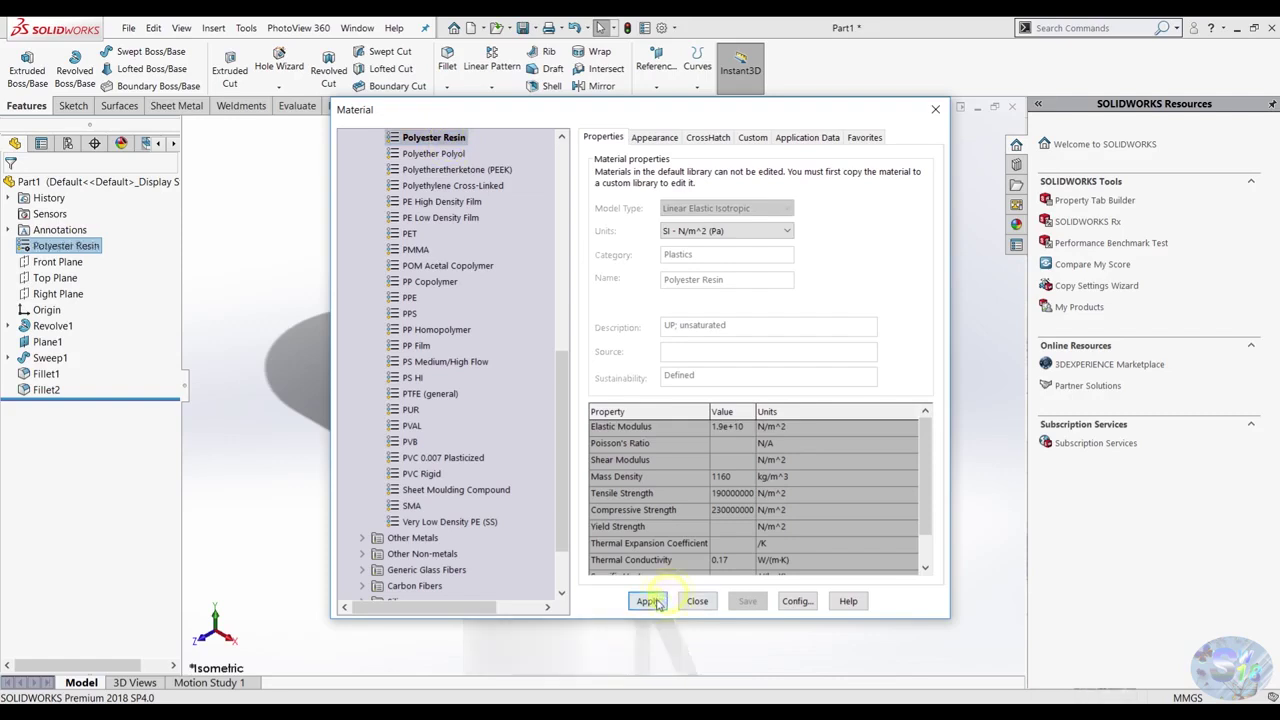
{"action": "left_click", "coordinate": [710, 603]}
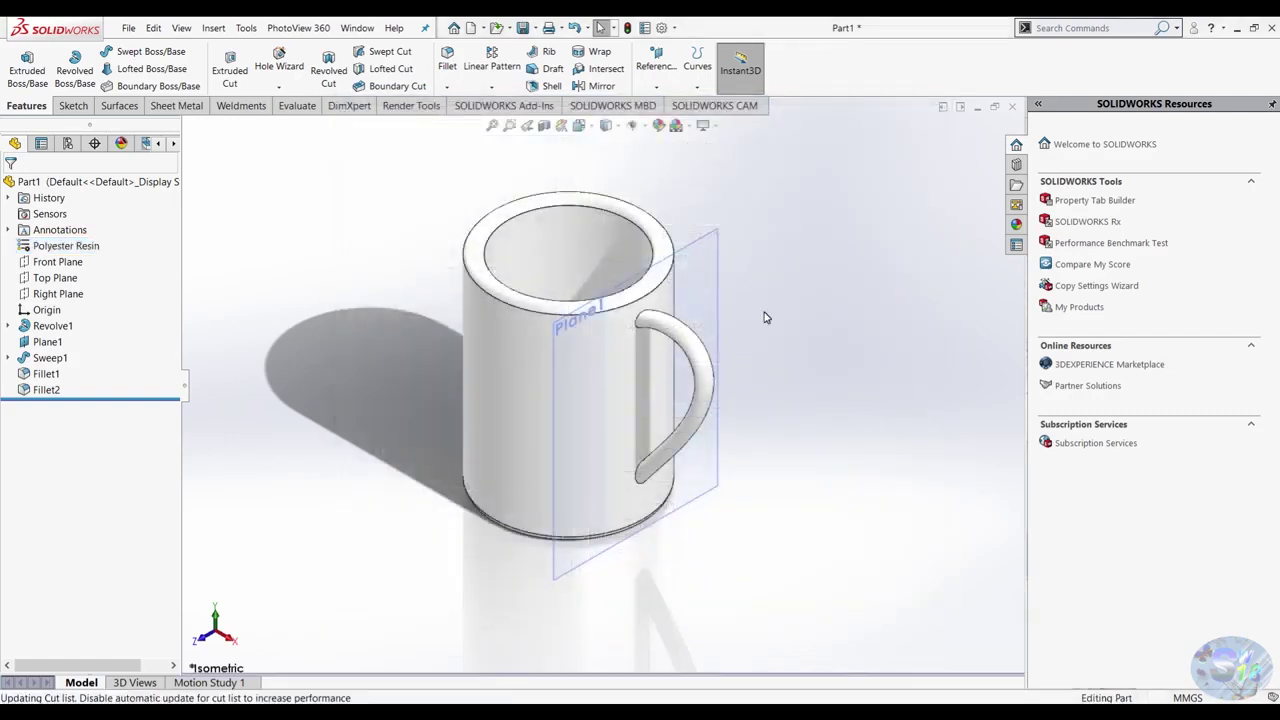
Browse the appearance library to Stone > Architectural.
{"action": "left_click", "coordinate": [1016, 164]}
{"action": "left_click", "coordinate": [1016, 186]}
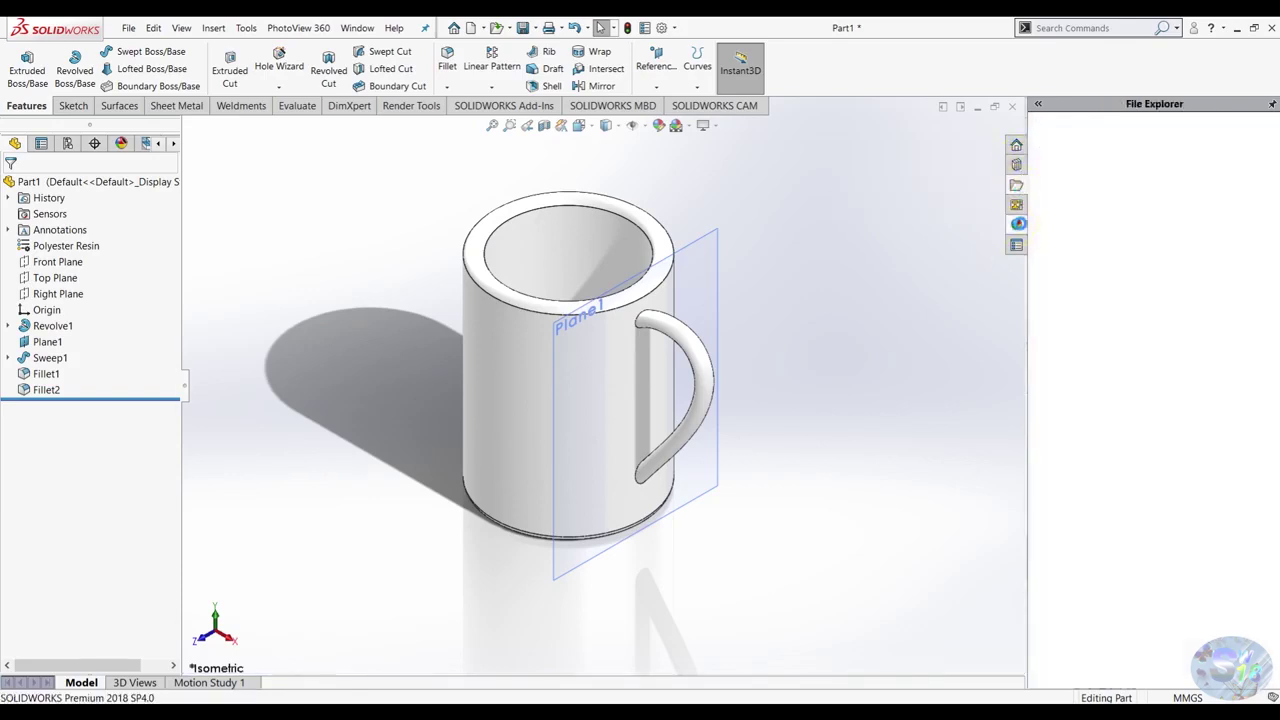
{"action": "left_click", "coordinate": [1017, 224]}
{"action": "left_click", "coordinate": [1042, 150]}
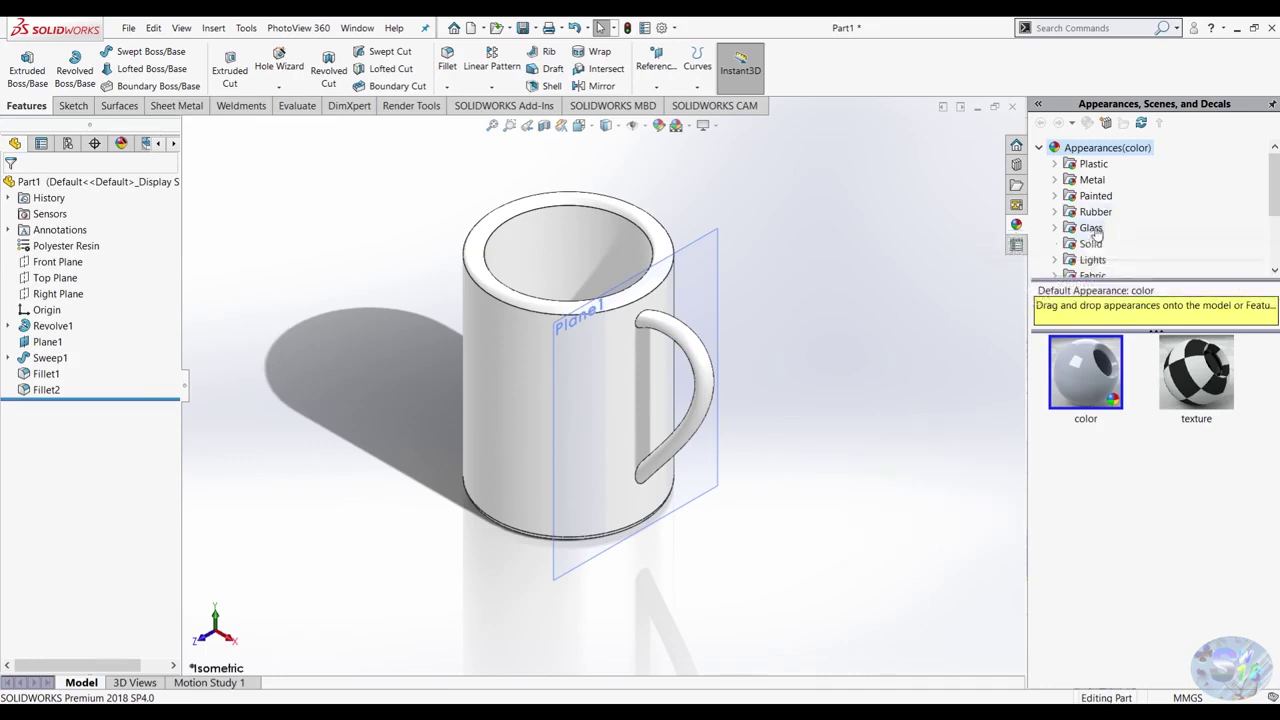
{"action": "left_click", "coordinate": [1096, 229]}
{"action": "scroll", "coordinate": [1152, 240], "scroll_direction": "down", "scroll_amount": 1}
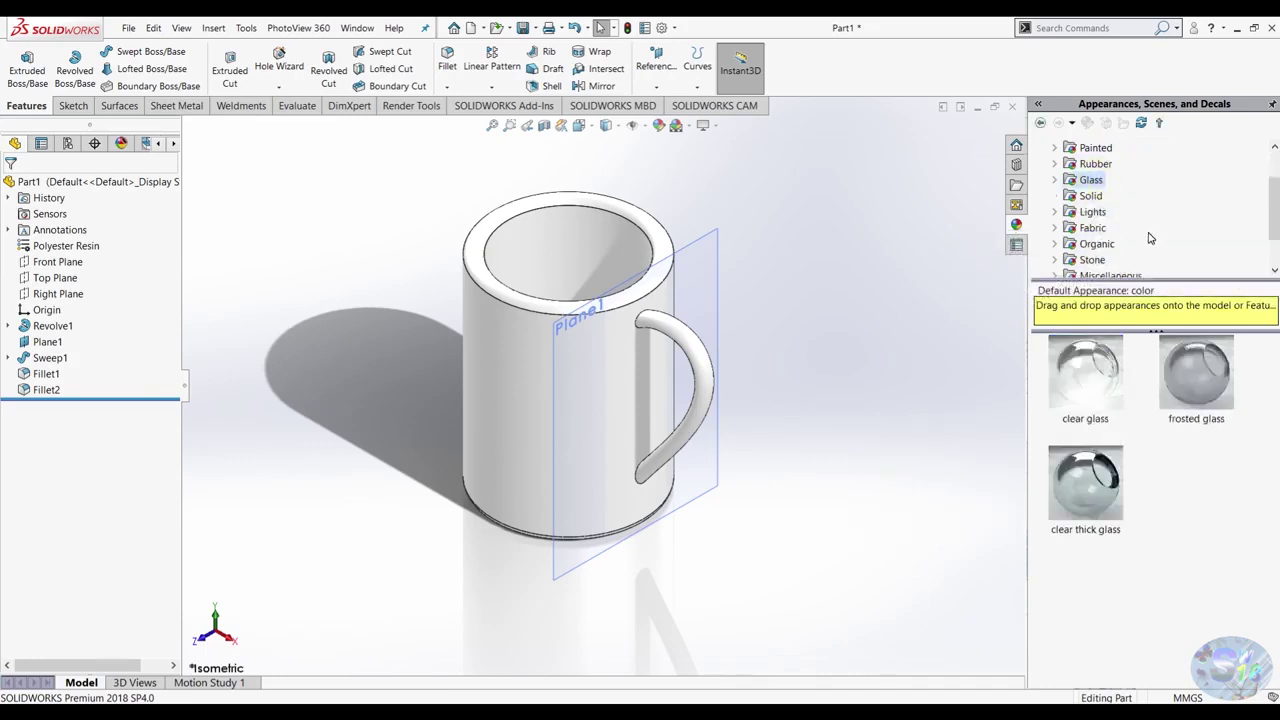
{"action": "scroll", "coordinate": [1150, 237], "scroll_direction": "down", "scroll_amount": 1}
{"action": "left_click", "coordinate": [1057, 213]}
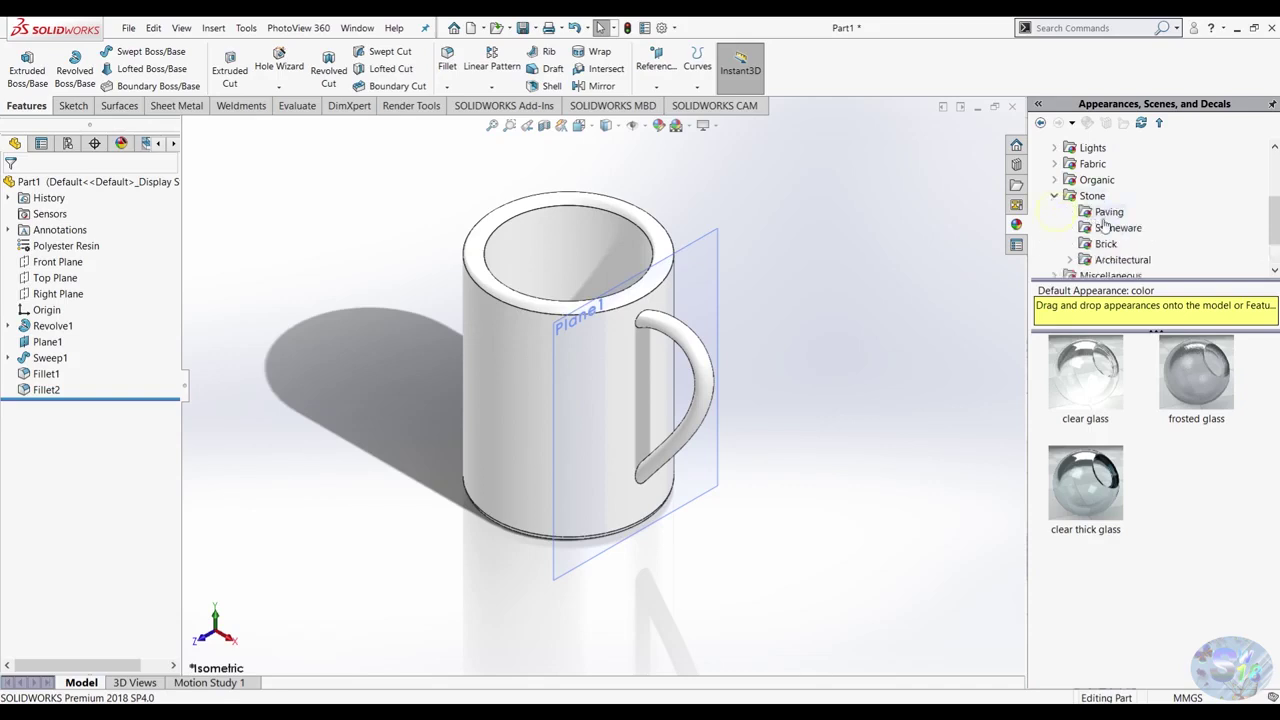
{"action": "left_click", "coordinate": [1108, 212]}
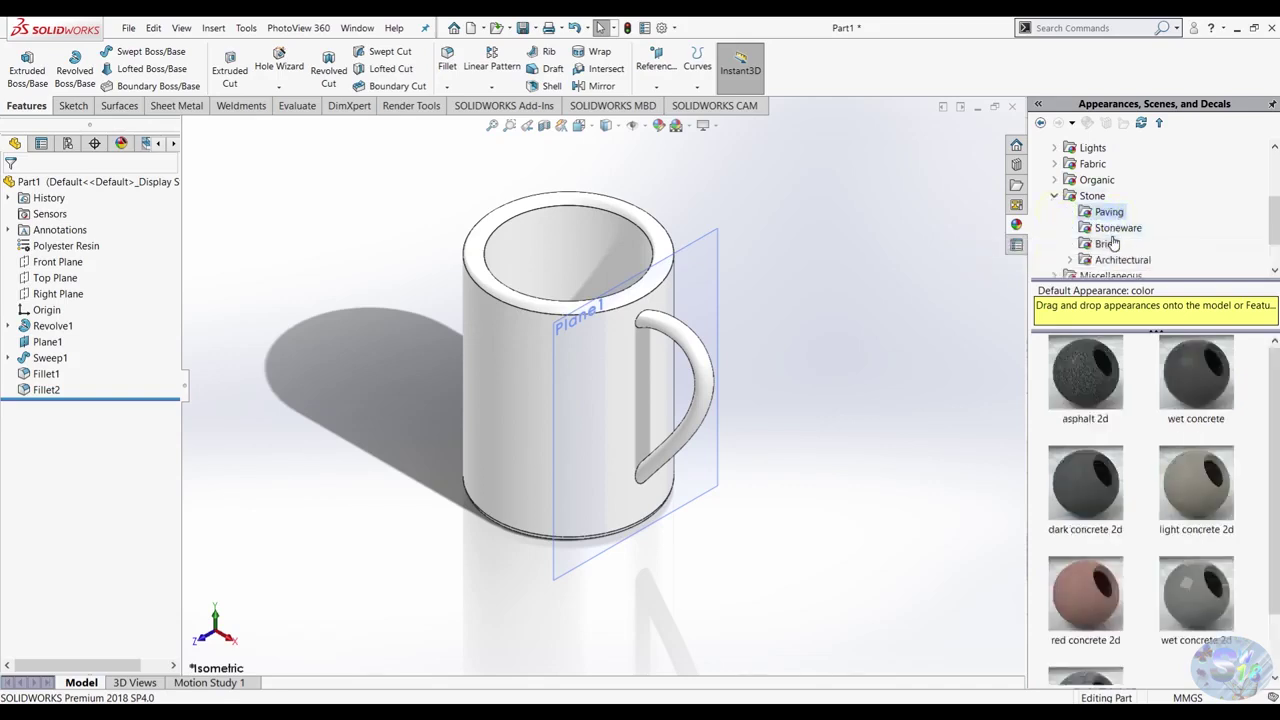
{"action": "left_click", "coordinate": [1110, 244]}
{"action": "scroll", "coordinate": [1112, 243], "scroll_direction": "down", "scroll_amount": 1}
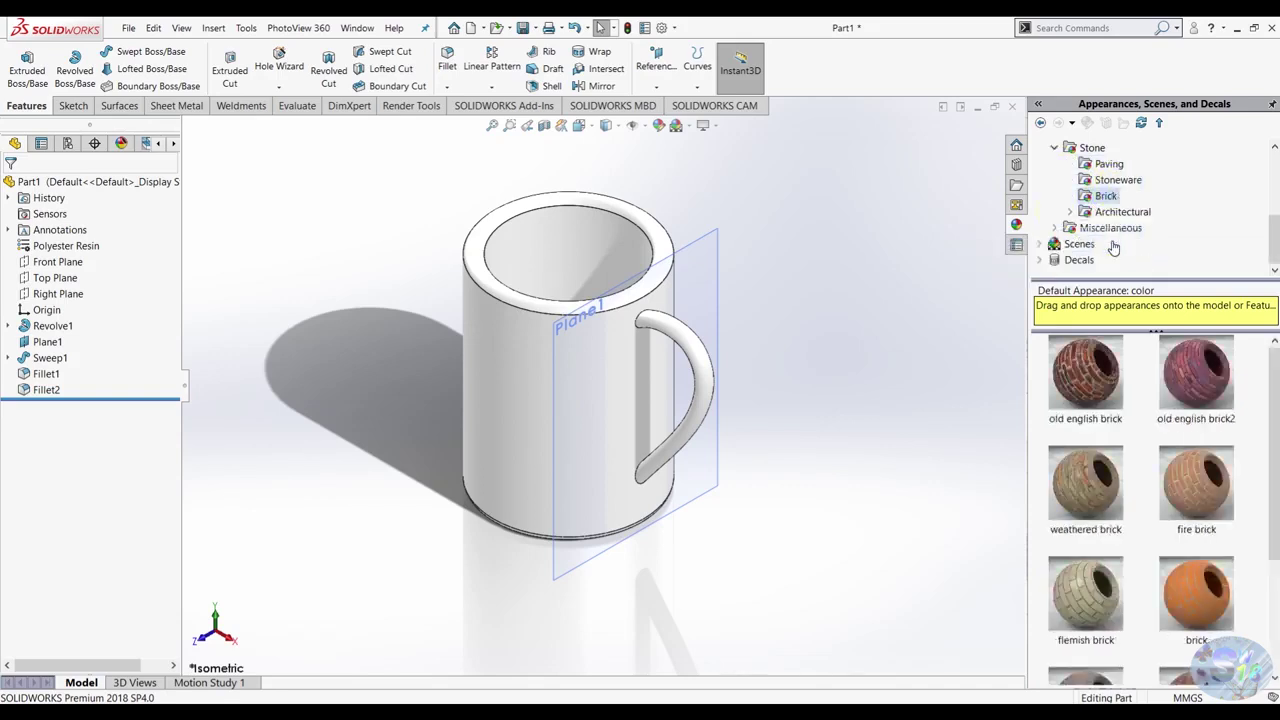
{"action": "left_click", "coordinate": [1114, 214]}
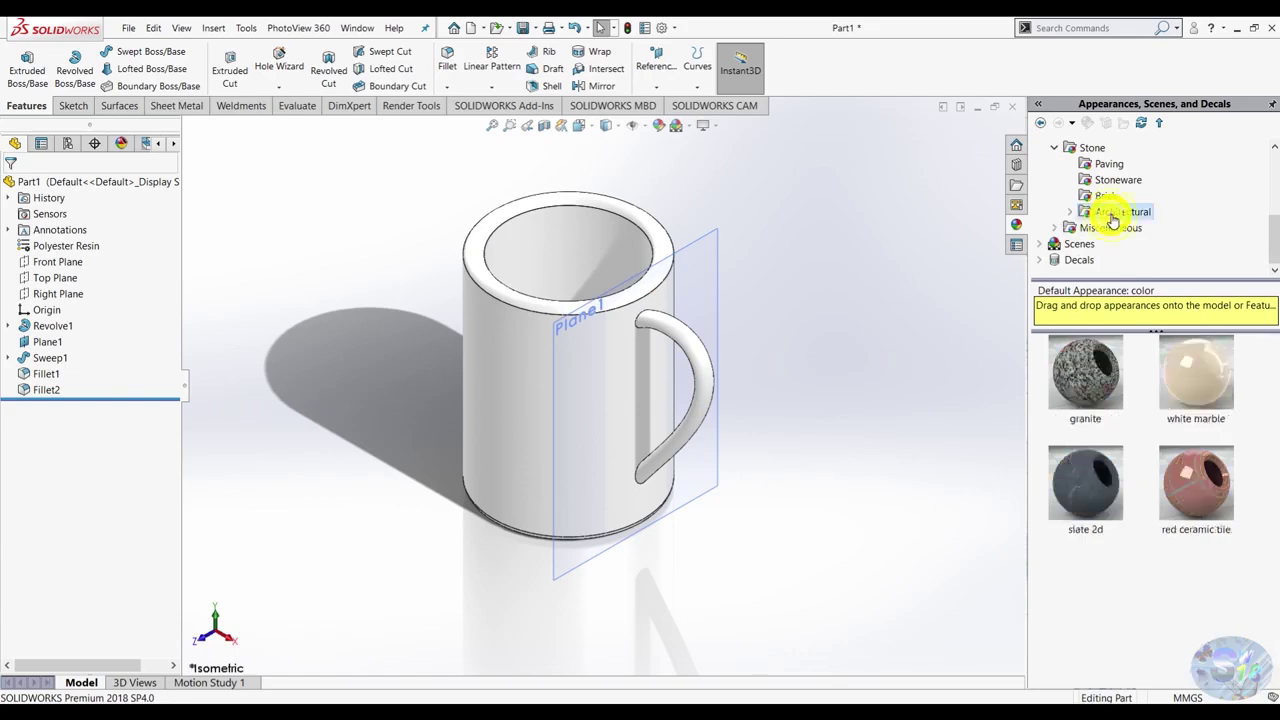
{"action": "left_click", "coordinate": [1113, 181]}
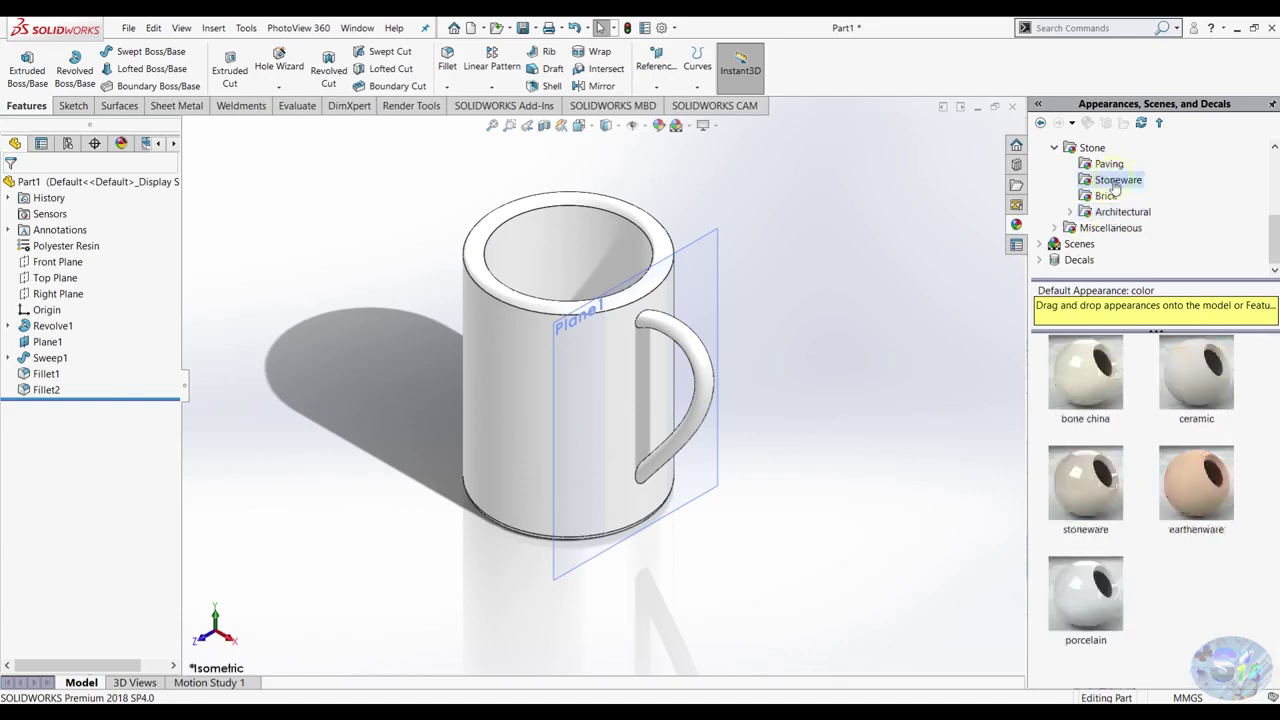
{"action": "left_click", "coordinate": [1123, 213]}
Try granite, then apply the slate 2d appearance to the whole mug part.
{"action": "left_click_drag", "start_coordinate": [1085, 372], "coordinate": [617, 402]}
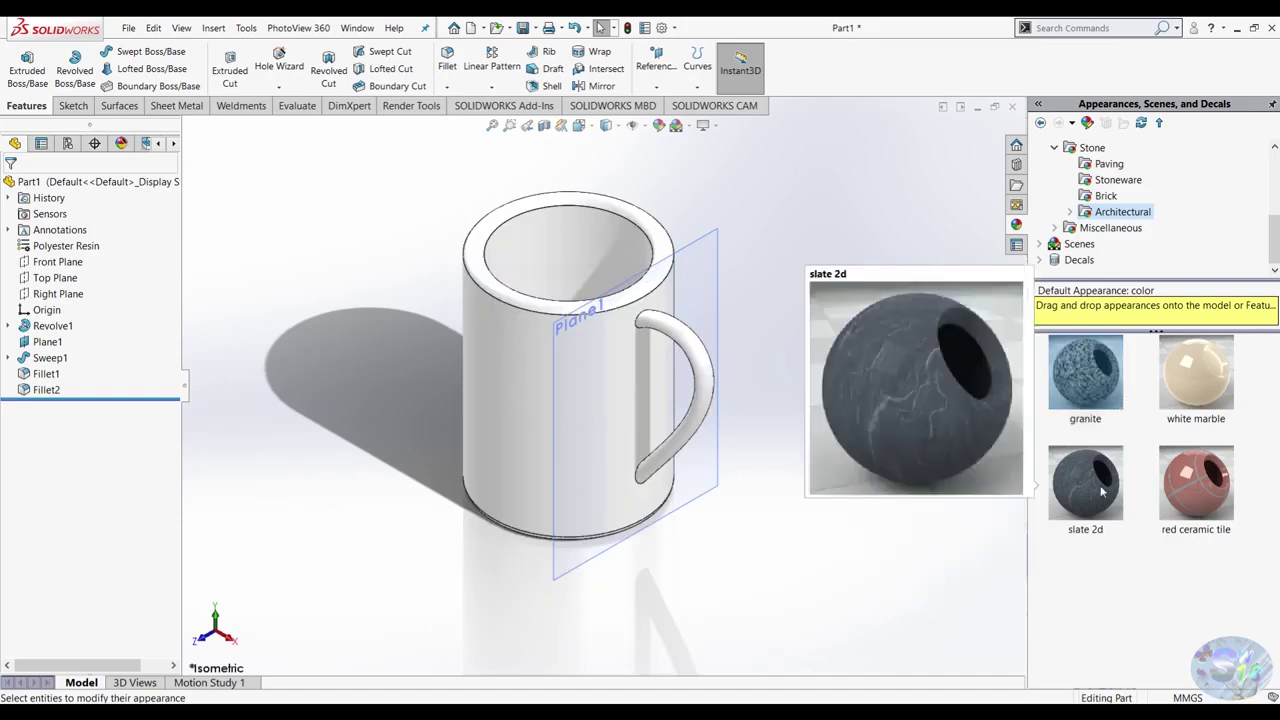
{"action": "left_click_drag", "start_coordinate": [1085, 483], "coordinate": [620, 398]}
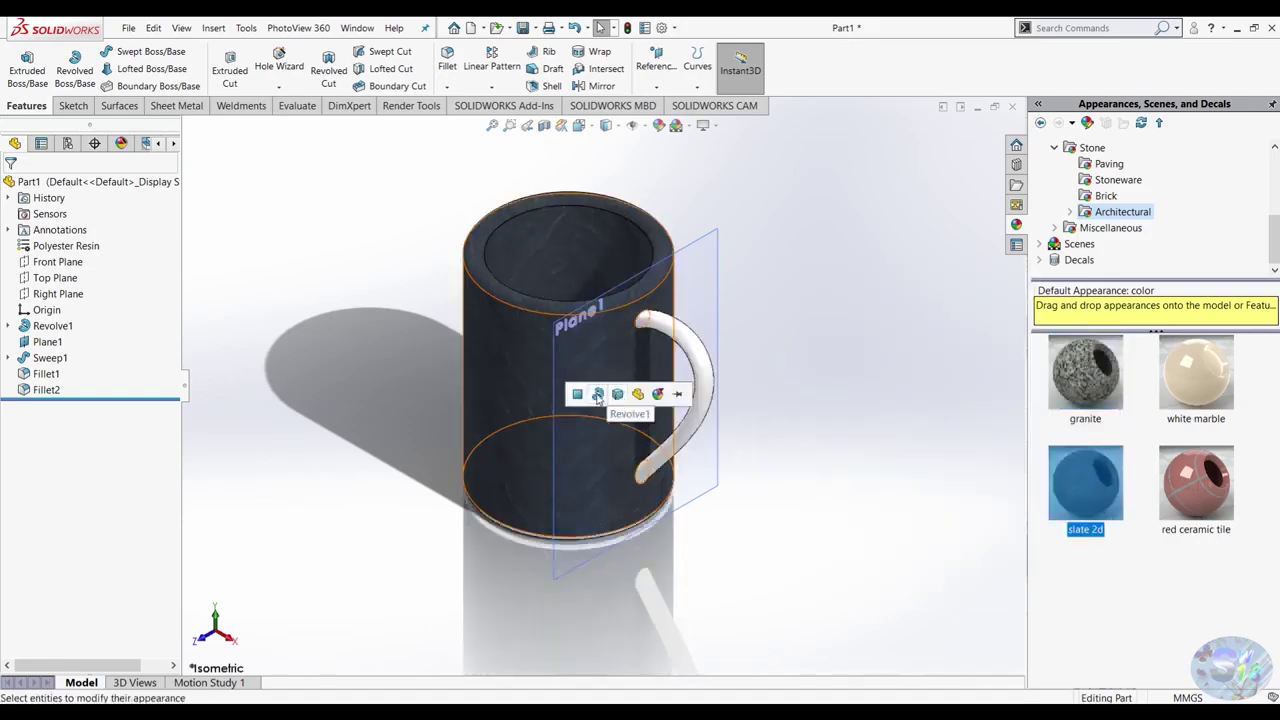
{"action": "left_click", "coordinate": [616, 396]}
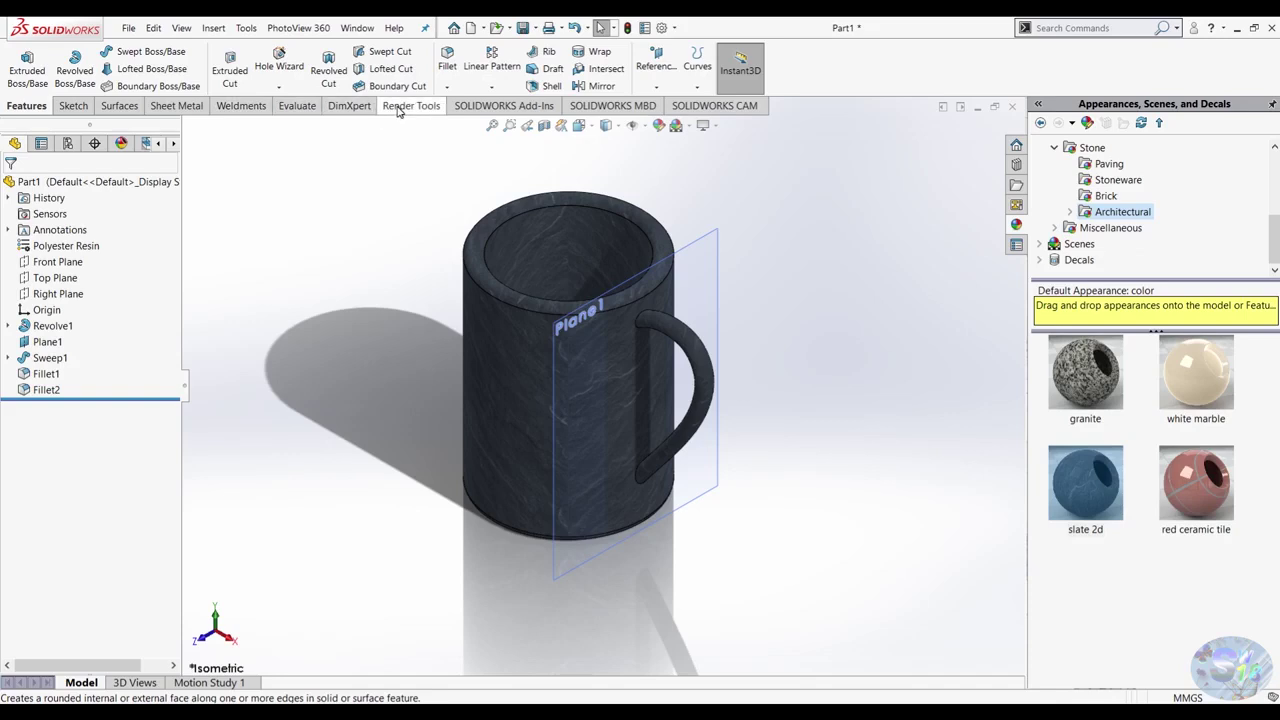
Run a PhotoView 360 final render of the slate mug without a camera or perspective.
{"action": "left_click", "coordinate": [400, 106]}
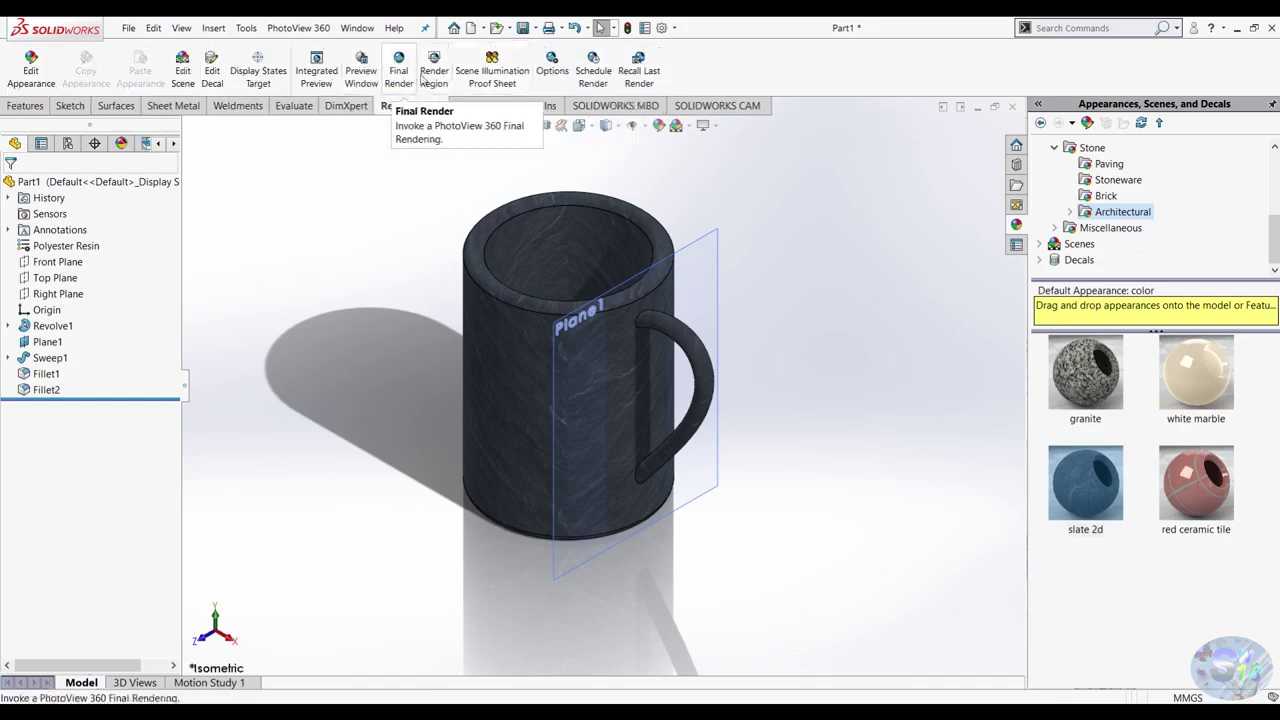
{"action": "left_click", "coordinate": [552, 72]}
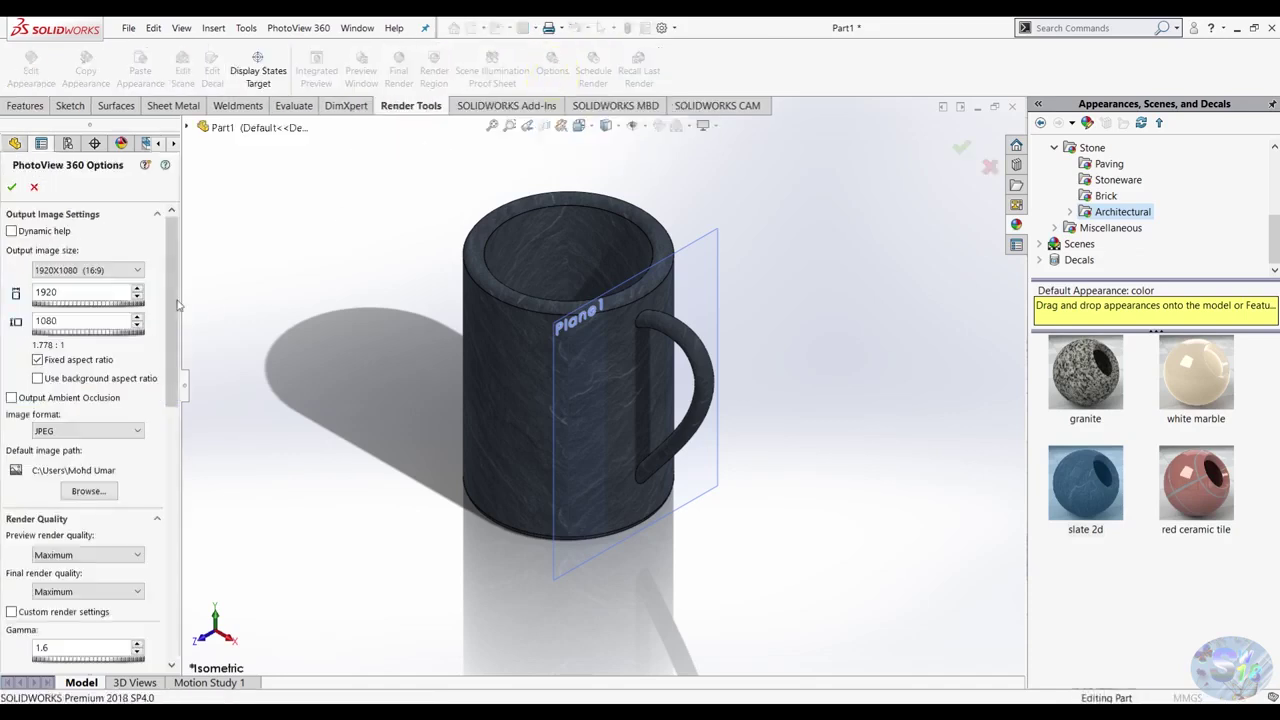
{"action": "left_click", "coordinate": [11, 187]}
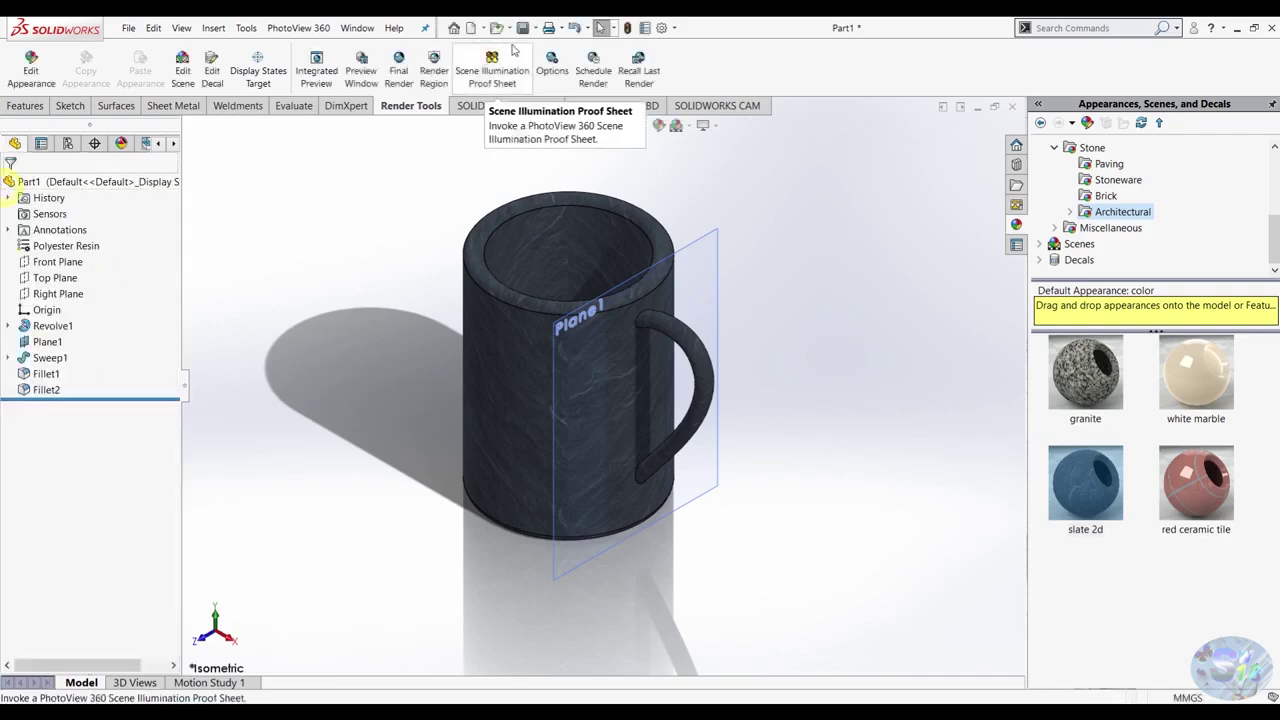
{"action": "left_click", "coordinate": [412, 80]}
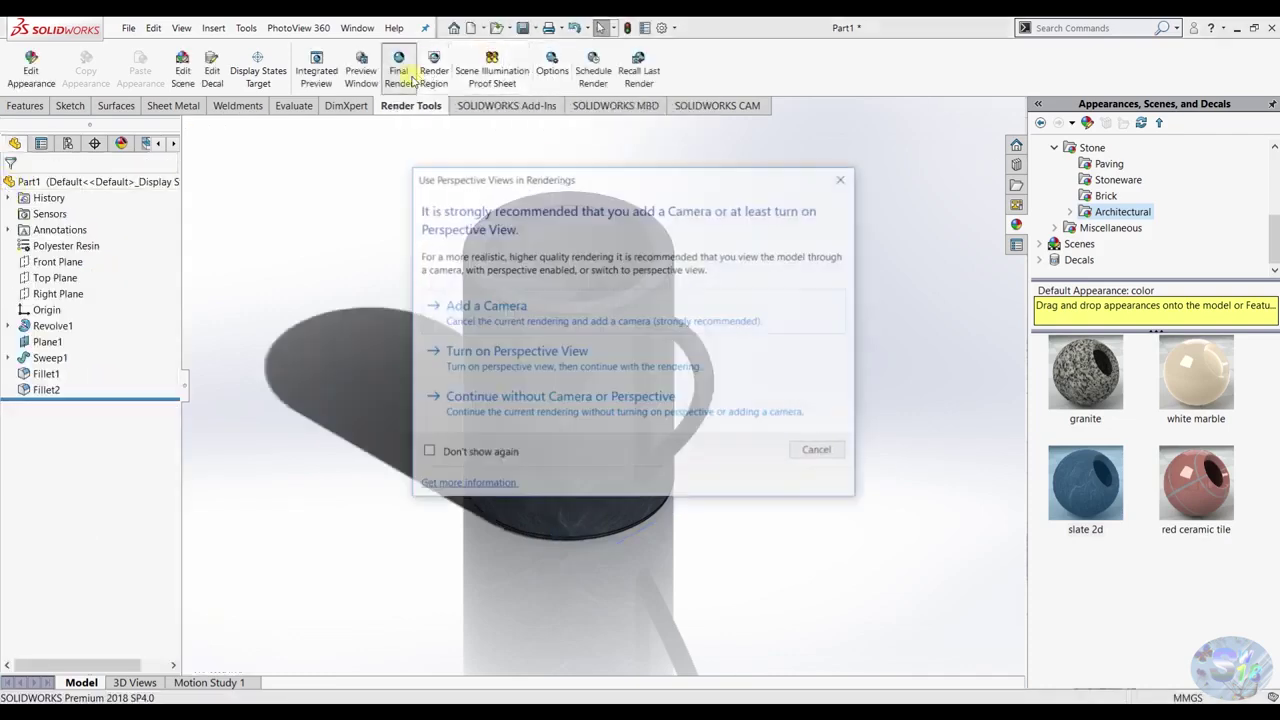
{"action": "left_click", "coordinate": [580, 405]}
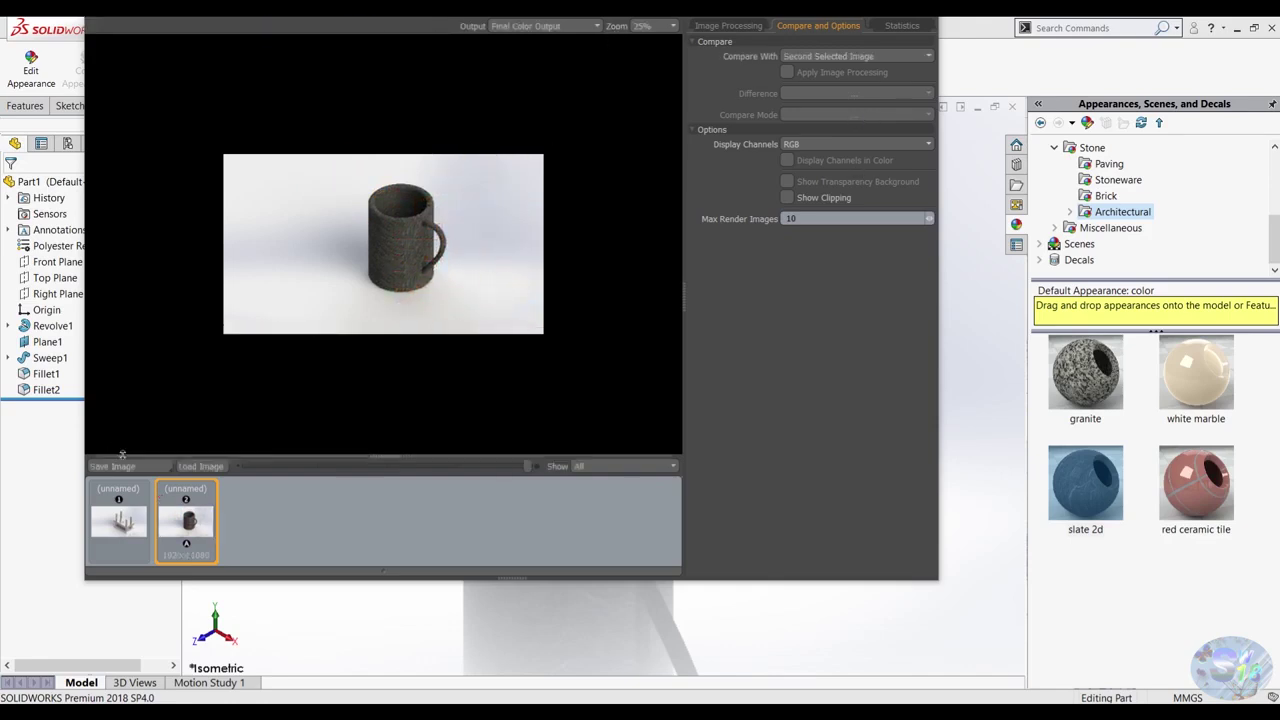
Save the rendered image as Untitled2 rather than overwriting Untitled.JPG.
{"action": "left_click", "coordinate": [129, 464]}
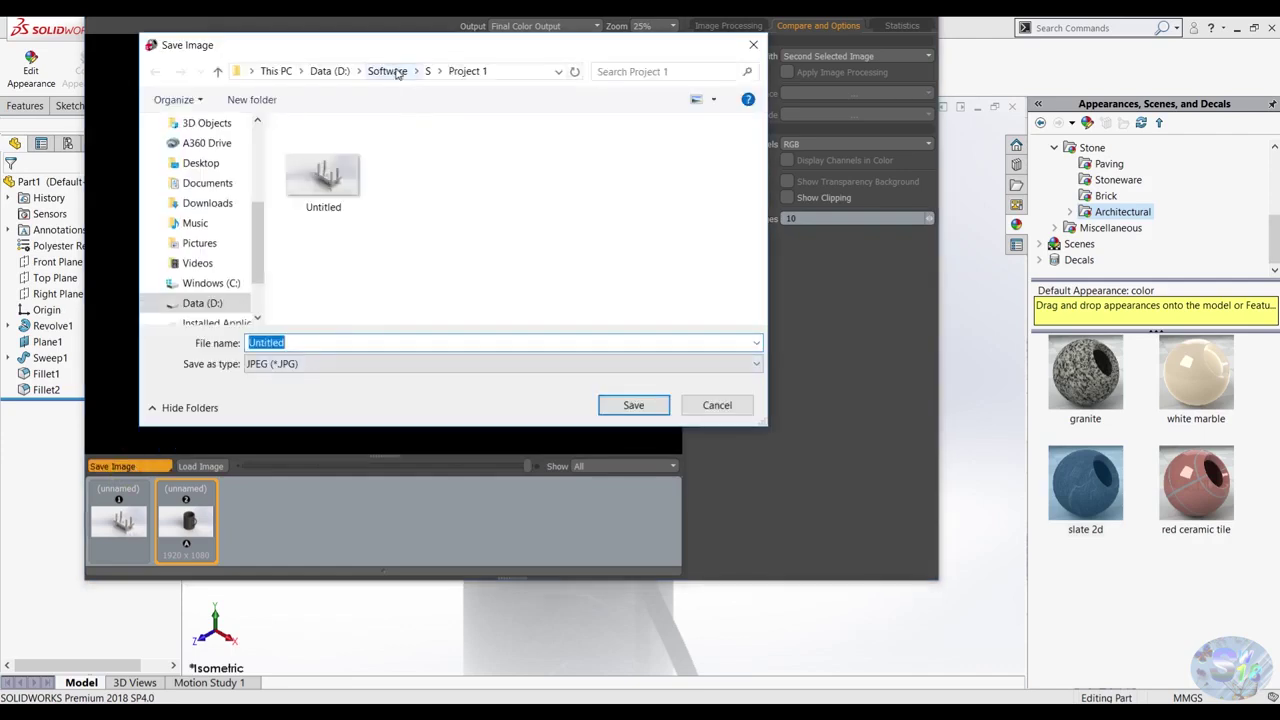
{"action": "left_click", "coordinate": [636, 405]}
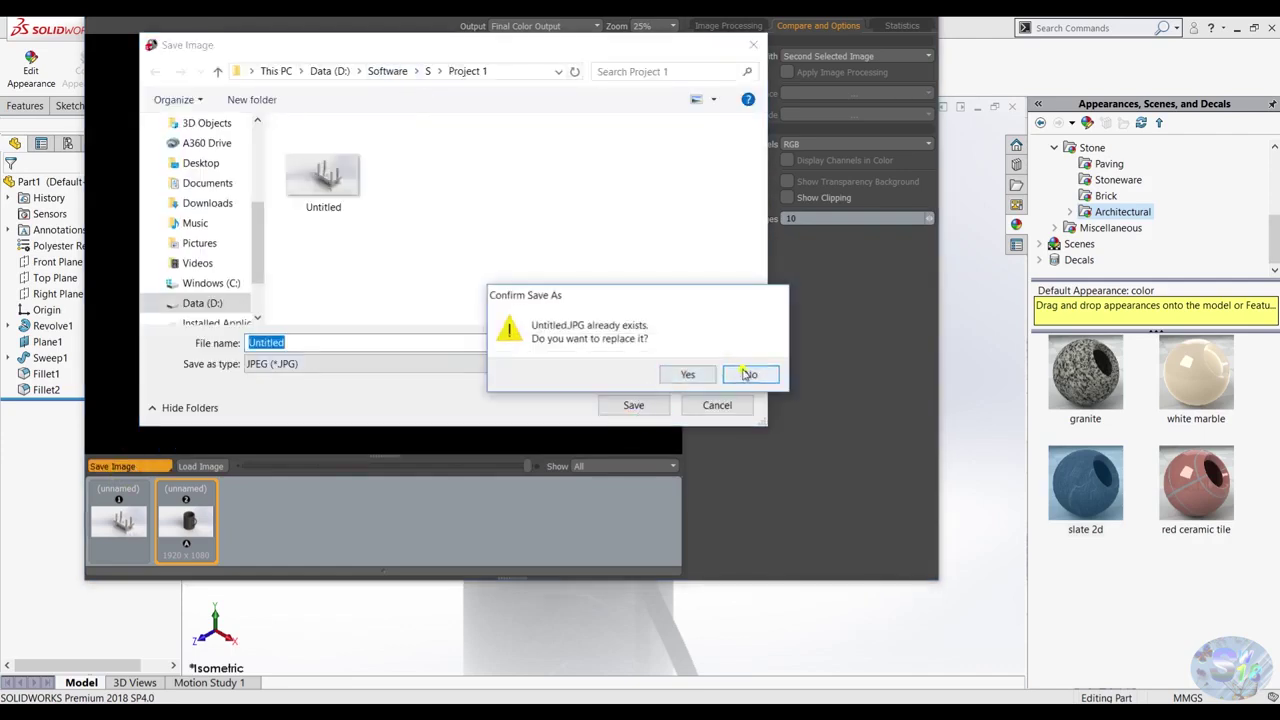
{"action": "left_click", "coordinate": [748, 374]}
{"action": "left_click", "coordinate": [427, 344]}
{"action": "type", "text": "2"}
{"action": "left_click", "coordinate": [633, 405]}
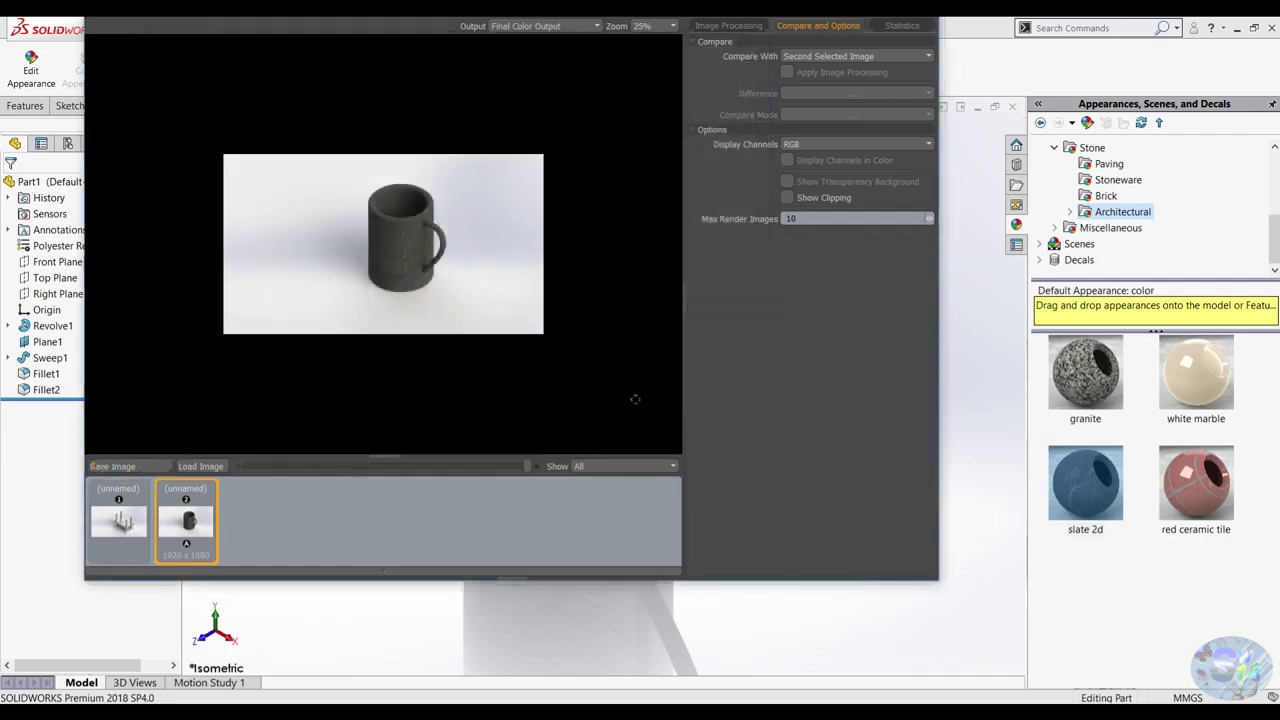